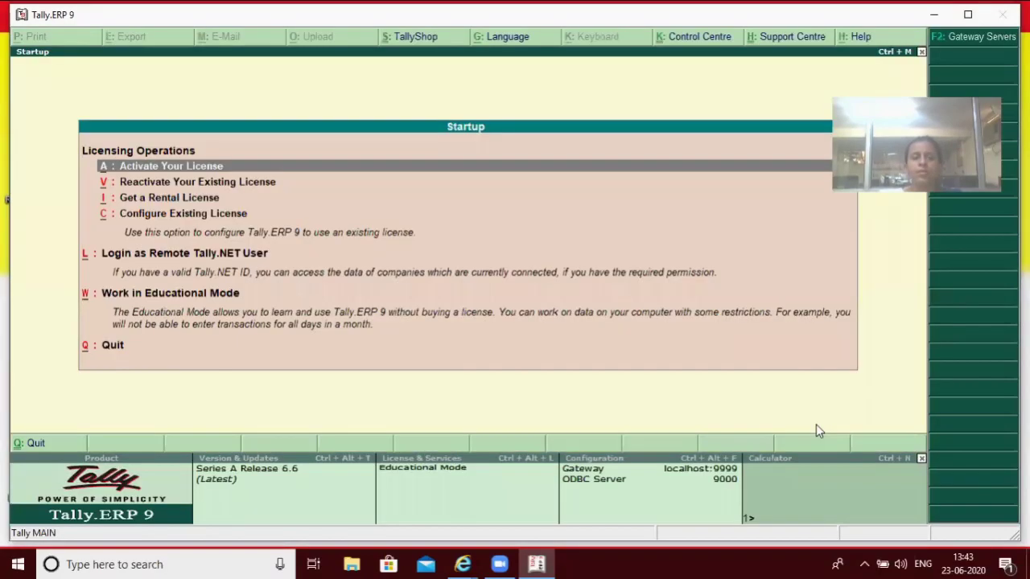
Start the program in Educational Mode from the startup options.
key("Down")
key("Down")
key("Down")
key("Down")
key("Down")
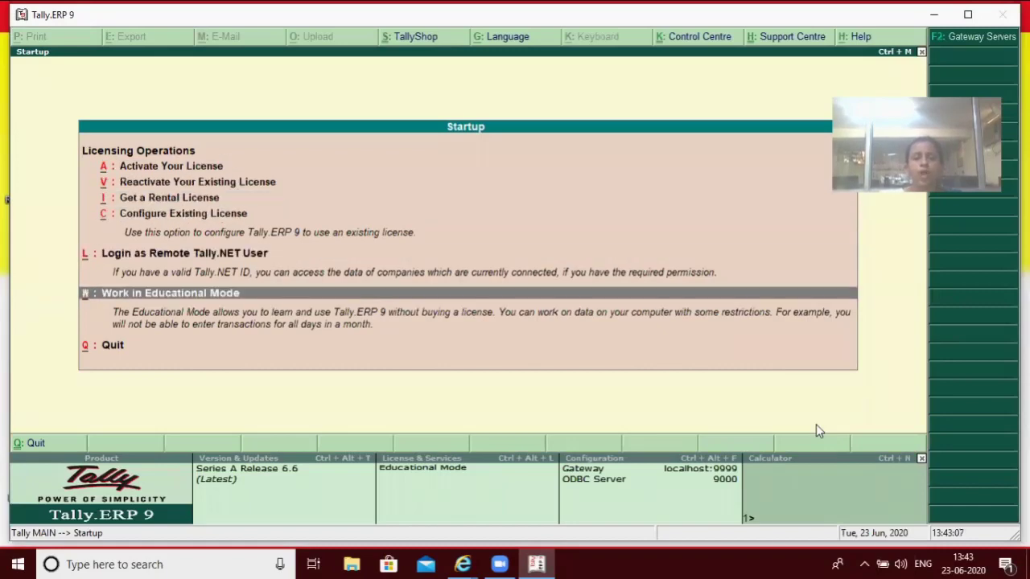
key("Return")
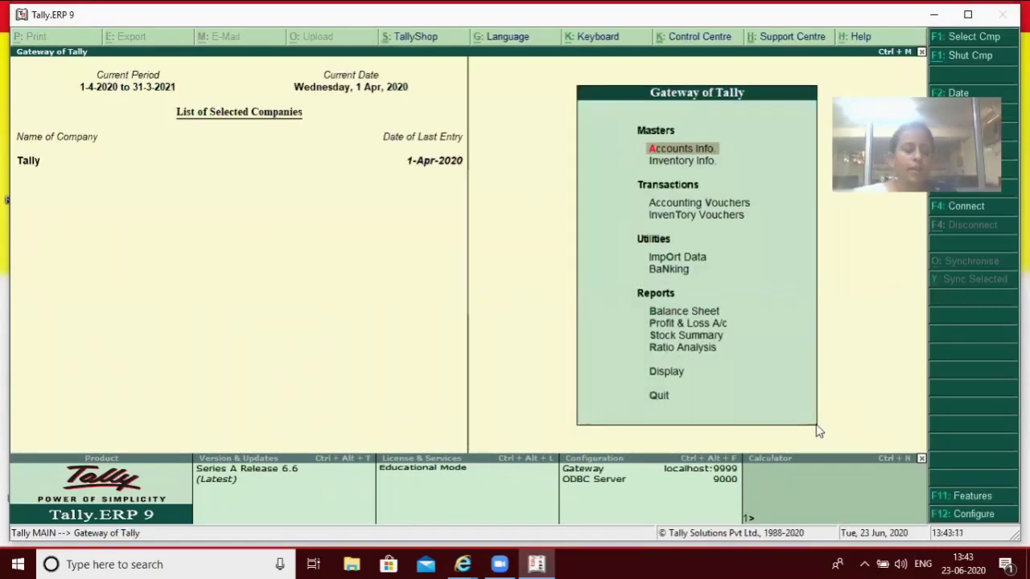
Begin creating a new company named Rcit, using the same name as its mailing name.
key("alt+F3")
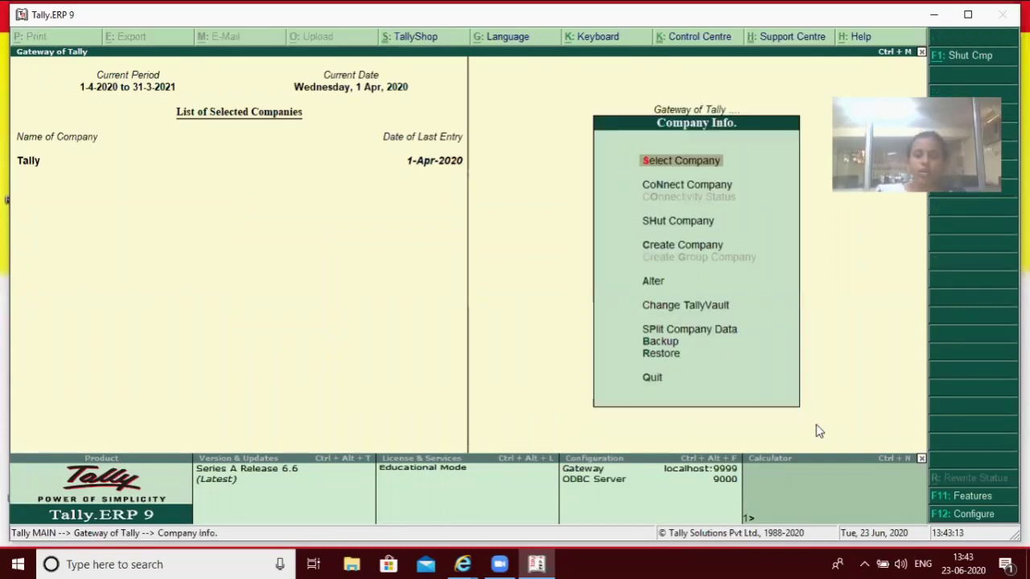
key("Down")
key("Down")
key("Down")
key("Return")
type("R")
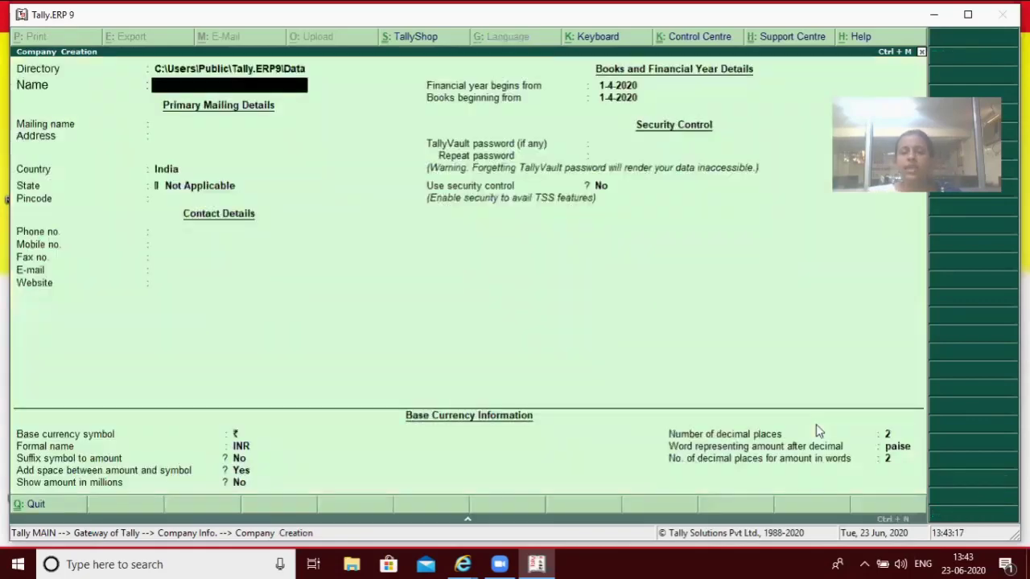
type("cit")
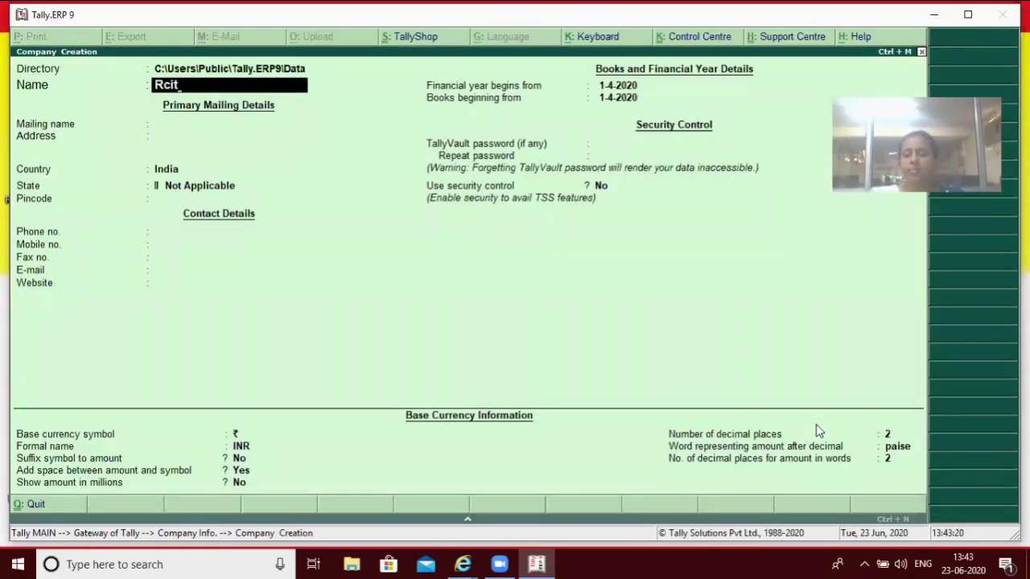
key("Return")
key("Return")
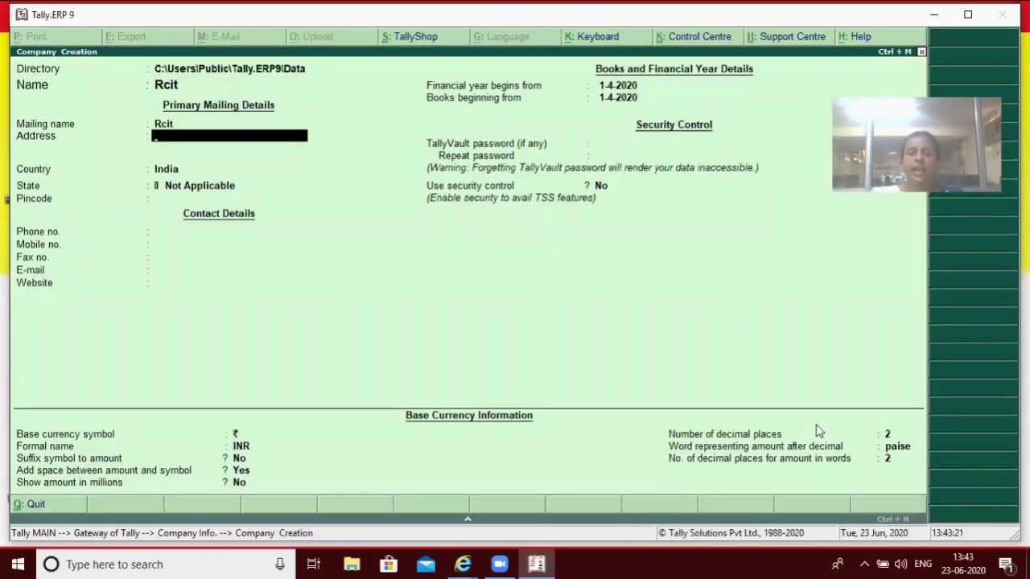
Set the company's state to Haryana, keep the remaining defaults, save the company and return to the Gateway of Tally.
key("Return")
key("Return")
type("i")
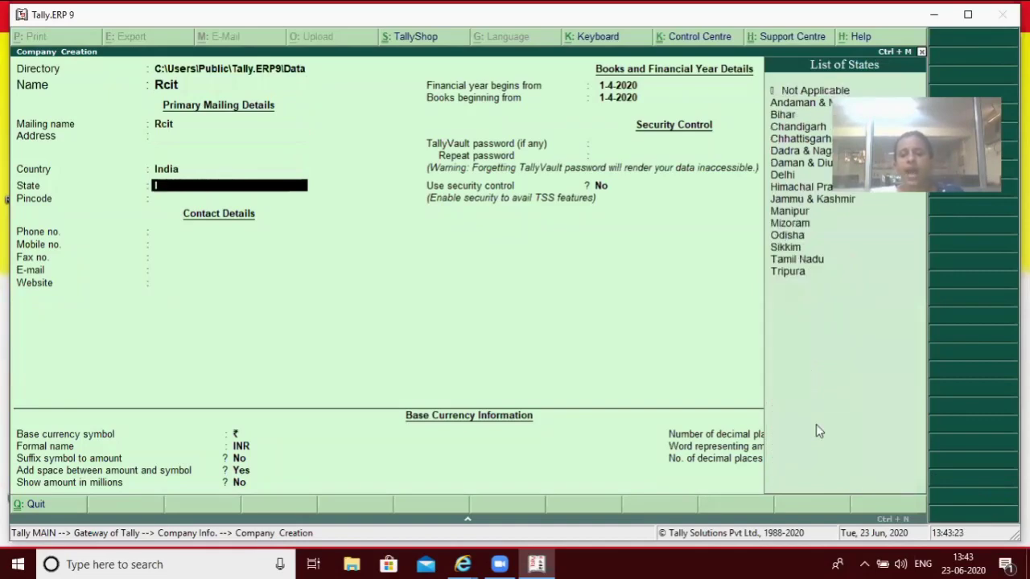
key("BackSpace")
type("H")
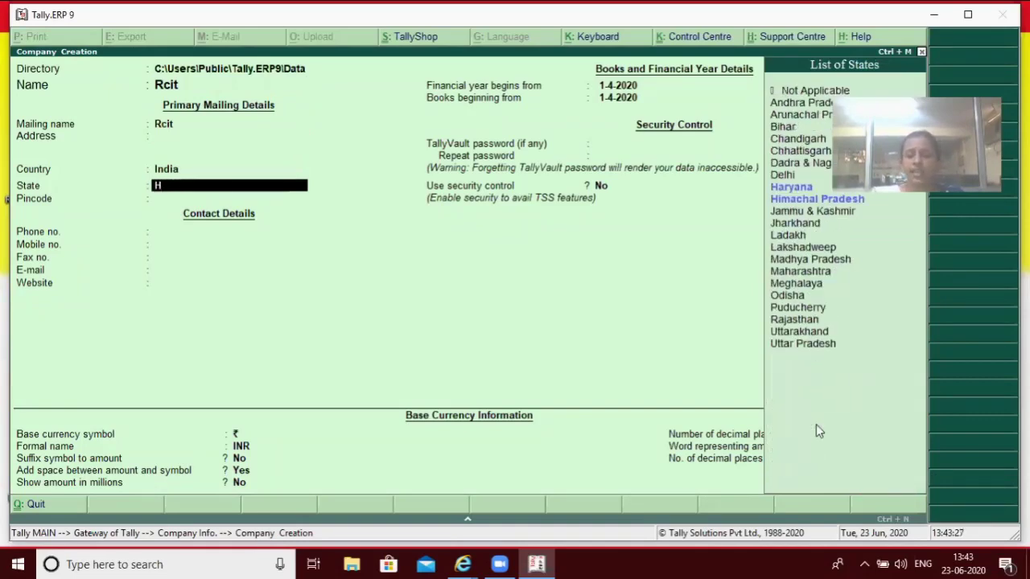
key("Return")
key("Return")
key("Return")
key("Return")
key("Return")
key("Return")
key("Return")
key("Return")
key("Return")
key("Return")
key("Return")
key("Return")
key("Return")
key("Return")
key("Return")
key("Return")
key("Return")
key("Return")
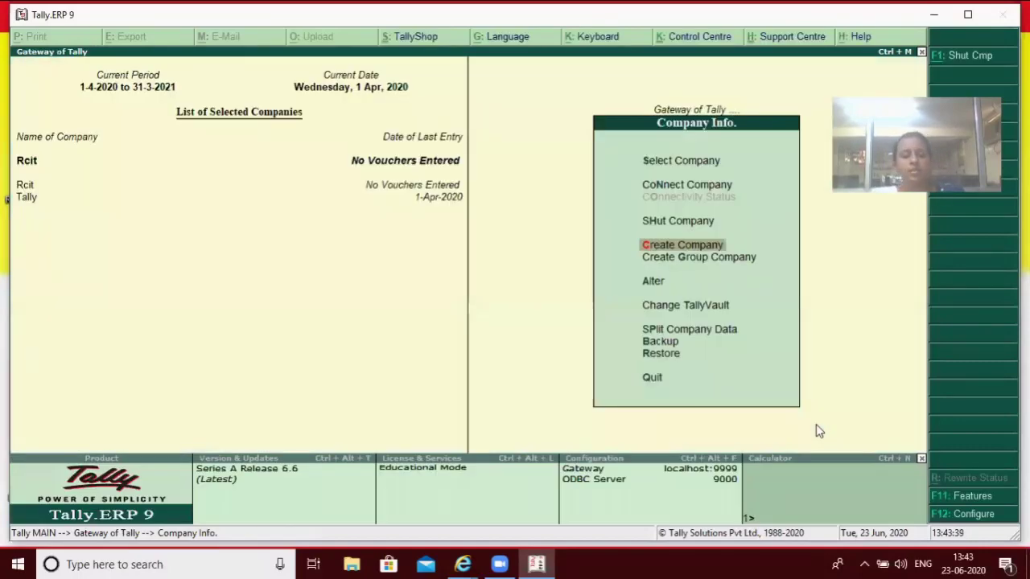
key("Escape")
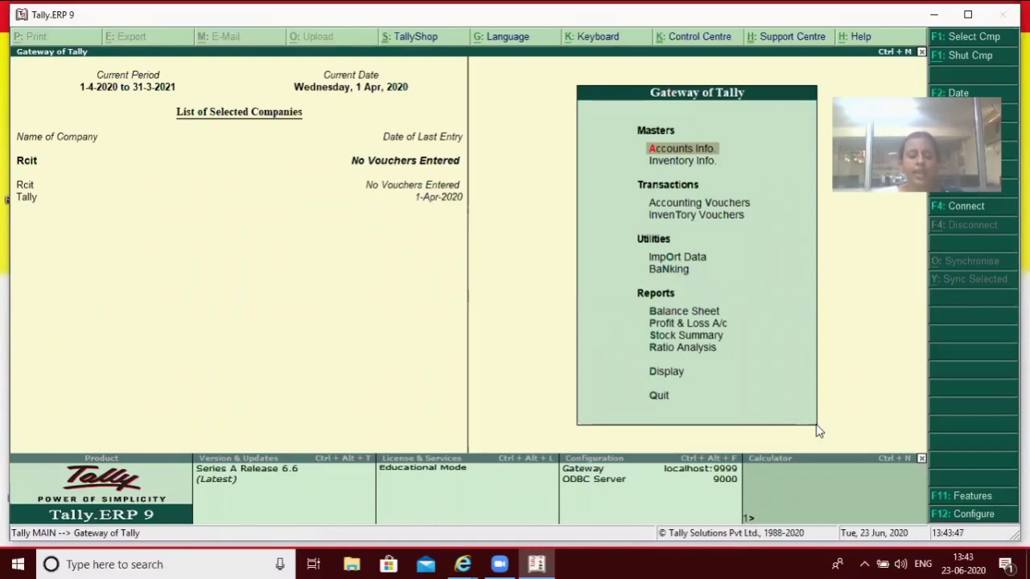
In the voucher entry configuration, set Show inventory details to Yes.
key("F12")
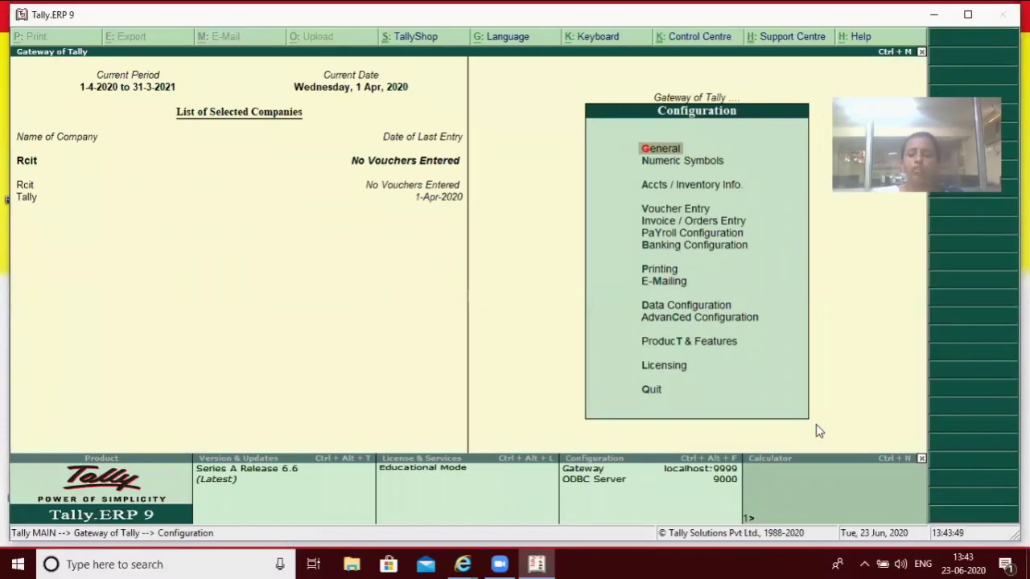
key("Down")
key("Down")
key("Down")
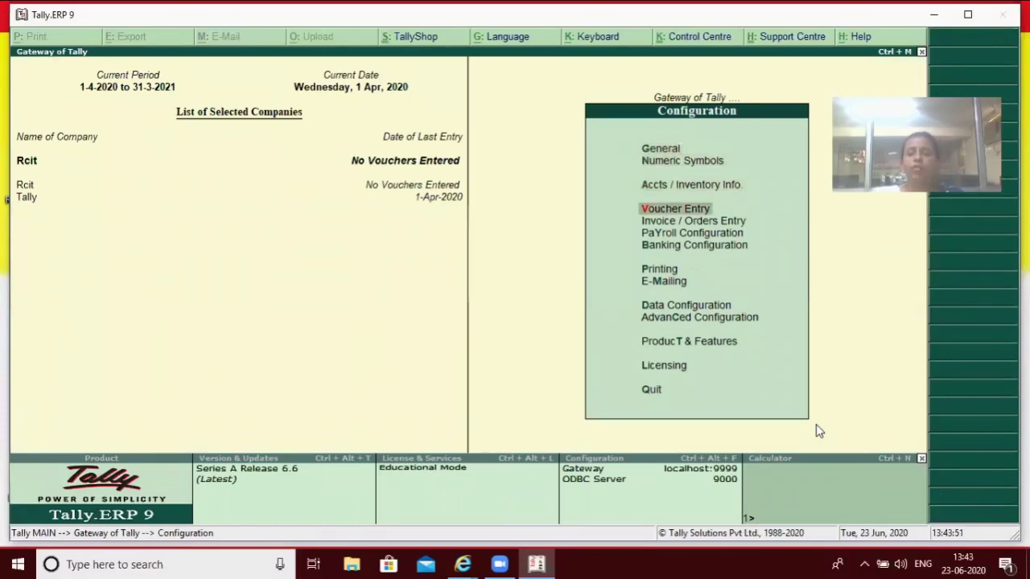
key("Return")
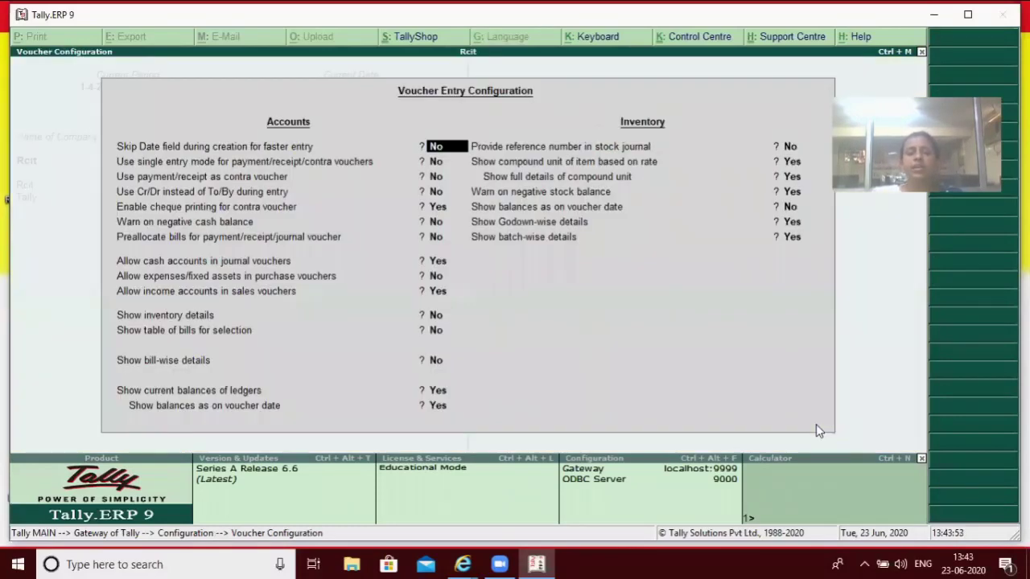
key("Down")
key("Down")
key("Down")
key("Down")
key("Down")
key("Down")
key("Down")
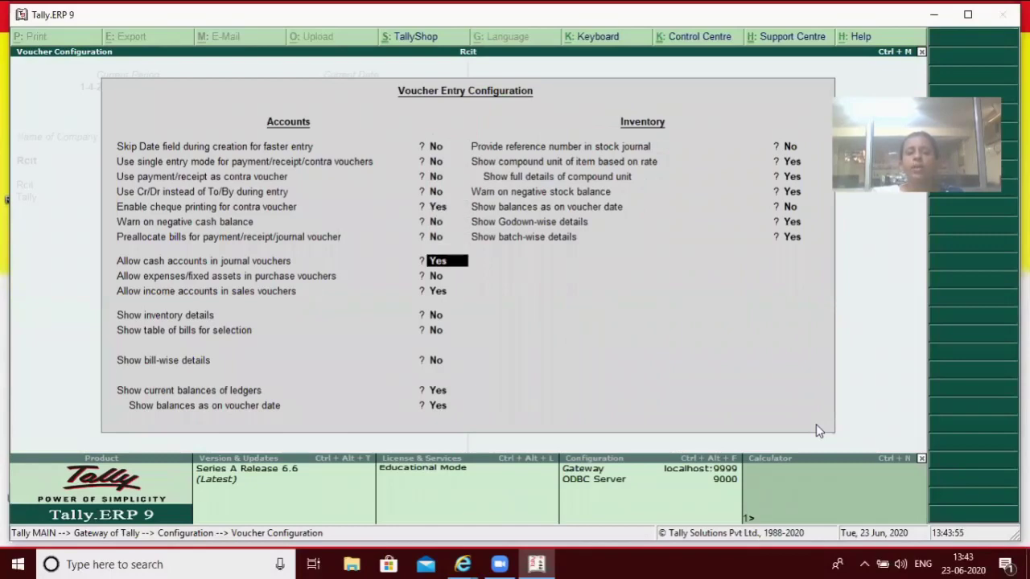
key("Down")
key("Down")
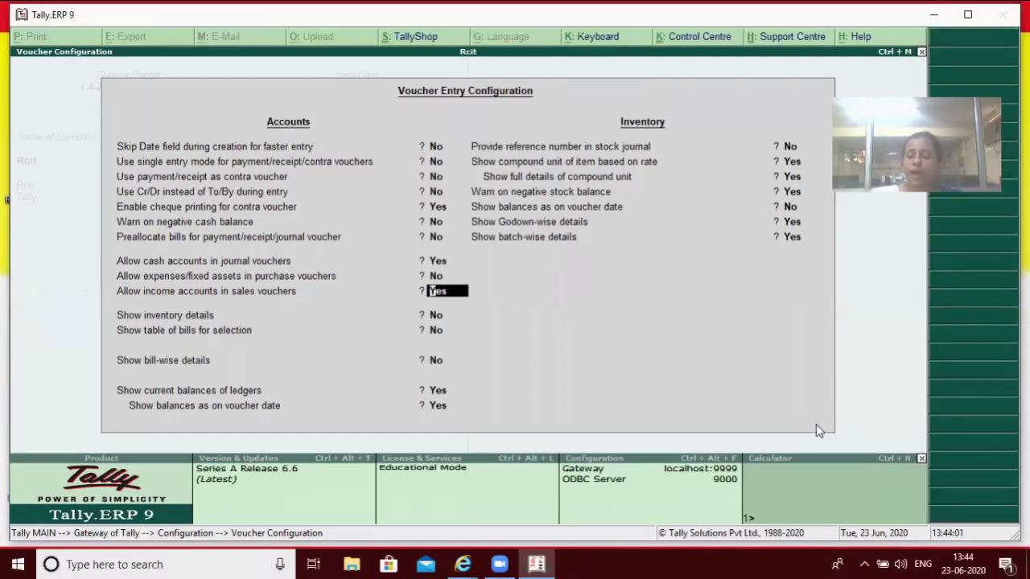
key("Down")
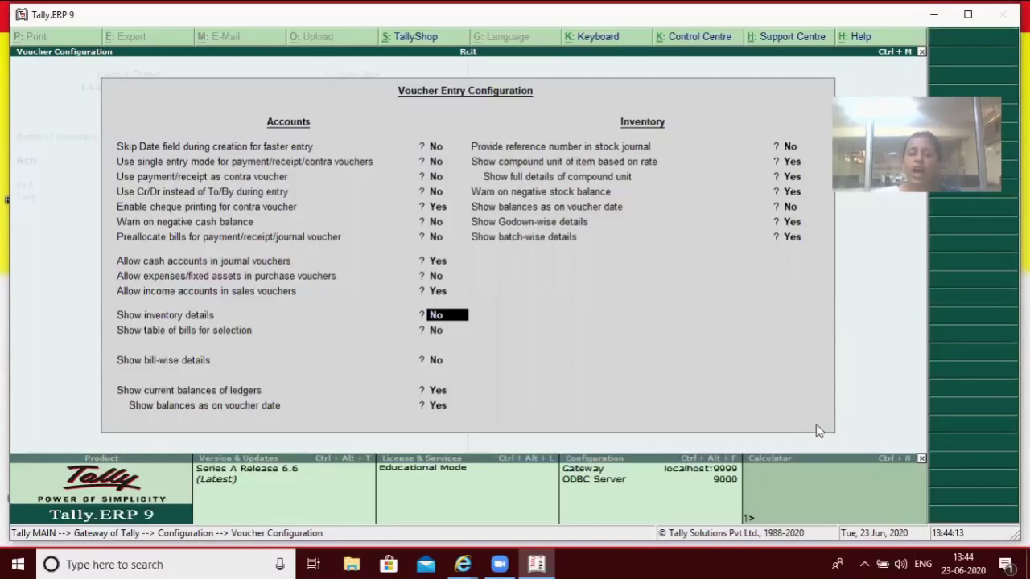
type("y")
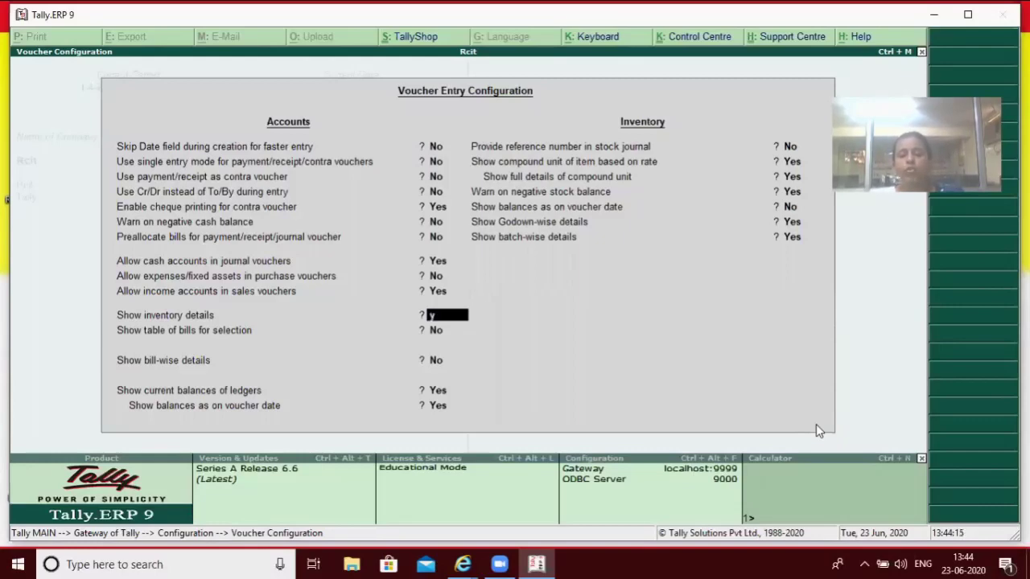
key("Return")
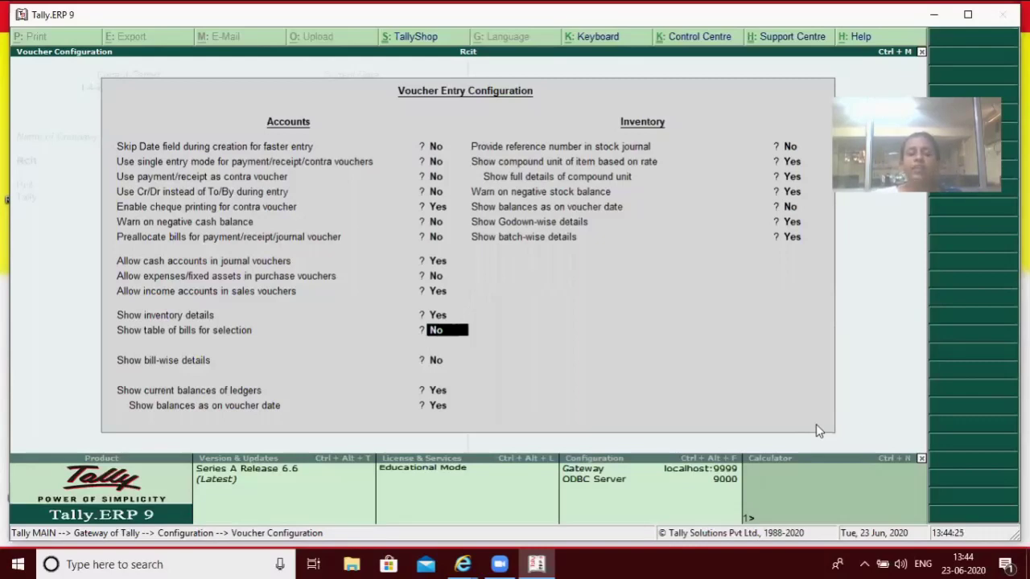
Keep the remaining accounts and inventory options, save the voucher entry configuration and return to the Gateway of Tally.
key("Return")
key("Return")
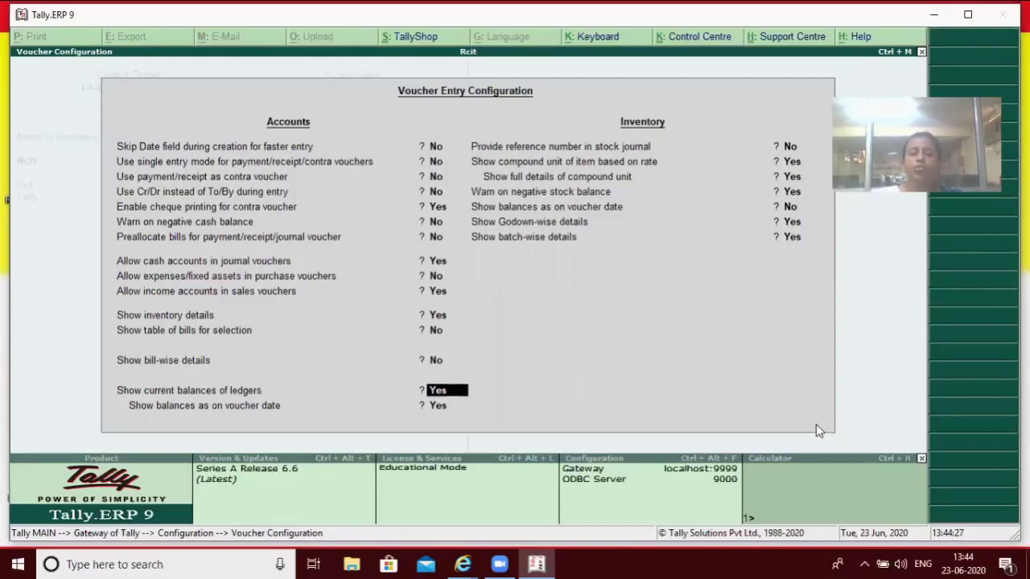
key("Return")
key("Return")
key("Return")
key("Return")
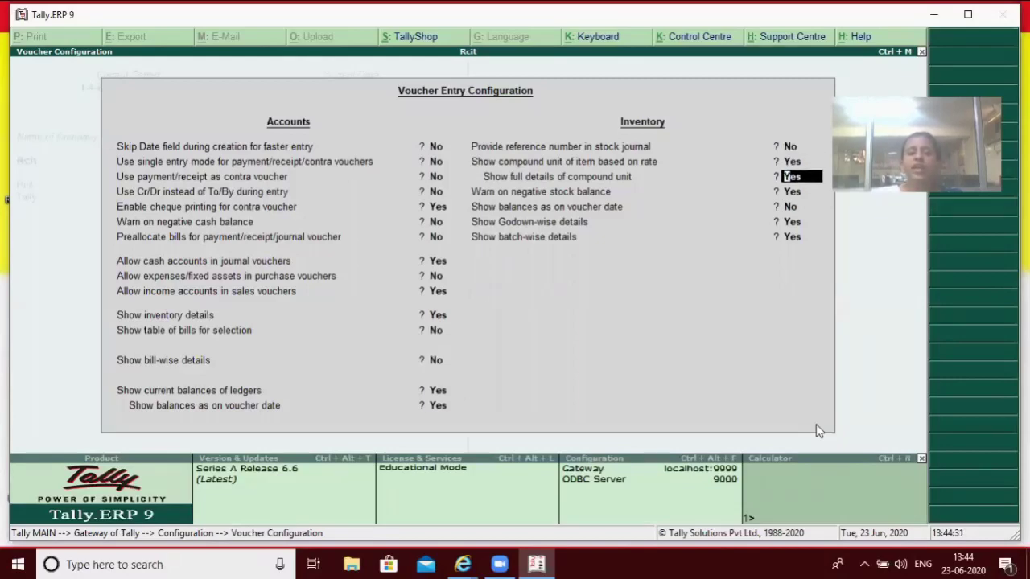
key("Return")
key("Return")
key("Return")
key("Return")
key("Return")
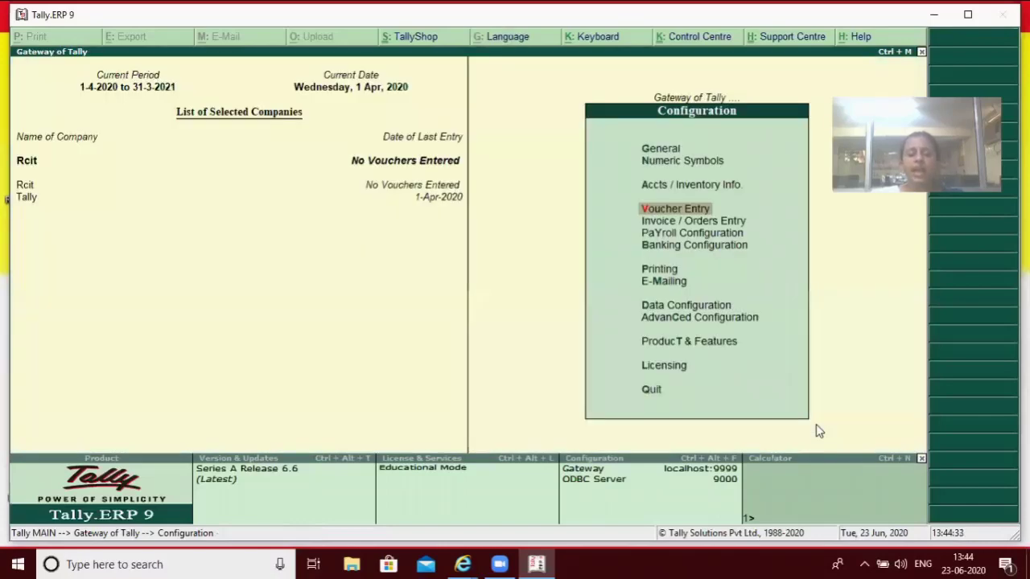
key("Escape")
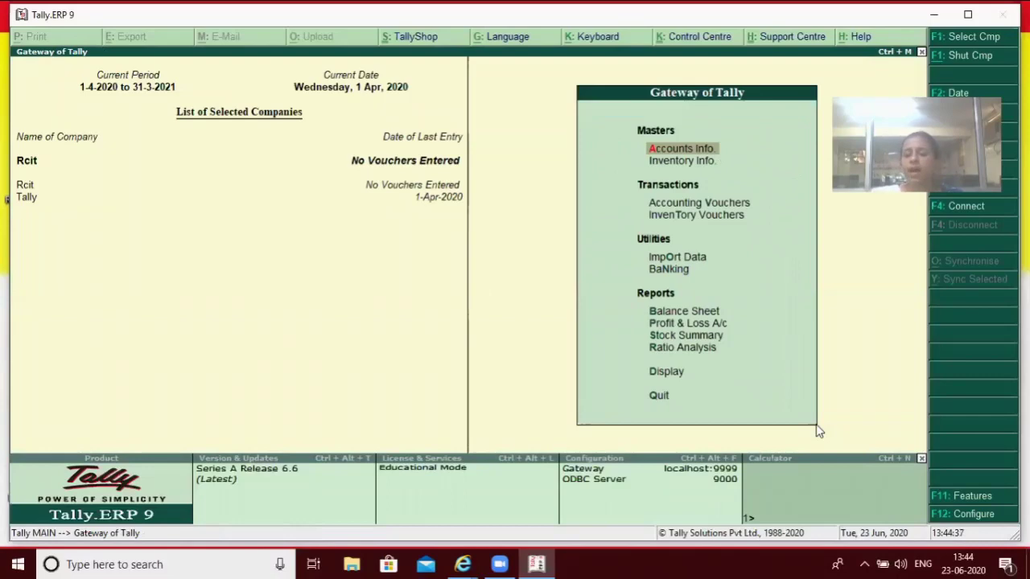
Begin creating a single ledger named Purchase.
key("Return")
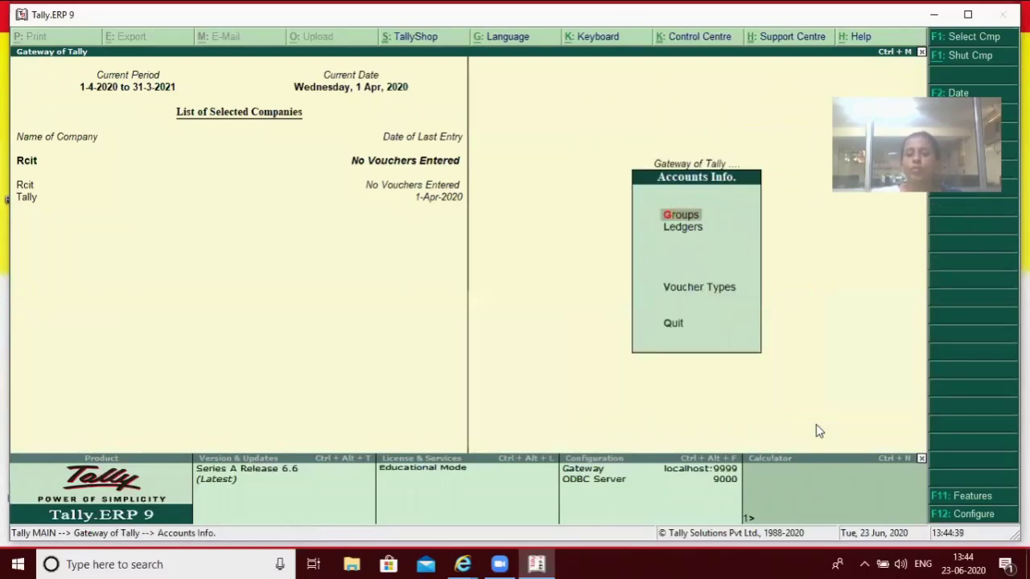
key("Down")
key("Return")
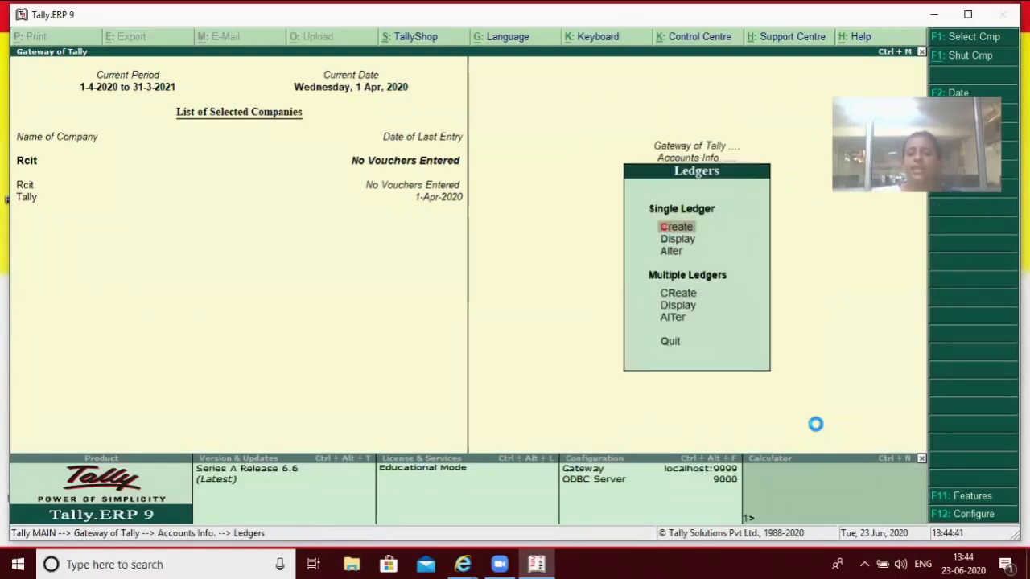
key("Return")
type("Purchase")
key("Return")
key("Return")
key("Return")
Place the ledger under Purchase Accounts with inventory values affected, save it and return to the Gateway of Tally.
type("P")
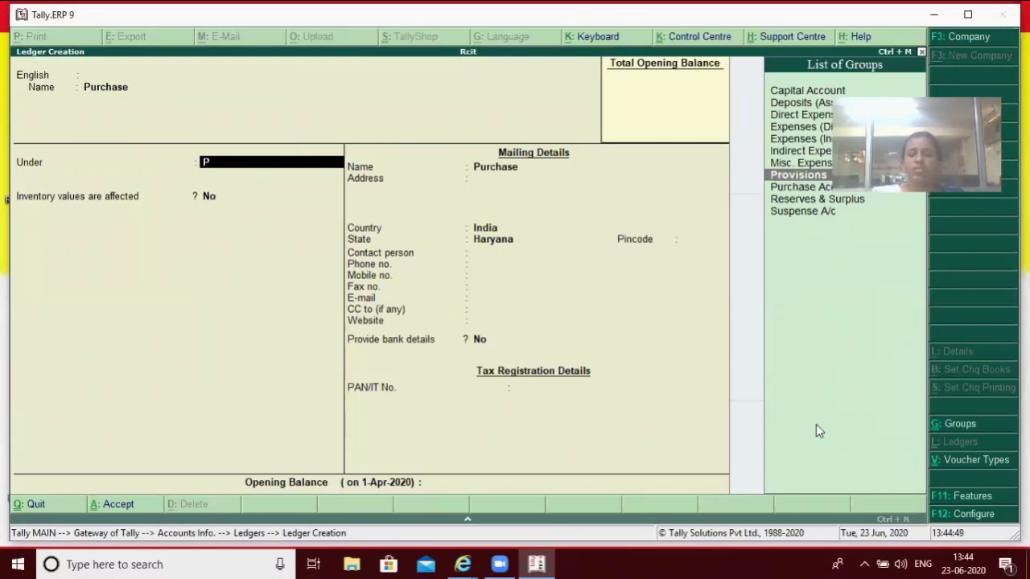
key("Return")
key("Return")
key("Return")
key("Return")
key("Return")
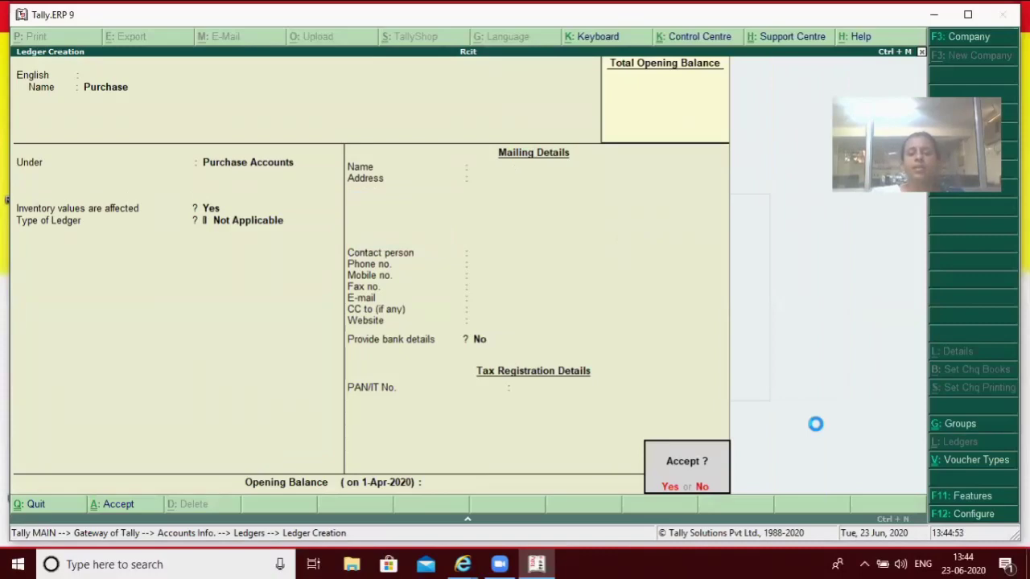
key("Return")
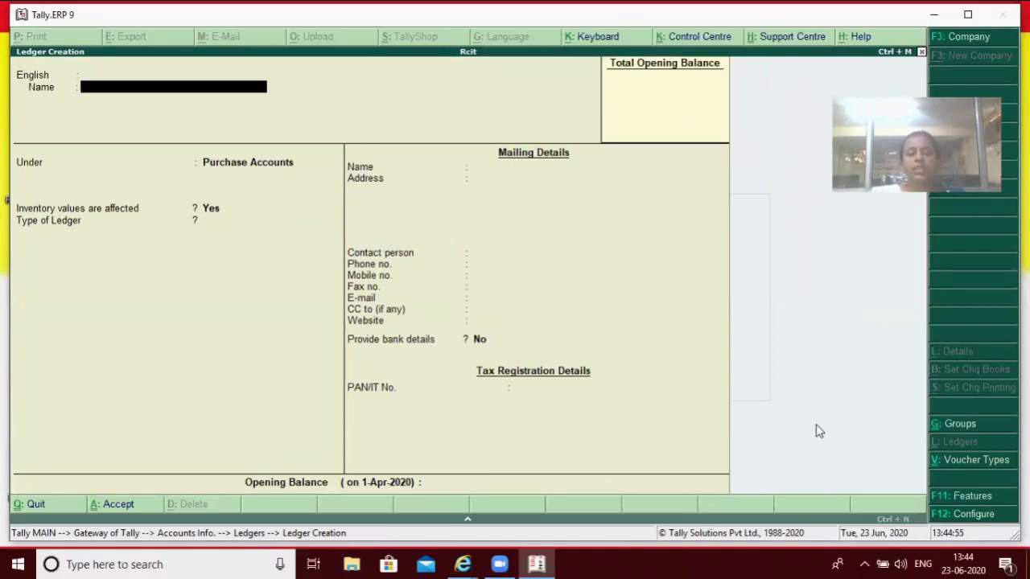
key("Escape")
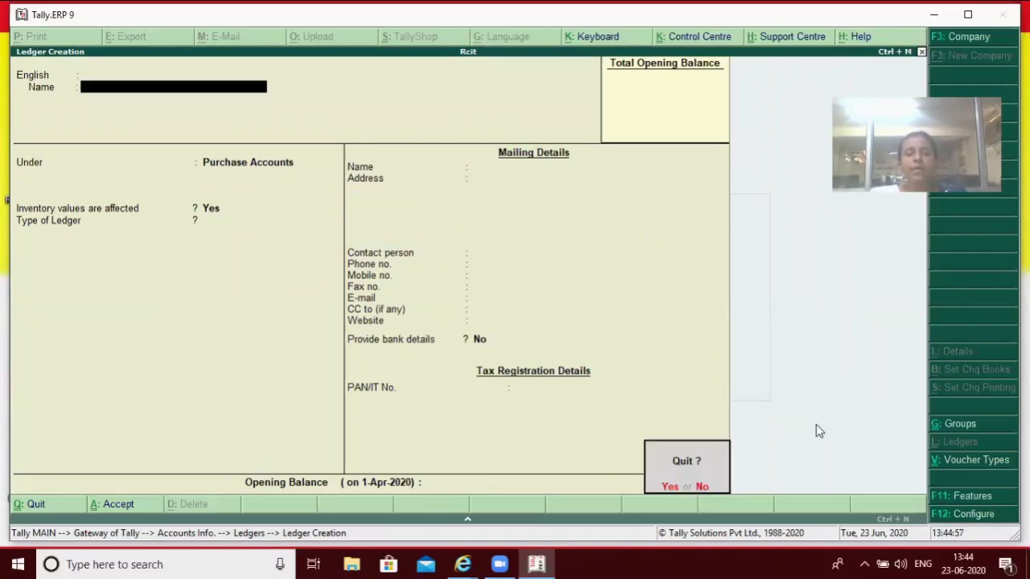
key("Return")
key("Escape")
key("Escape")
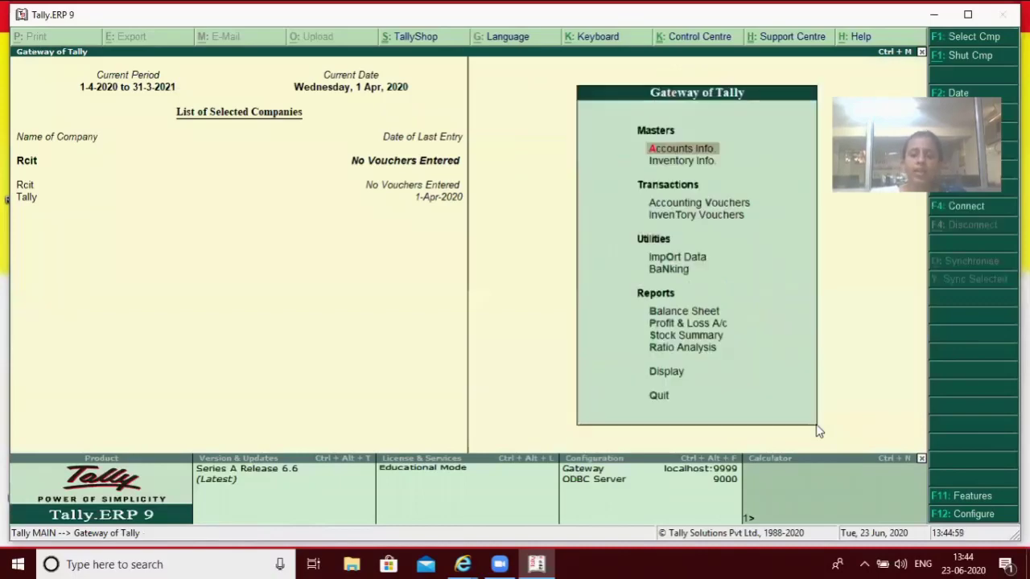
Begin a new single stock item named AC under the Primary group, leaving the default ledgers for invoicing at No.
key("Down")
key("Return")
key("Return")
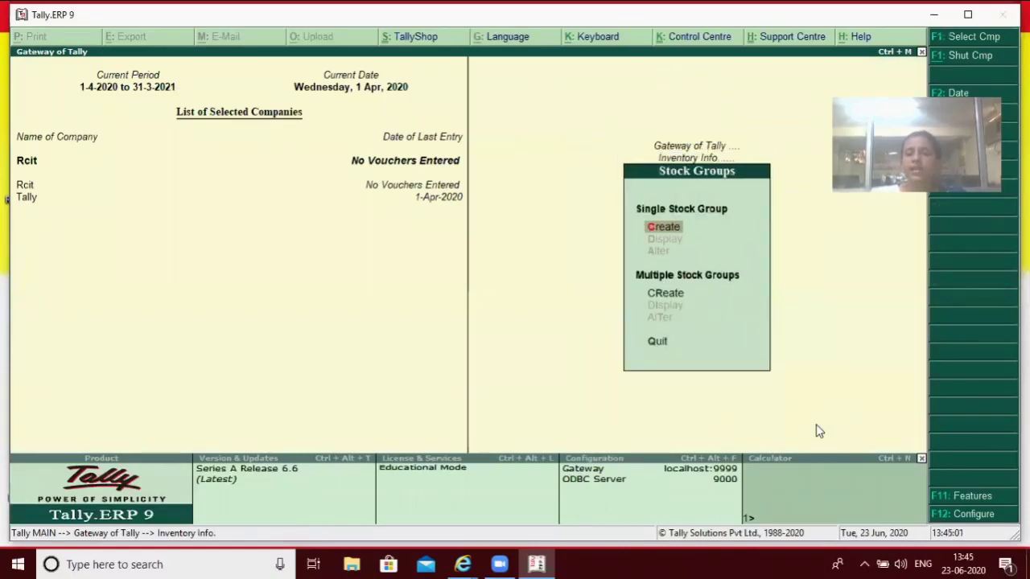
key("Escape")
key("Down")
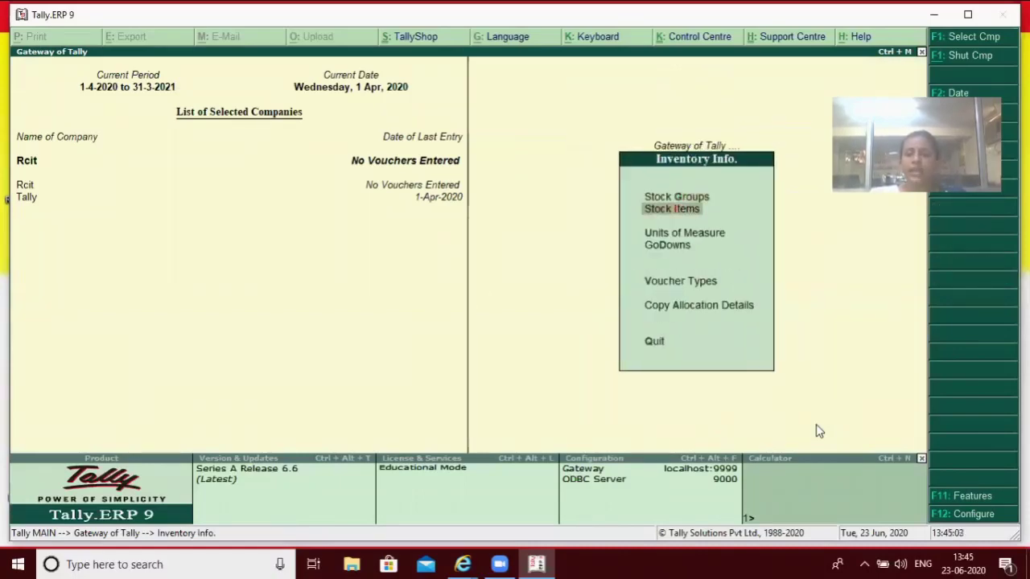
key("Return")
key("Return")
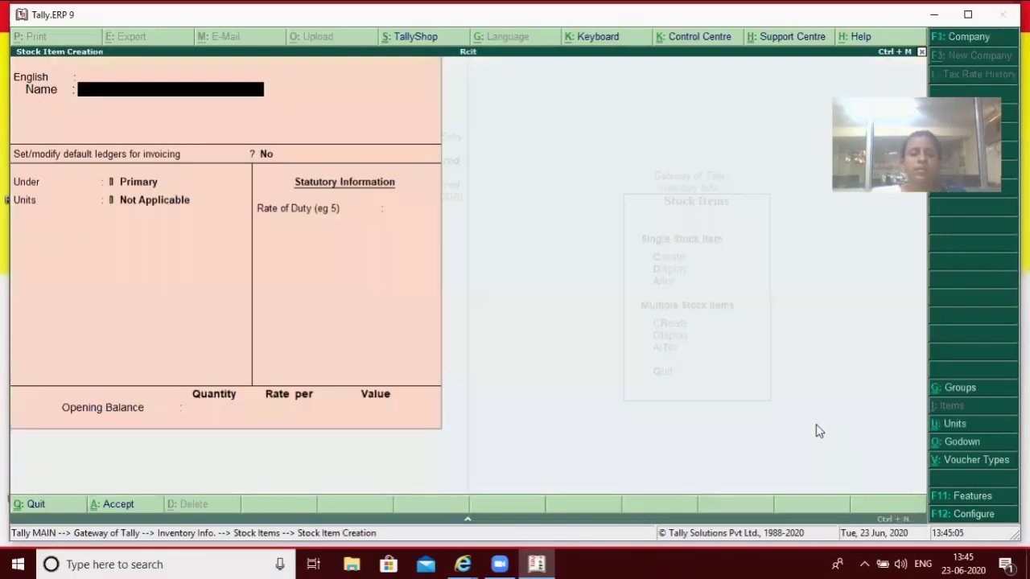
type("AC")
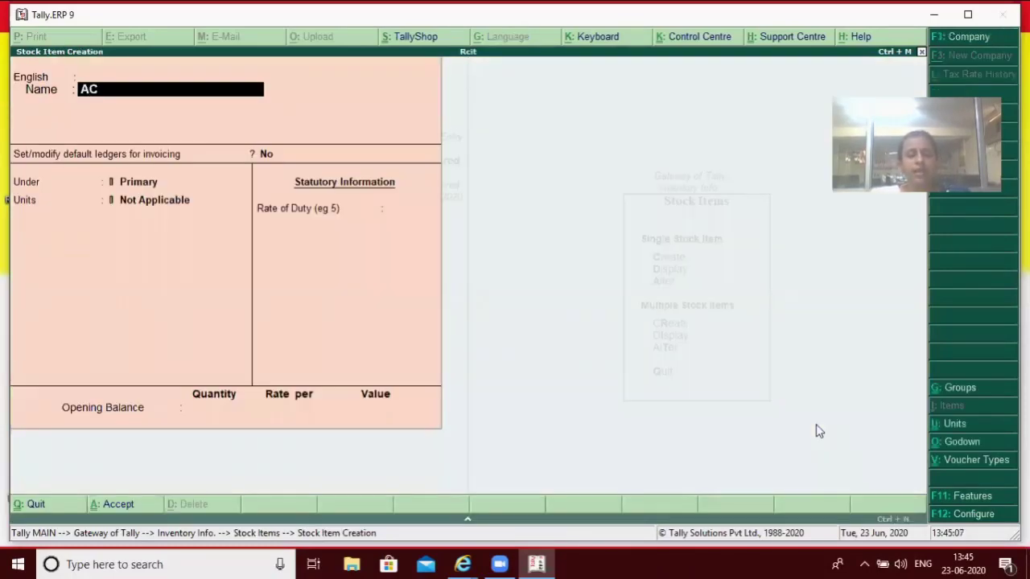
key("Return")
key("Return")
key("Return")
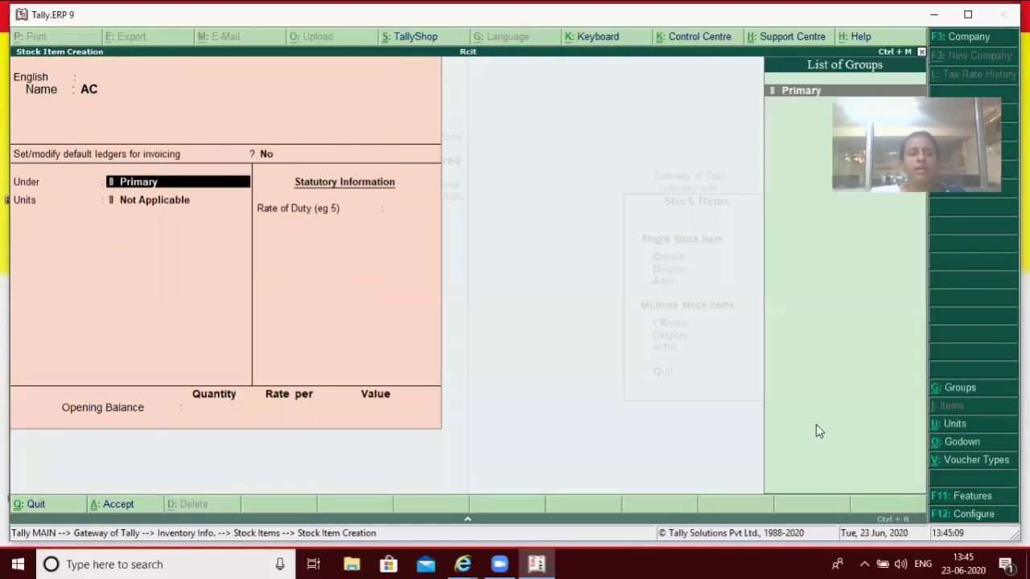
key("Return")
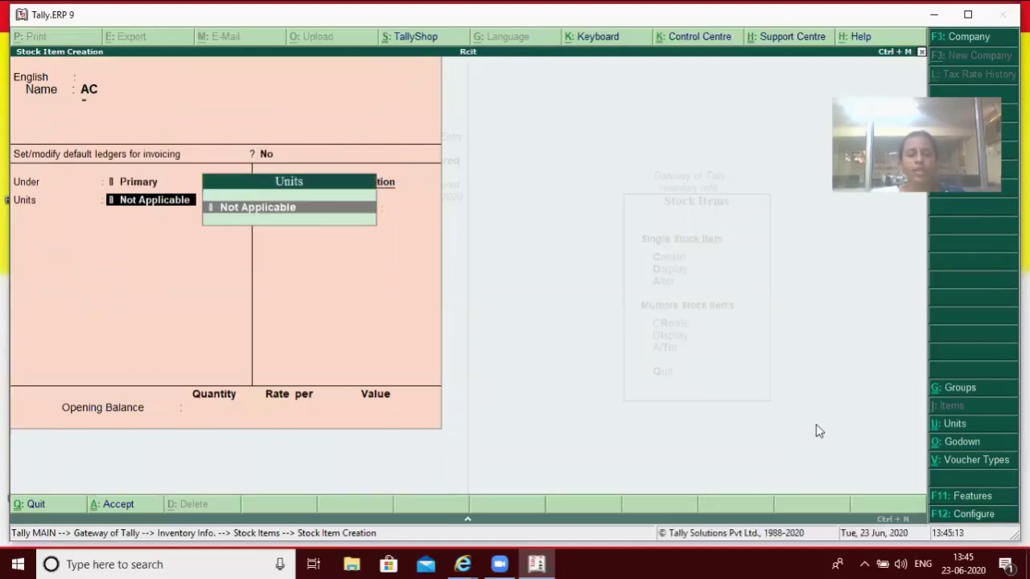
Create the simple unit pcs with 0 decimal places and assign it to the stock item AC.
key("alt+c")
type("pcs")
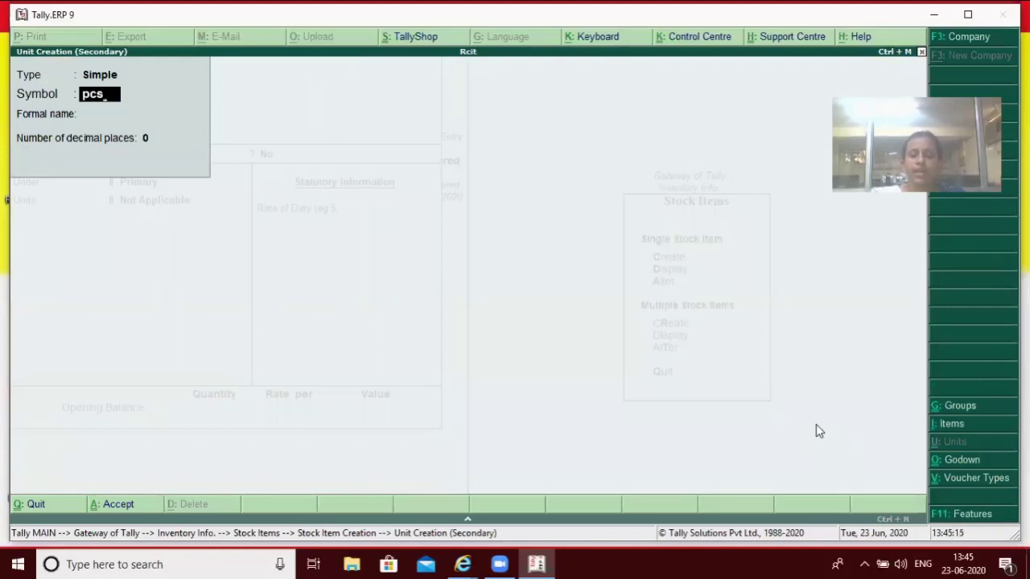
key("Return")
key("Return")
key("Return")
key("Return")
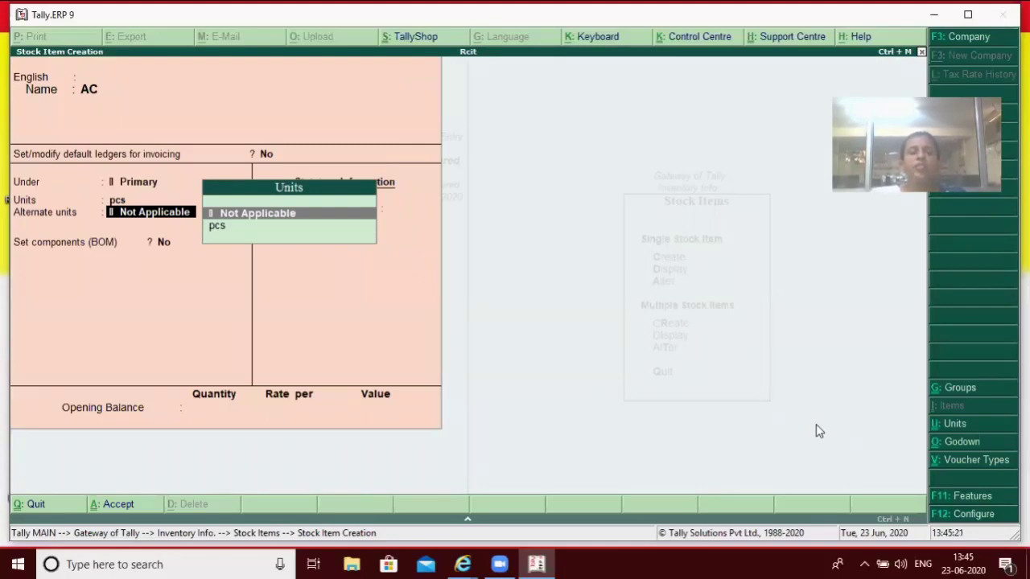
Leave alternate units, components and opening balance at their defaults, save the AC stock item and return to the Gateway of Tally.
key("Return")
key("Return")
key("Return")
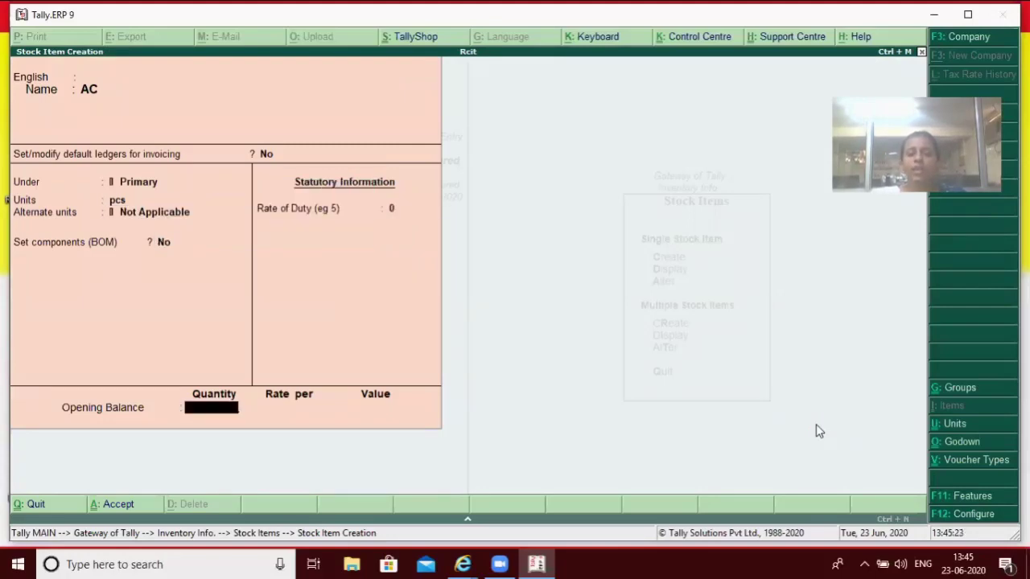
key("Return")
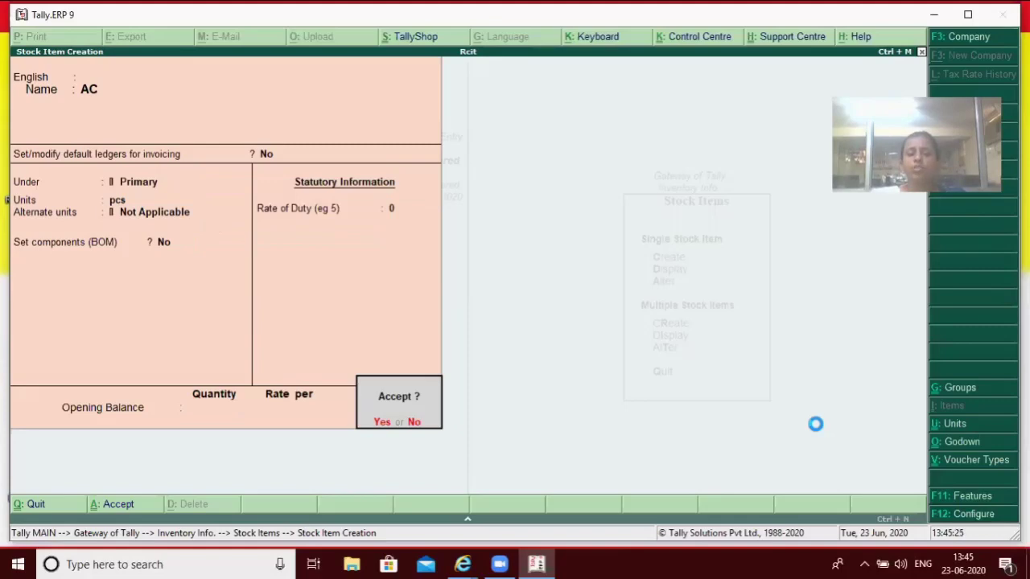
key("Return")
key("Escape")
key("Escape")
key("Escape")
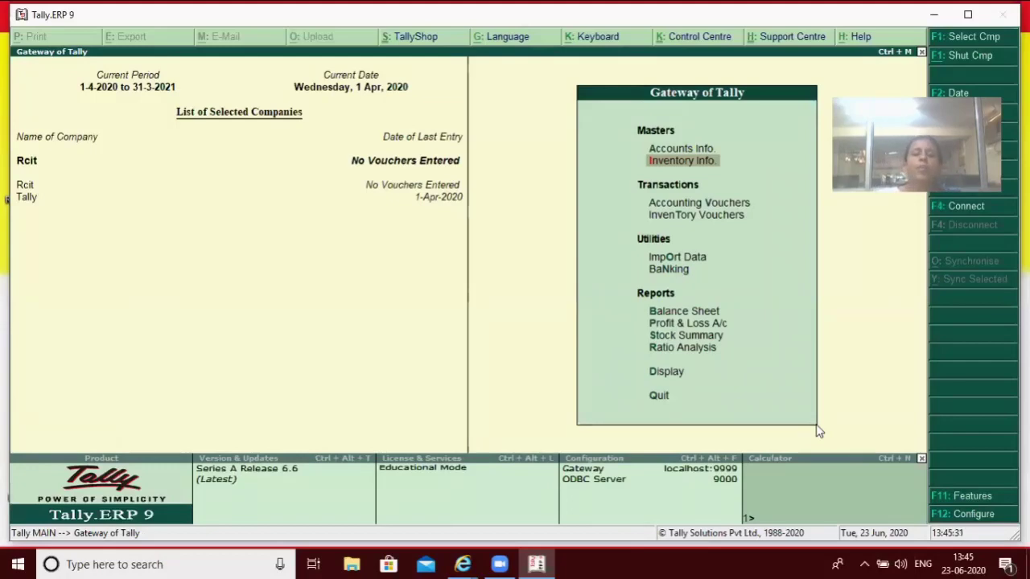
Open a new purchase voucher under Accounting Vouchers.
key("Down")
key("Down")
key("Up")
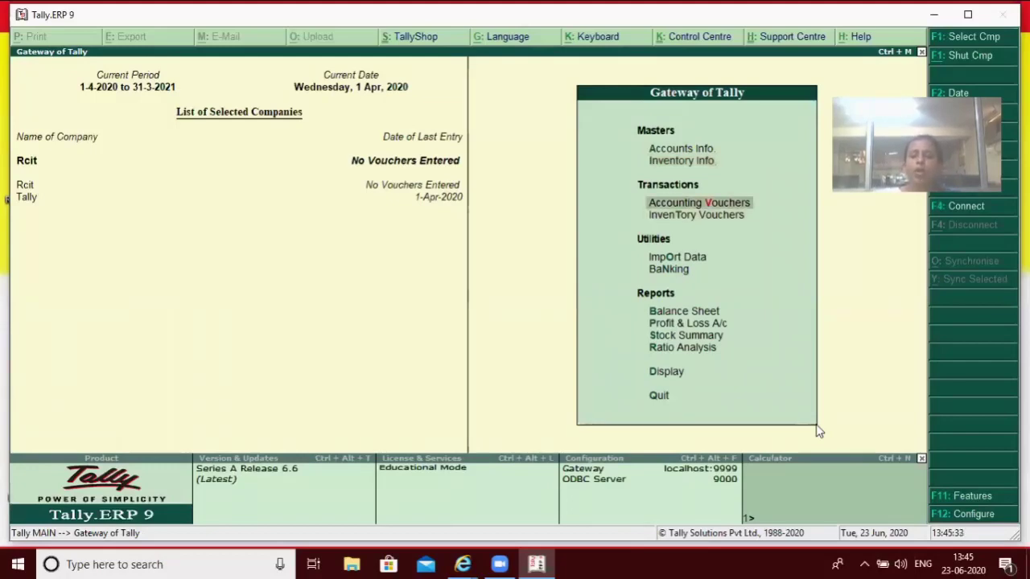
key("Return")
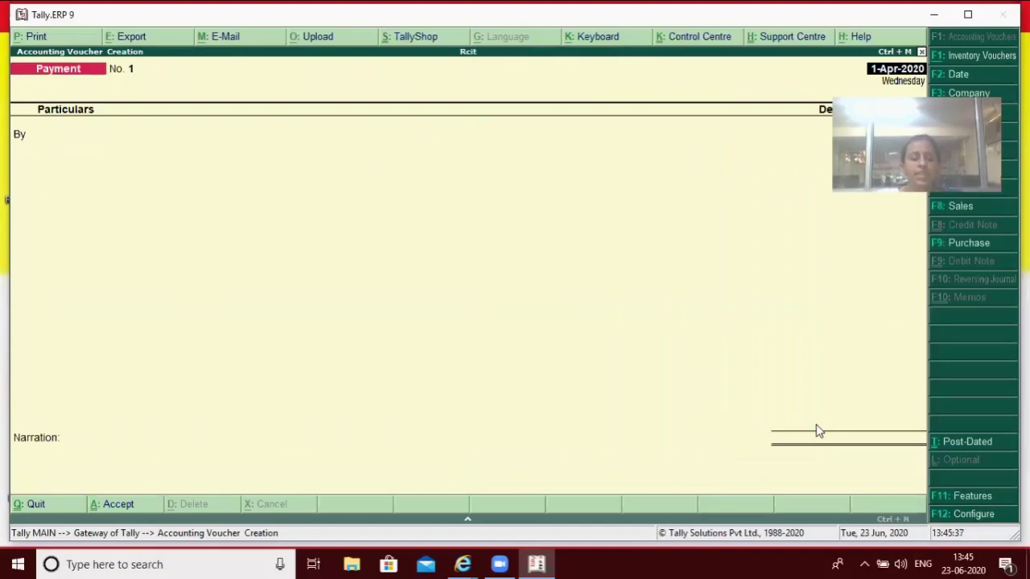
key("F9")
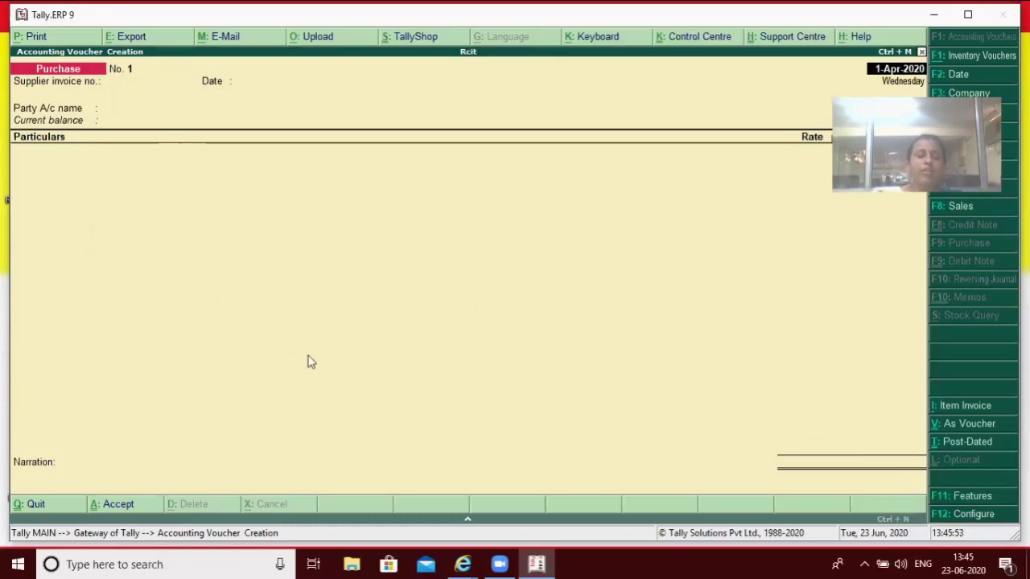
key("F12")
key("Escape")
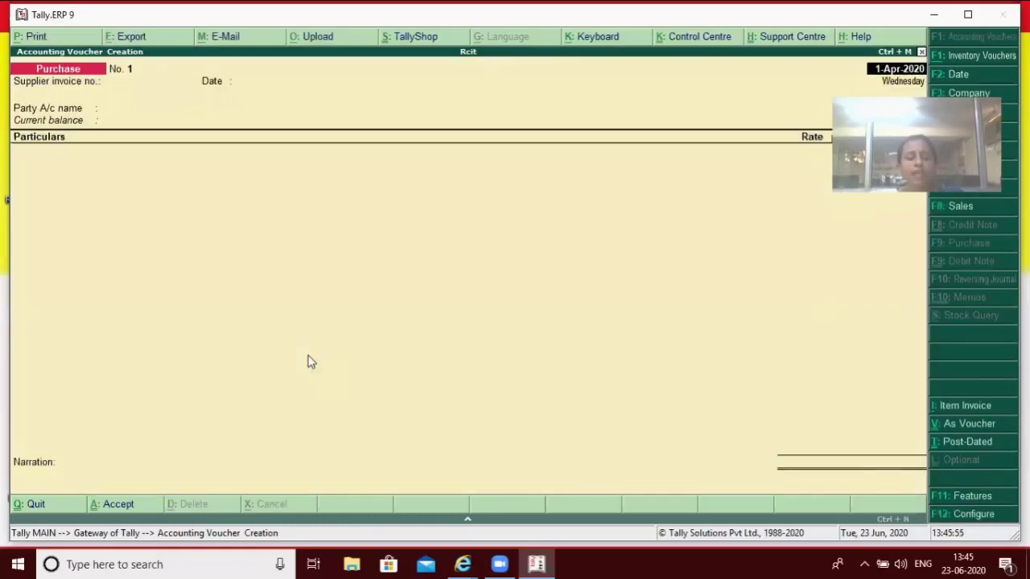
In the company's accounting features, set Enable invoicing and Record purchases in invoice mode to No.
key("F11")
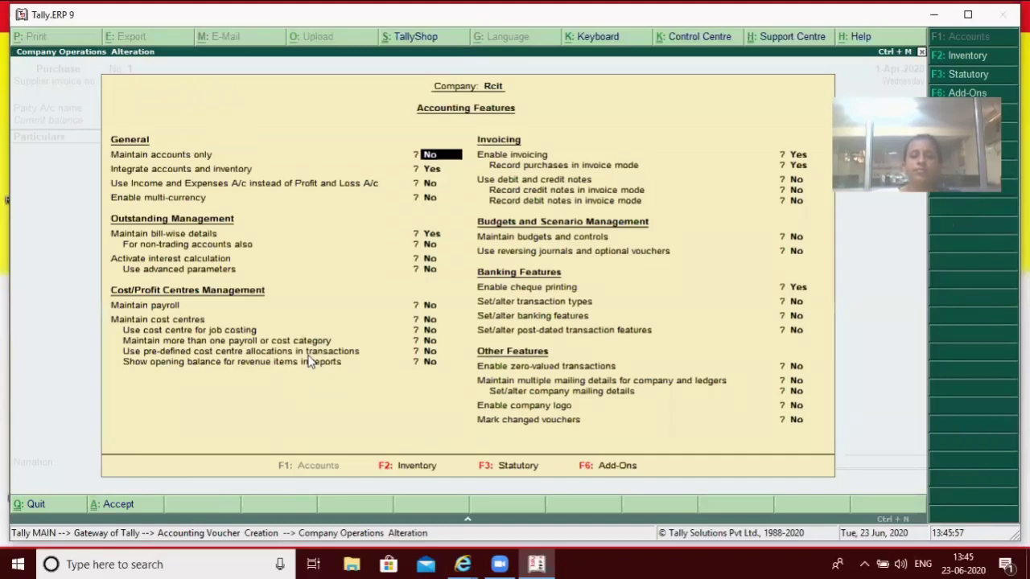
key("Return")
type("y")
key("Return")
key("Return")
key("Return")
key("Return")
key("Return")
key("Return")
key("Return")
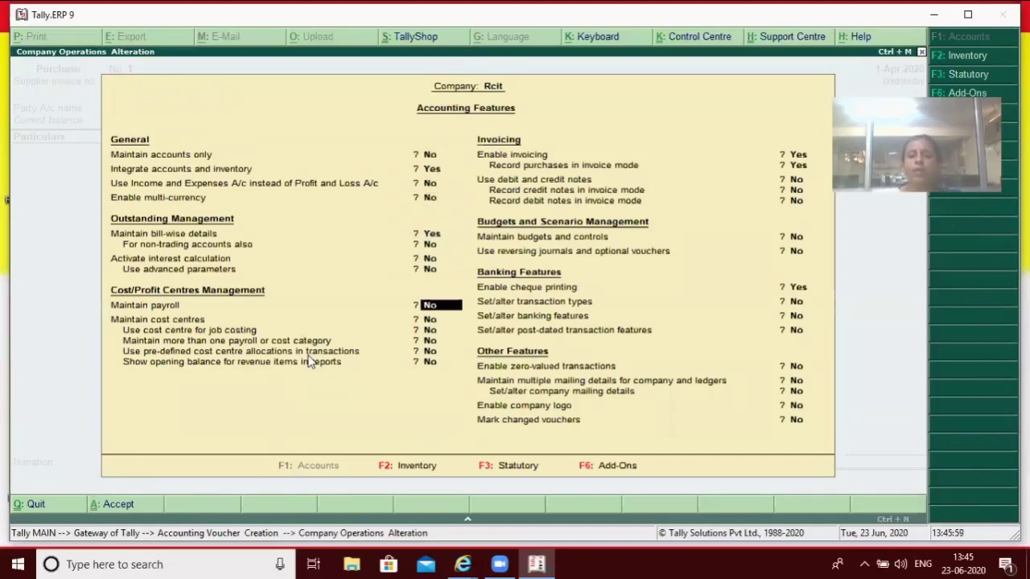
key("Up")
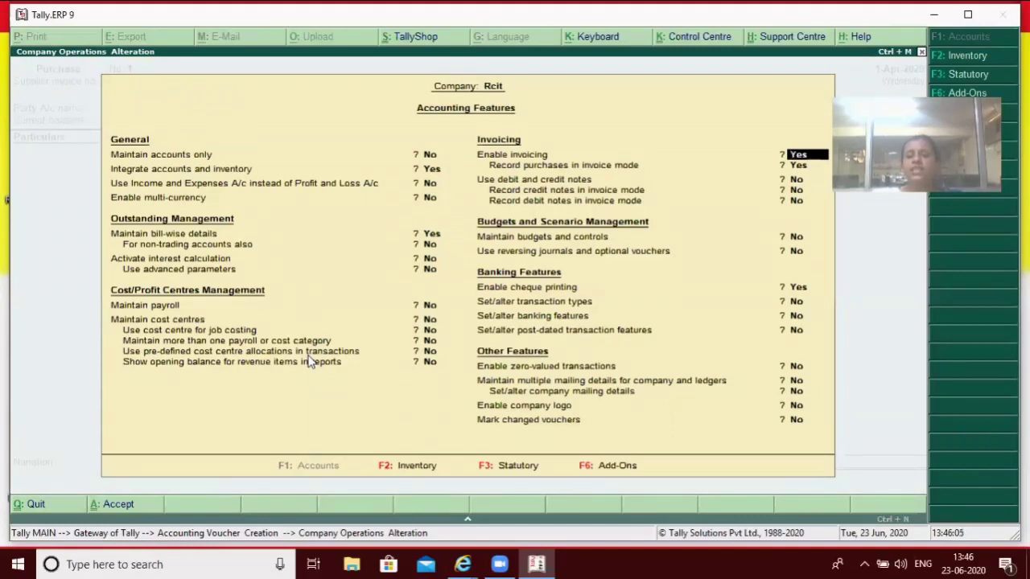
key("n")
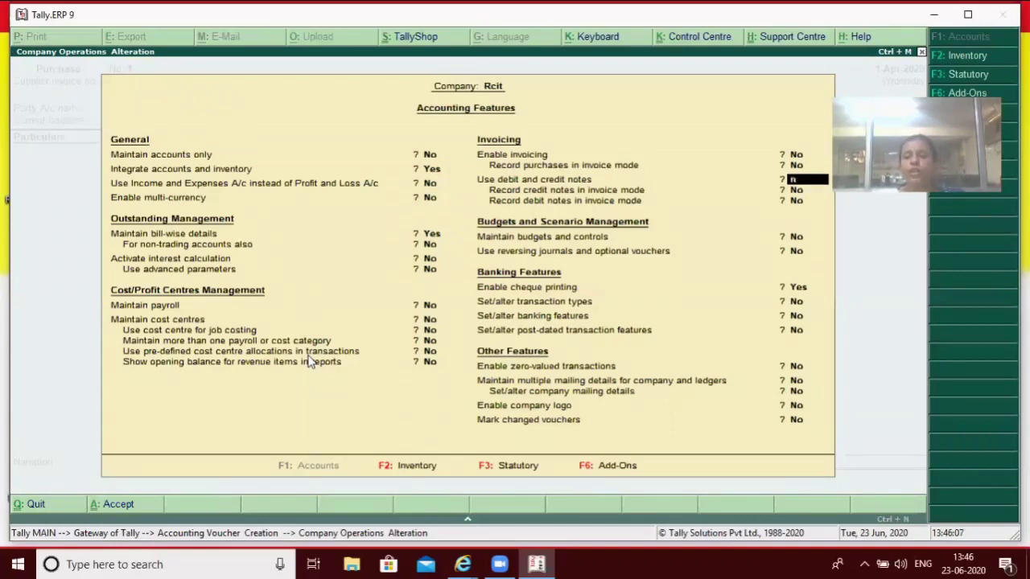
Keep the remaining accounting features unchanged and save the company's feature settings.
key("Return")
key("Return")
key("Return")
key("Return")
key("Return")
key("Return")
key("Return")
key("Return")
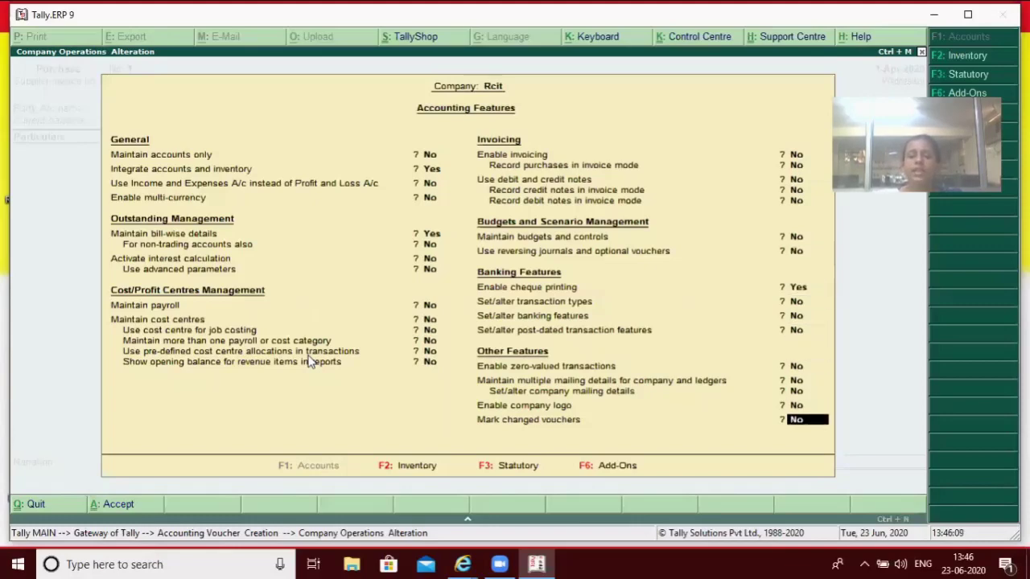
key("Return")
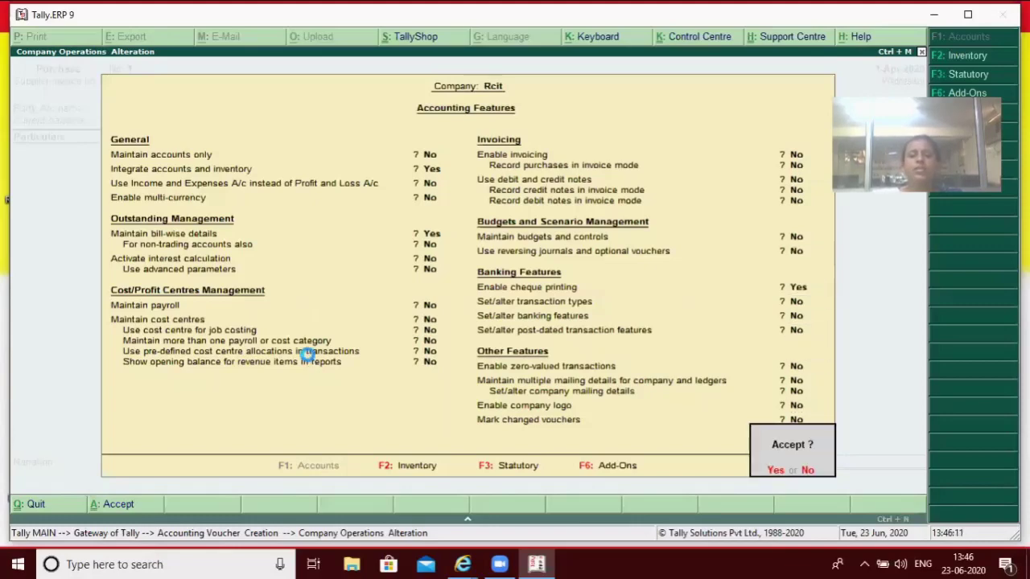
key("Return")
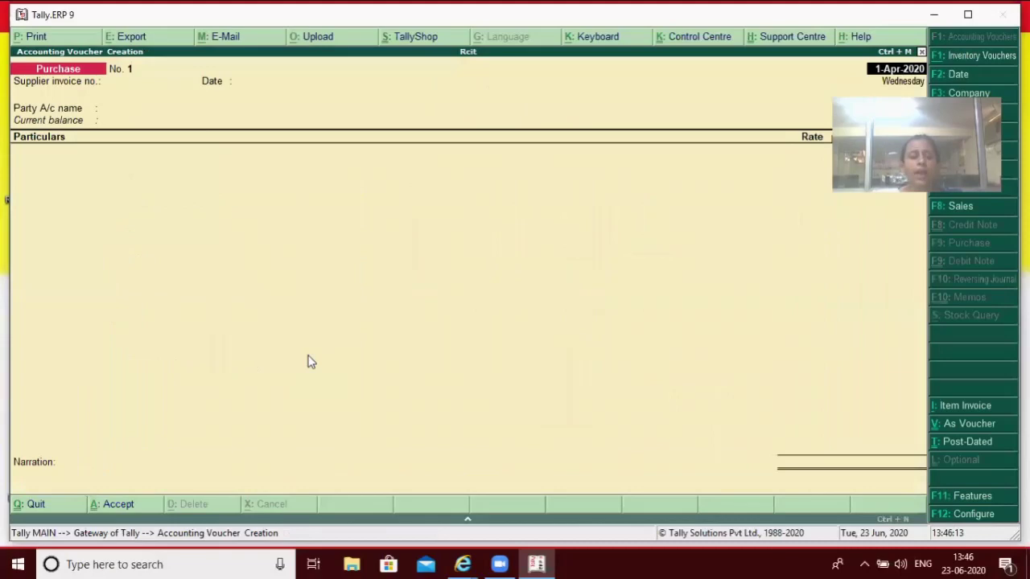
Reopen the purchase voucher and enter supplier invoice number 1 dated 1-Apr-2020.
key("Escape")
key("Return")
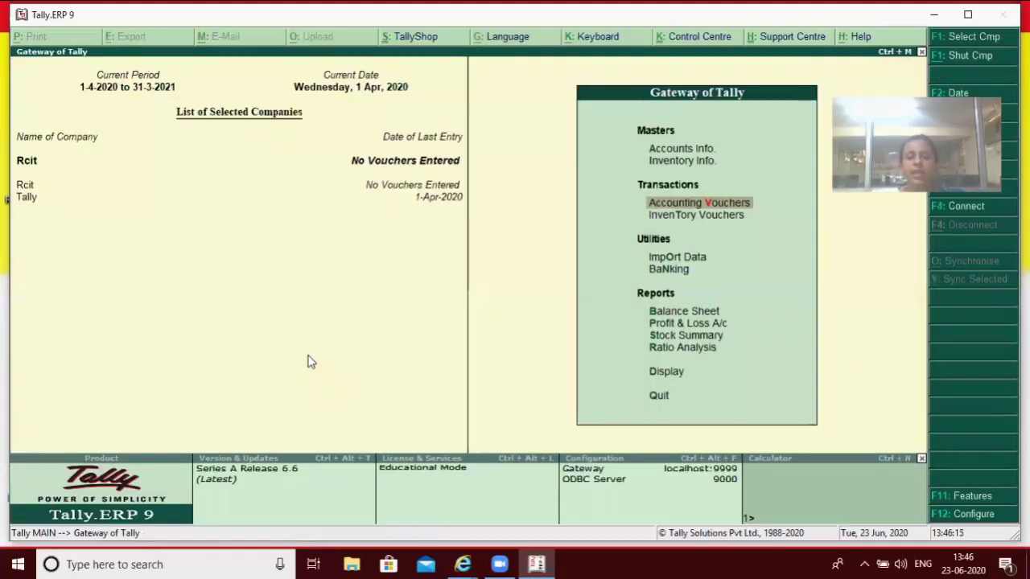
key("Return")
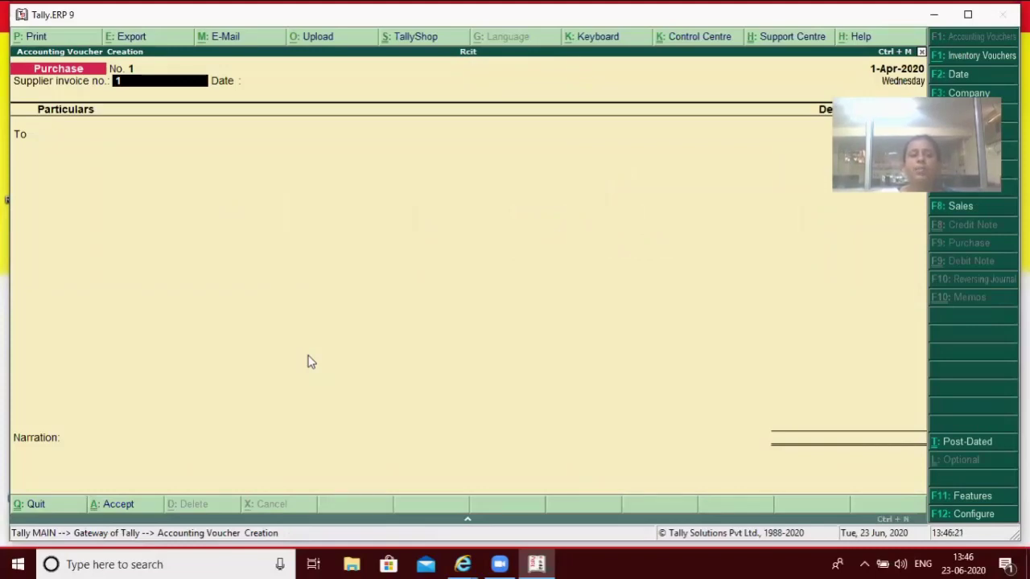
key("Return")
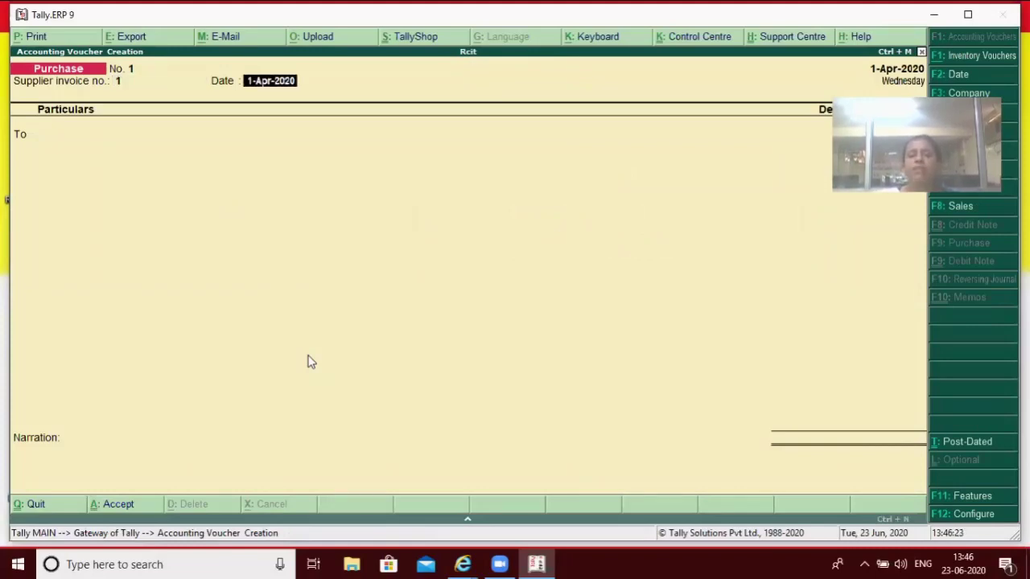
key("Return")
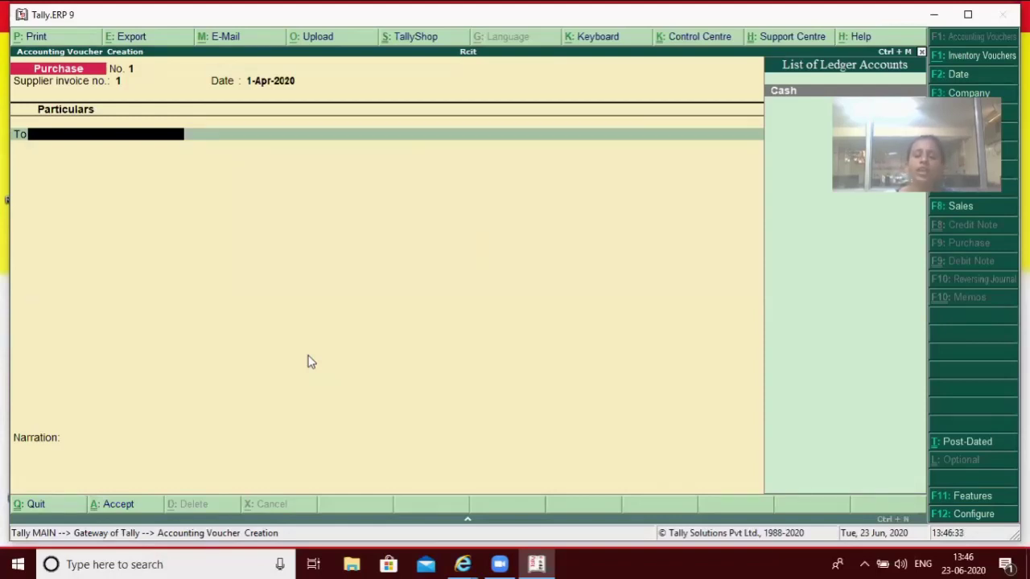
key("Return")
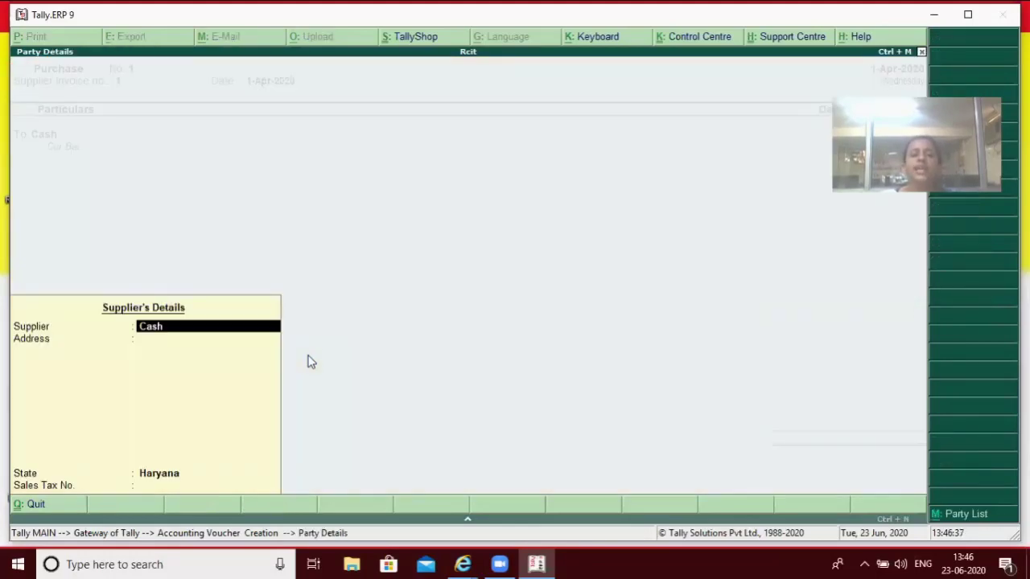
key("Escape")
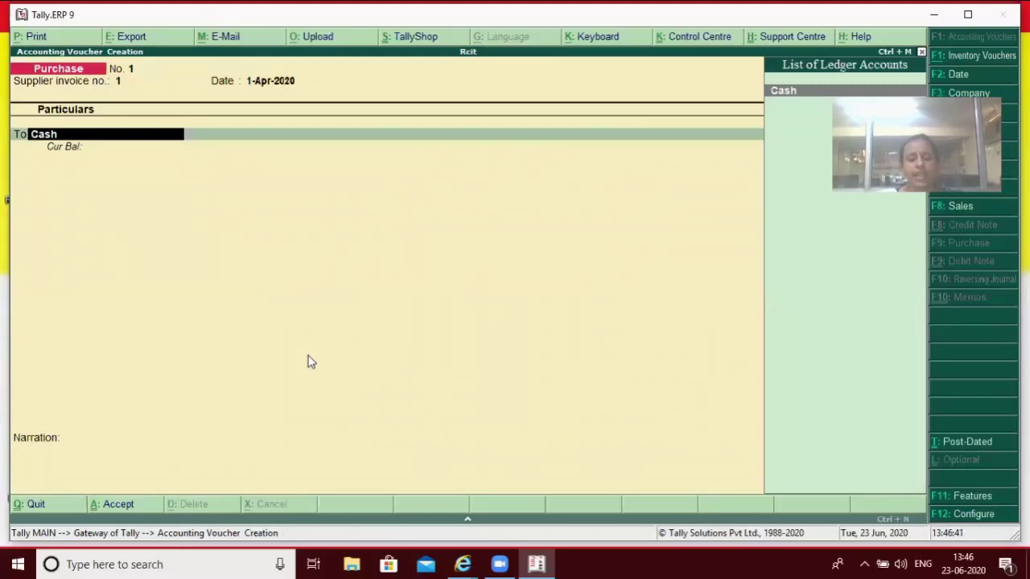
From the voucher's party entry, begin a new ledger named Cr and place it under Sundry Creditors.
key("alt+c")
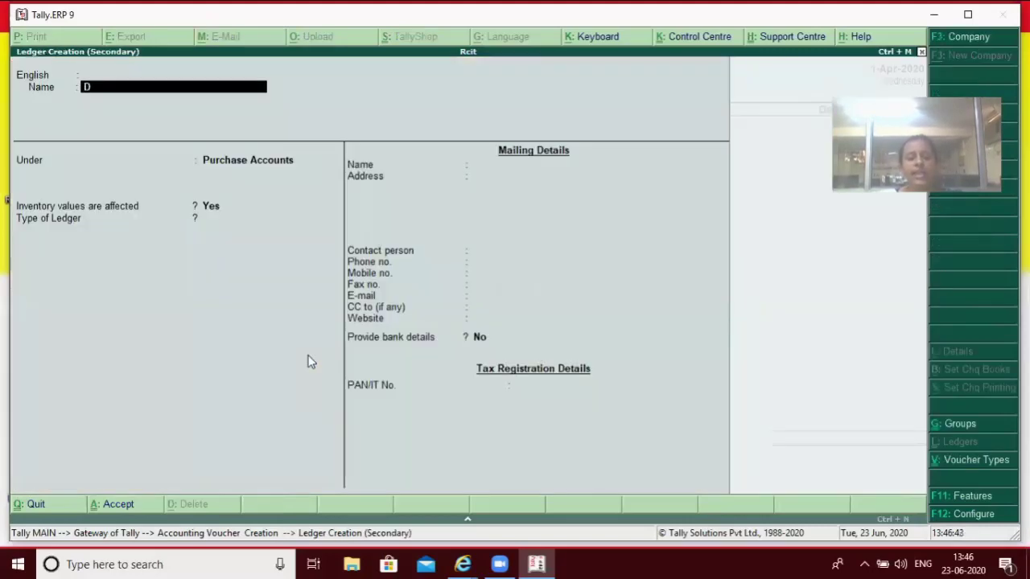
type("Cr")
key("Return")
key("Return")
key("Return")
key("Return")
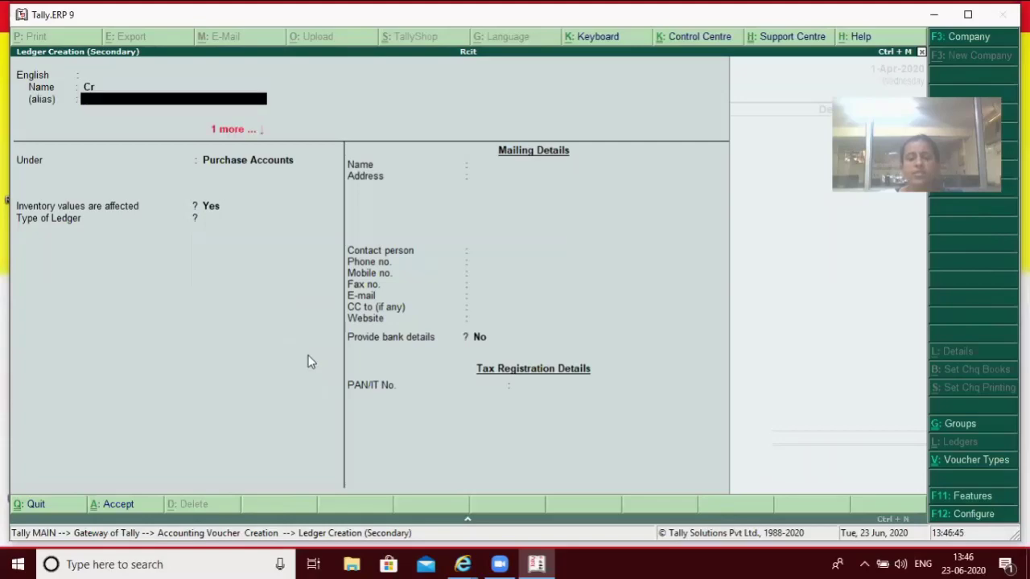
key("BackSpace")
type("S")
key("Up")
key("Up")
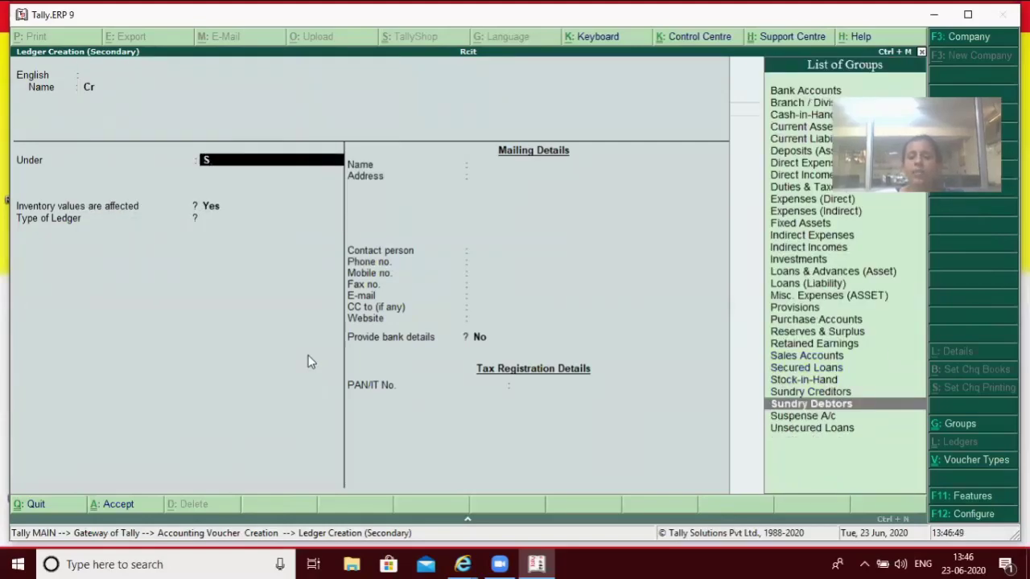
key("Up")
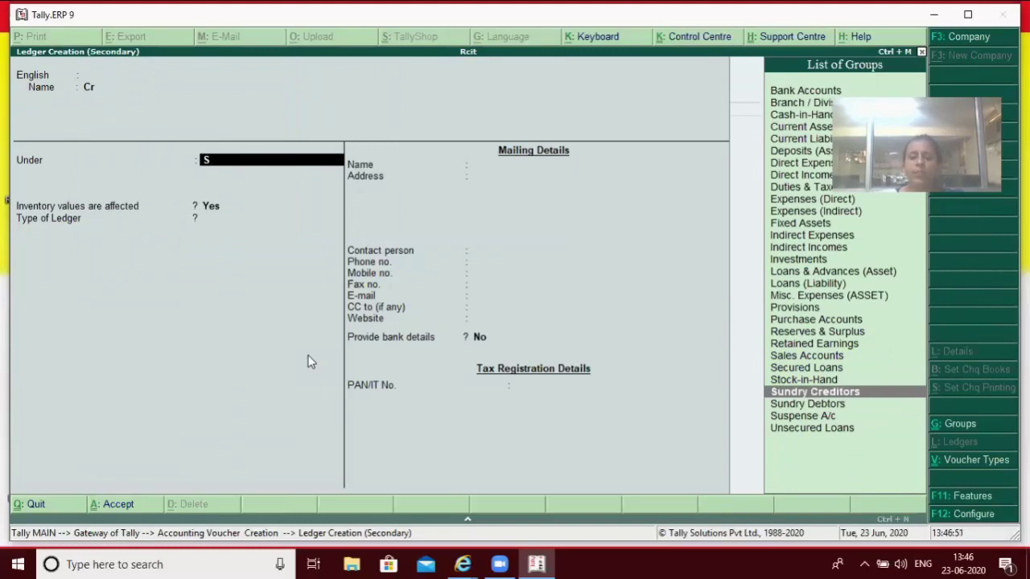
key("Return")
Set the Cr ledger to maintain balances bill-by-bill, keep its remaining details, and save it as the voucher's party.
key("Return")
key("BackSpace")
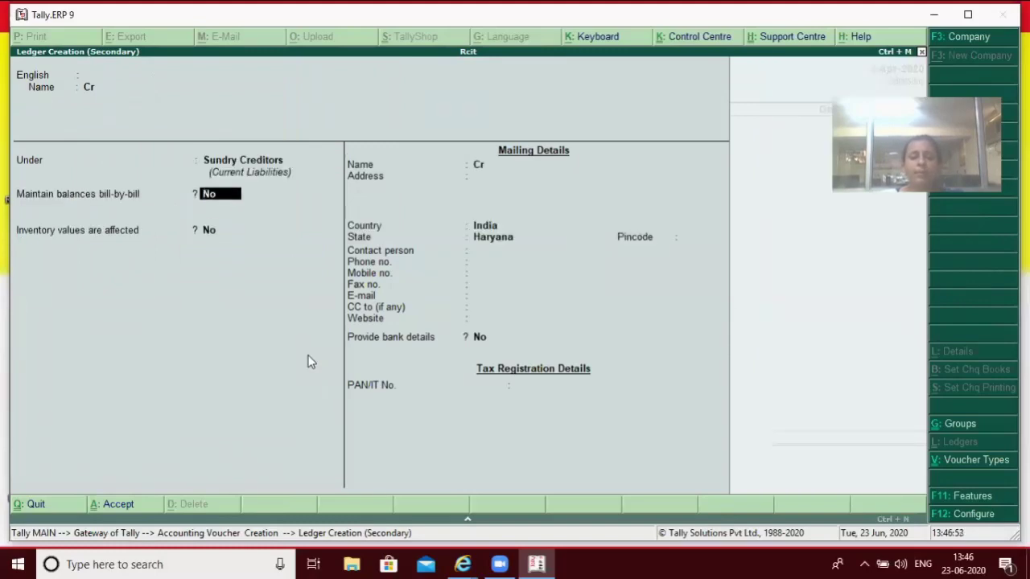
type("y")
key("Return")
key("Return")
key("Return")
key("Return")
key("Return")
key("Return")
key("Return")
key("Return")
key("Return")
key("Return")
key("Return")
key("Return")
key("Return")
key("Return")
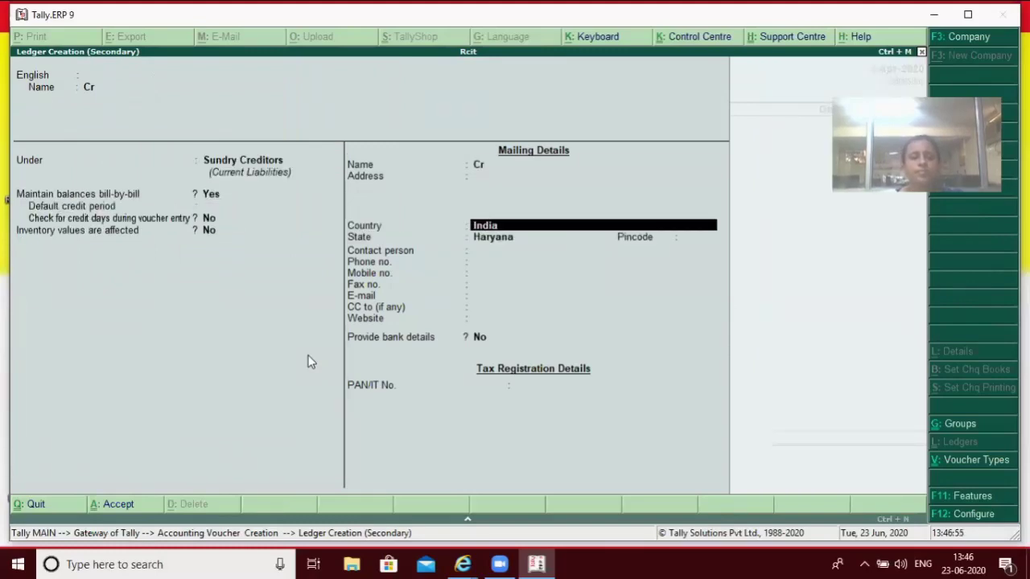
key("Return")
key("Return")
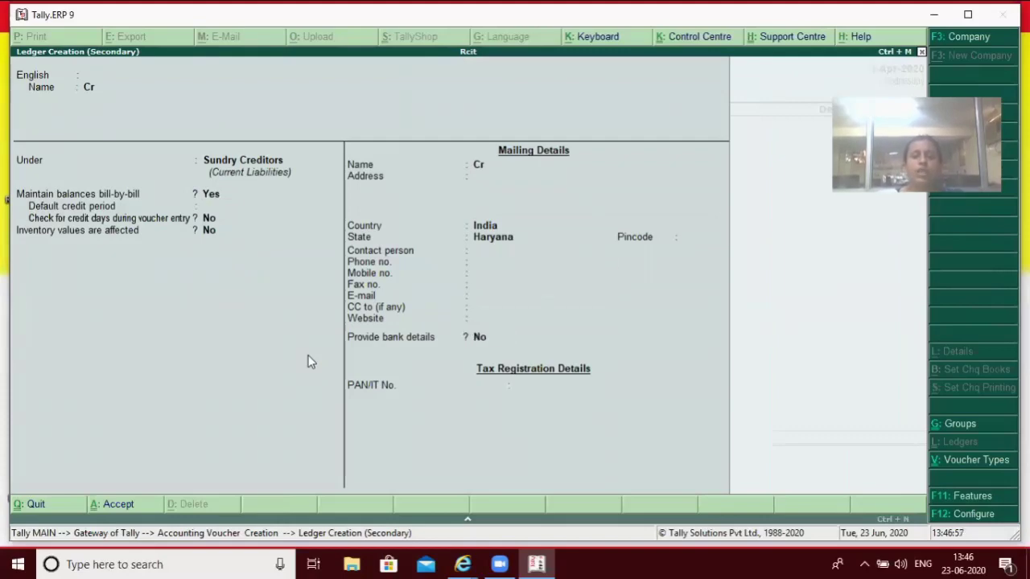
key("Return")
key("Return")
key("Return")
key("Return")
key("Return")
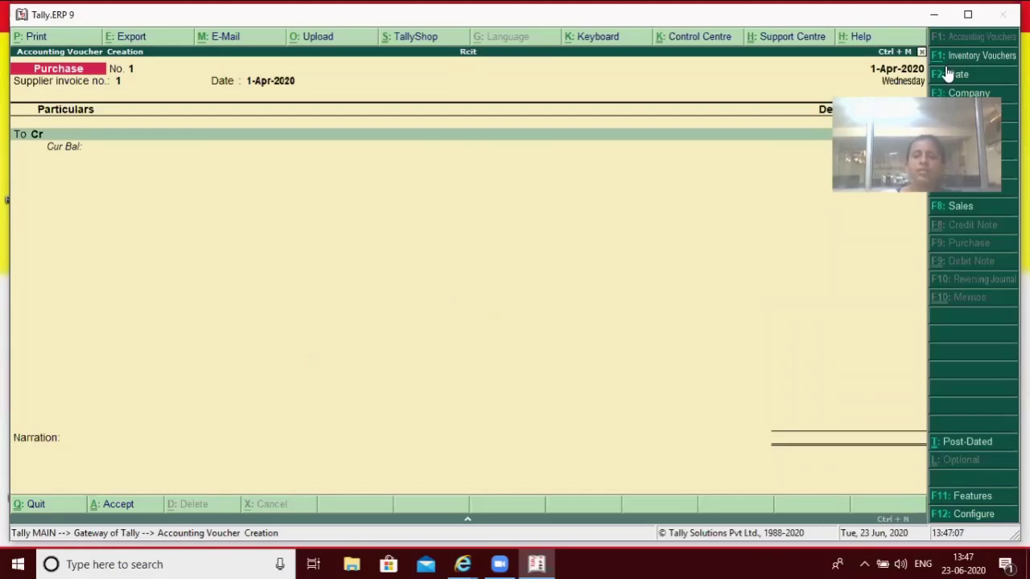
Credit Cr with 50000 and record the full amount bill-wise as New Ref 1.
type("0000")
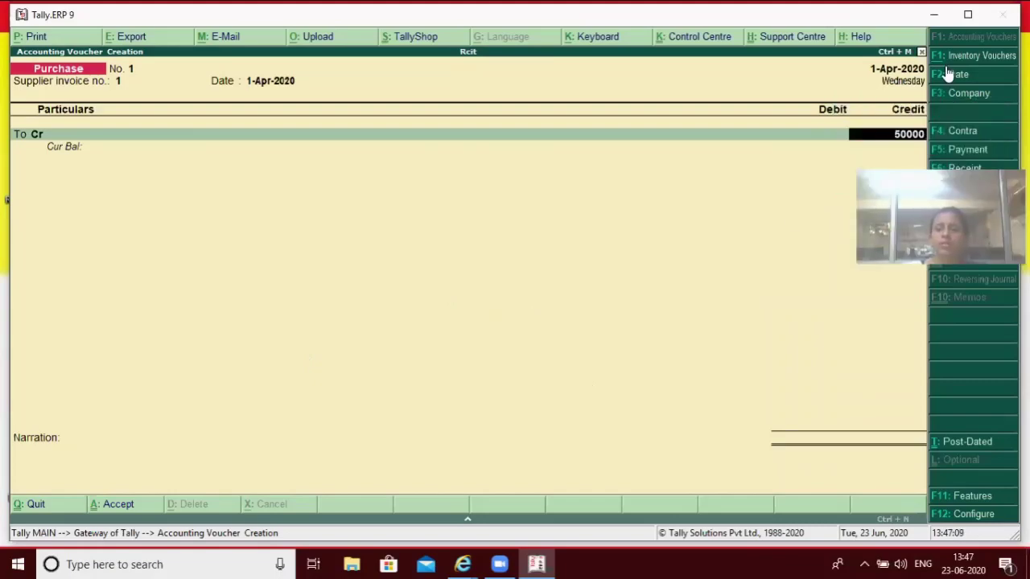
key("Return")
key("Return")
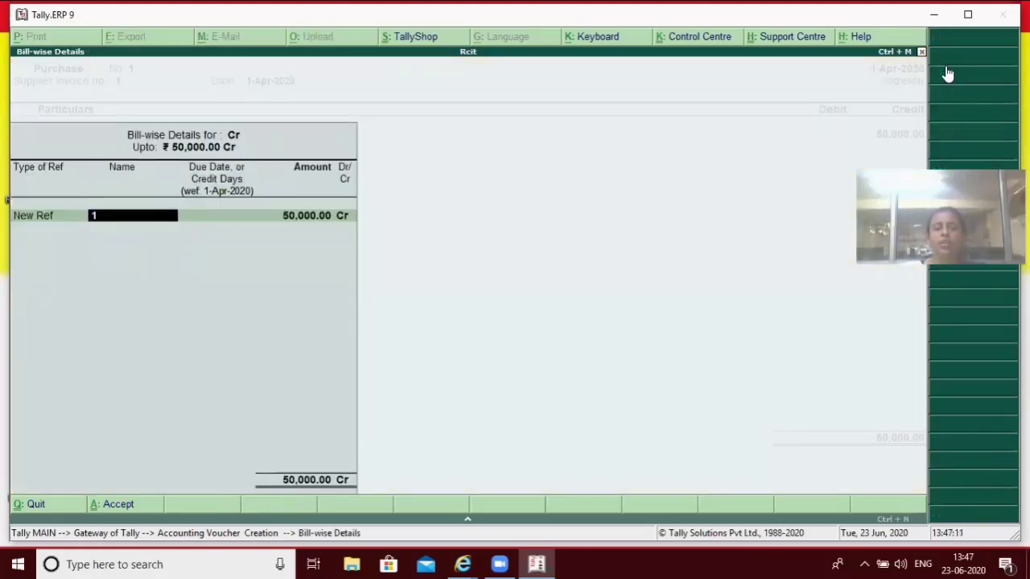
key("Return")
key("Return")
key("Return")
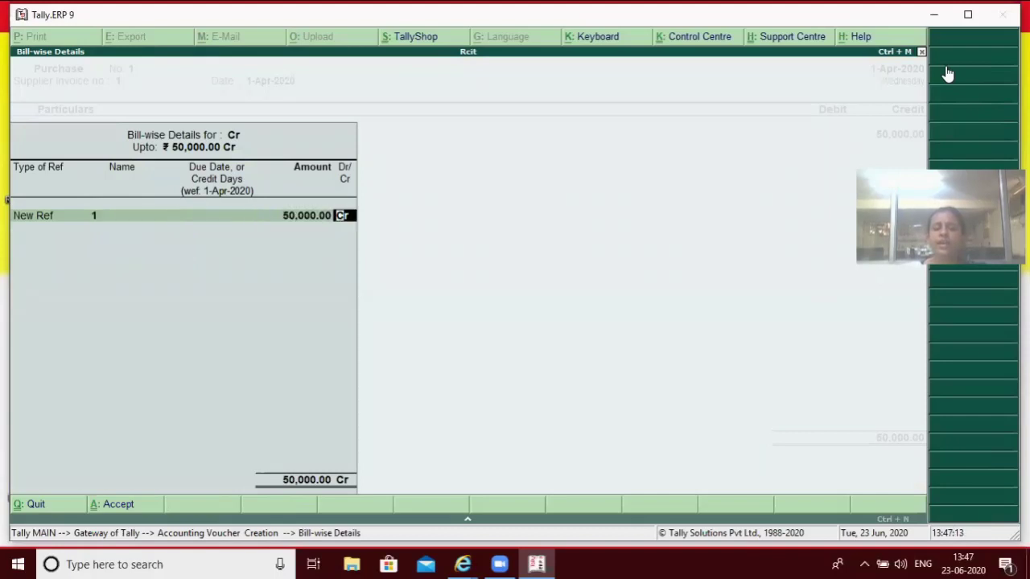
key("Return")
Complete the bill-wise details, debit the Purchase ledger, and allocate 1 pcs of stock item AC at Main Location.
key("Return")
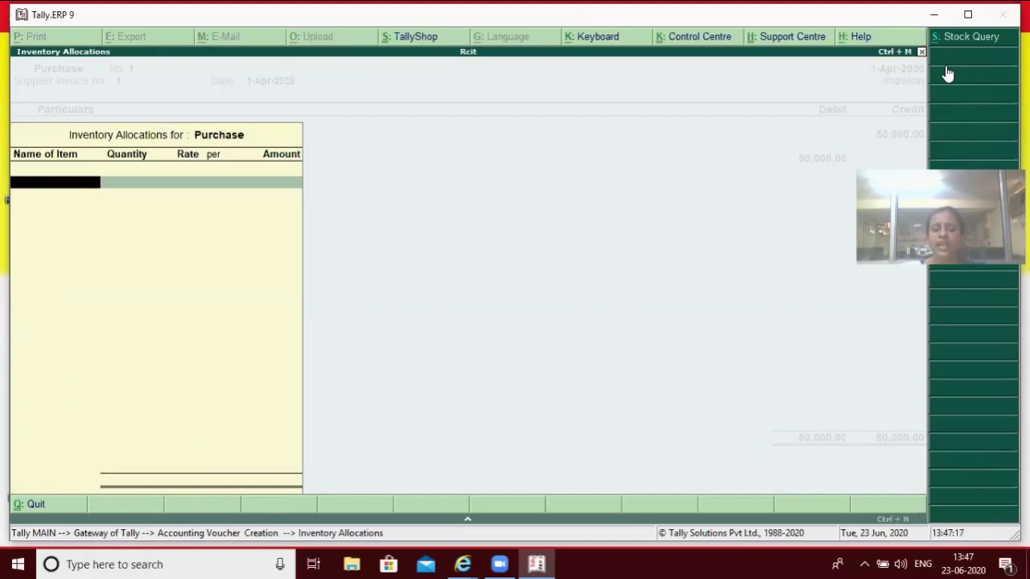
type("A")
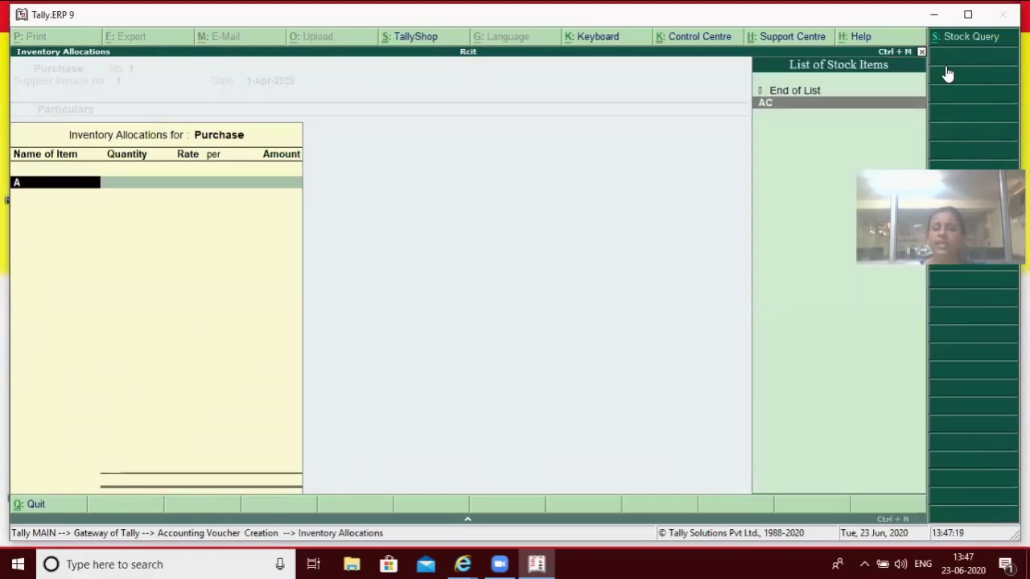
key("Return")
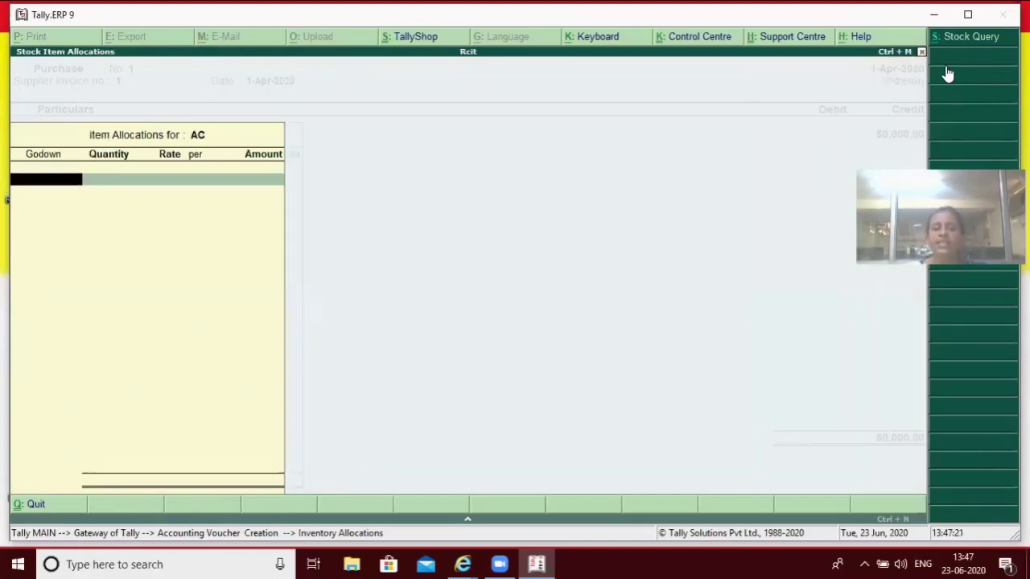
key("Return")
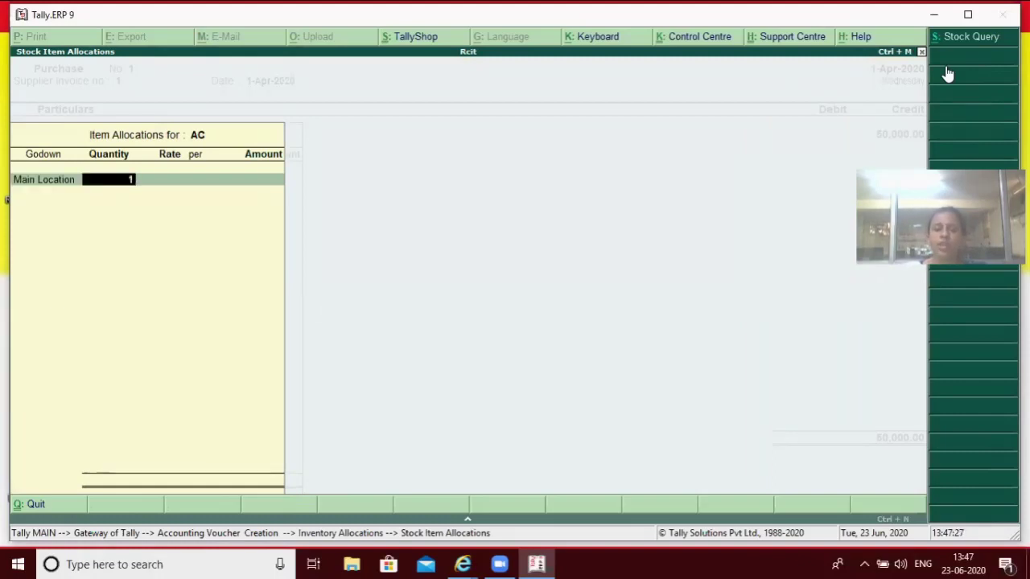
key("Return")
Set the AC rate to 50000 per pcs and complete the Purchase ledger's inventory allocation.
type("50000")
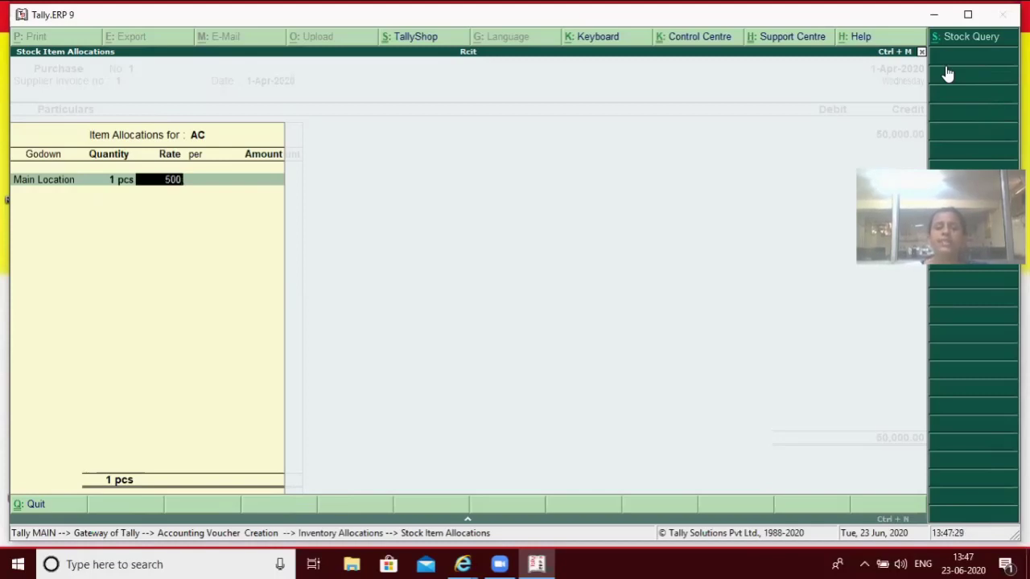
key("Return")
key("Return")
key("Return")
key("Return")
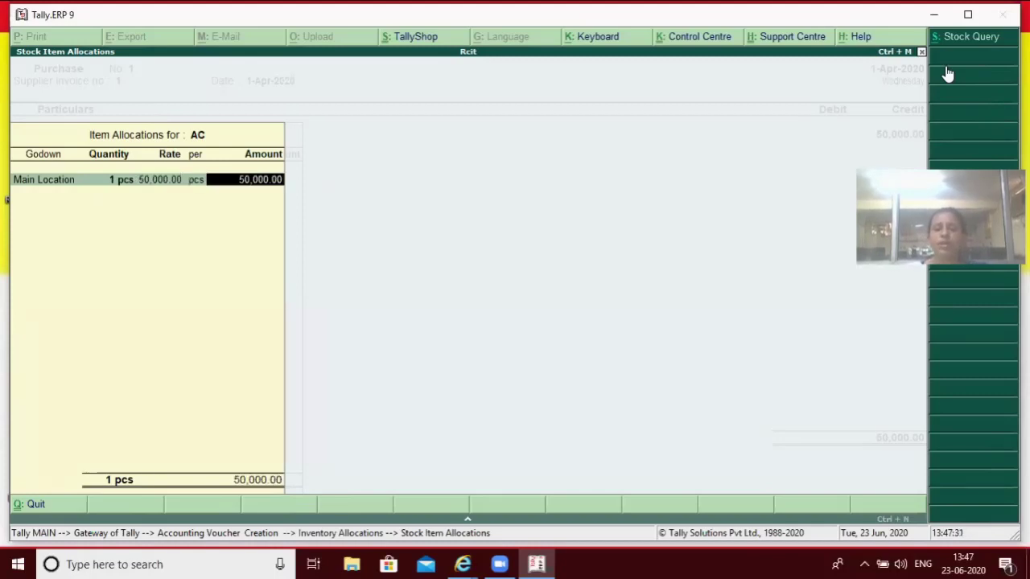
key("Return")
key("Return")
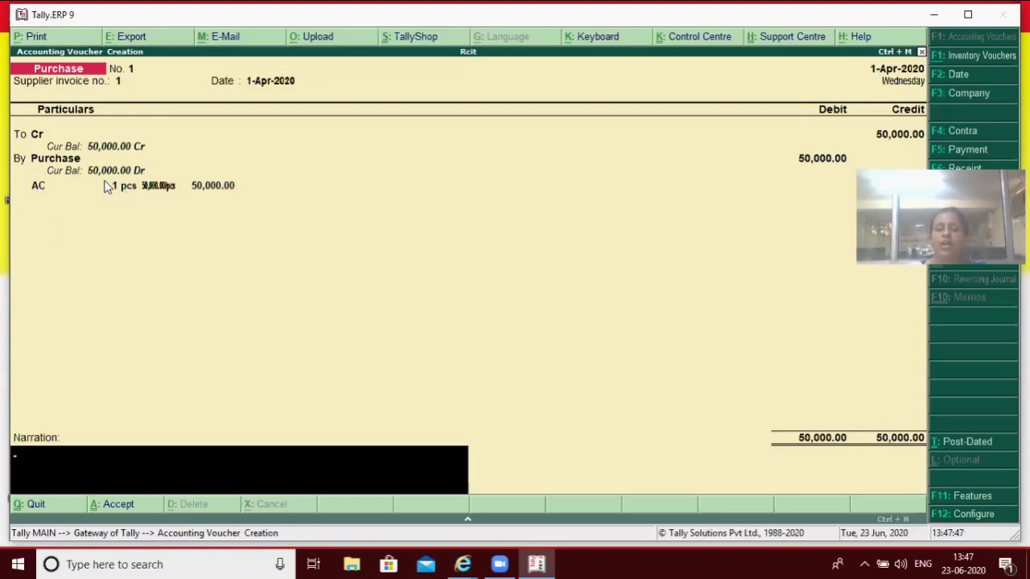
Reopen the AC allocation under Purchase and set its rate to 40000 per pcs.
key("BackSpace")
key("BackSpace")
key("BackSpace")
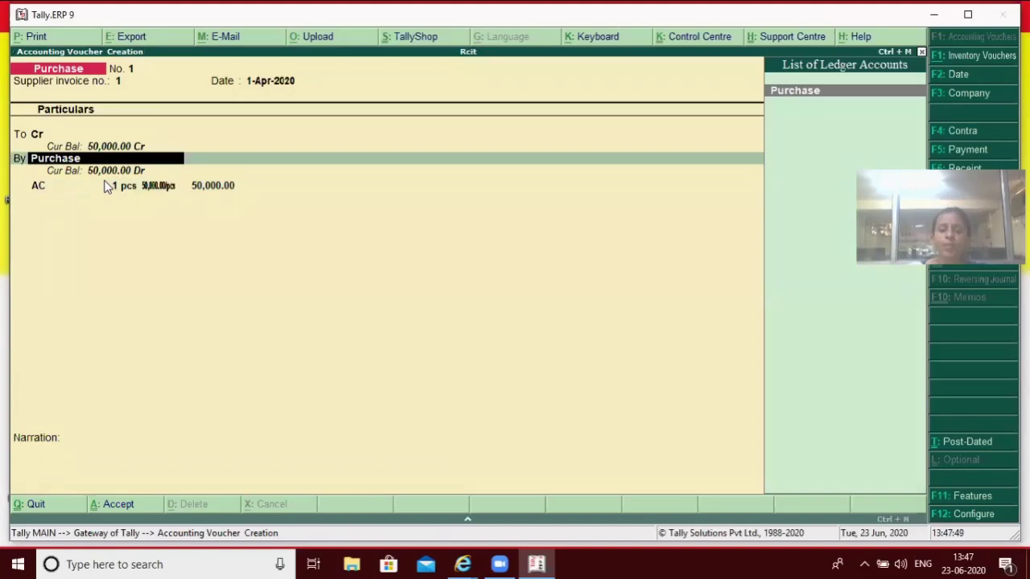
key("Return")
key("Return")
key("Return")
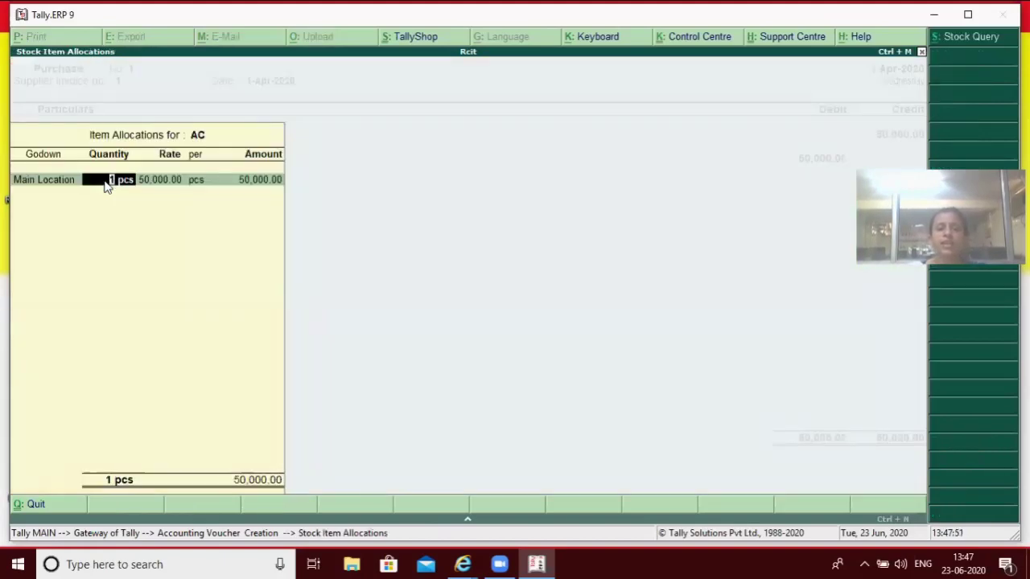
key("Return")
type("40000")
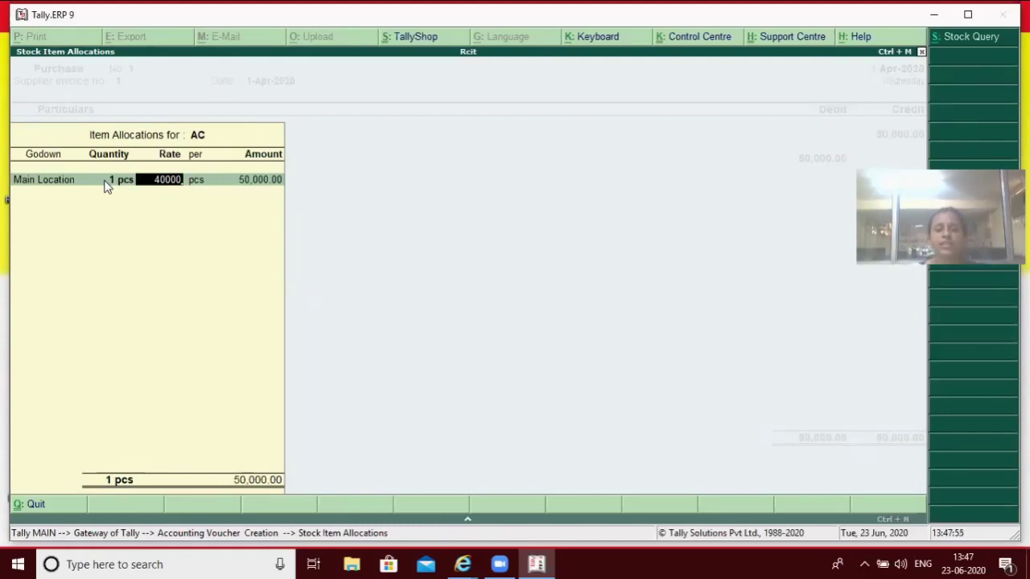
key("Return")
key("Return")
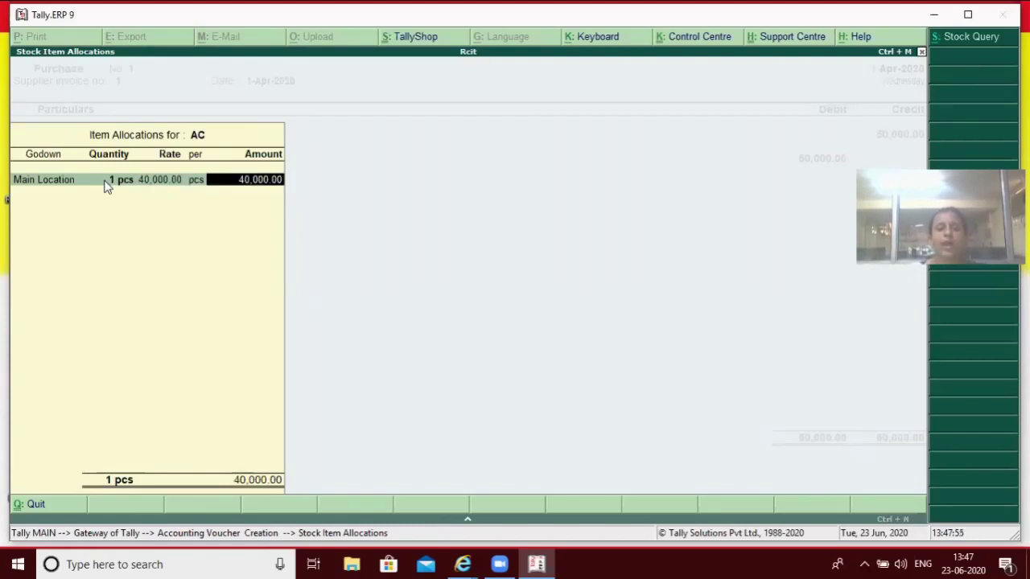
key("Return")
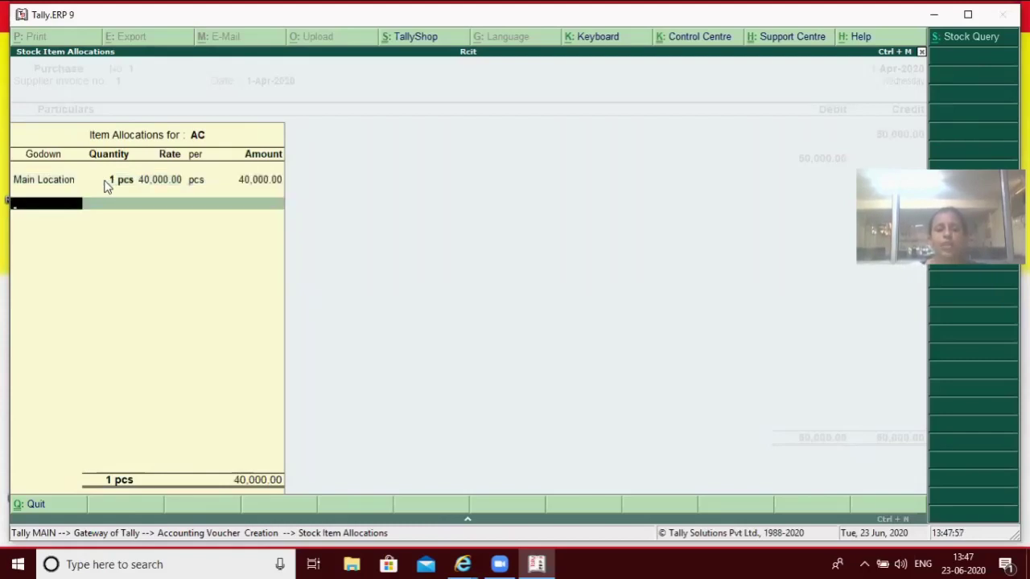
key("Return")
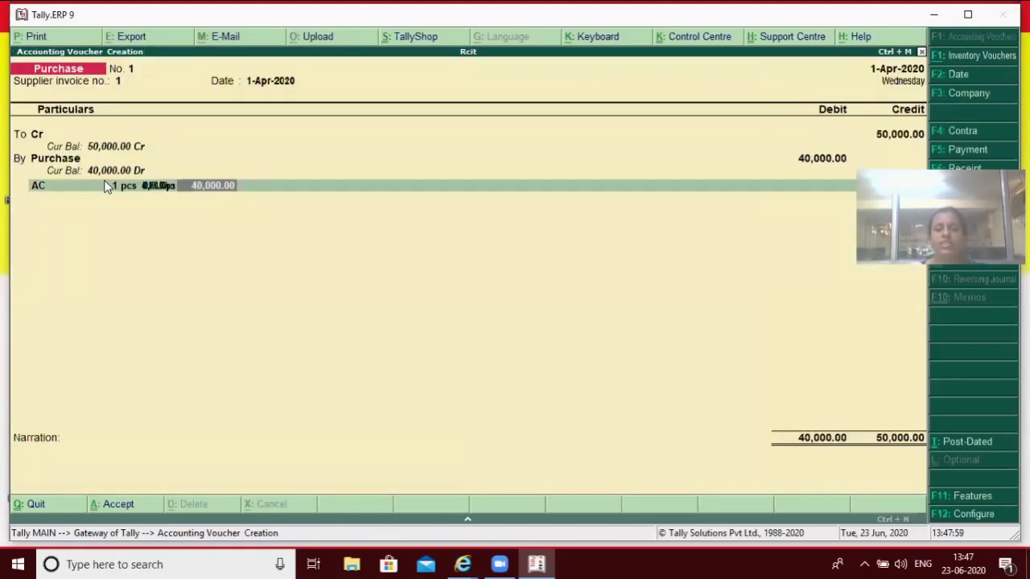
key("Return")
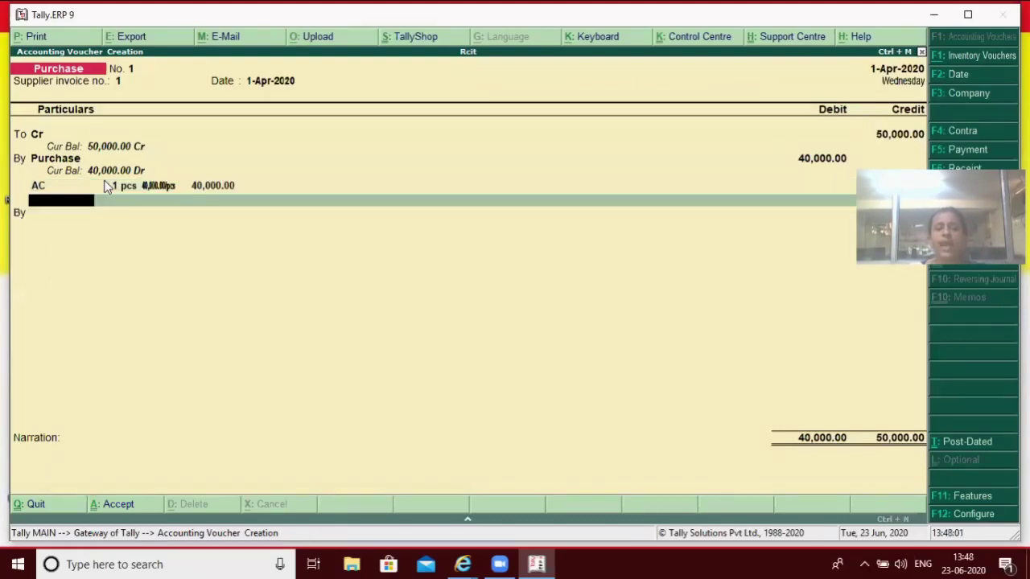
From the voucher's item line below AC, begin a new stock item named Cooler.
key("alt+c")
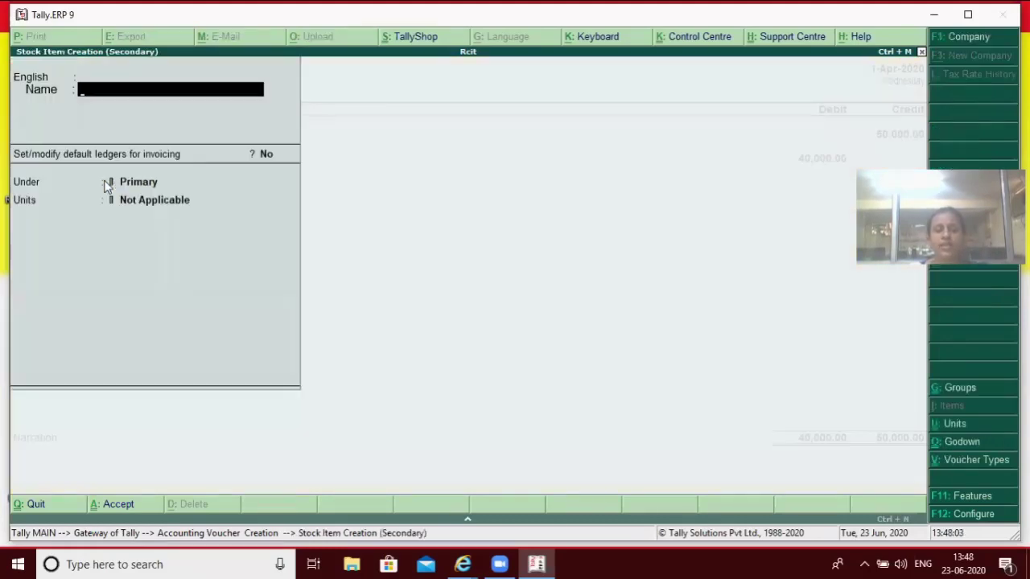
key("BackSpace")
key("BackSpace")
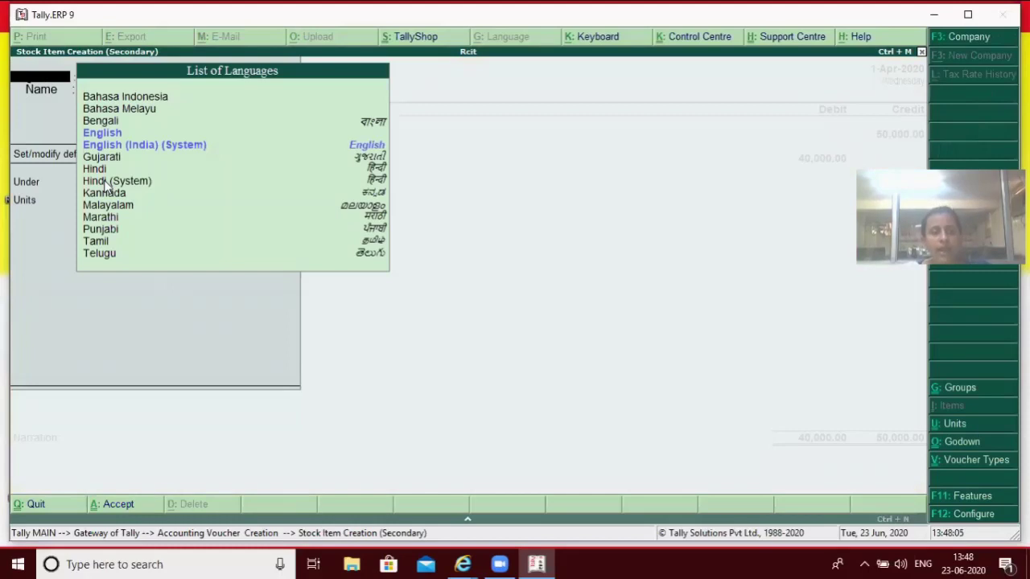
type(".")
key("Return")
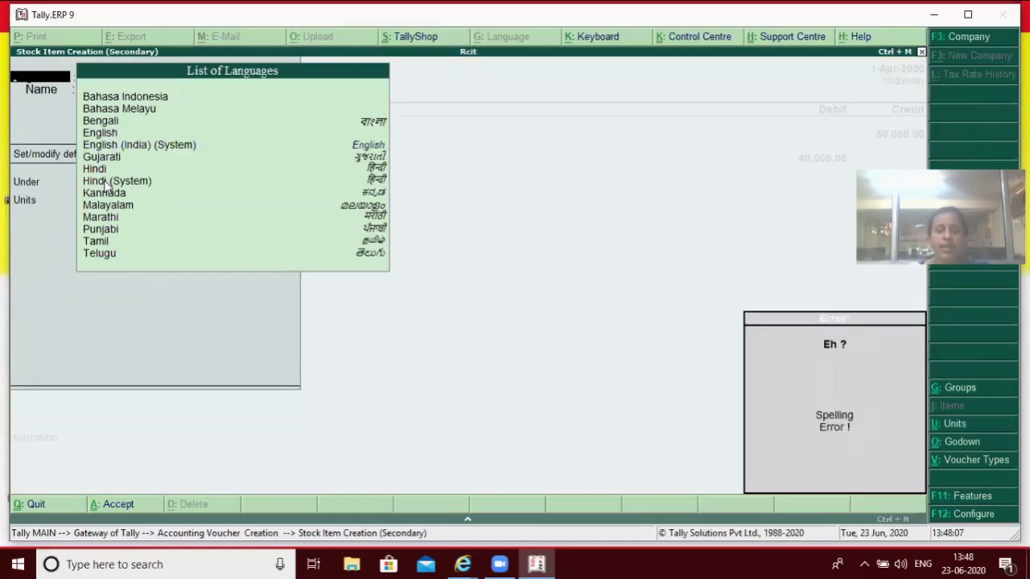
key("Down")
key("Up")
key("Return")
type("Cooler")
Keep Cooler under Primary, set its units to pcs, and save it as the voucher's second item.
key("Return")
key("Return")
key("Return")
key("Down")
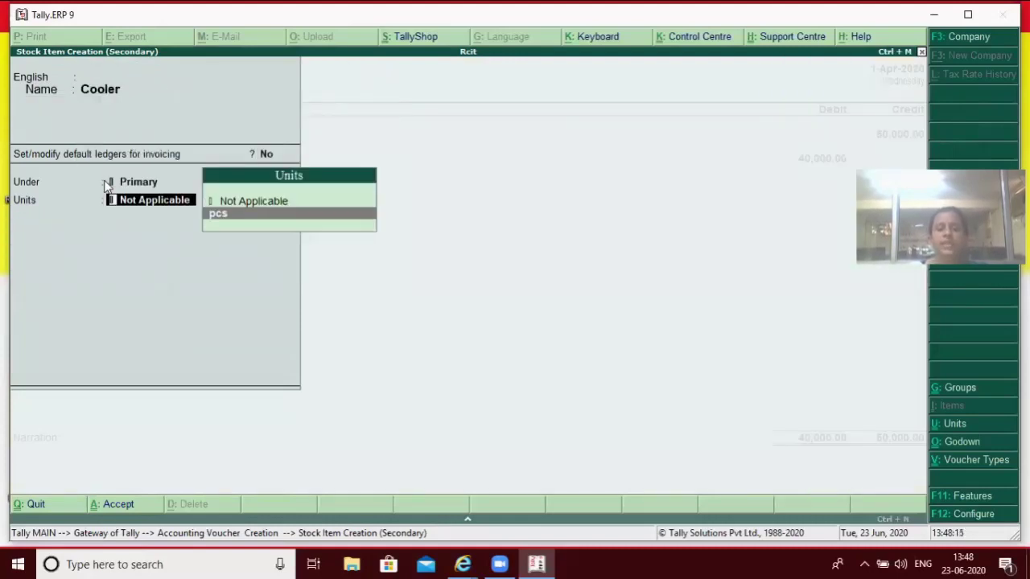
key("Return")
key("Return")
key("Return")
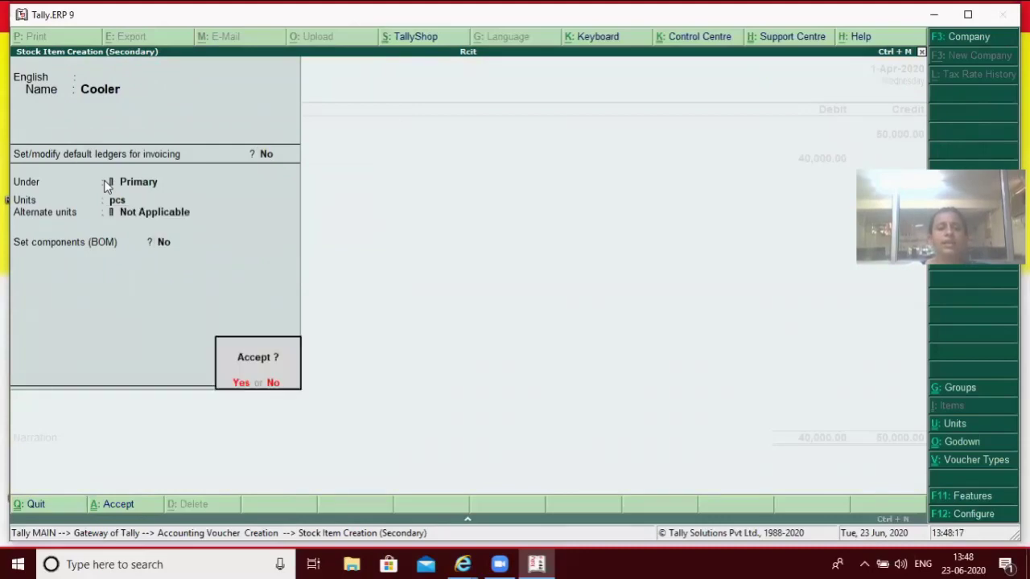
key("Return")
key("Return")
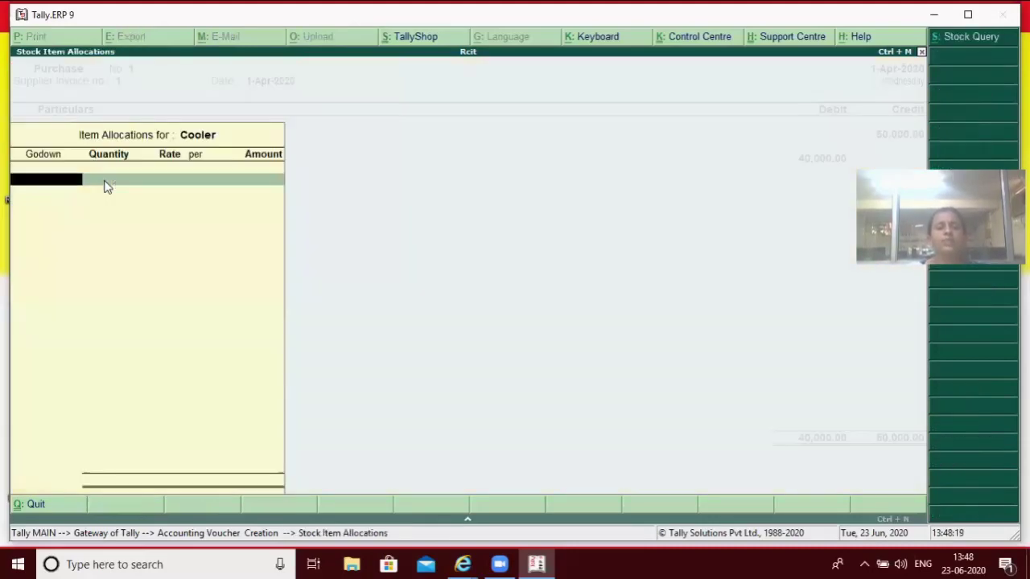
Allocate 1 pcs of Cooler at Main Location with a rate of 10000 per pcs.
key("Return")
type("1")
key("Return")
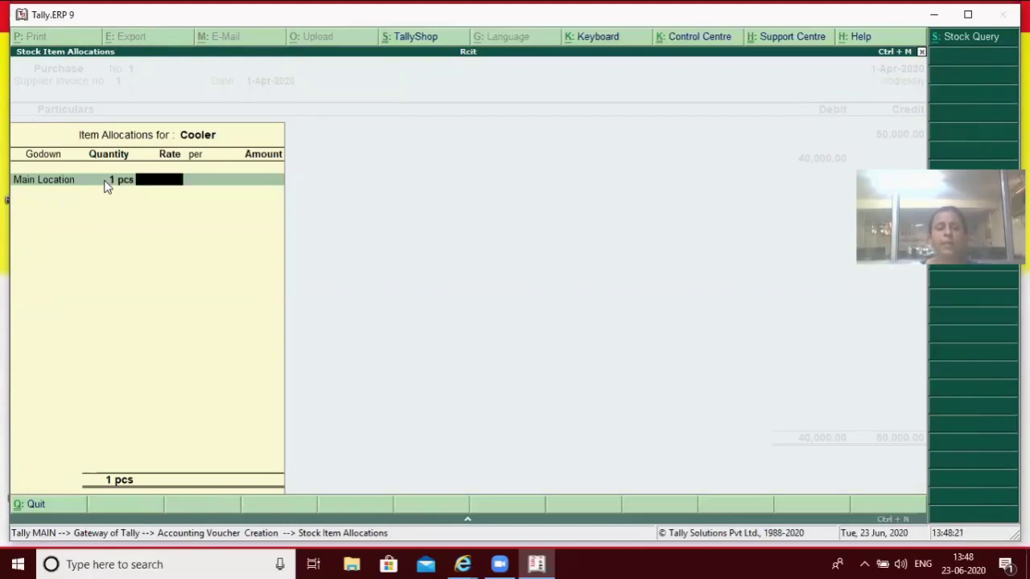
type("10000")
key("Return")
key("Return")
key("Return")
key("Return")
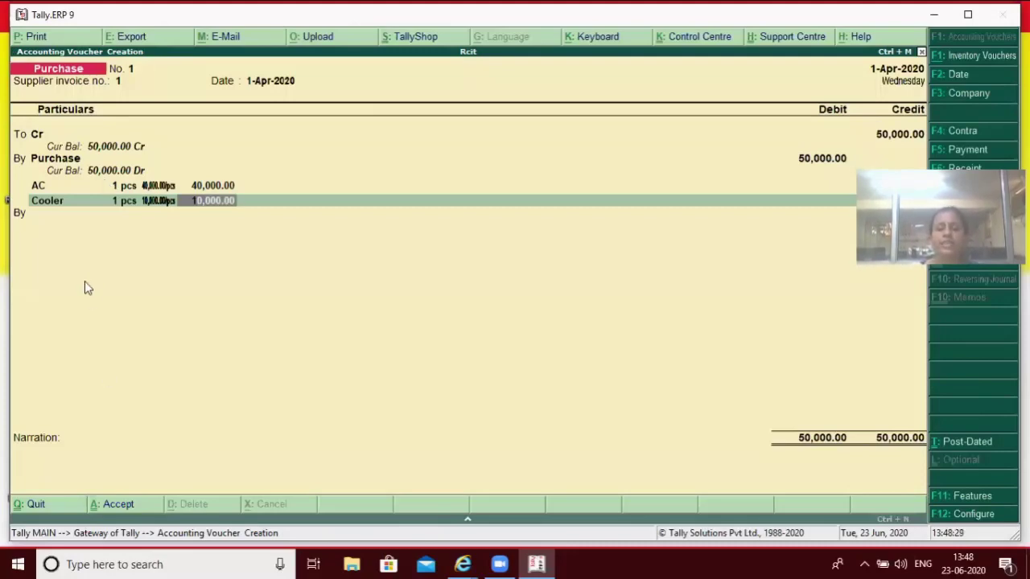
End the item list, leave the narration blank, and save purchase voucher 1.
key("Return")
key("Return")
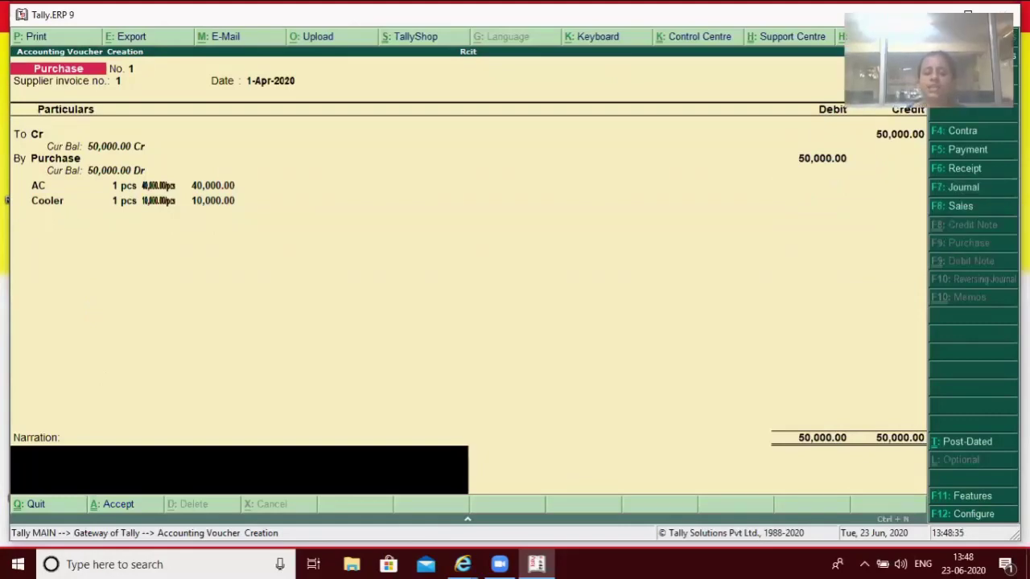
key("Return")
key("Return")
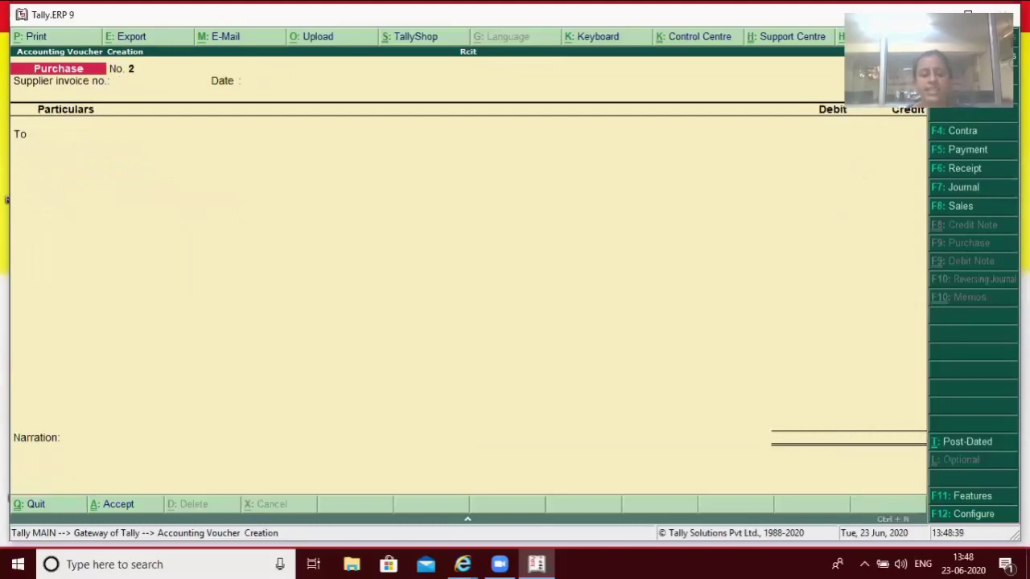
Leave voucher entry, open the Voucher Entry configuration, and set Show inventory details to No.
key("Escape")
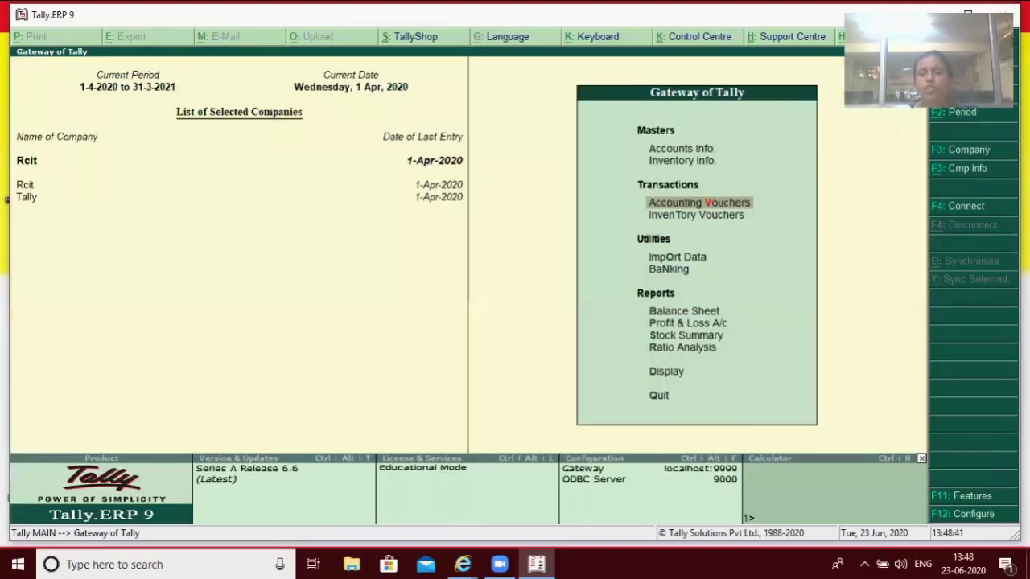
key("F12")
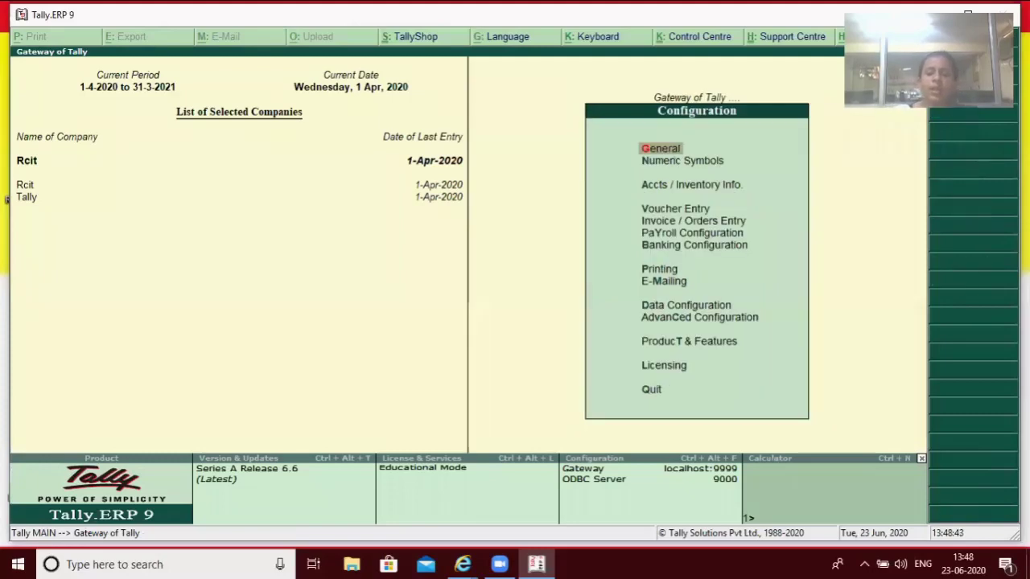
key("Down")
key("Down")
key("Down")
key("Return")
key("Return")
key("Return")
key("Return")
key("Return")
key("Return")
key("Return")
key("Return")
key("Return")
key("Return")
key("Return")
type("n")
key("Return")
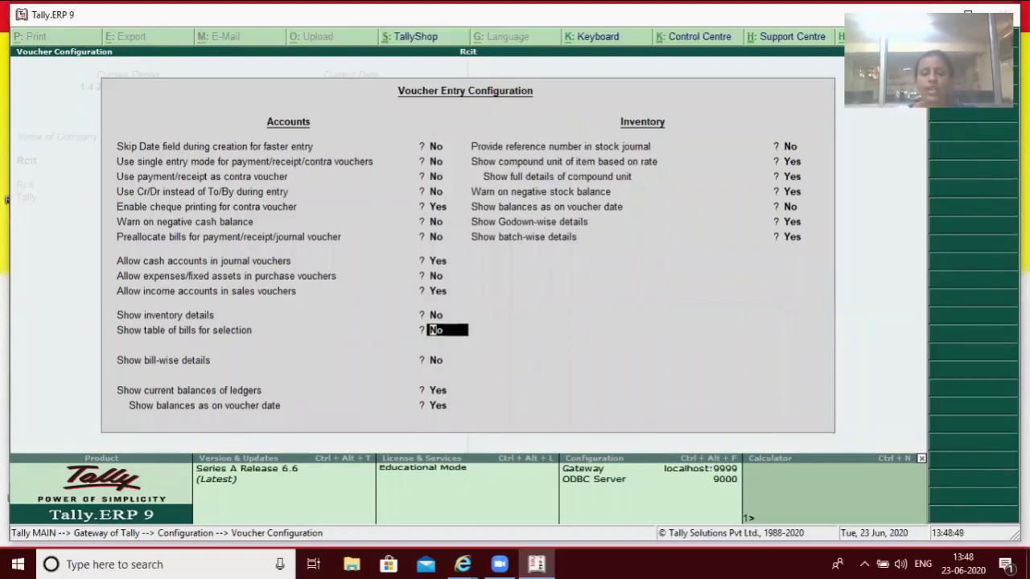
Keep the remaining voucher entry options, save the configuration, and return to the Gateway of Tally.
key("Return")
key("Return")
key("Return")
key("Return")
key("Return")
key("Return")
key("Return")
key("Return")
key("Return")
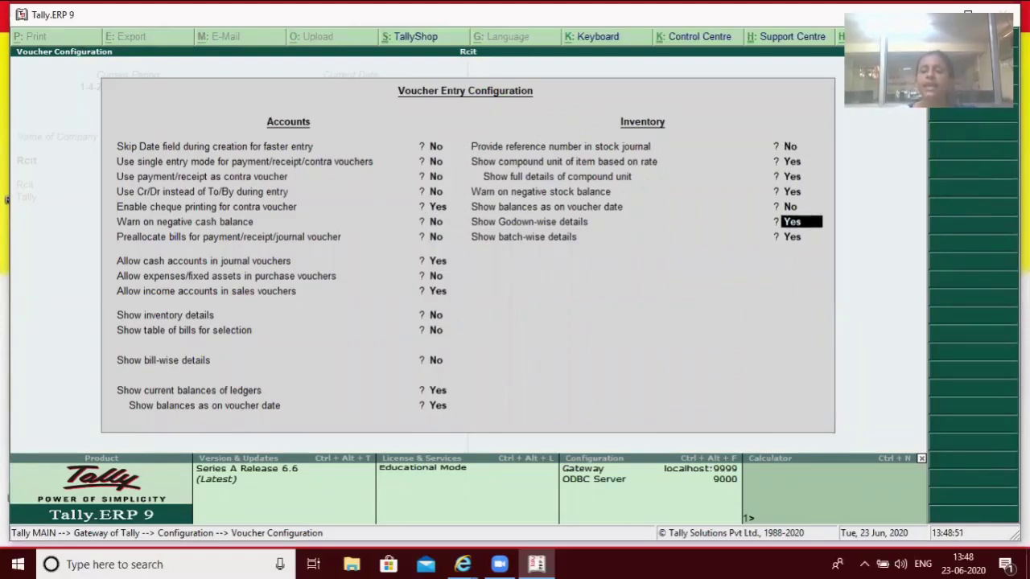
key("Return")
key("Return")
key("Escape")
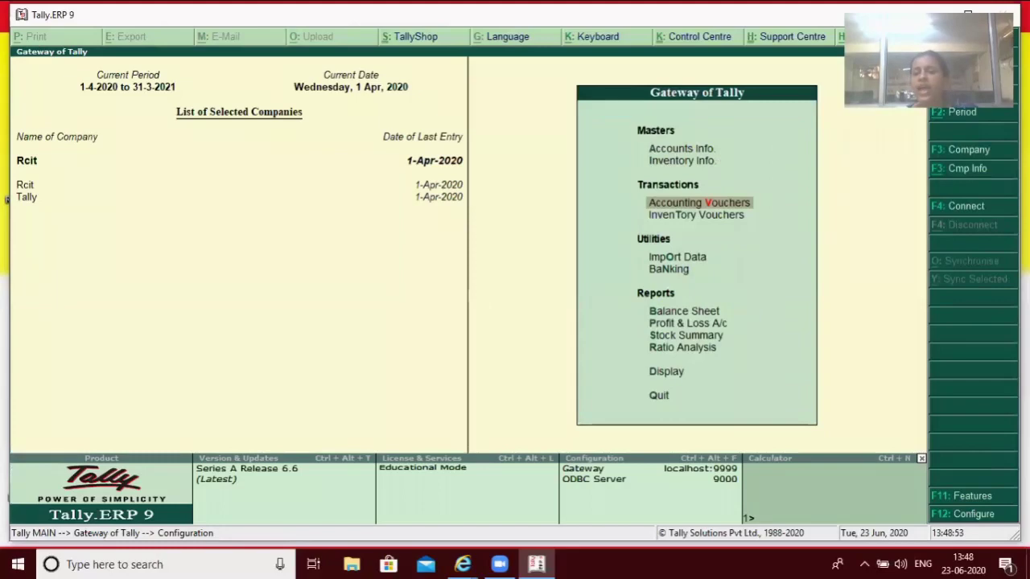
Start a new purchase voucher with supplier invoice number 2 dated 2-Apr-2020.
key("Return")
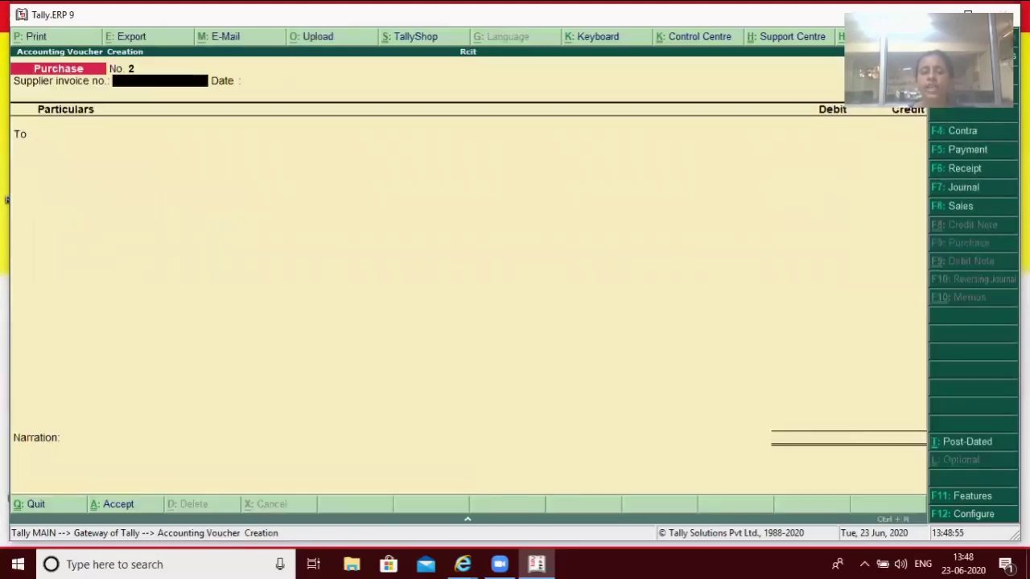
key("XF86AudioLowerVolume")
key("Escape")
key("Return")
key("Return")
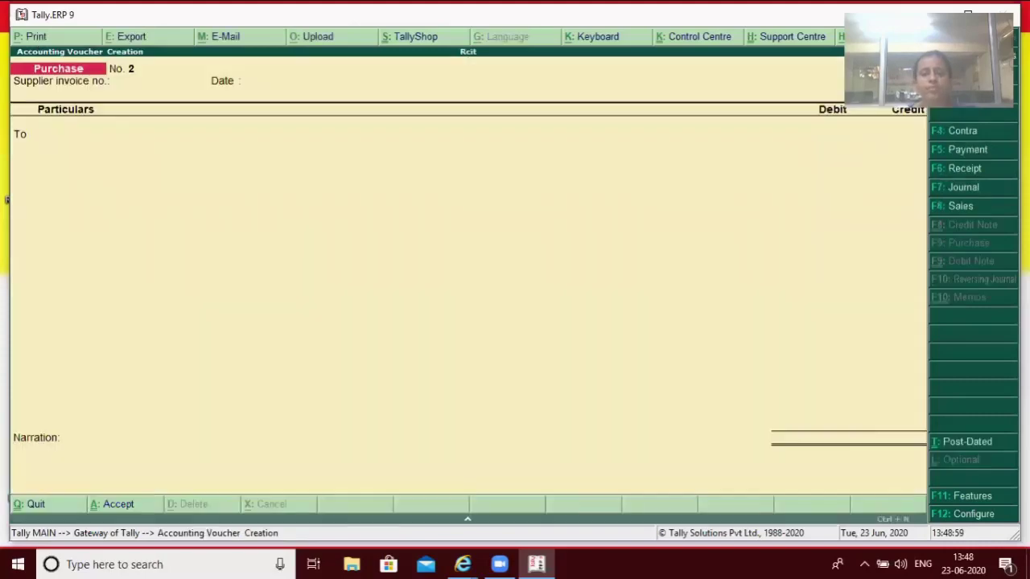
key("Return")
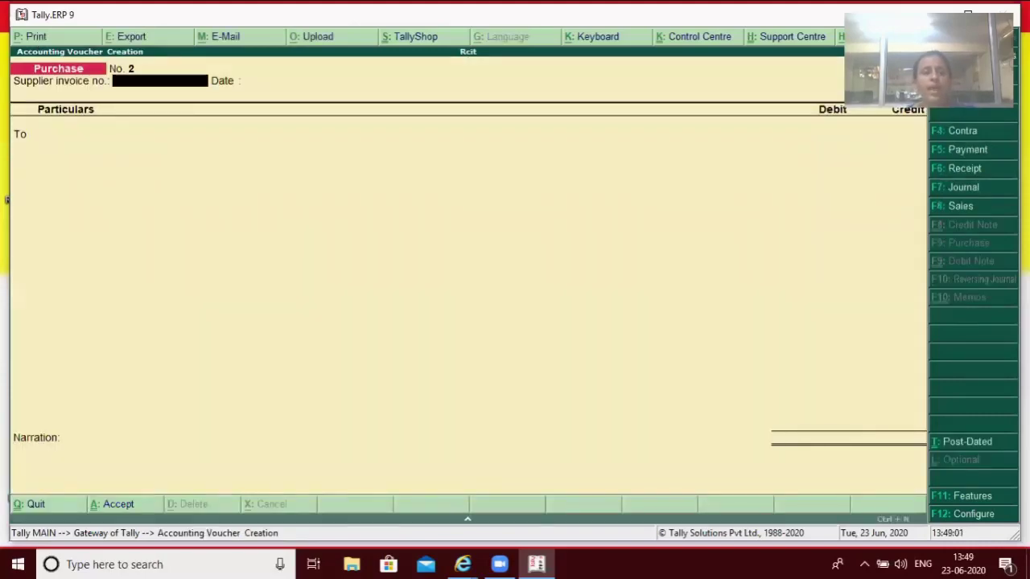
type("2")
key("Return")
key("Return")
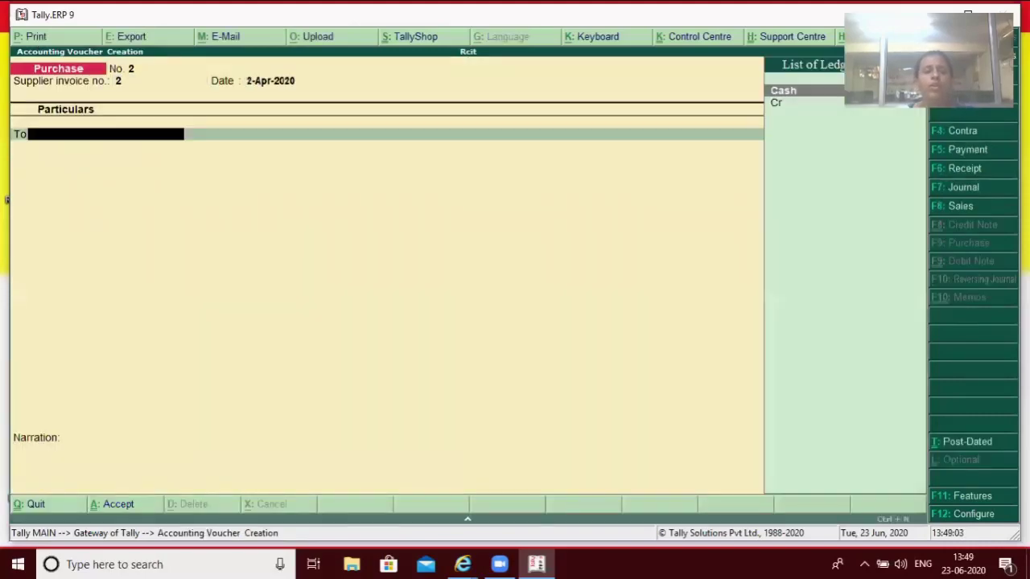
Credit the Cr ledger with 50,000 in purchase voucher 2.
key("Down")
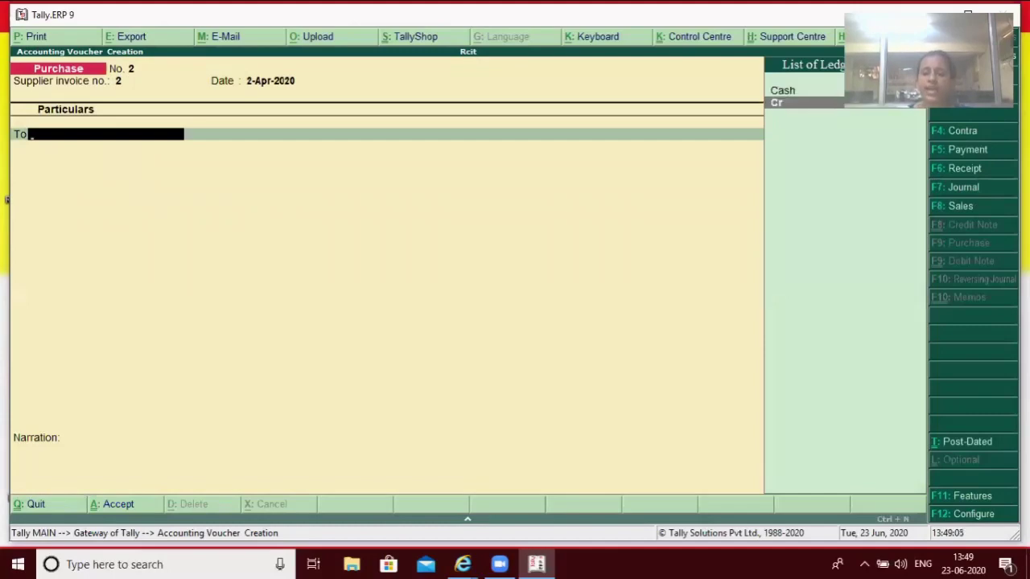
key("Return")
key("Return")
key("Return")
key("Return")
key("Return")
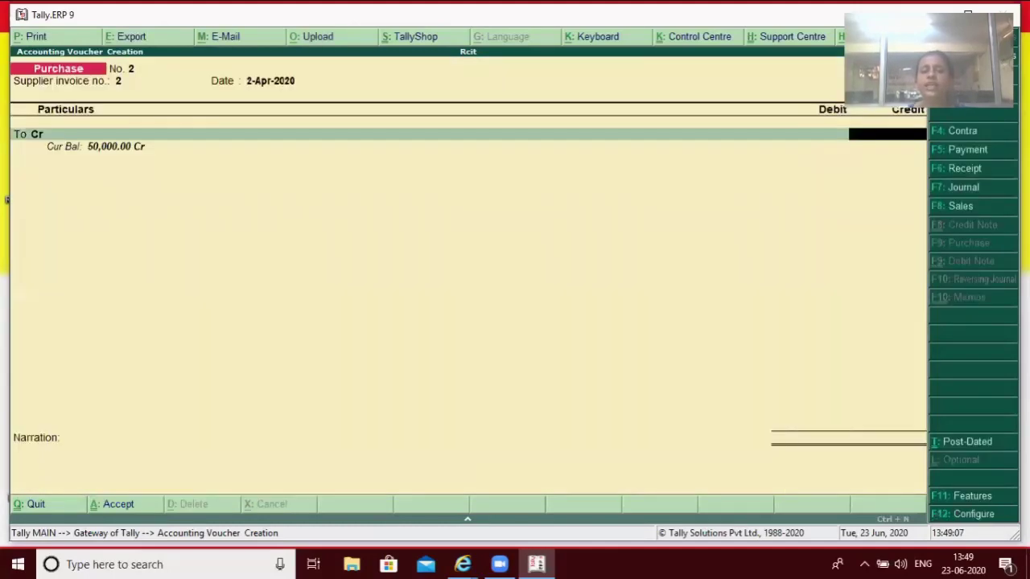
type("50,")
type("00")
type("00")
key("Return")
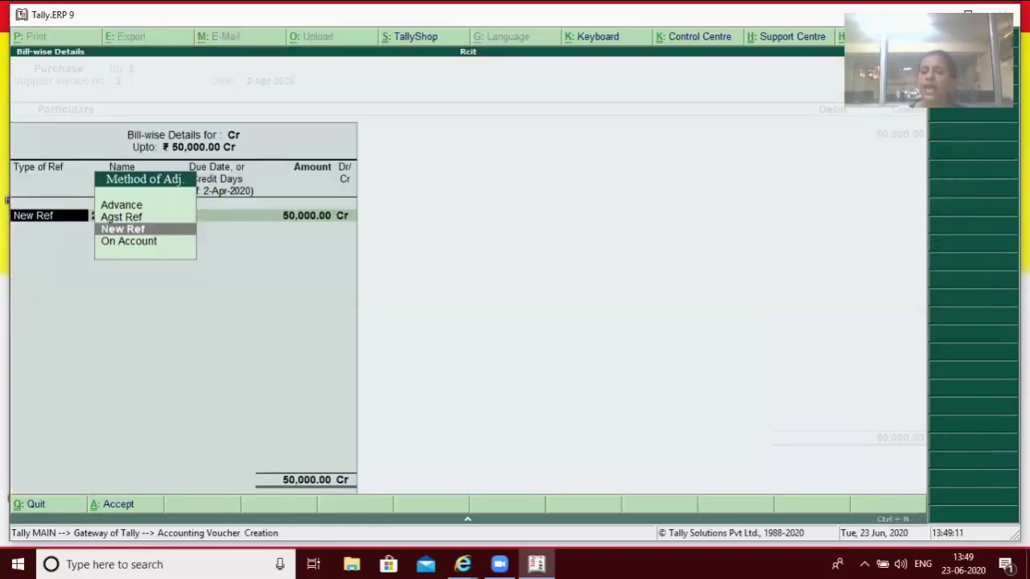
Allocate Cr's 50,000 to New Ref 2 and debit the Purchase ledger with 50,000.
key("Return")
key("Return")
key("Return")
key("Return")
key("Return")
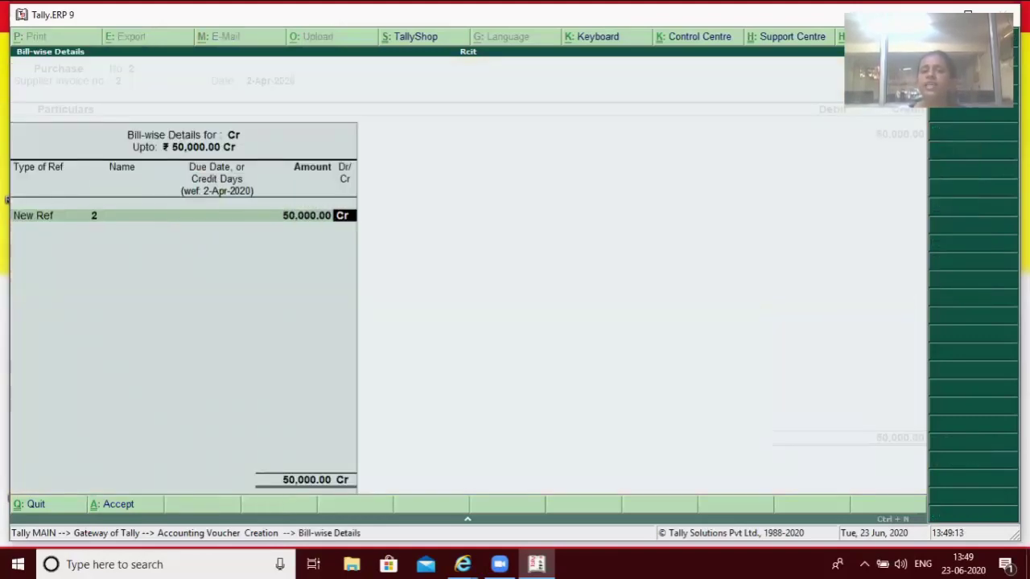
key("Return")
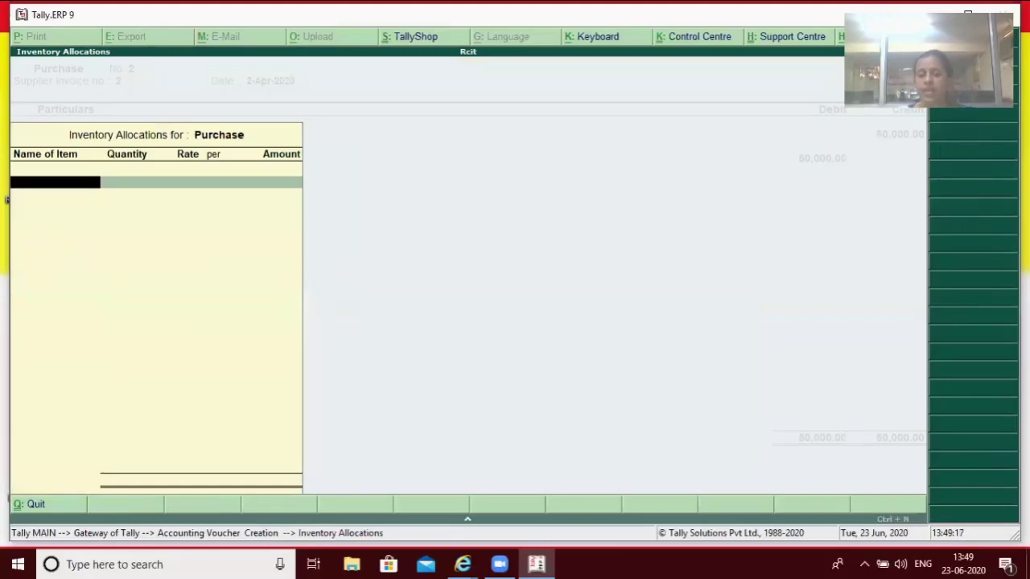
Allocate 1 pcs of AC in Main Location at a rate of 40,000 to the Purchase ledger.
type("A")
key("Return")
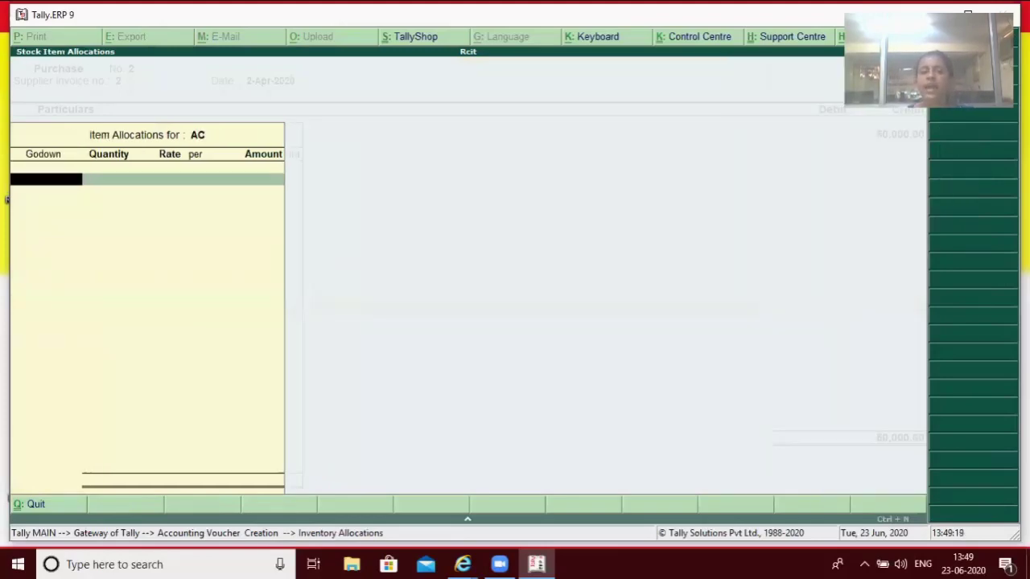
key("Return")
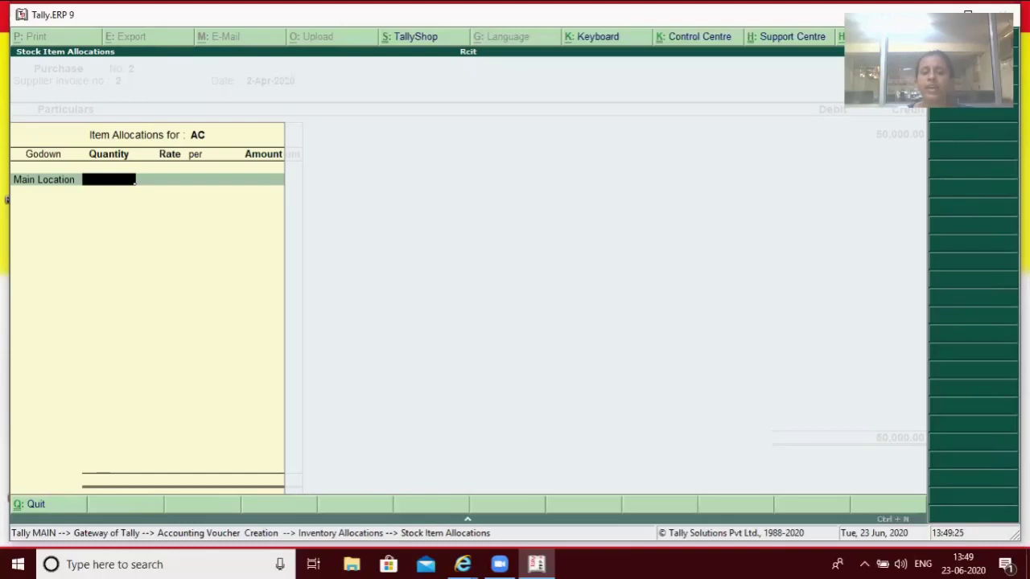
type("1")
key("Return")
key("Return")
key("Return")
key("Return")
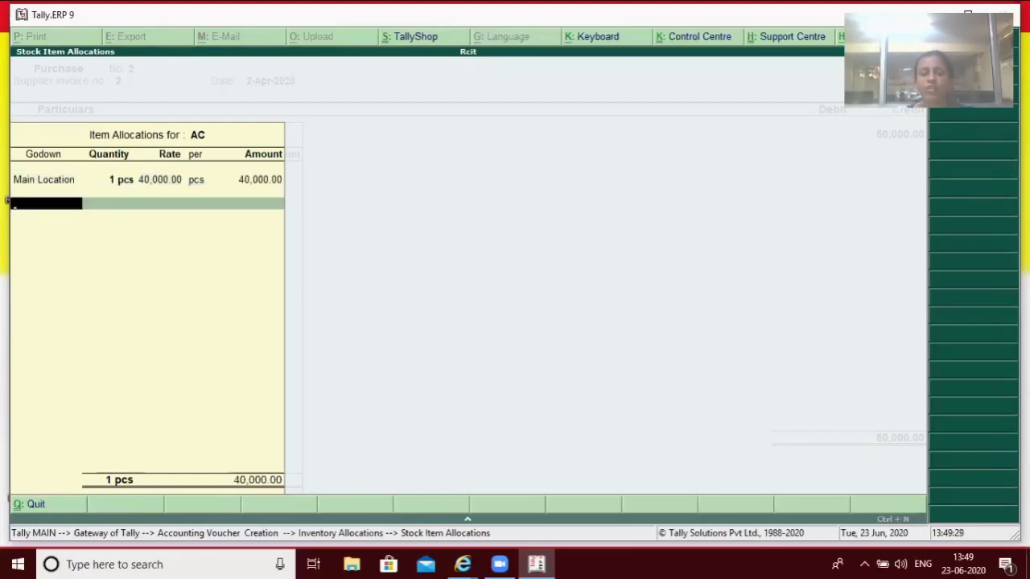
key("Return")
key("Return")
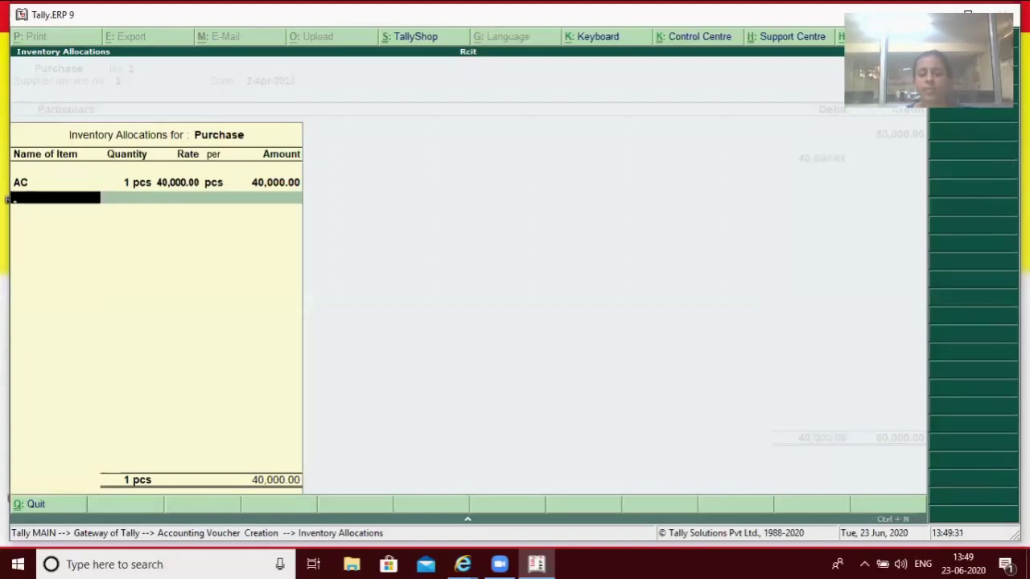
Allocate 1 Cooler in Main Location to the Purchase ledger and finish the inventory allocations.
type("C")
key("Return")
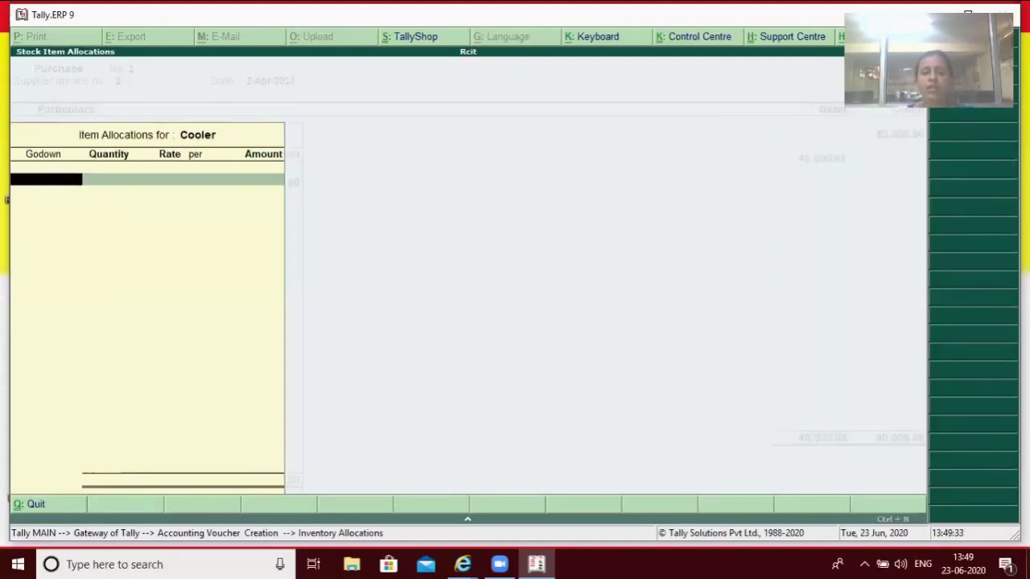
key("Return")
type("1")
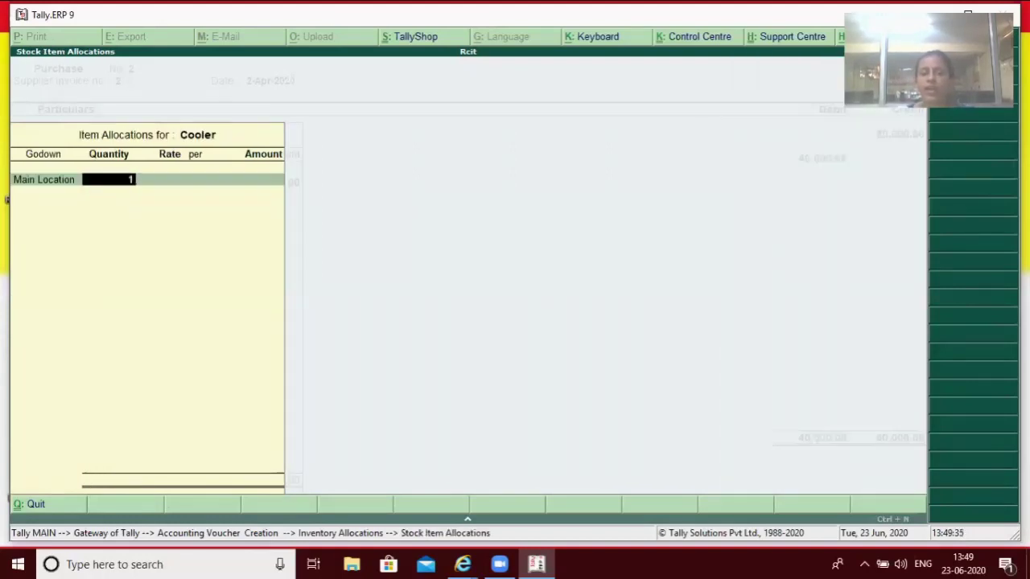
key("Return")
key("Return")
key("Return")
key("Return")
key("Return")
key("Return")
key("Return")
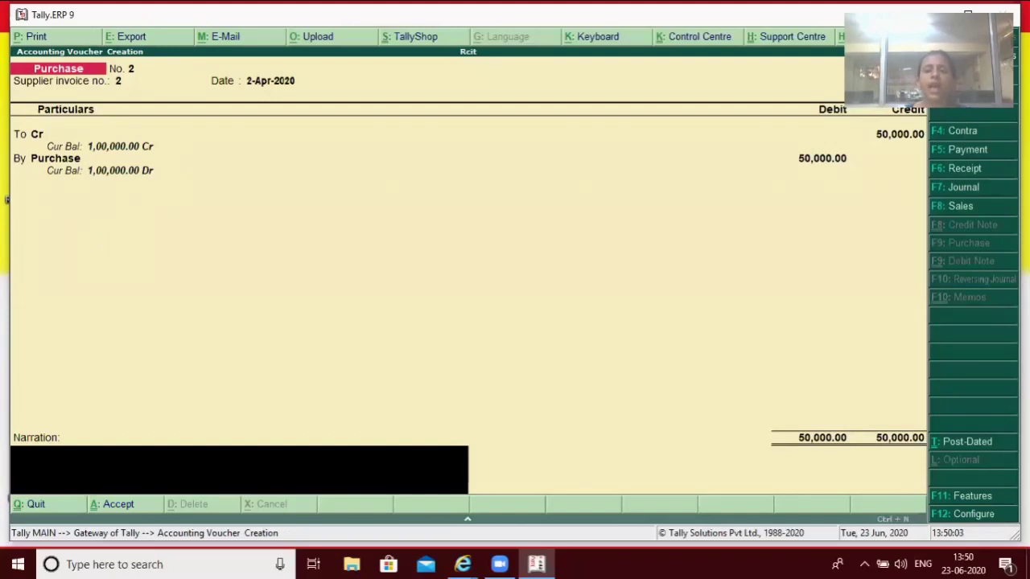
Discard the unsaved purchase voucher 2 and return to the Gateway of Tally without quitting.
key("Escape")
key("Return")
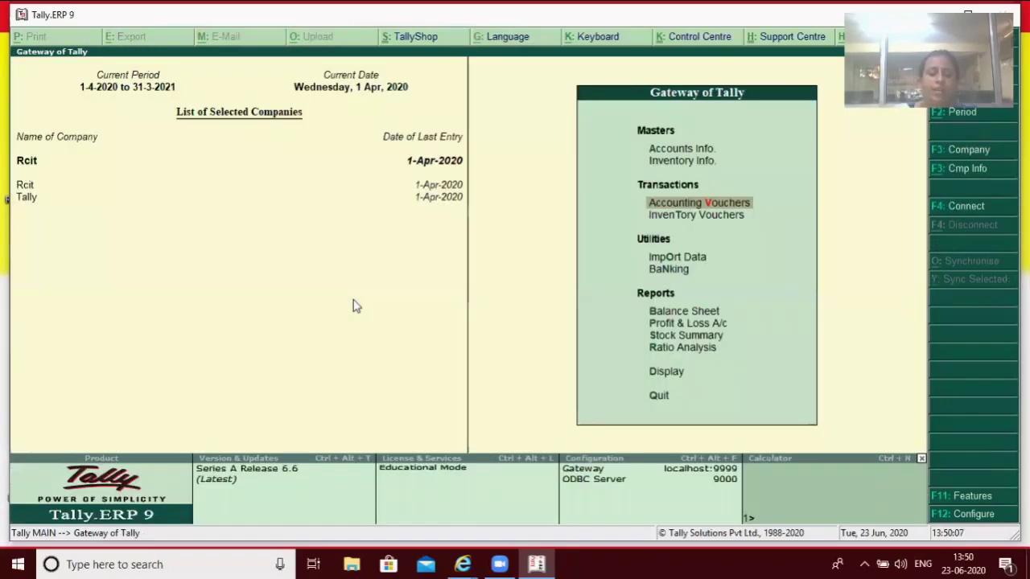
key("Escape")
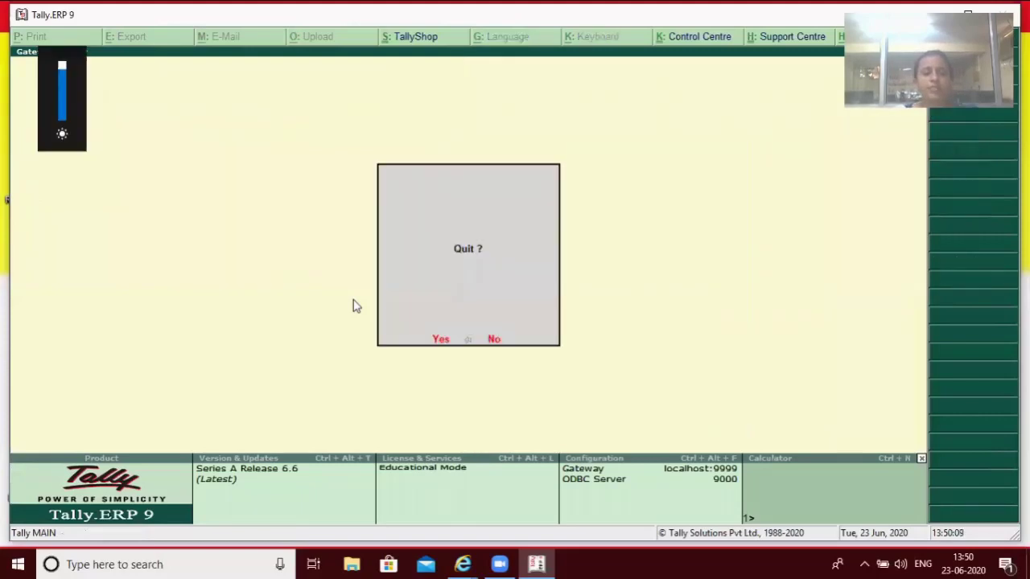
key("n")
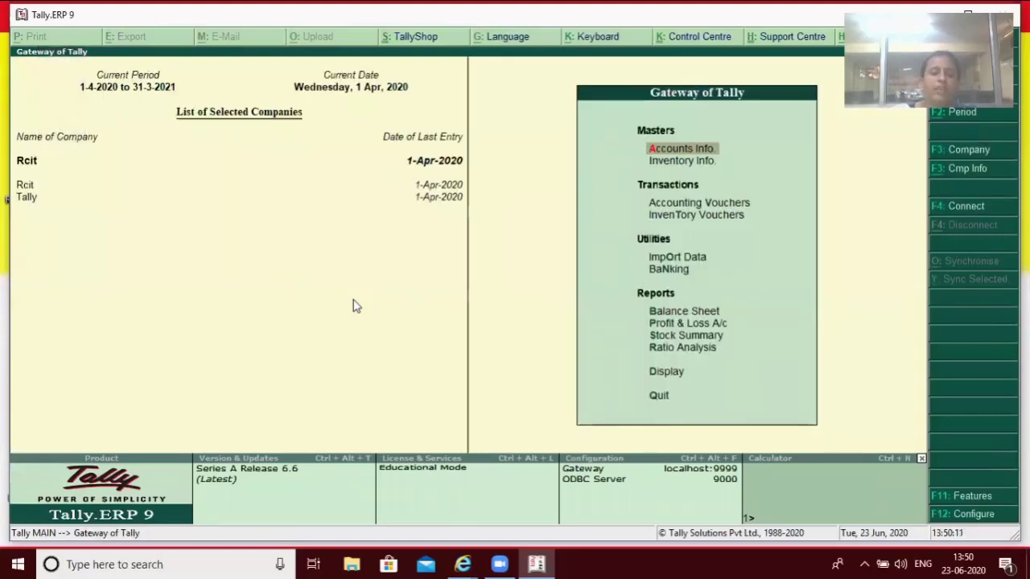
Open the Voucher Entry configuration from the Gateway of Tally.
key("F12")
key("Down")
key("Down")
key("Down")
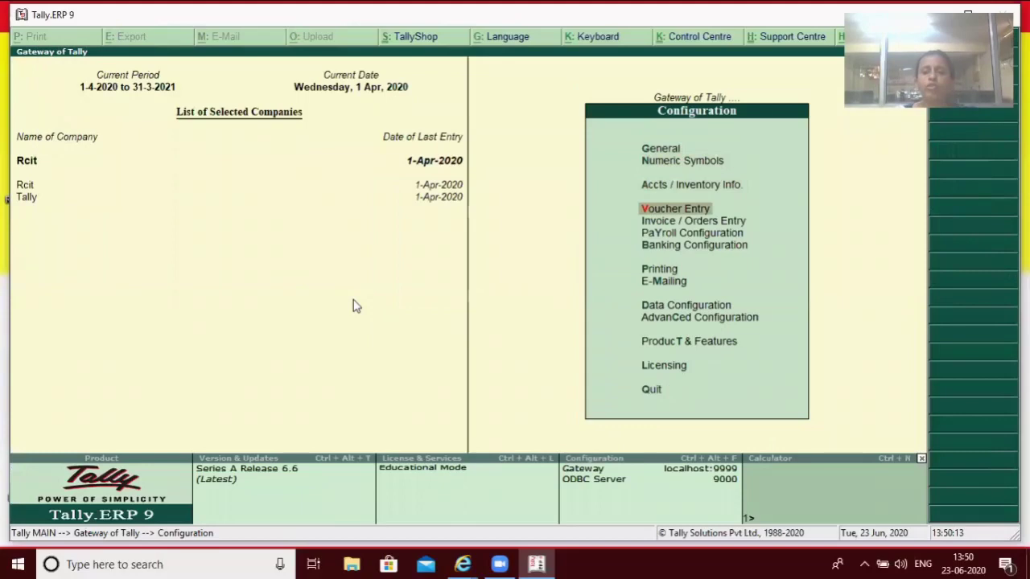
key("Return")
Set Show table of bills for selection and its option Show final balances of bill to Yes.
key("Down")
key("Down")
key("Down")
key("Down")
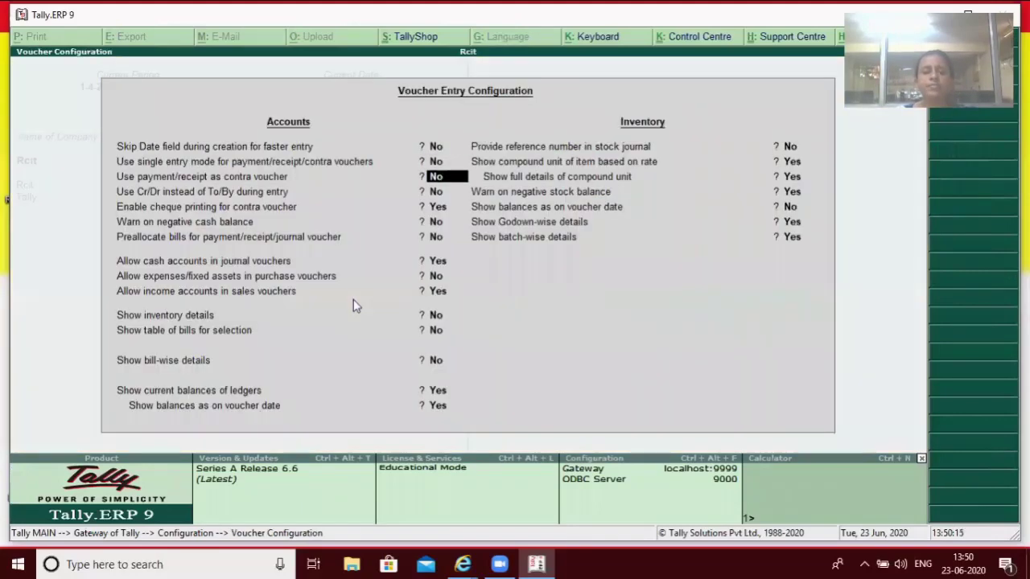
key("Down")
key("Down")
key("Down")
key("Down")
key("Down")
key("Down")
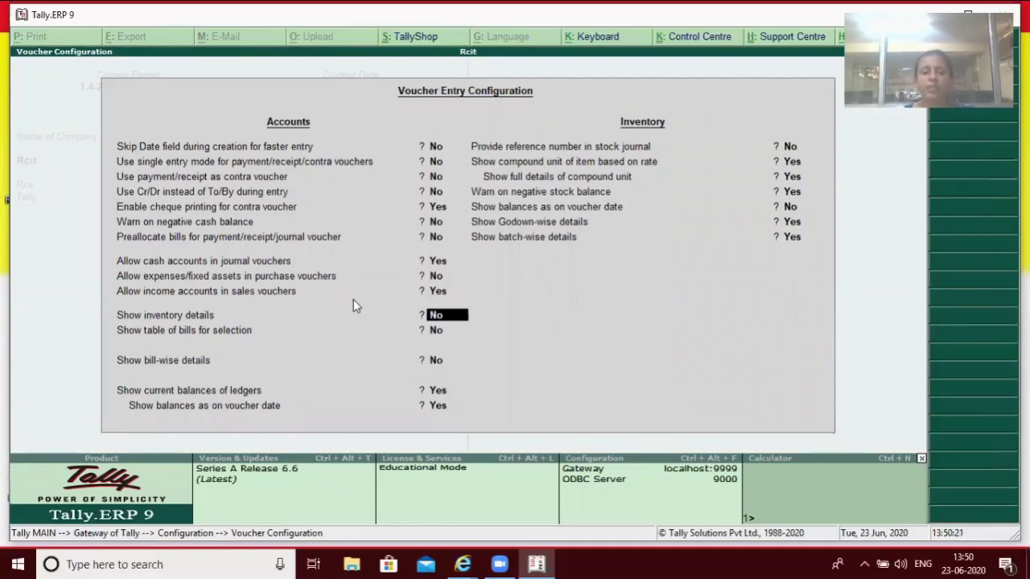
key("Down")
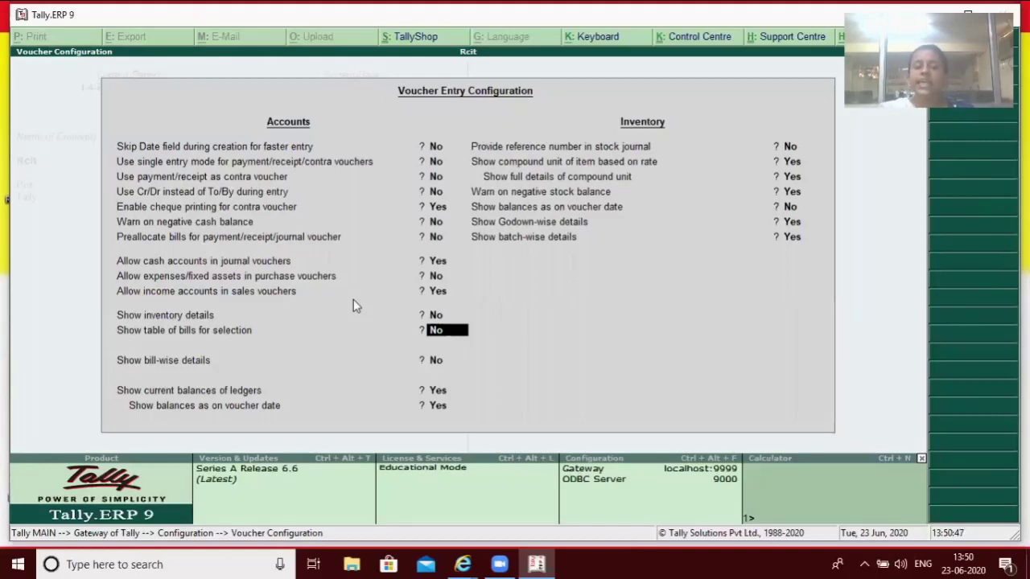
type("y")
key("Return")
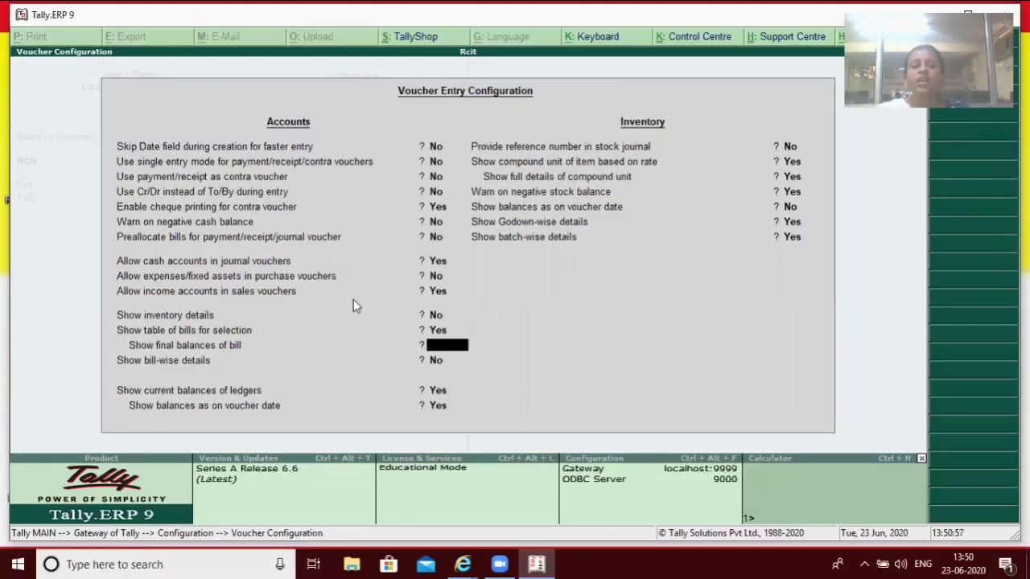
type("y")
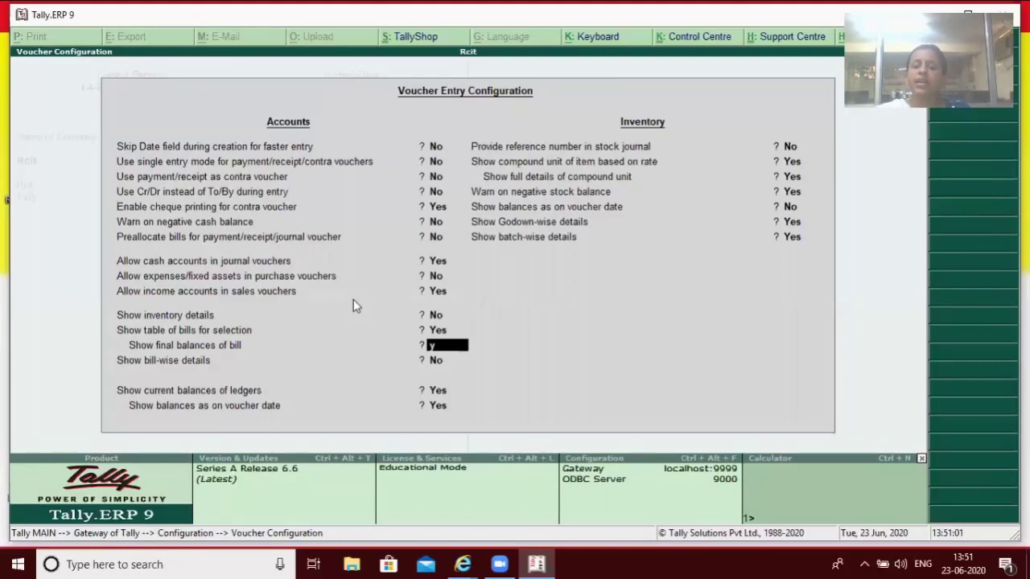
key("Return")
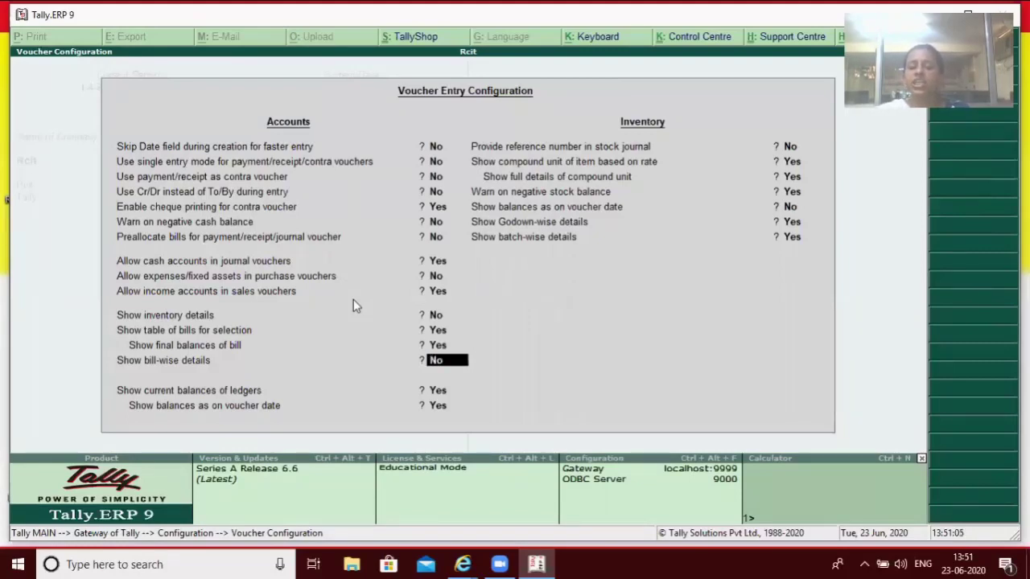
Set Show bill-wise details and its option Expand into multiple lines to Yes.
type("y")
key("Return")
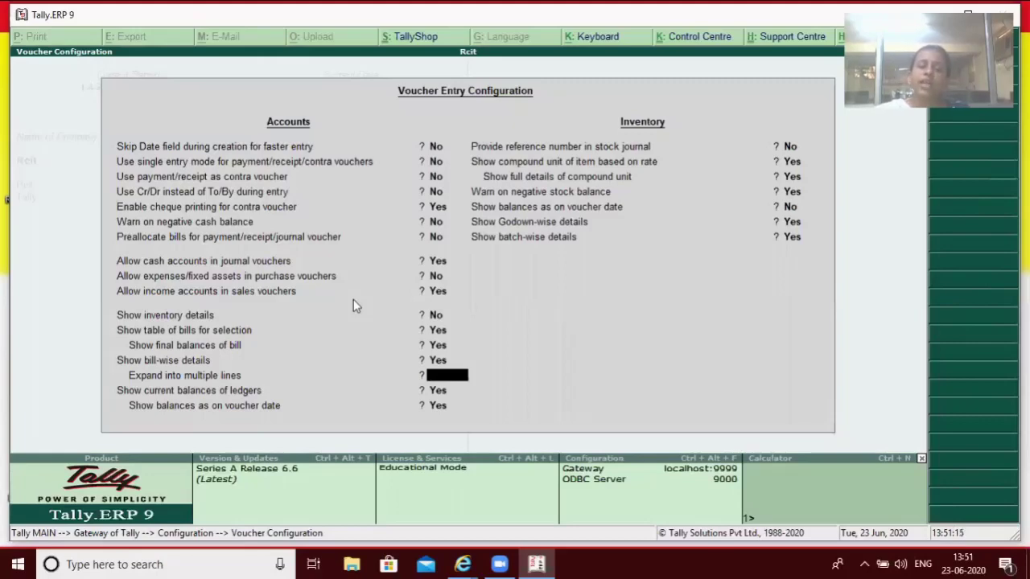
type("y")
key("Return")
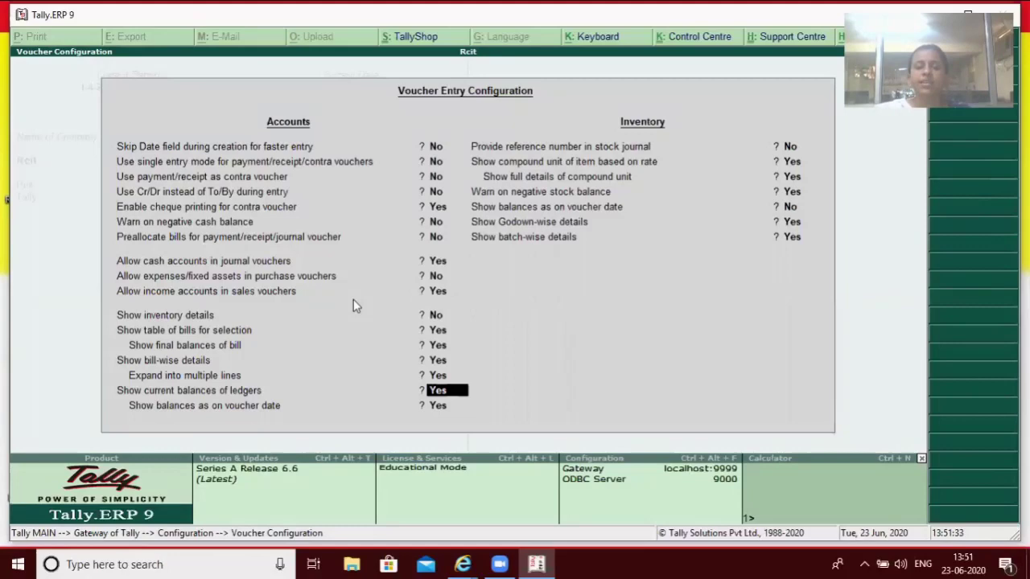
Keep the remaining ledger balance and inventory options and save the voucher entry configuration.
key("Down")
key("Down")
key("Down")
key("Down")
key("Down")
key("Down")
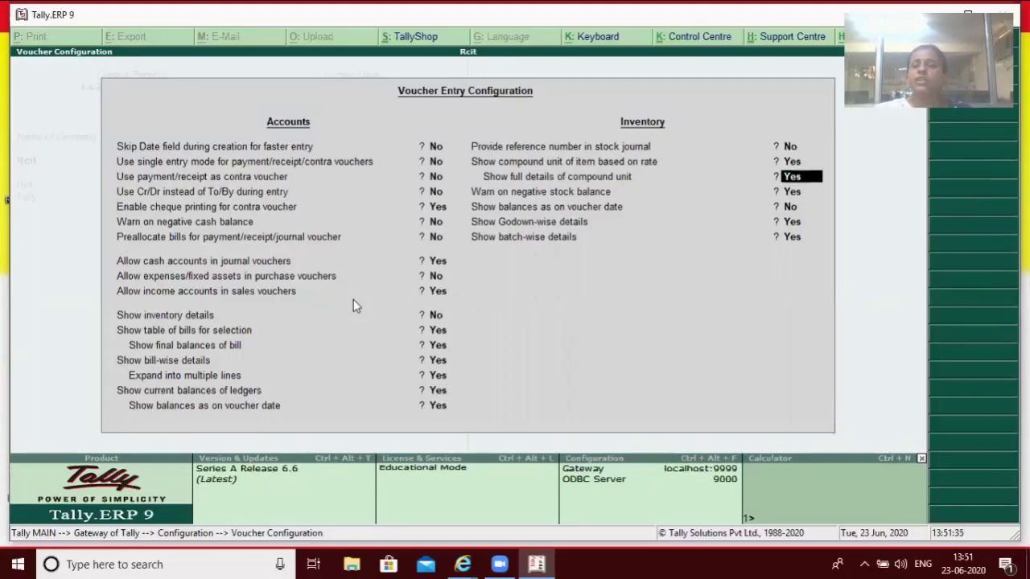
key("Down")
key("Down")
key("Return")
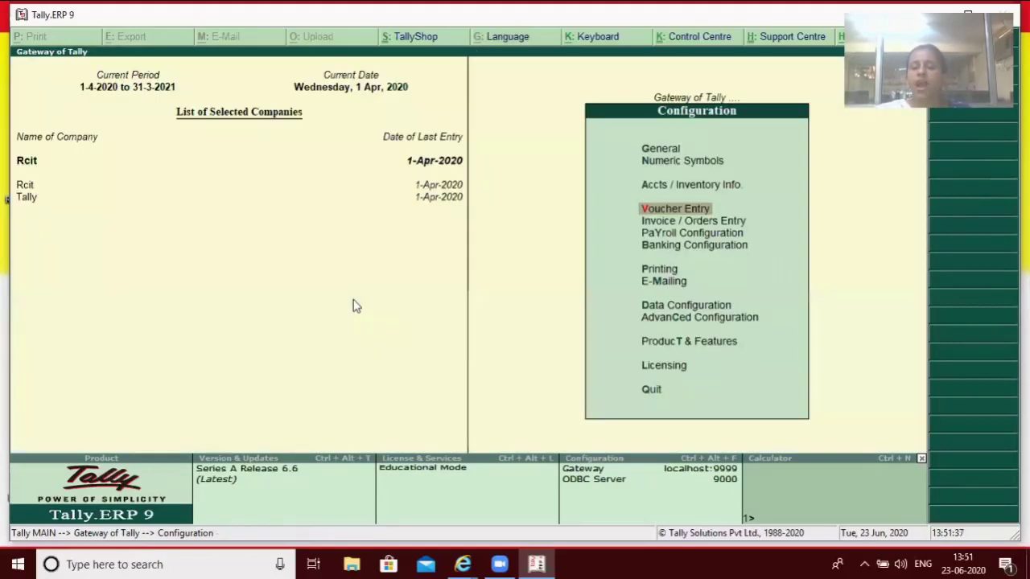
Leave the configuration screens and return to the Gateway of Tally.
key("Return")
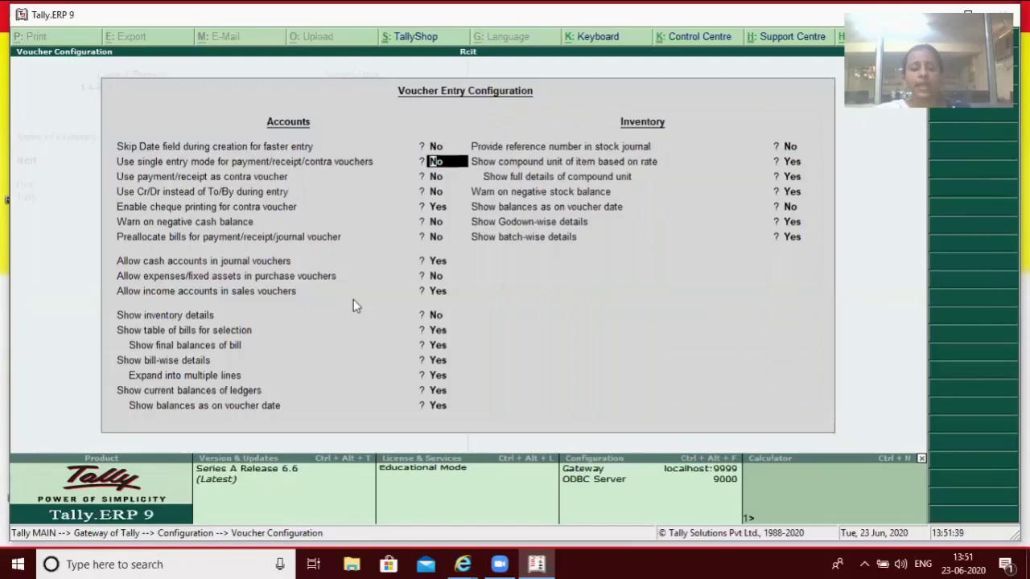
key("Escape")
key("Escape")
key("Escape")
key("Escape")
Start a new payment voucher and debit the Cr ledger with 50,000.
key("Down")
key("Down")
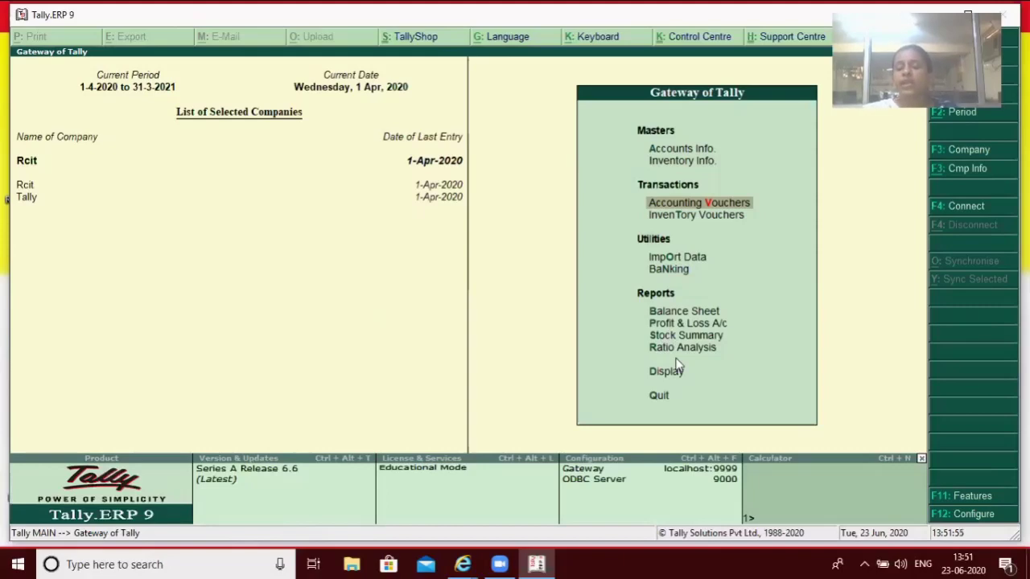
key("Return")
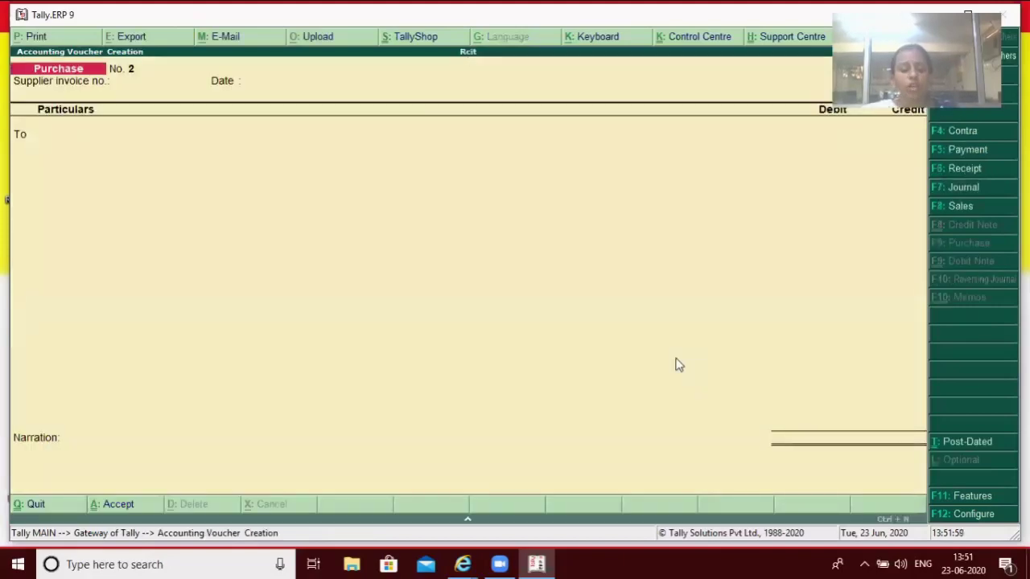
key("F5")
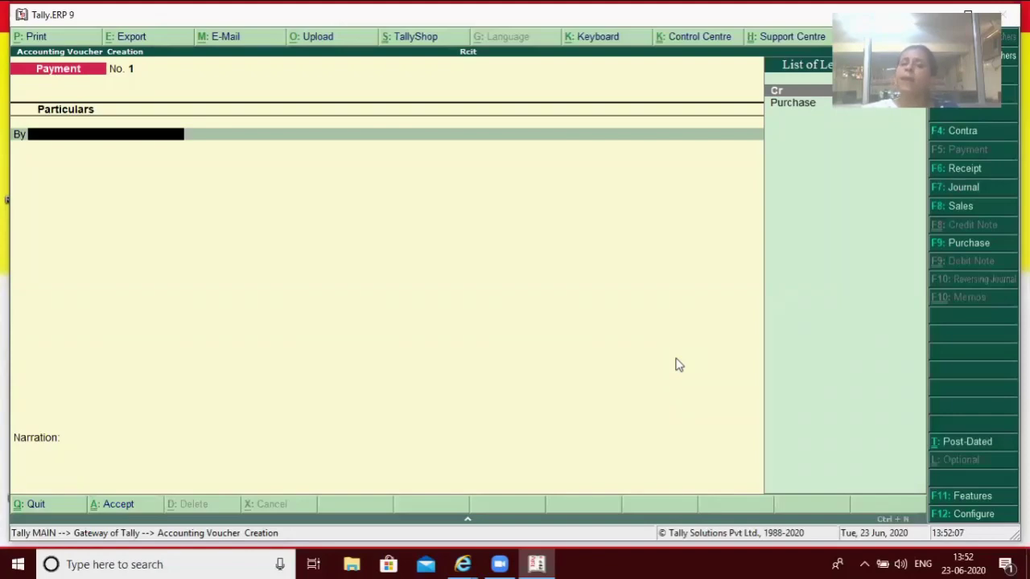
key("Return")
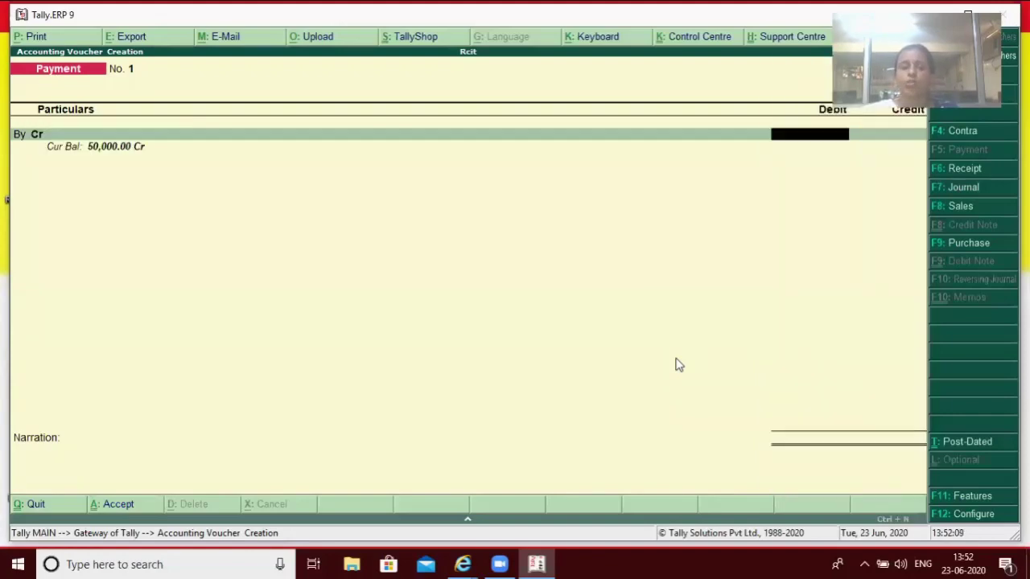
type("50000")
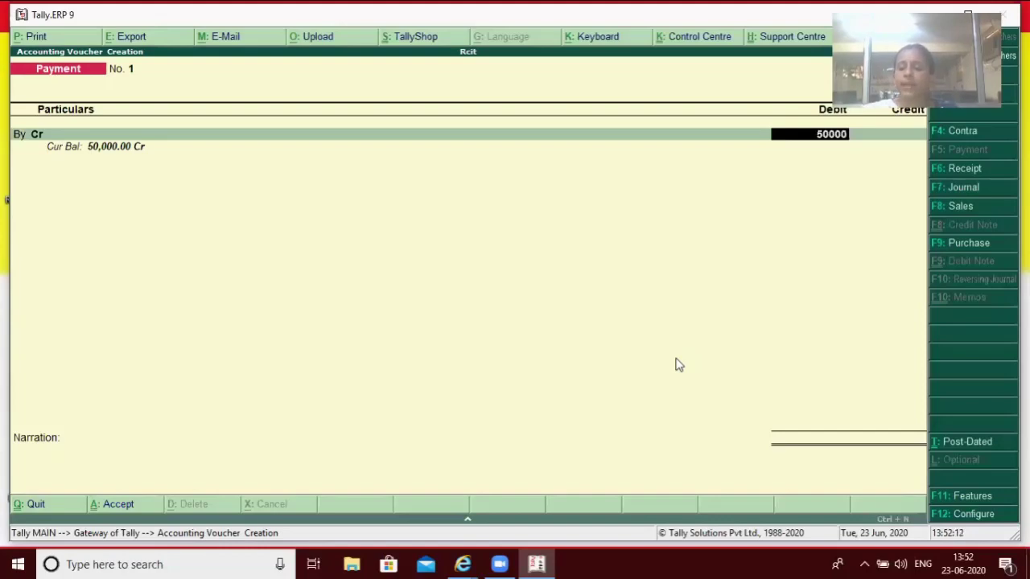
key("Return")
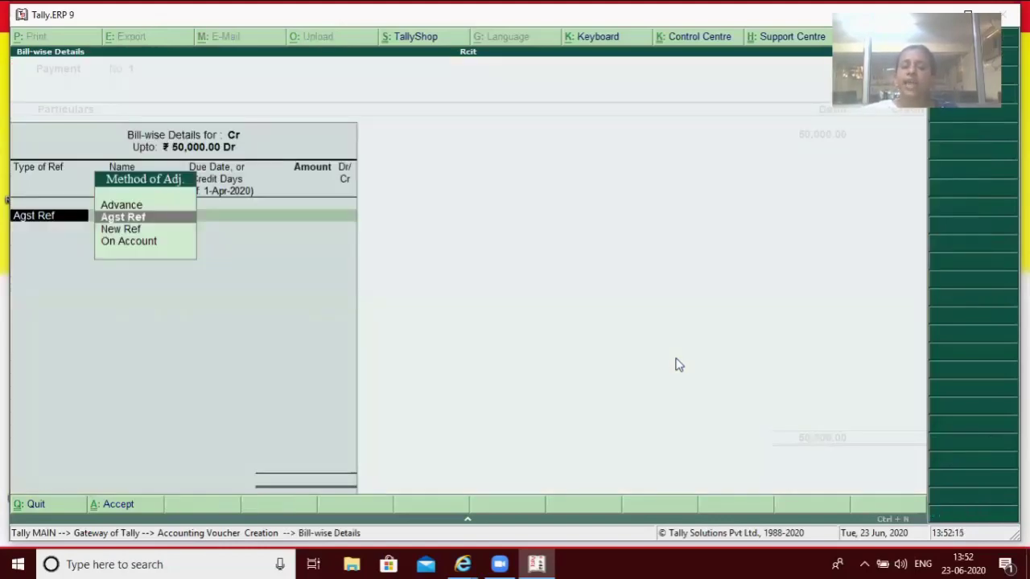
Adjust the full 50,000 paid to Cr as Agst Ref against bill 1.
key("Return")
key("Return")
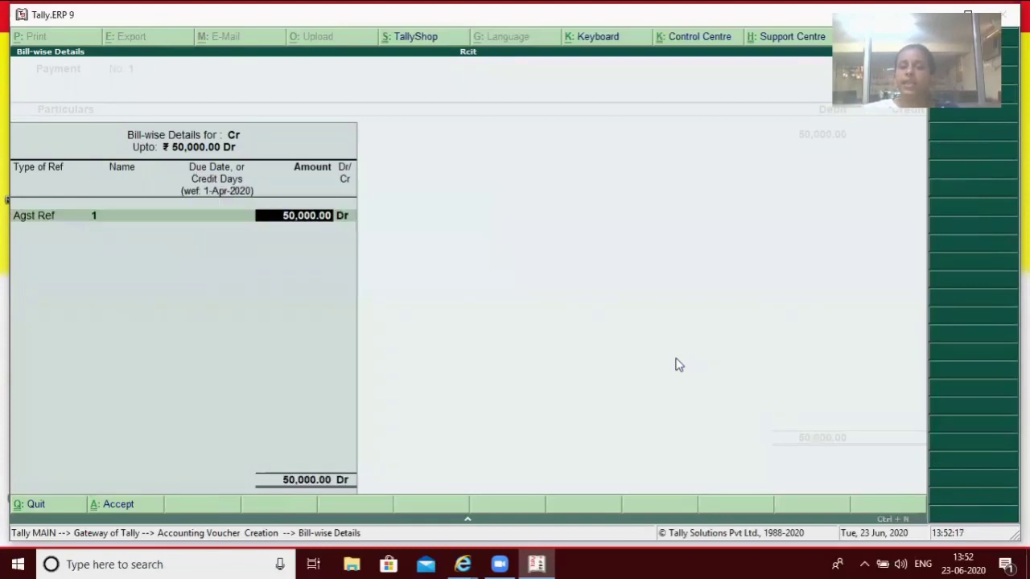
key("Return")
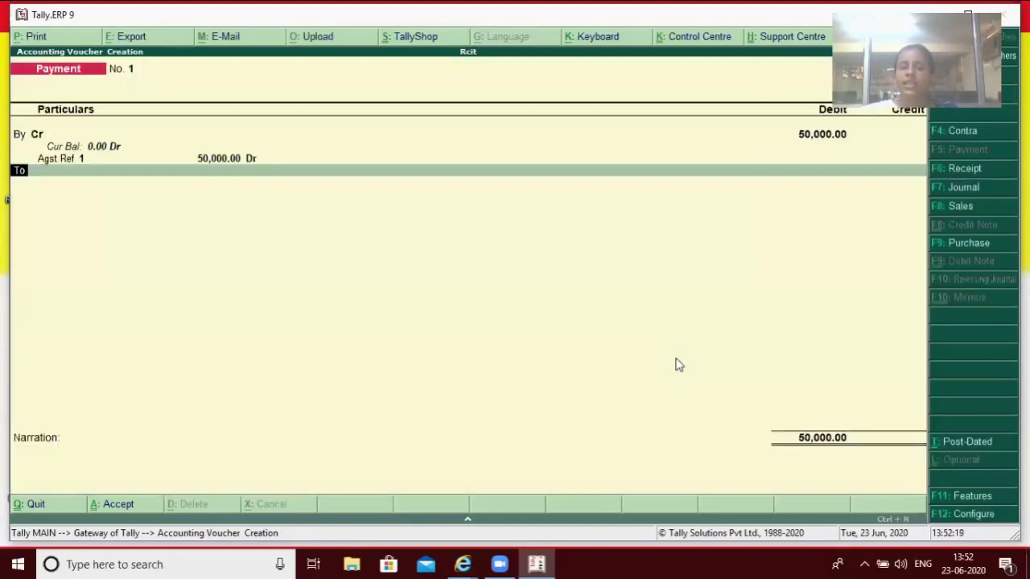
Credit Cash with 50,000 in the payment voucher and quit the voucher without saving it.
key("Return")
key("Return")
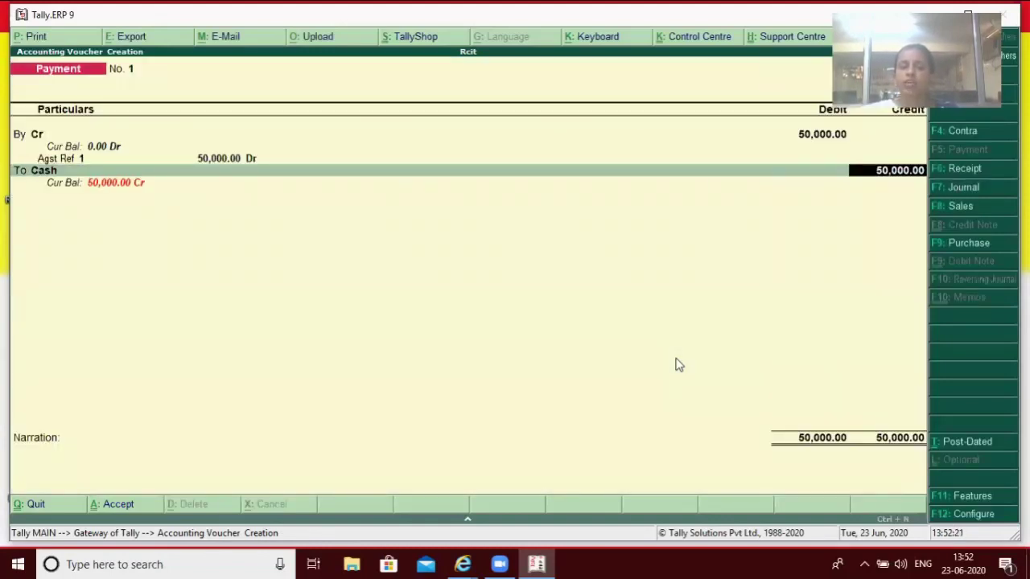
key("Return")
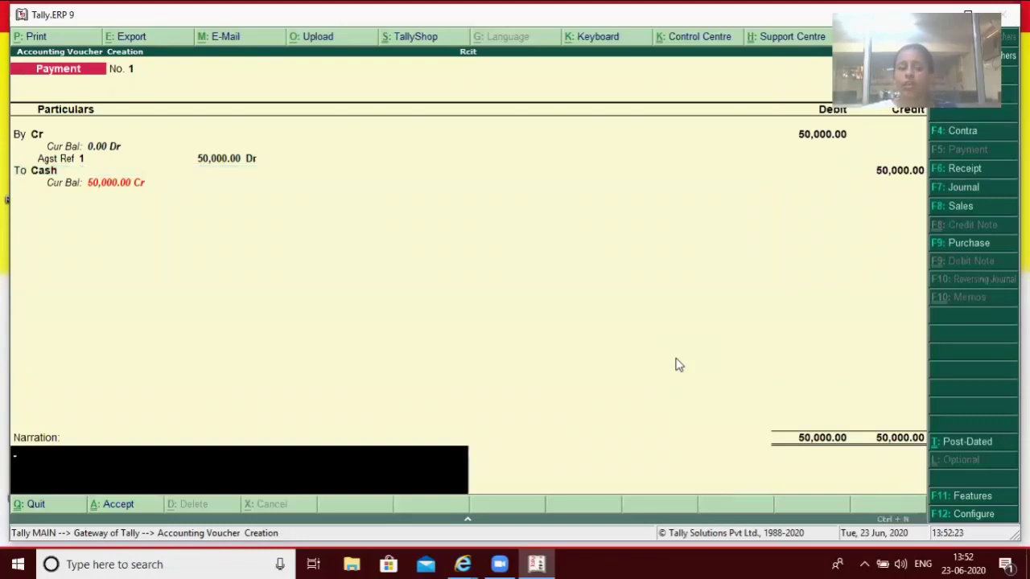
key("Escape")
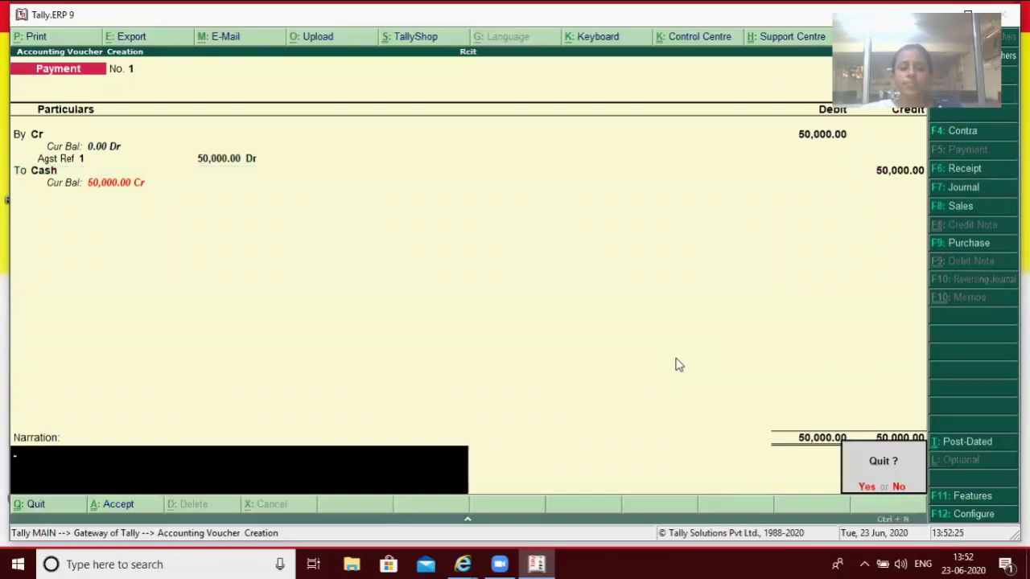
key("y")
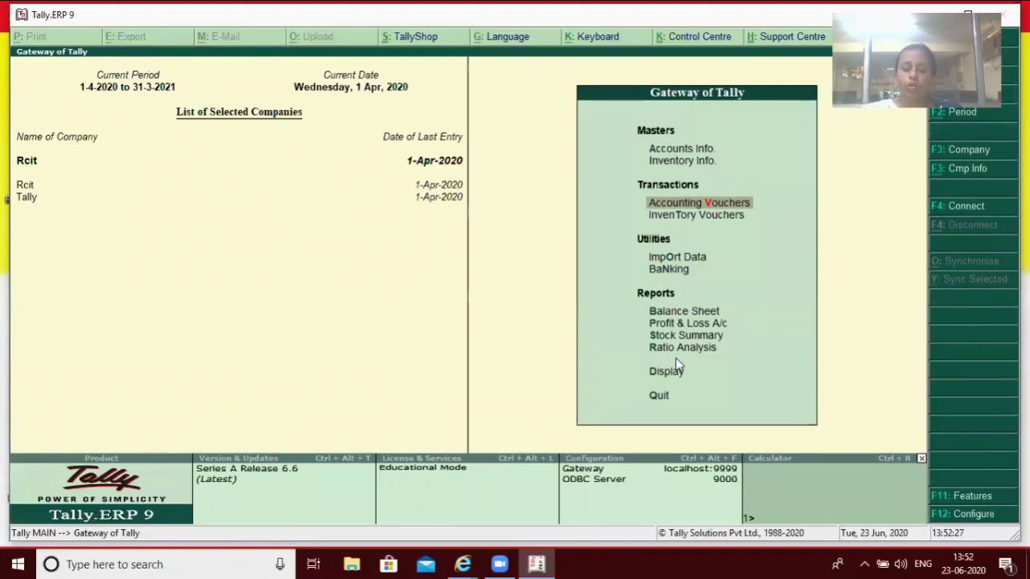
In the voucher entry configuration, keep Show inventory details at No and set Show table of bills for selection to No.
key("F12")
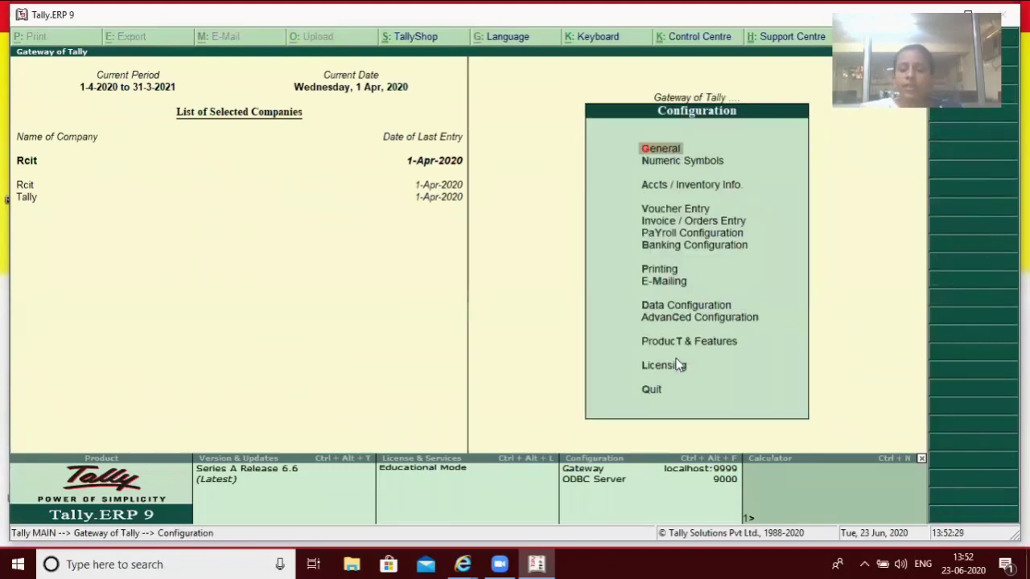
key("Down")
key("Down")
key("Down")
key("Return")
key("Down")
key("Down")
key("Down")
key("Down")
key("Down")
key("Down")
key("Down")
key("Down")
key("Down")
key("Down")
key("Down")
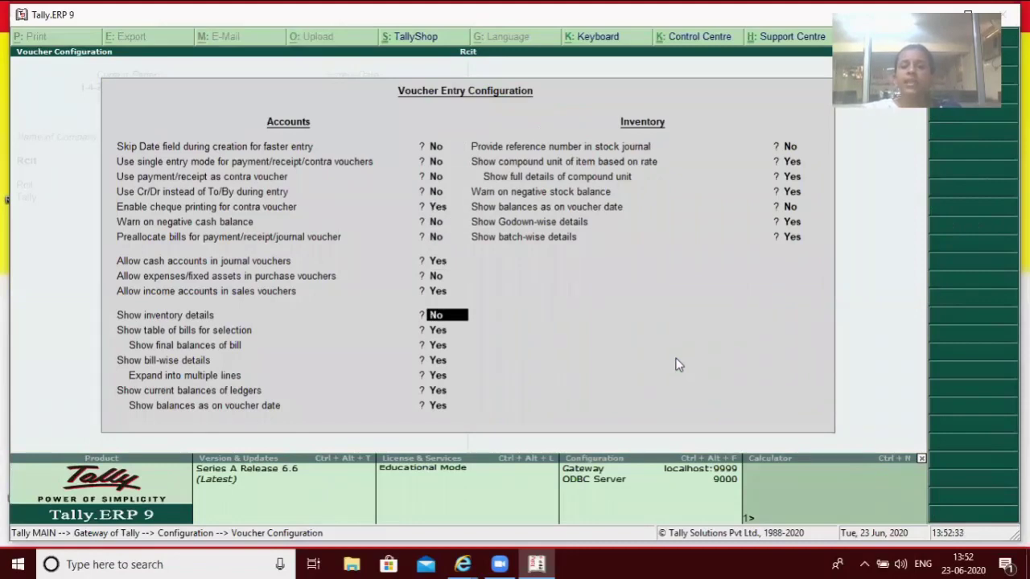
type("n")
key("Return")
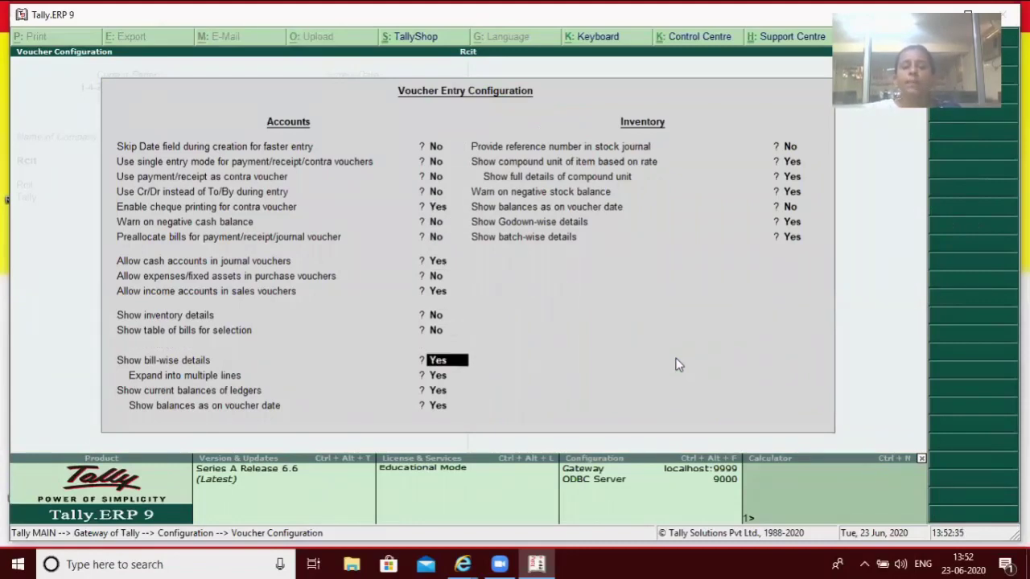
Set Show bill-wise details to No, accept the remaining options and save the voucher entry configuration.
type("n")
key("Return")
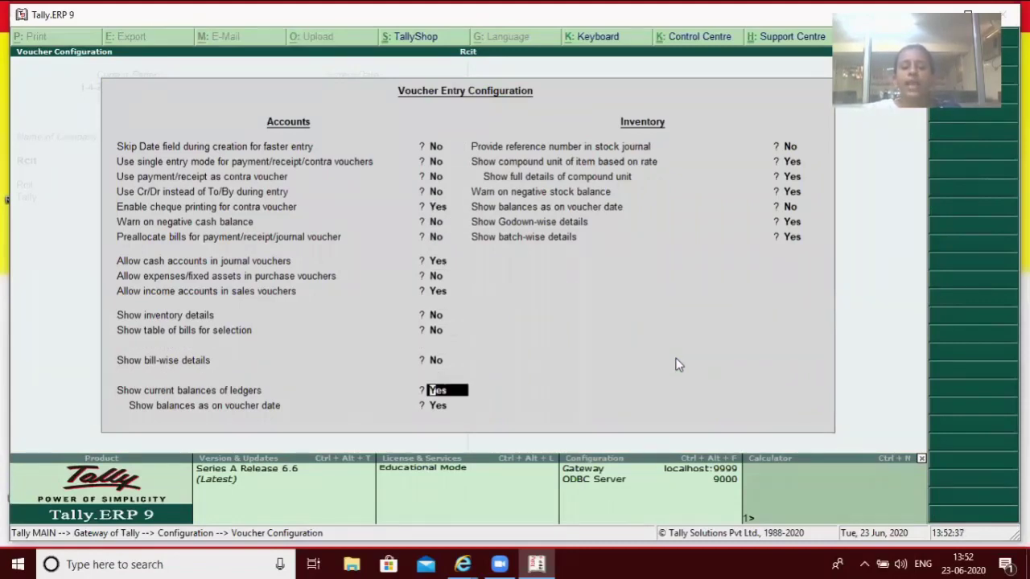
key("Return")
key("Return")
key("Return")
key("Return")
key("Return")
key("Return")
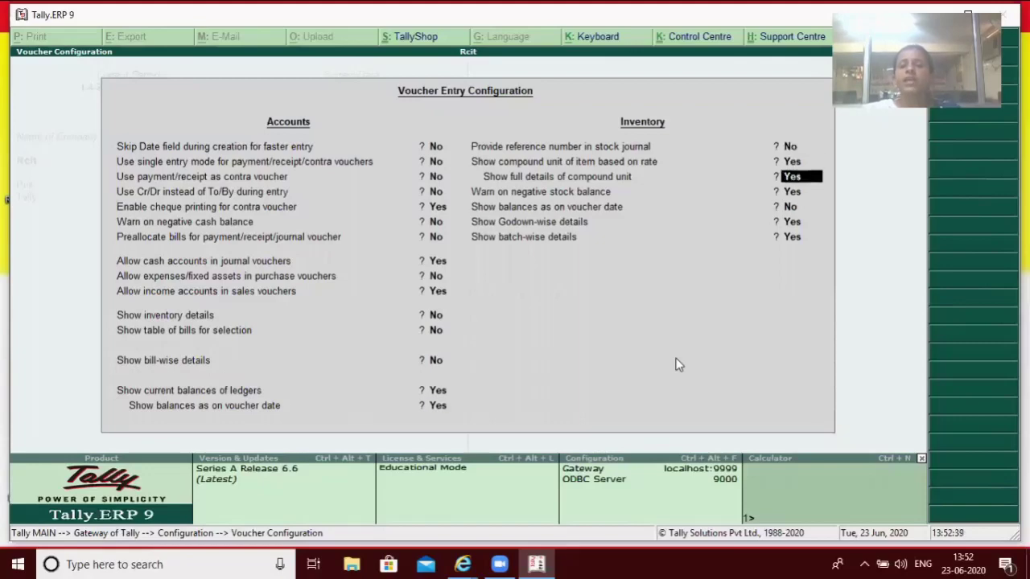
key("Return")
key("Return")
key("Return")
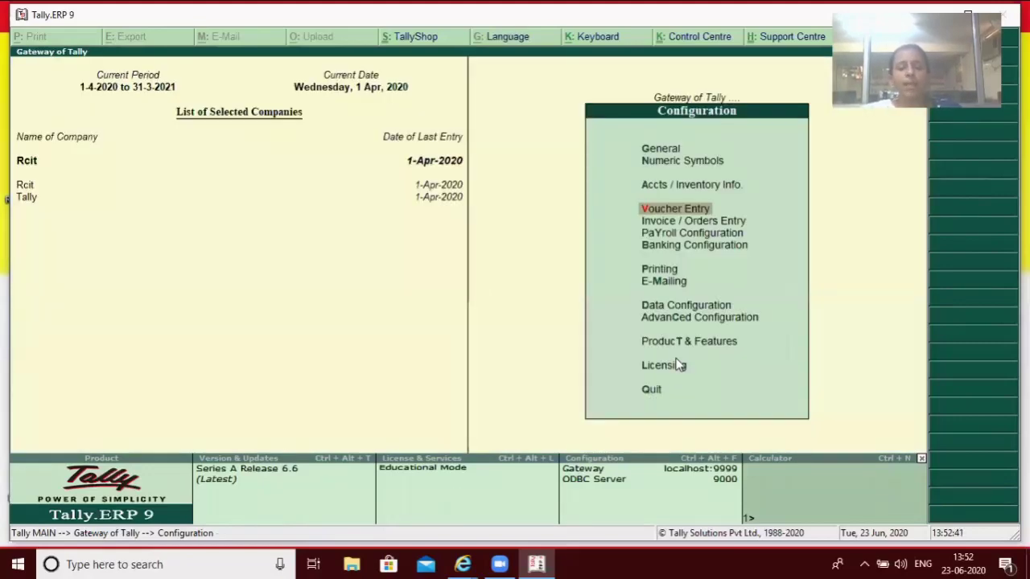
Start a new payment voucher and debit Cr with 50,000, continuing to its bill-wise details.
key("Escape")
key("Return")
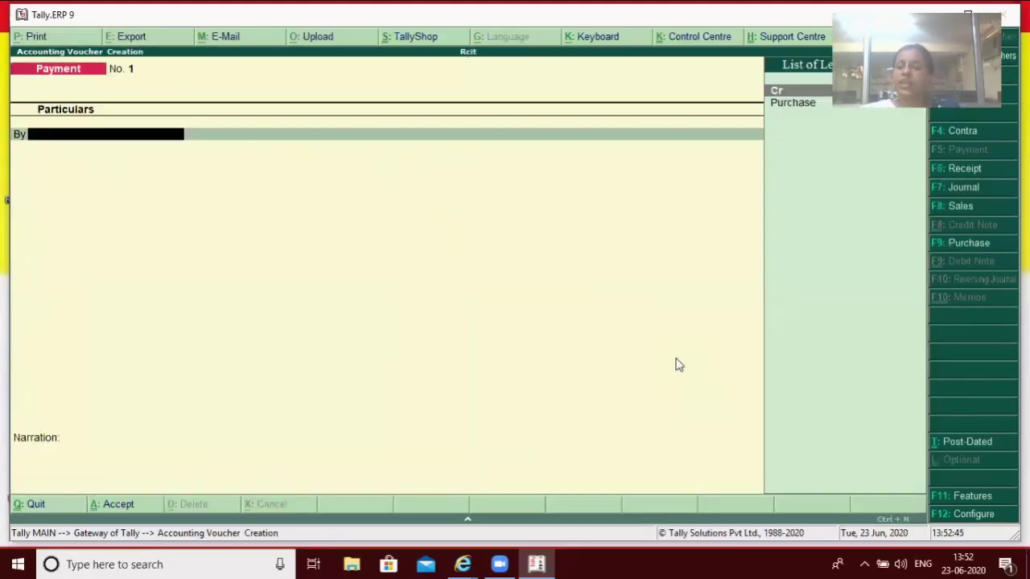
key("Return")
type("50000")
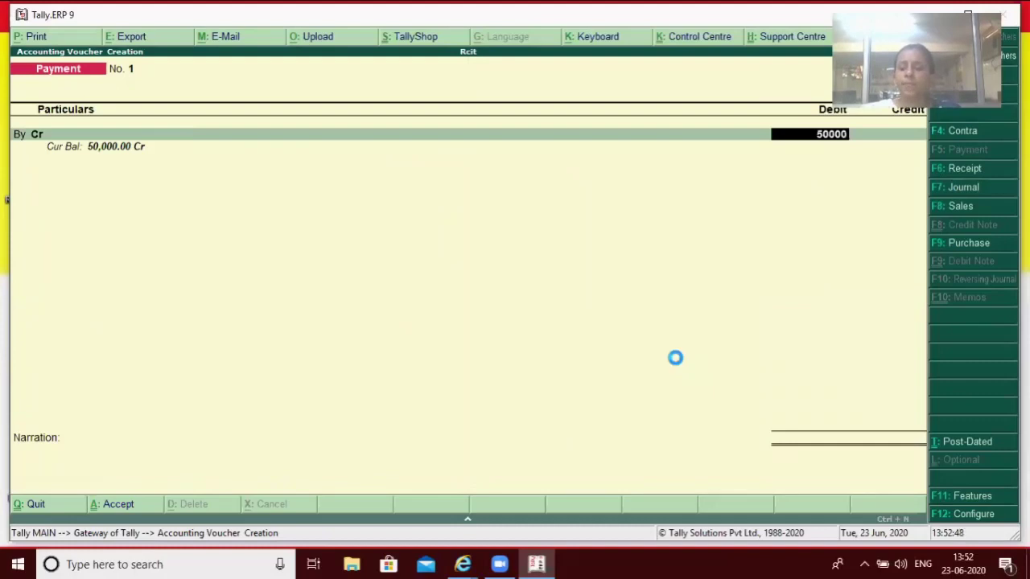
key("Return")
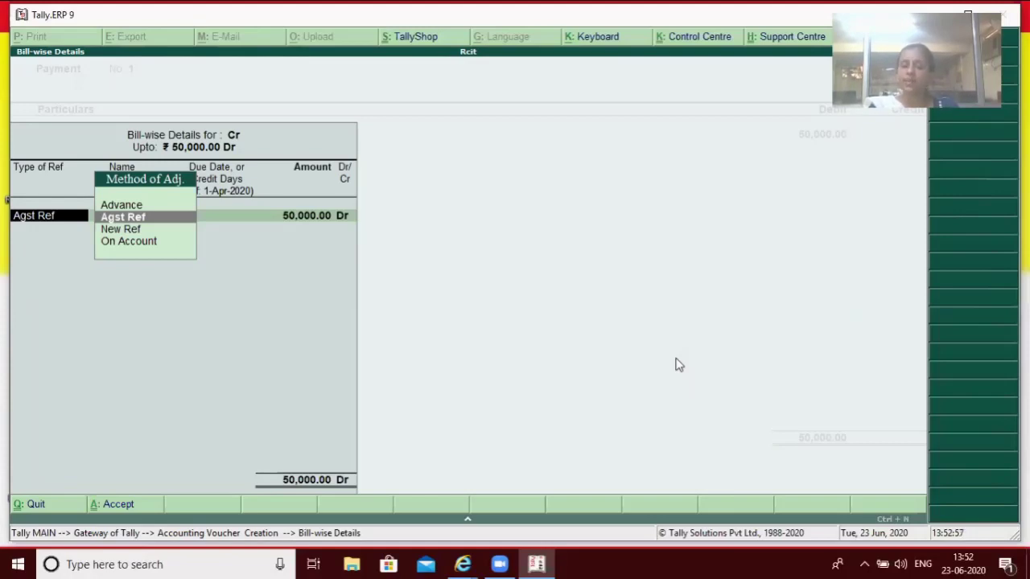
Leave the bill-wise details for Cr and quit the payment voucher without saving it.
key("BackSpace")
key("Escape")
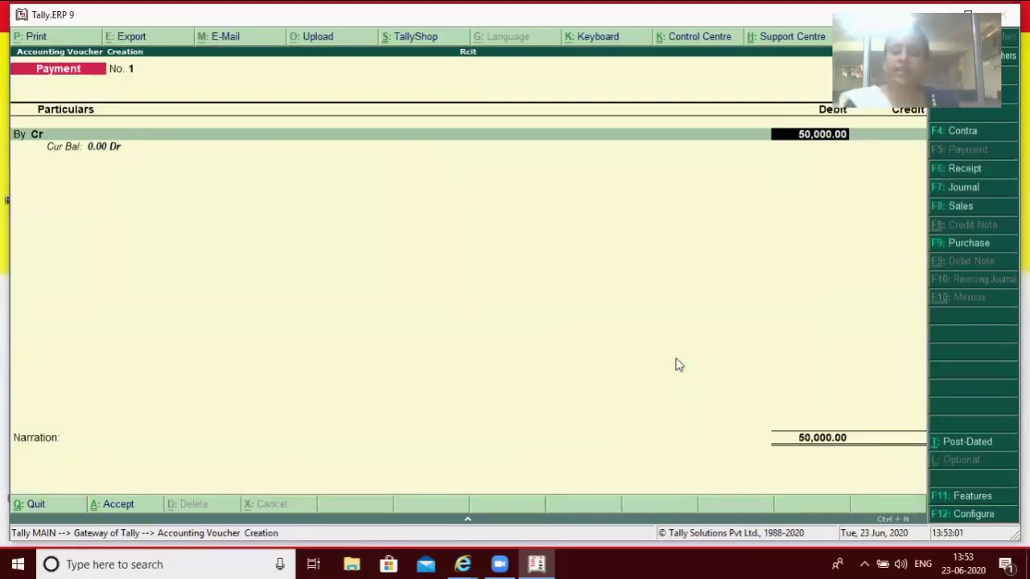
key("BackSpace")
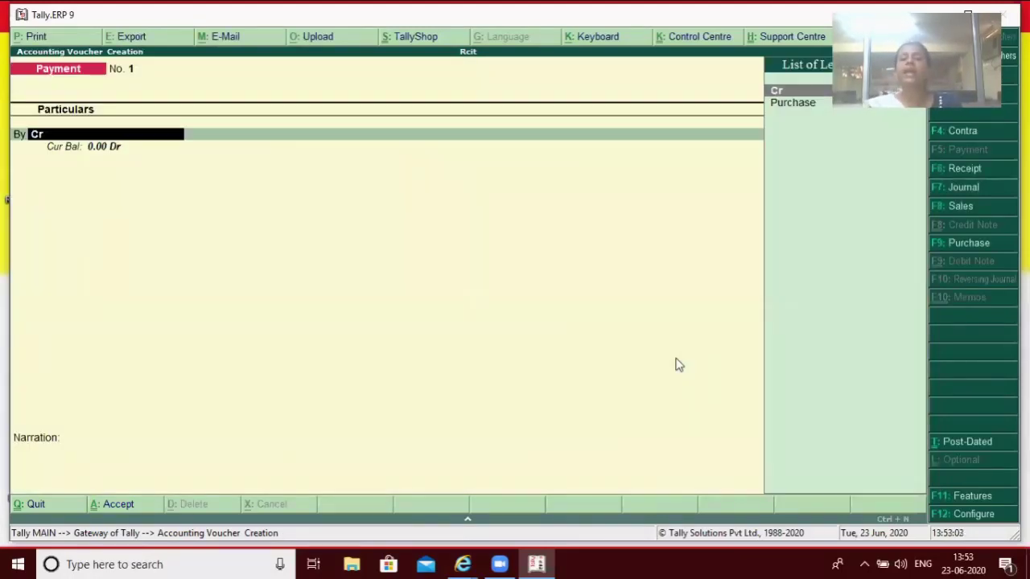
key("BackSpace")
key("BackSpace")
key("Escape")
key("Return")
Open the Cr ledger for alteration from the single ledger options under Accounts Info.
key("Up")
key("Up")
key("Return")
key("Down")
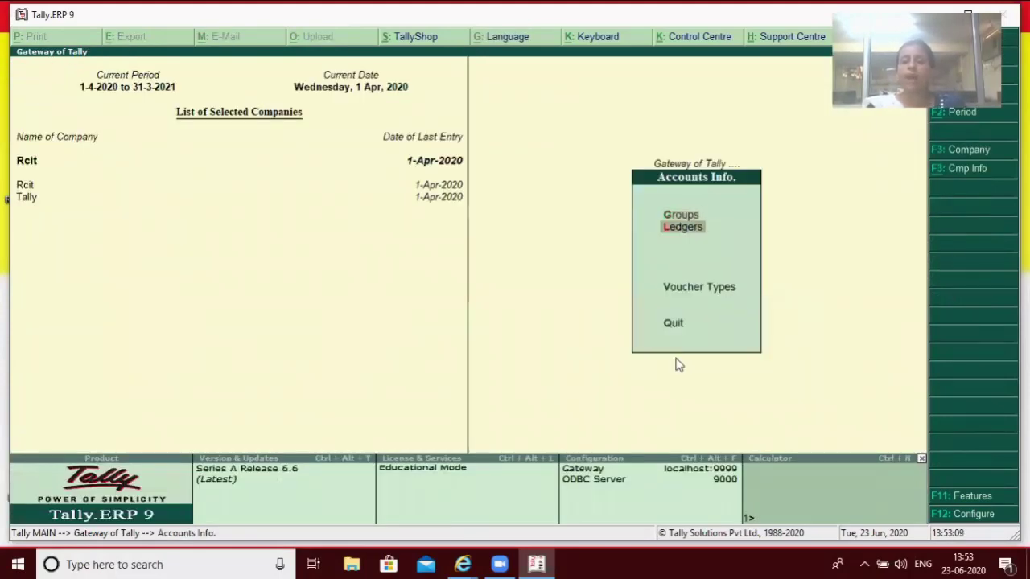
key("Return")
key("Down")
key("Down")
key("Return")
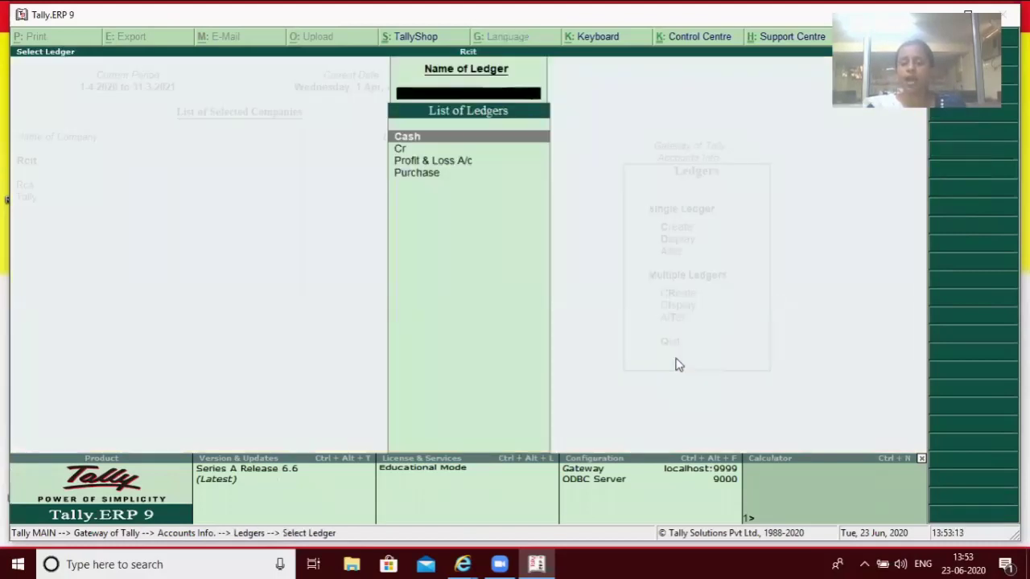
key("Down")
key("Return")
Set Maintain balances bill-by-bill to No in the Cr ledger under Sundry Creditors.
key("Return")
key("Return")
key("Return")
type("n")
key("Return")
key("Return")
key("Return")
key("Return")
key("Return")
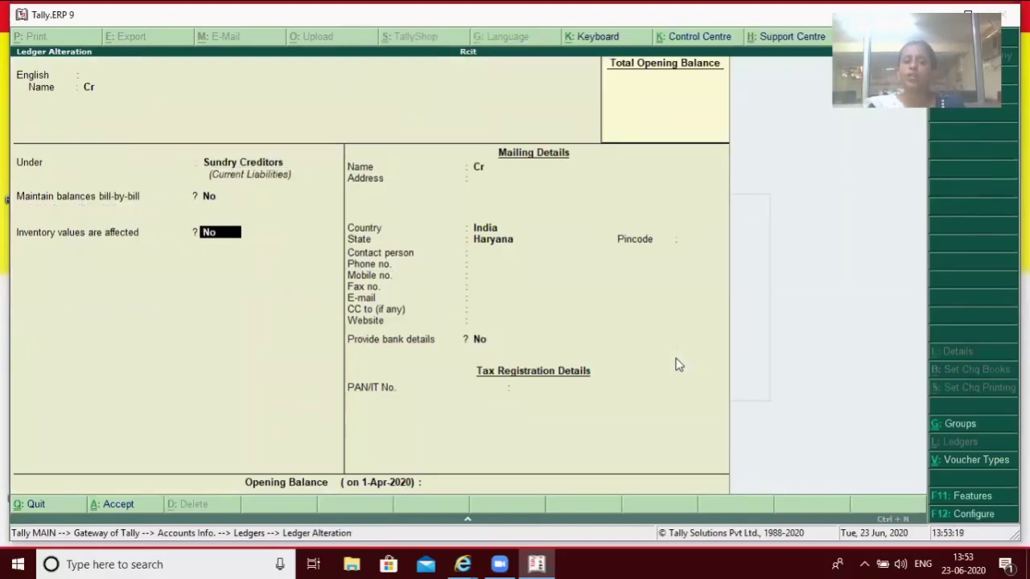
Accept the remaining Cr ledger details, save the alteration and return to the Gateway of Tally.
key("Return")
key("Return")
key("Return")
key("Return")
key("Return")
key("Return")
key("Return")
key("Return")
key("Return")
key("Return")
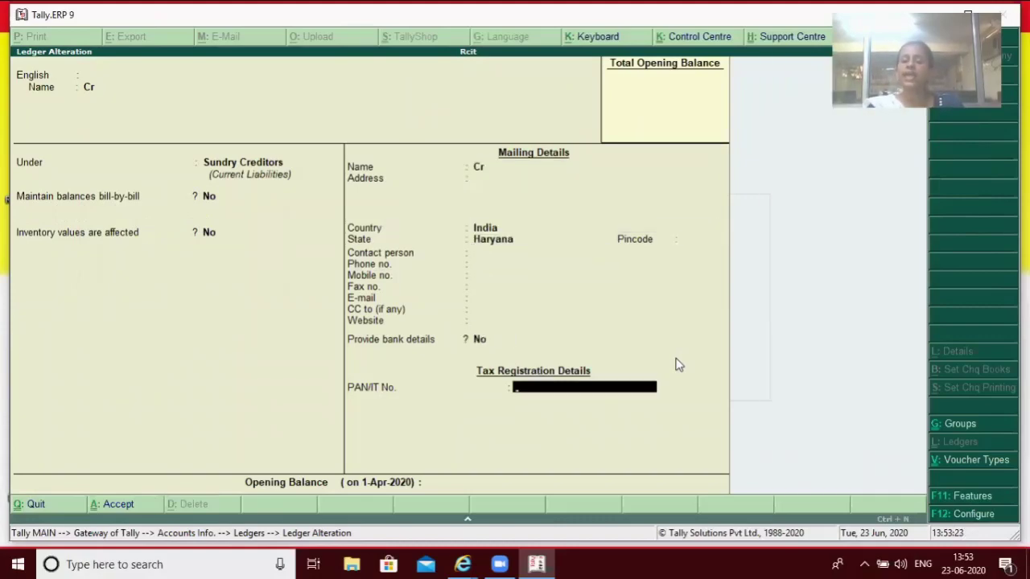
key("Return")
key("Return")
key("Return")
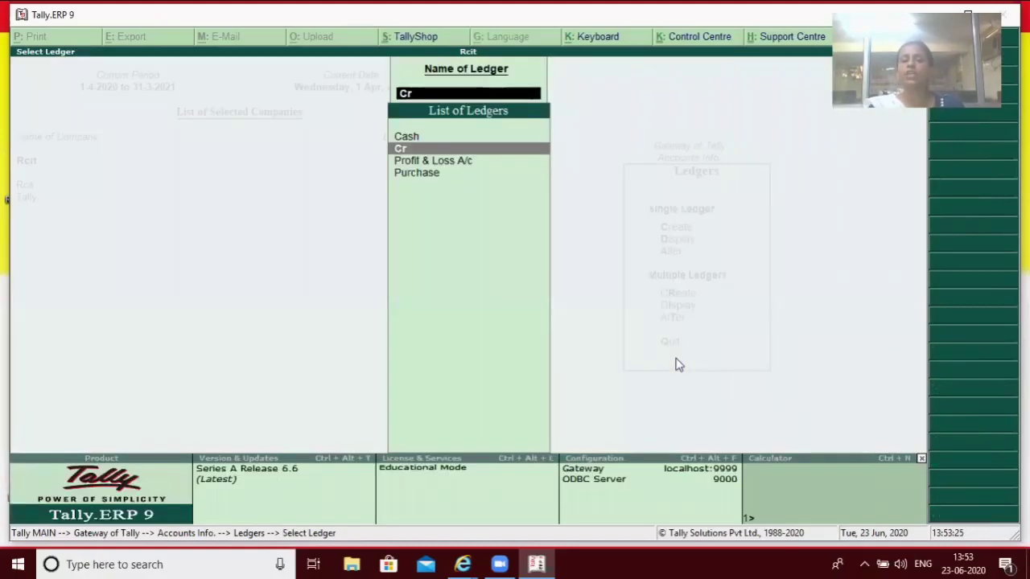
key("Escape")
key("Escape")
key("Escape")
key("Escape")
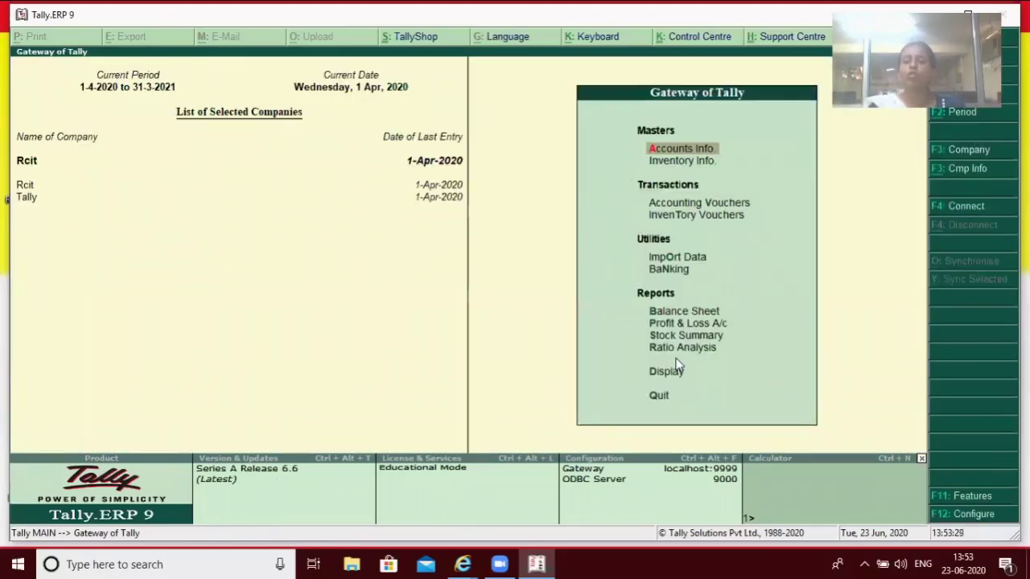
Create another payment voucher and debit the Cr ledger with 50,000.
key("Down")
key("Down")
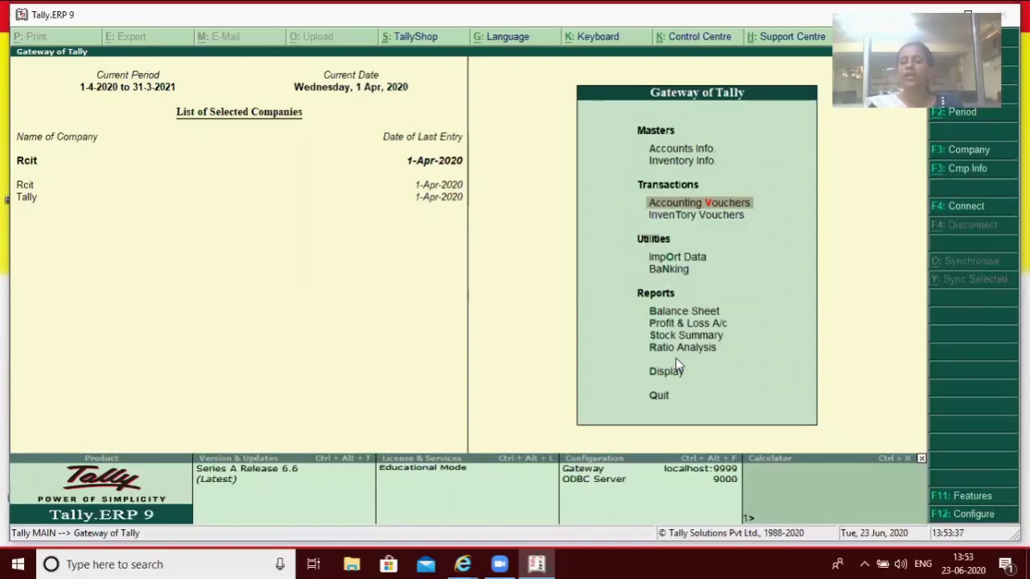
key("Return")
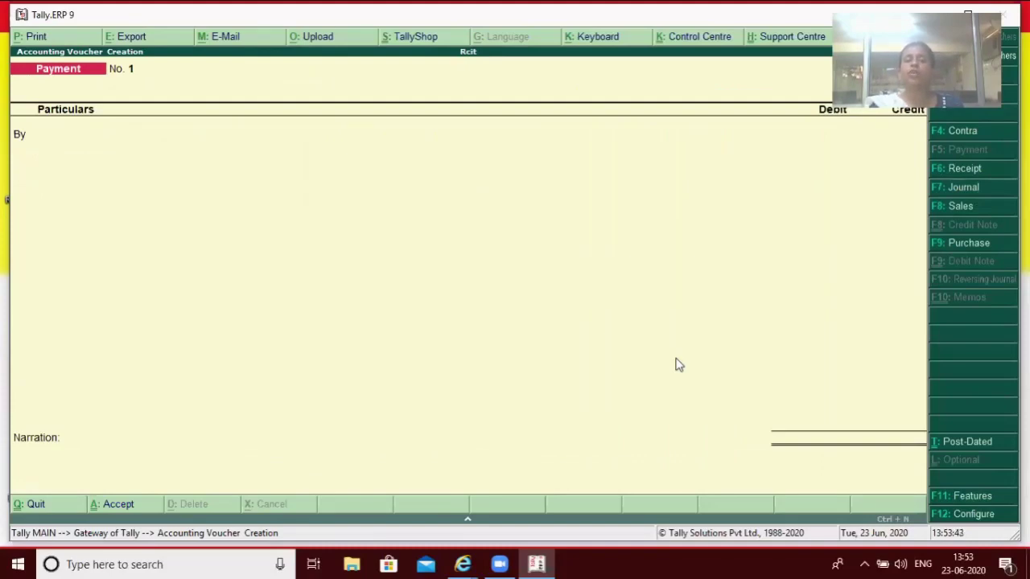
key("Return")
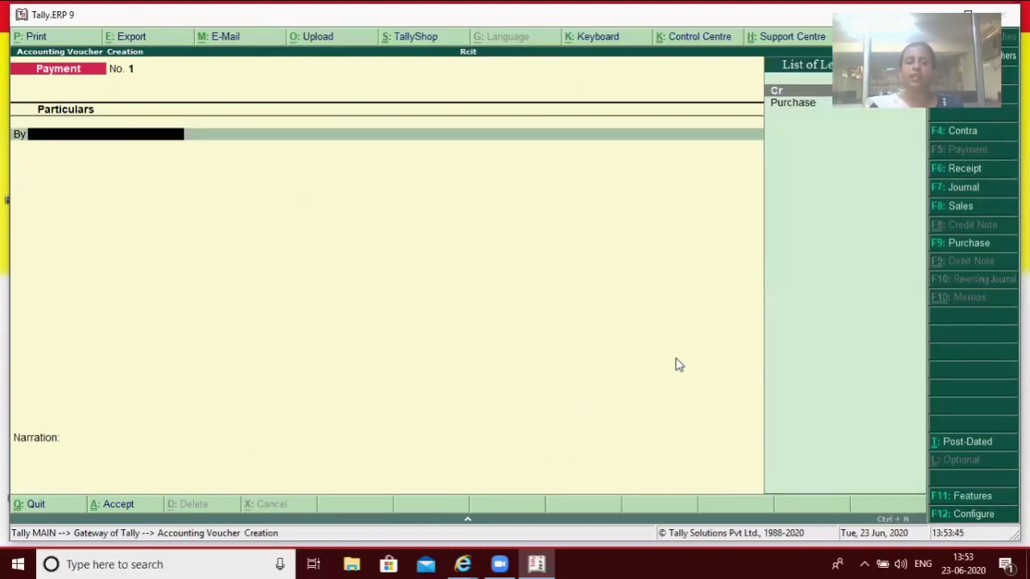
key("Return")
type("50,000")
key("Return")
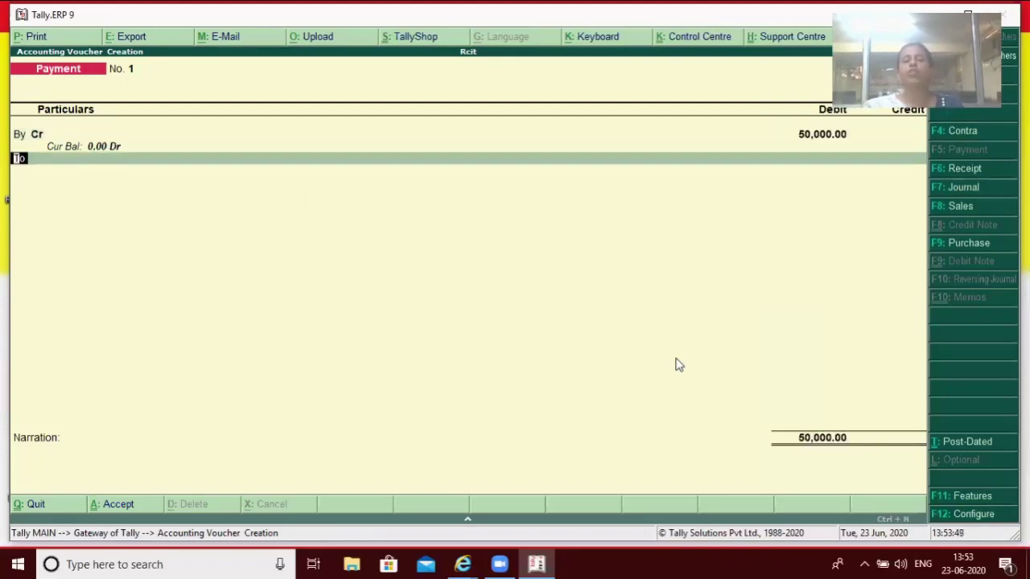
Credit Cash with 50,000 against the Cr debit and leave the payment voucher unsaved.
key("Return")
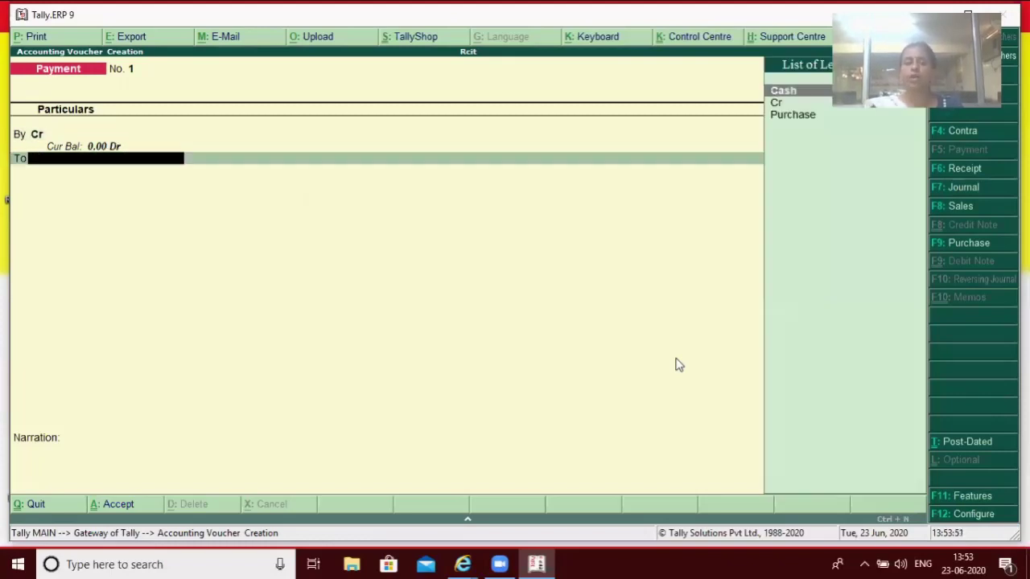
key("Return")
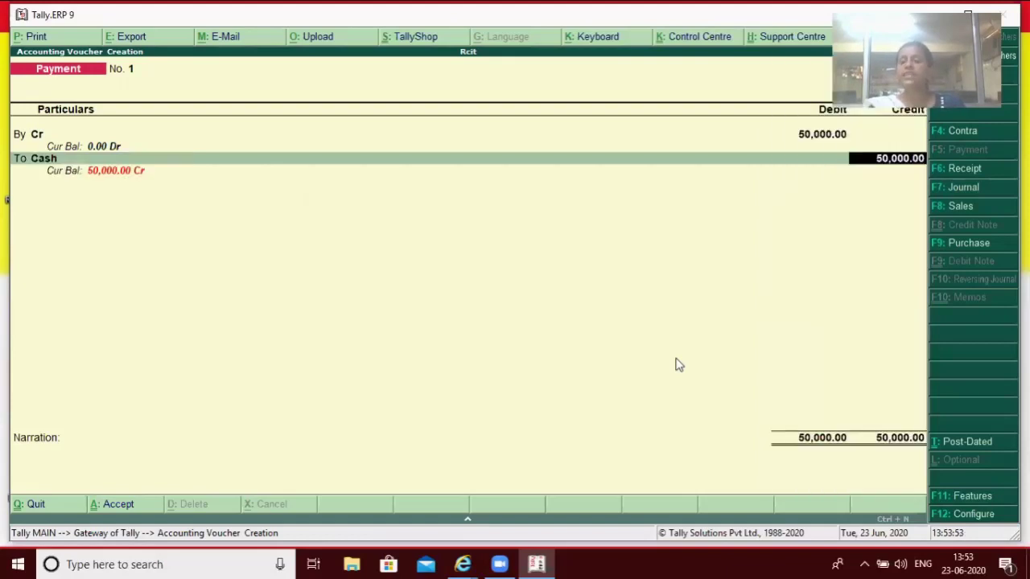
key("Return")
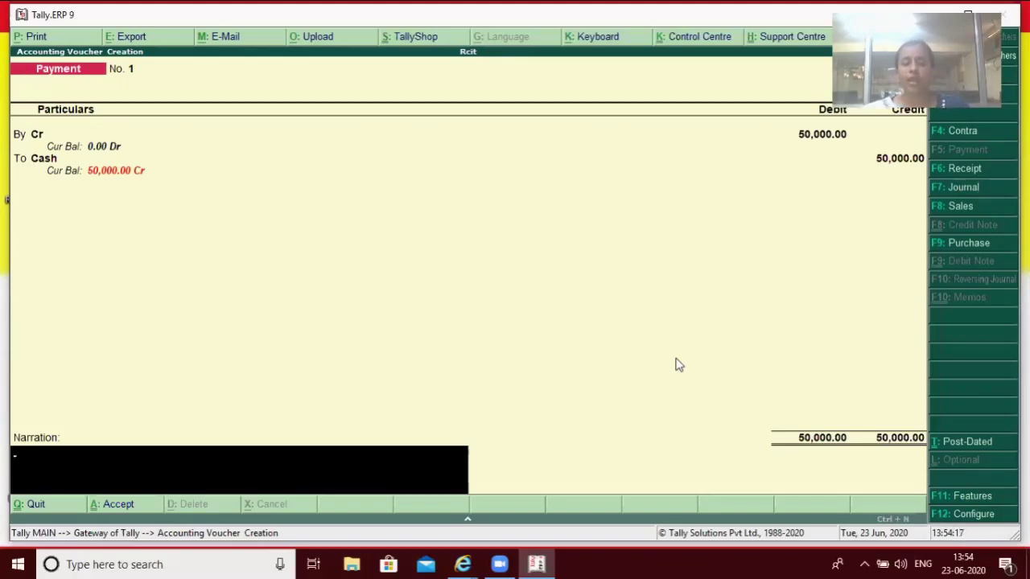
key("Escape")
key("Return")
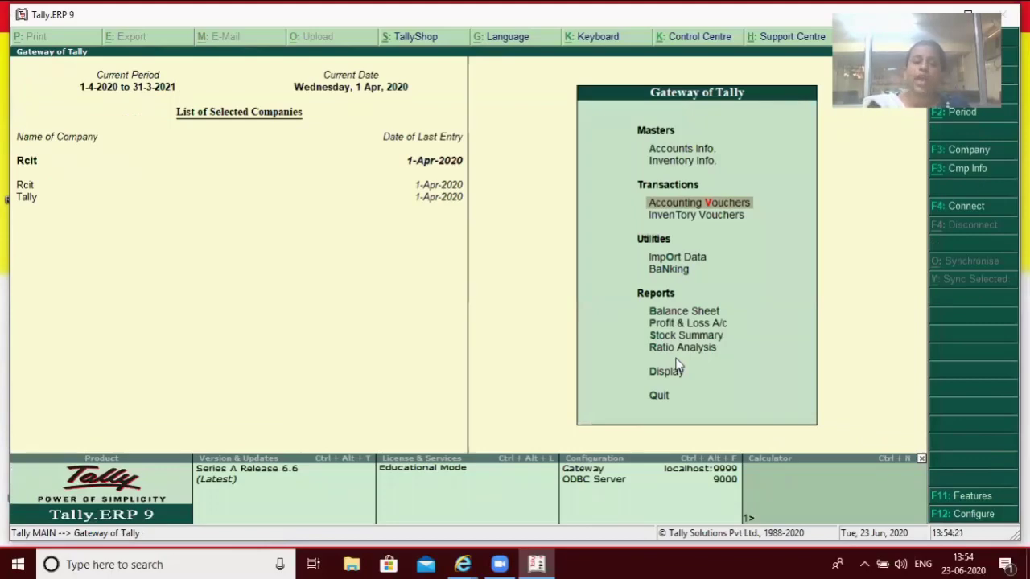
In the voucher entry configuration, set Show table of bills for selection and Show bill-wise details to Yes.
key("F12")
key("Down")
key("Down")
key("Down")
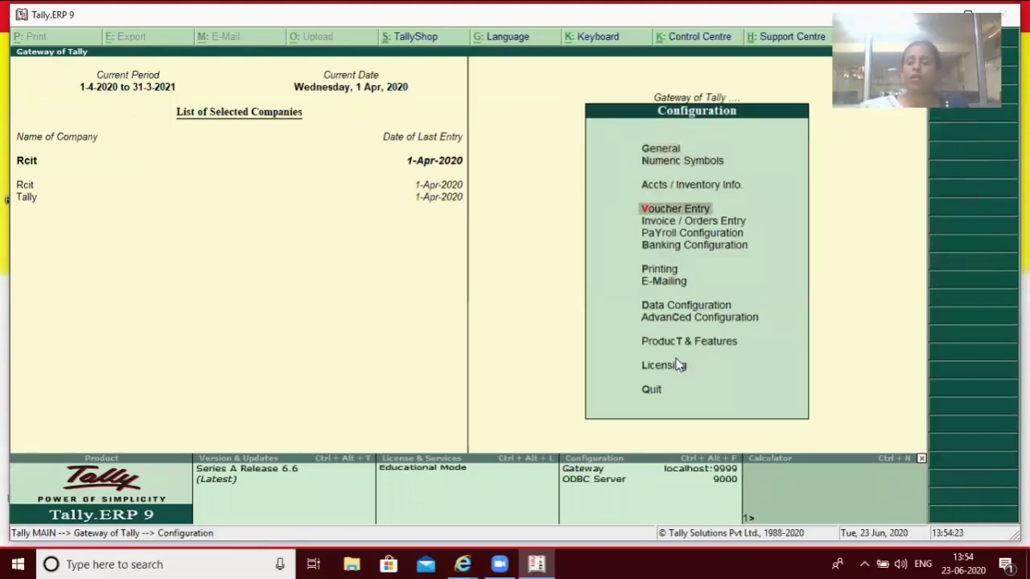
key("Return")
key("Return")
key("Return")
key("Return")
key("Return")
key("Return")
key("Return")
key("Return")
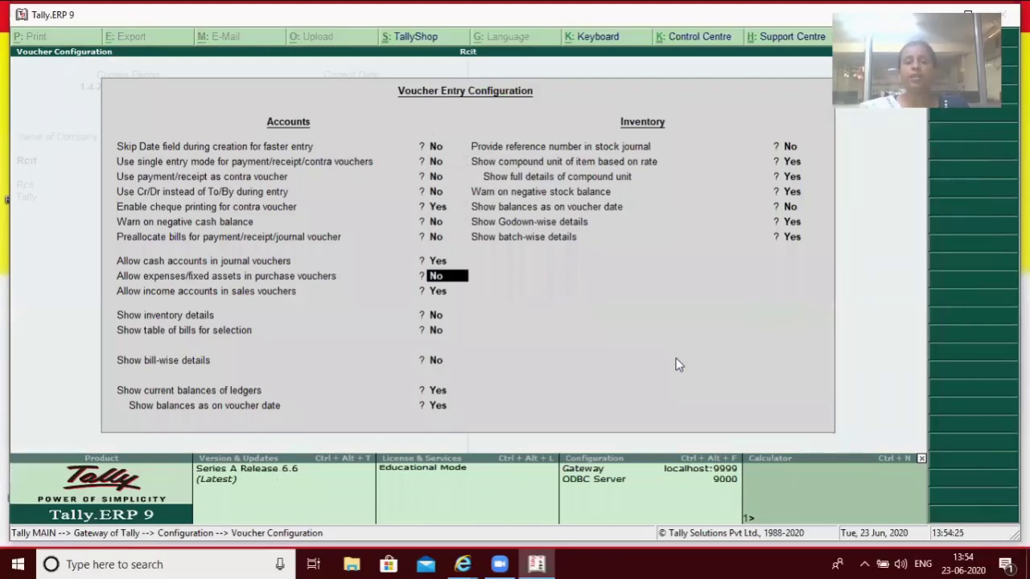
type("y")
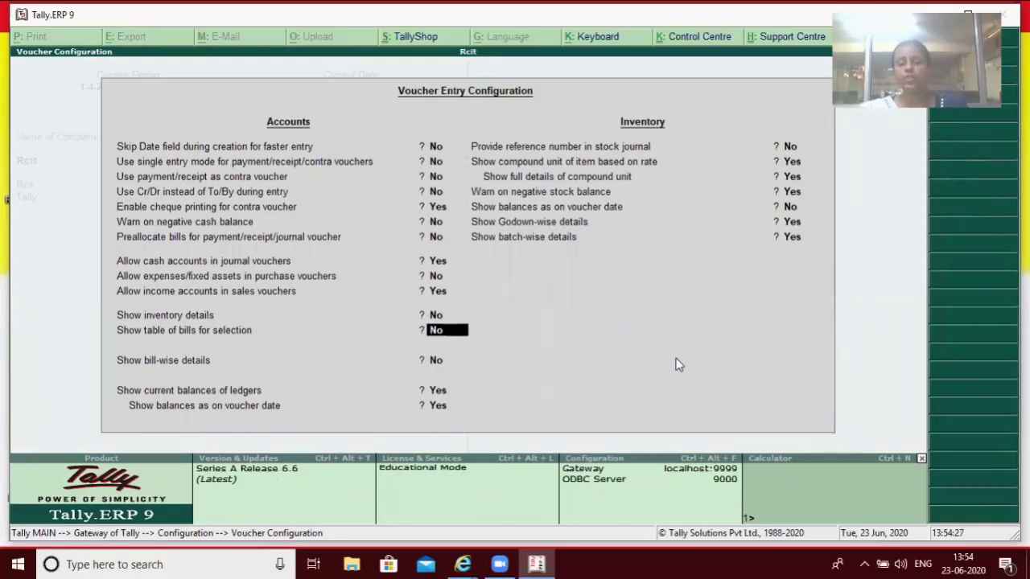
key("Return")
type("y")
key("Return")
type("y")
key("Return")
Accept the remaining ledger balance and inventory options and save the voucher entry configuration.
key("Return")
key("Return")
key("Return")
key("Return")
key("Return")
key("Return")
key("Return")
key("Return")
key("Return")
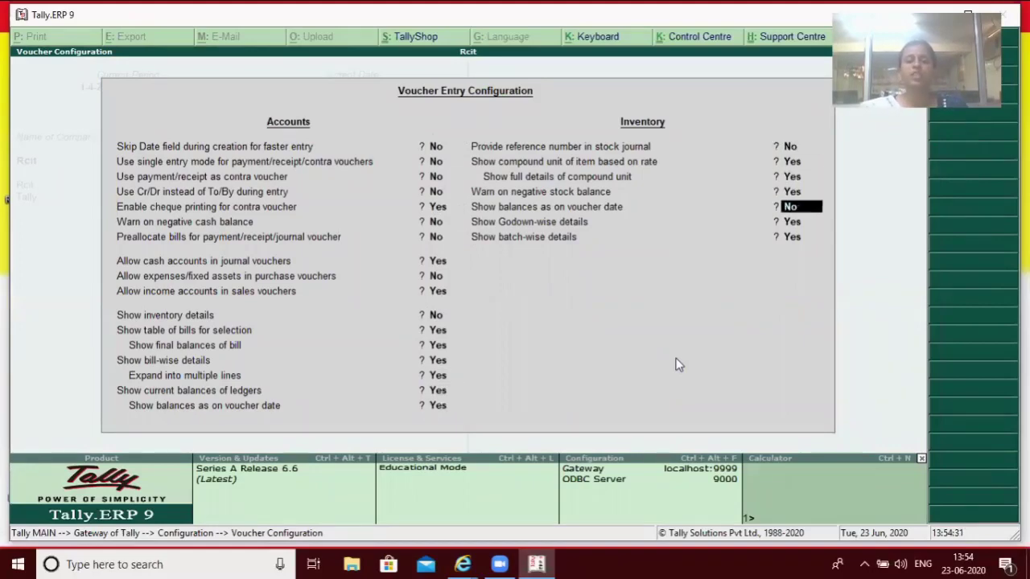
key("Return")
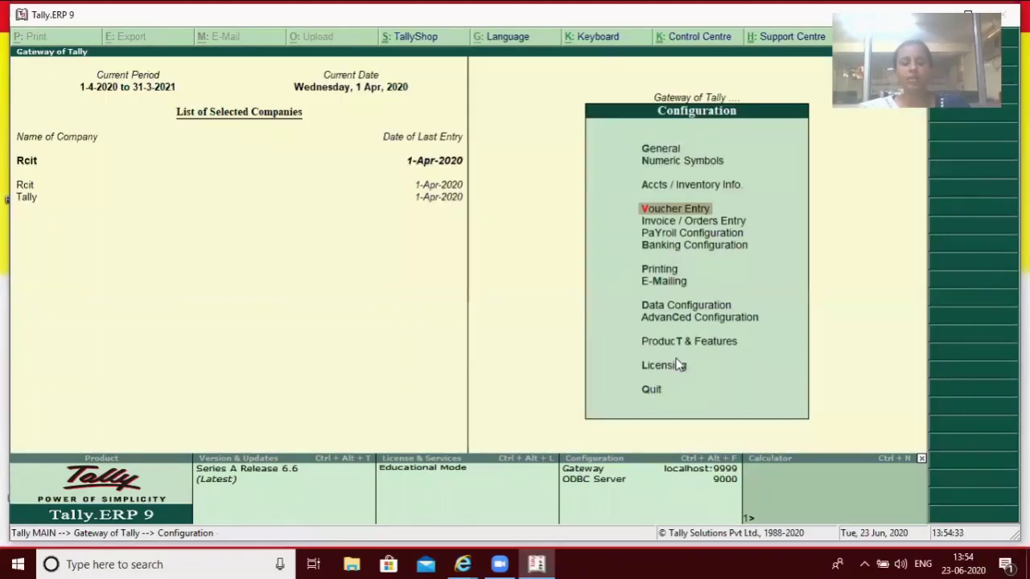
Debit the Cr ledger with 50,000 in a payment voucher, and abandon the voucher without saving.
key("Escape")
key("Return")
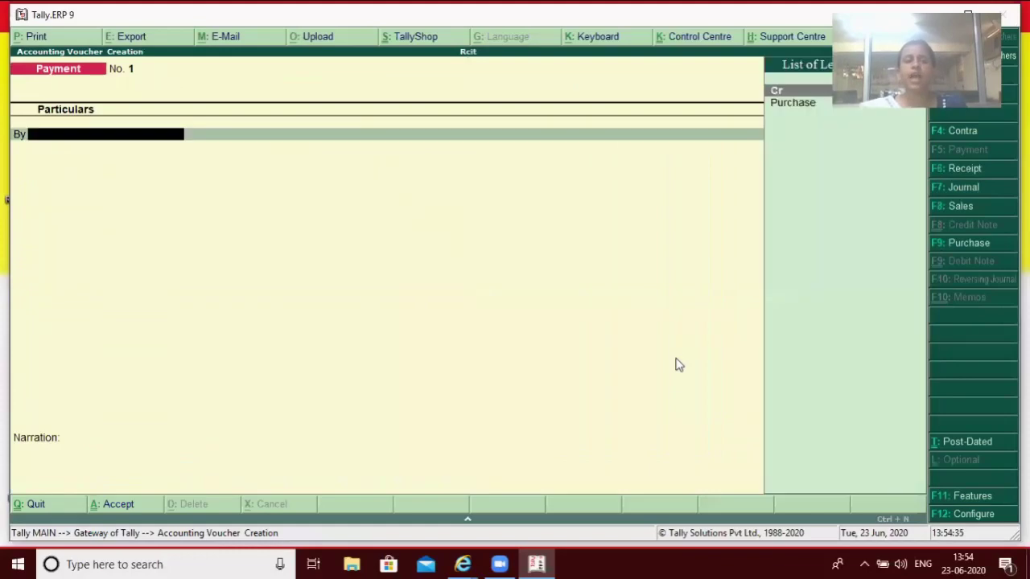
key("Return")
type("50")
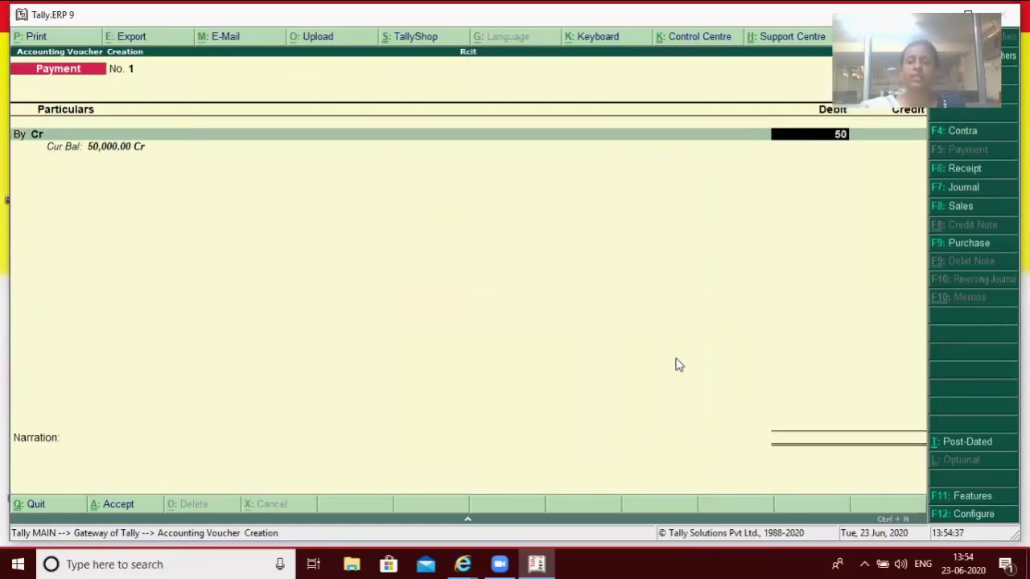
type("000")
key("Return")
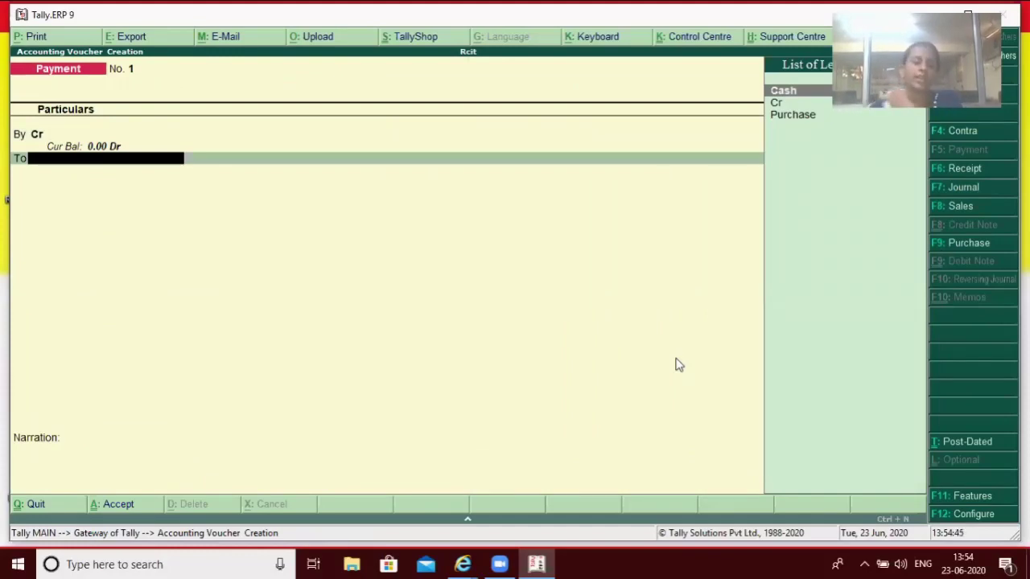
key("Escape")
key("y")
key("Escape")
key("n")
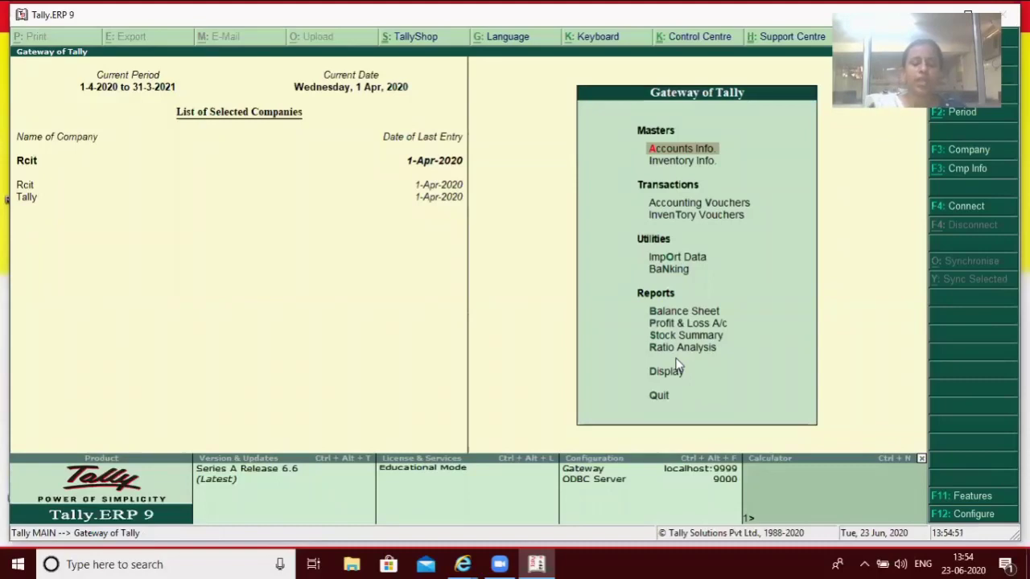
Examine the Show current balances of ledgers option in the voucher entry configuration.
key("F12")
key("Down")
key("Down")
key("Down")
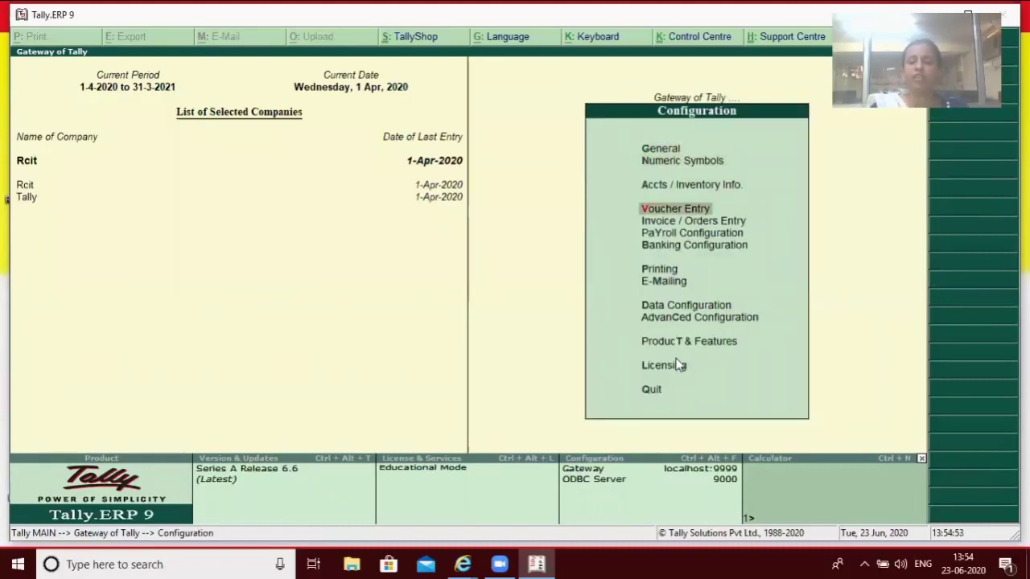
key("Return")
key("Down")
key("Down")
key("Down")
key("Down")
key("Down")
key("Down")
key("Down")
key("Down")
key("Down")
key("Down")
key("Down")
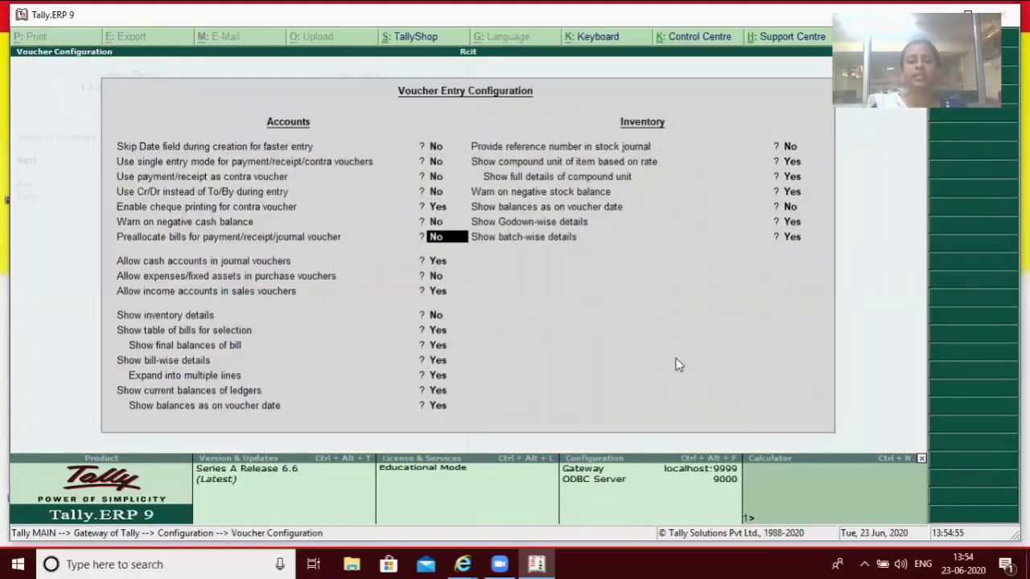
key("Down")
key("Down")
key("Down")
key("Down")
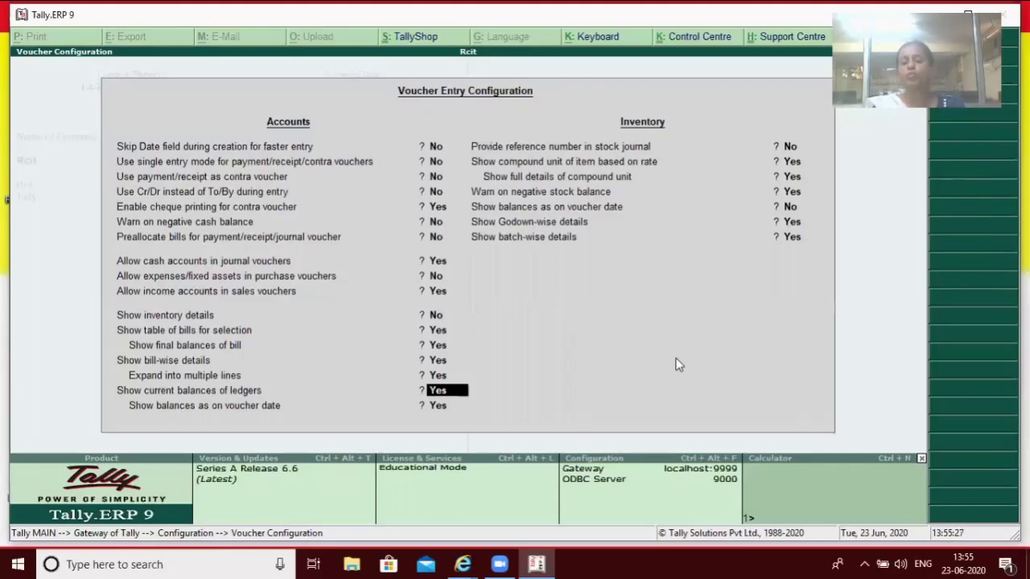
Accept the existing ledger balance and inventory options and close the voucher entry configuration.
key("Return")
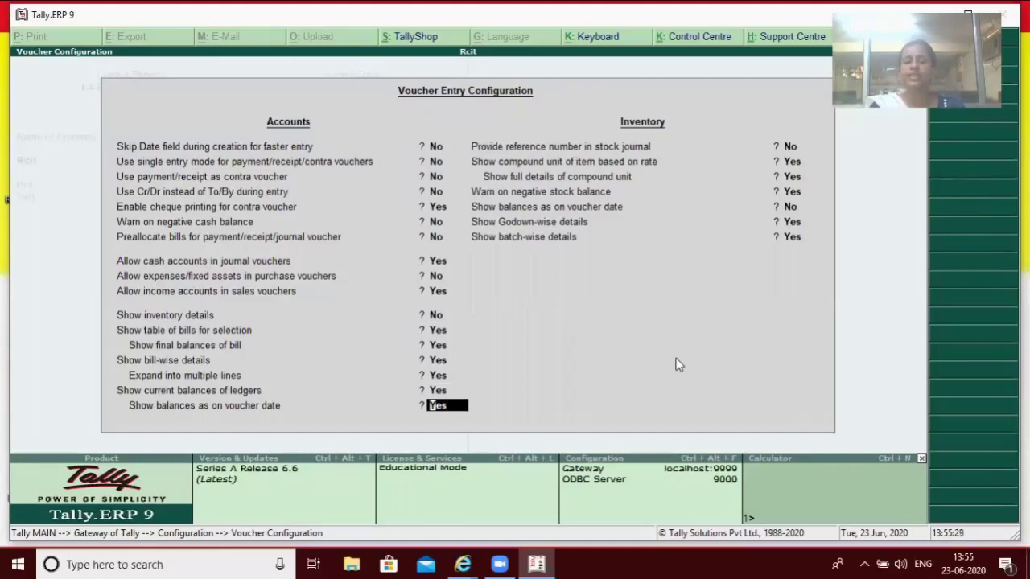
key("Return")
key("Return")
key("Return")
key("Return")
key("Return")
key("Return")
key("Return")
key("Return")
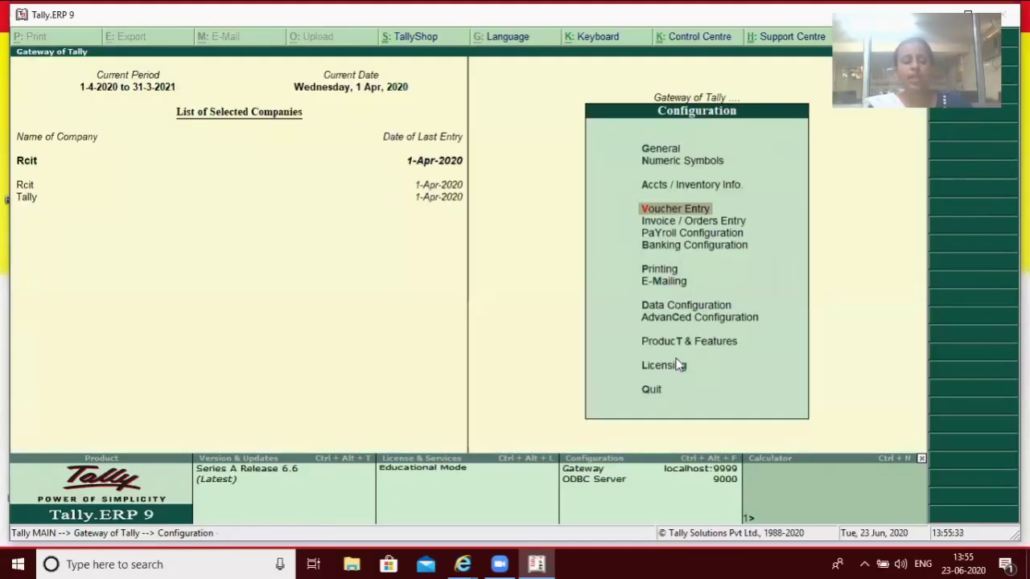
key("Escape")
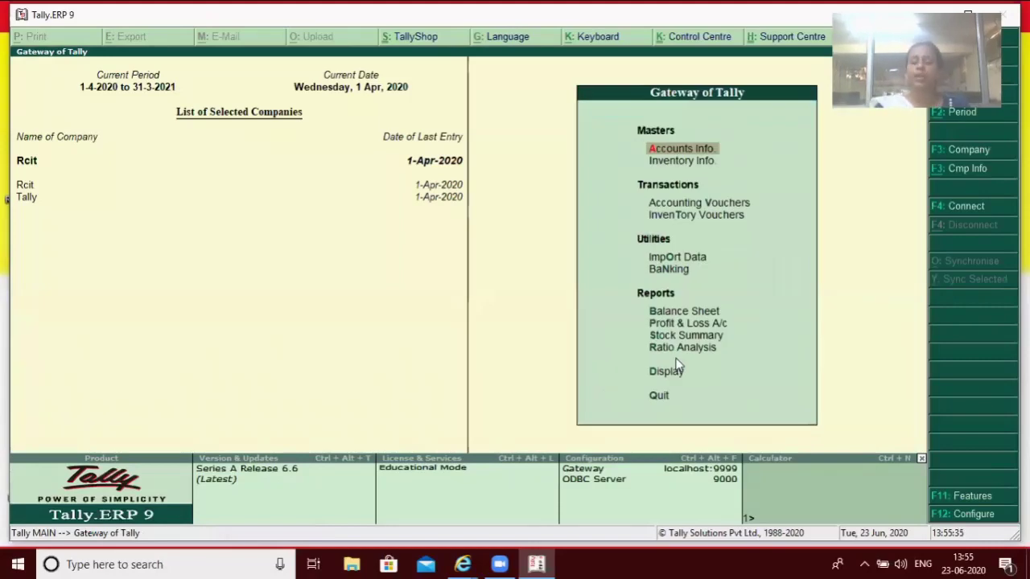
Select Cr as the debit ledger in a payment voucher to check its current balance, and leave the voucher unsaved.
key("Down")
key("Down")
key("Return")
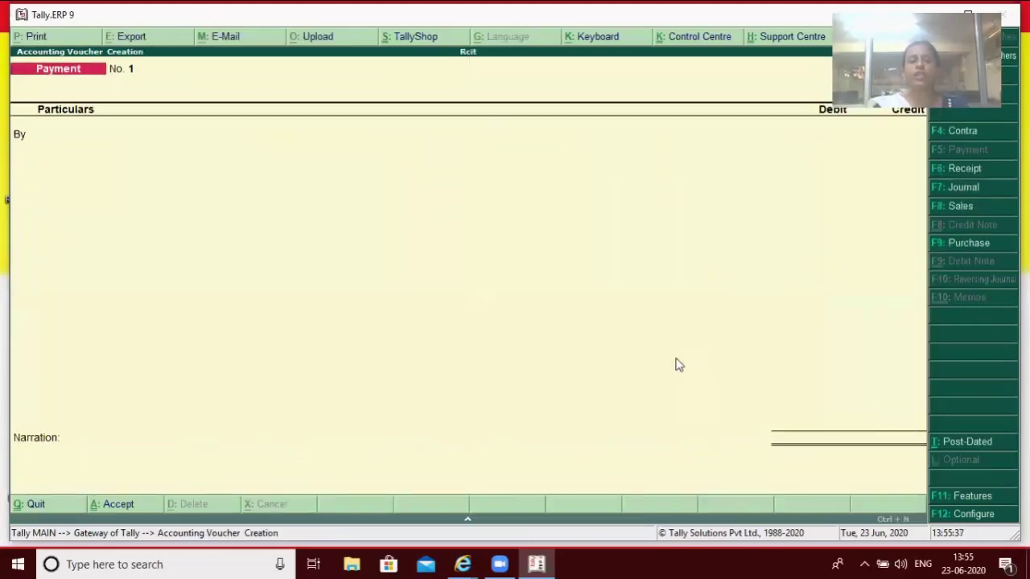
key("Return")
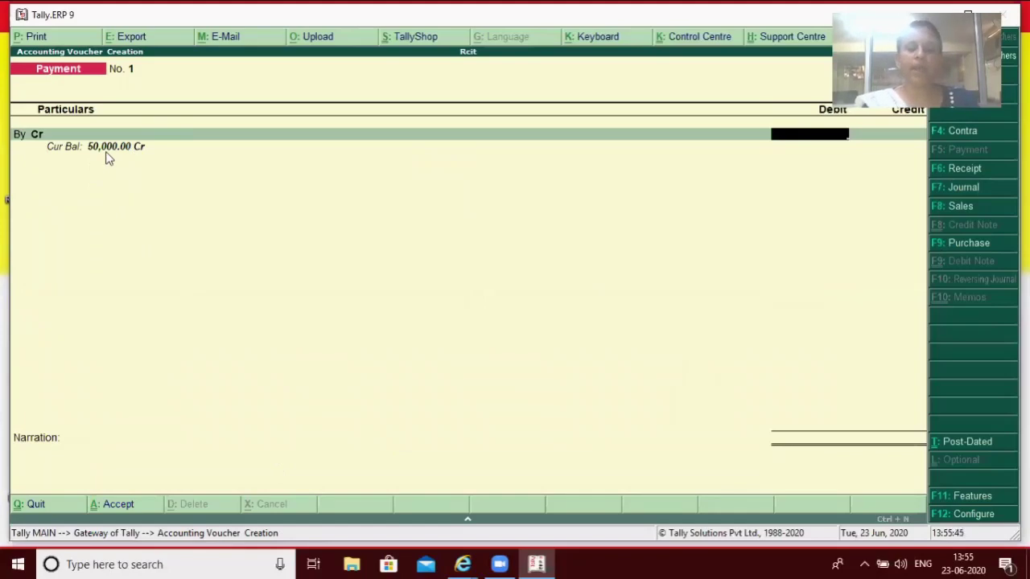
key("F12")
key("Escape")
key("Escape")
key("Escape")
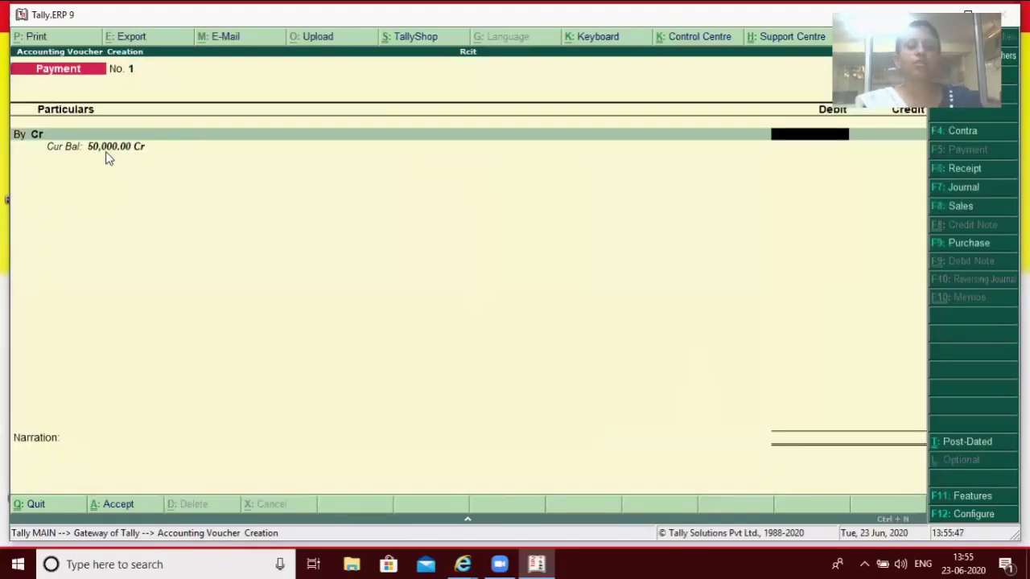
key("Escape")
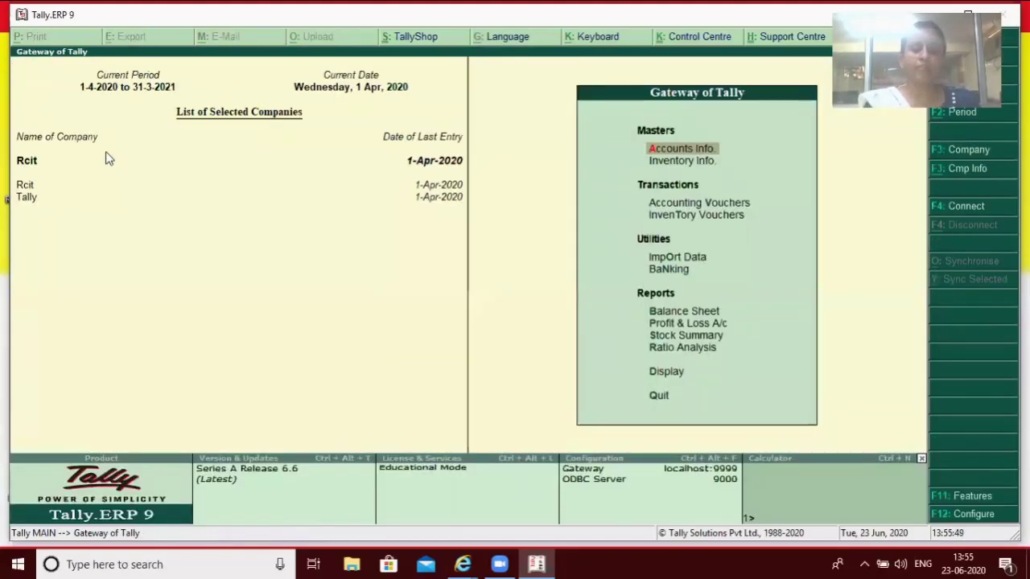
In the voucher entry configuration, set Show current balances of ledgers to No and save.
key("F12")
key("Down")
key("Down")
key("Down")
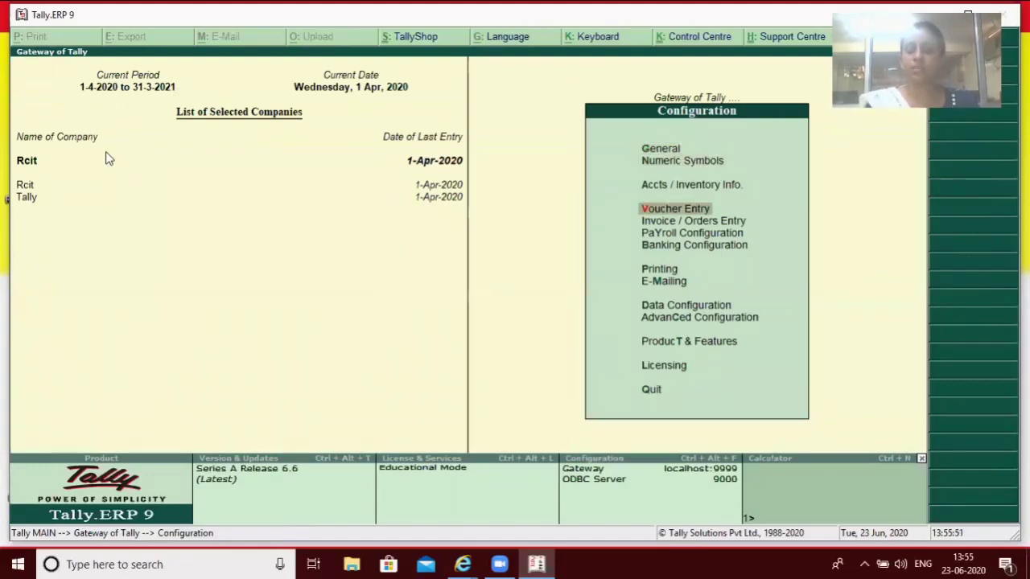
key("Return")
key("Down")
key("Down")
key("Down")
key("Down")
key("Down")
key("Down")
key("Down")
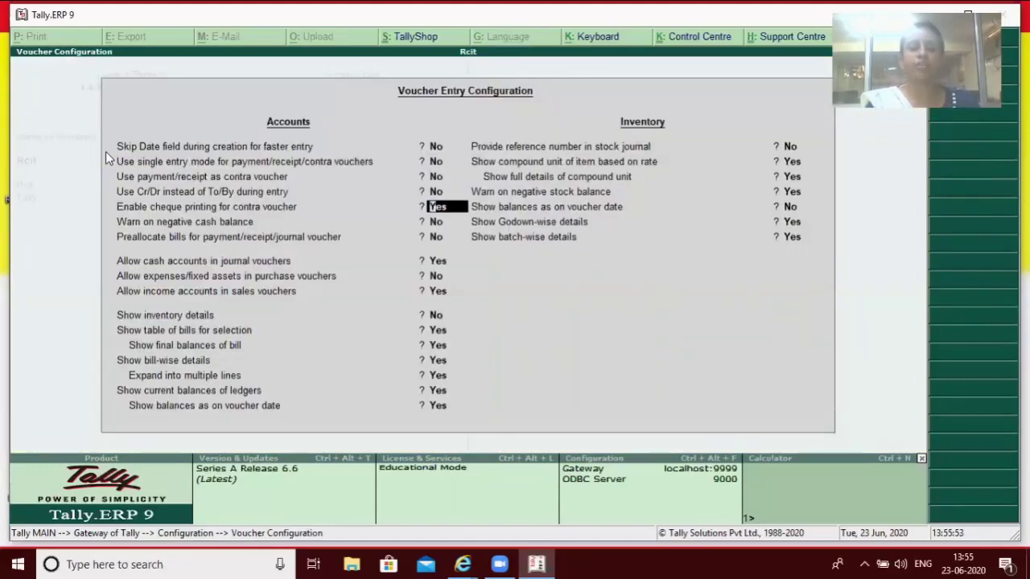
key("Down")
key("Down")
key("Down")
key("Down")
key("Down")
key("Down")
key("Down")
key("Down")
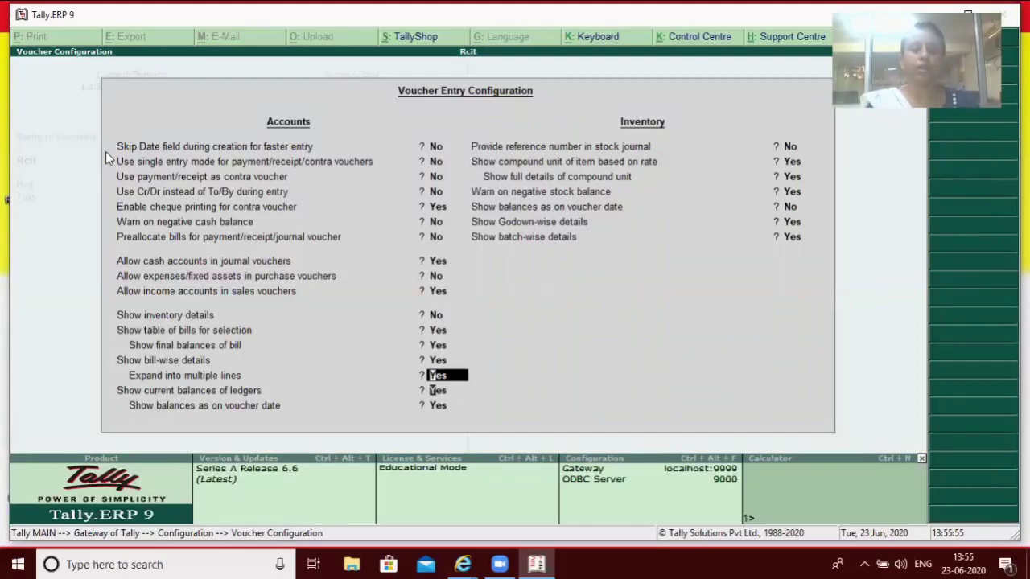
key("n")
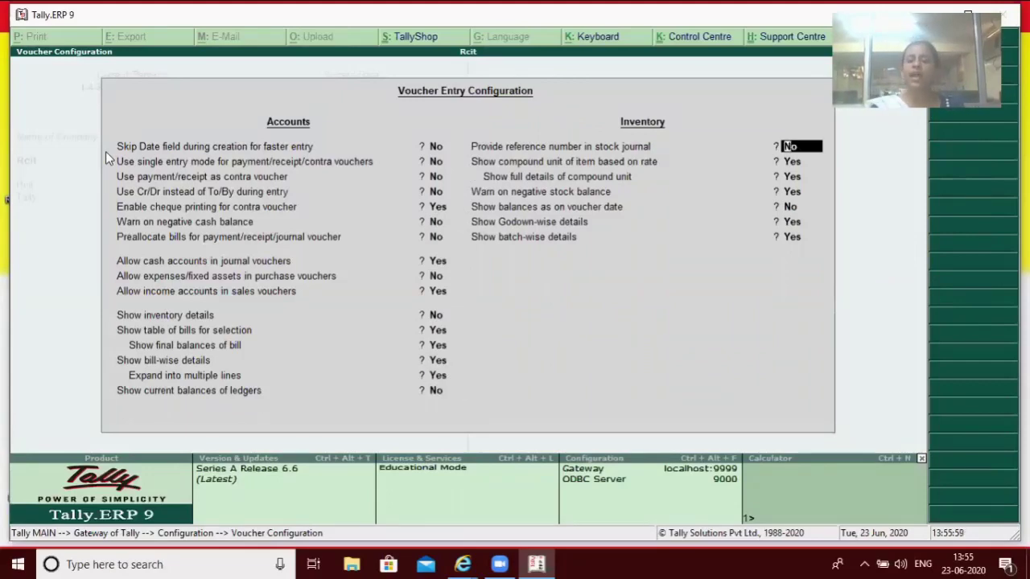
key("ctrl+a")
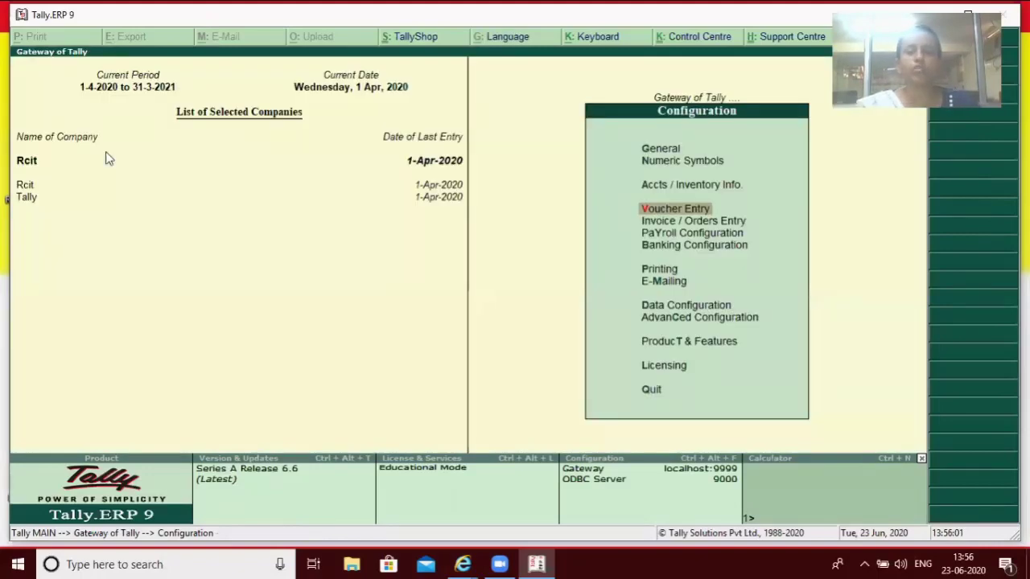
key("Escape")
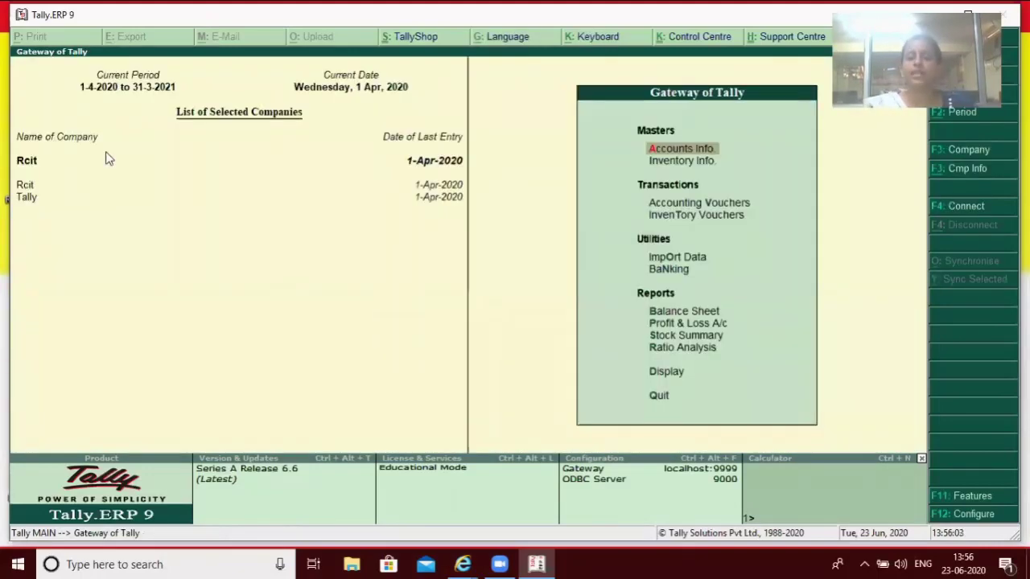
Start a payment voucher debiting Cr with 50,000 to check the hidden ledger balance, and discard it.
key("Down")
key("Down")
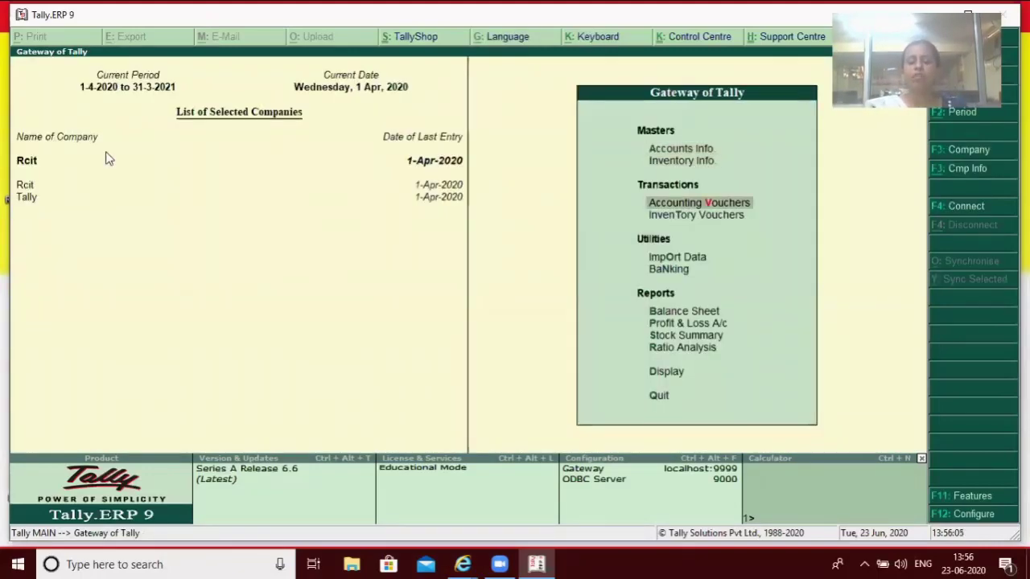
key("Return")
type("C")
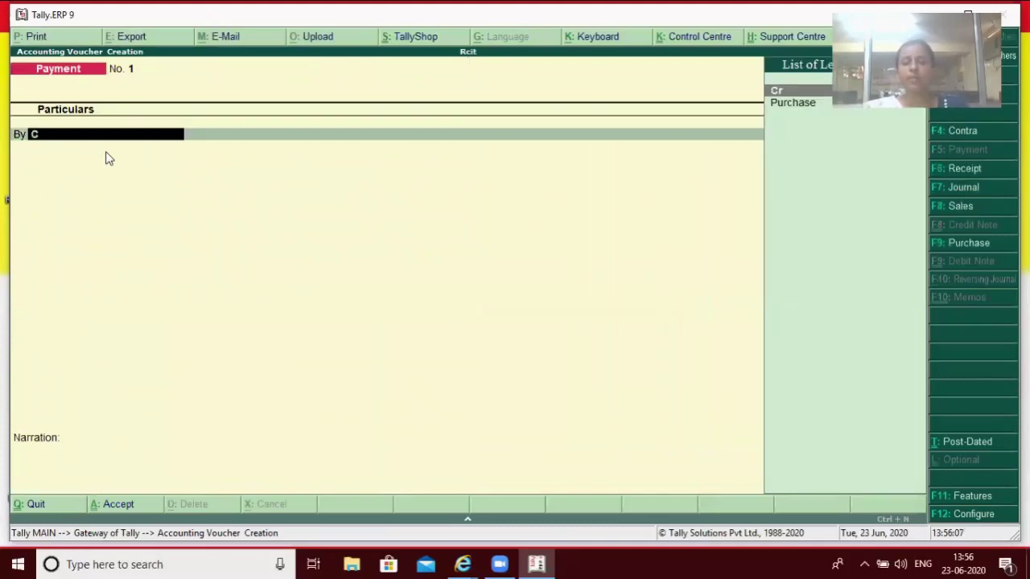
key("Return")
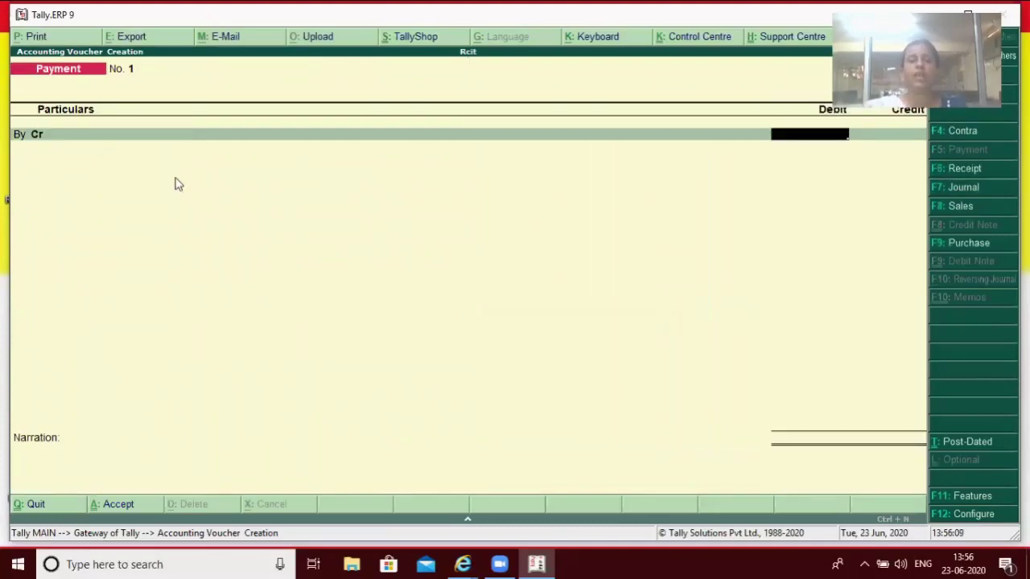
type("50,000")
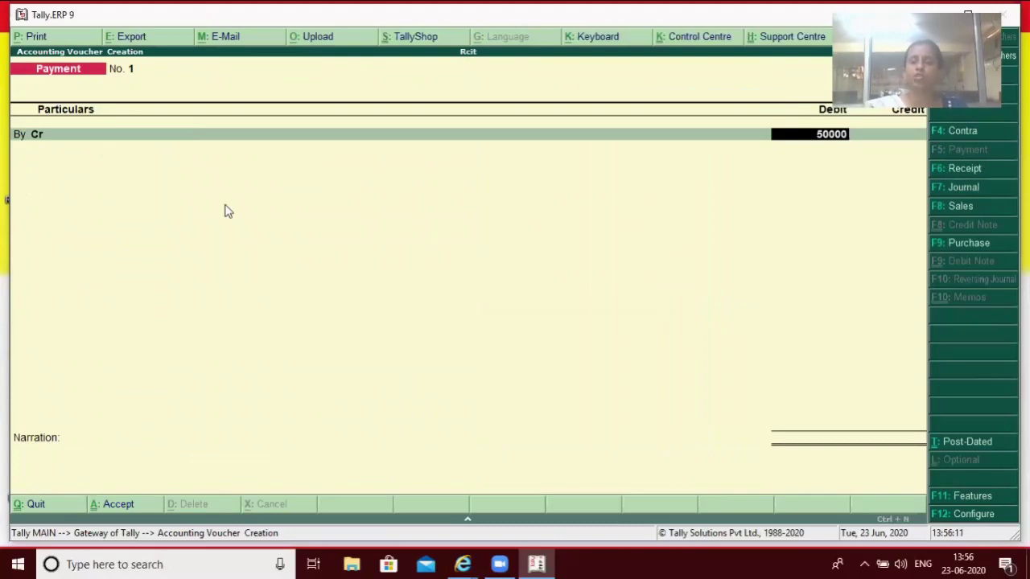
key("Return")
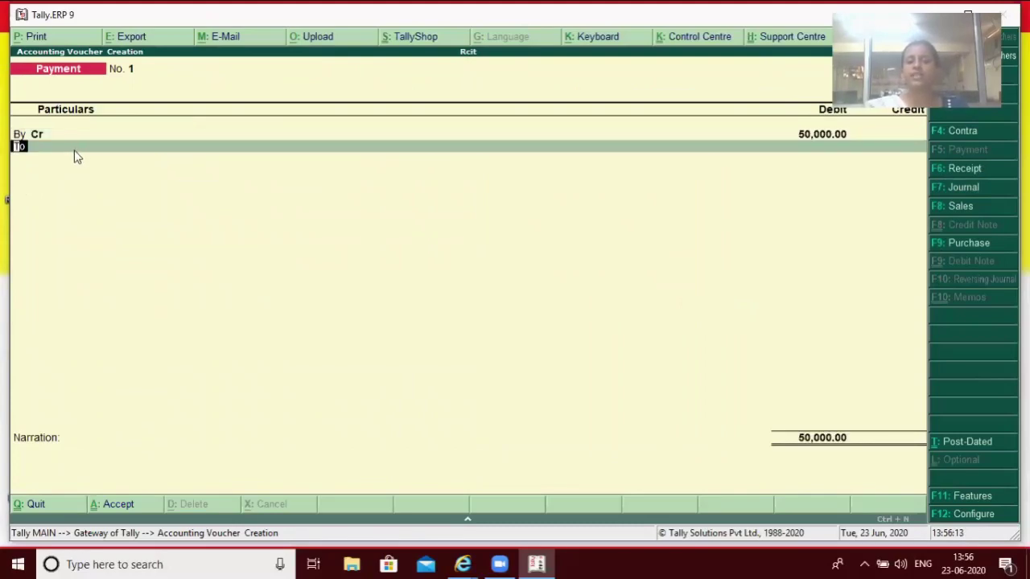
key("Escape")
key("y")
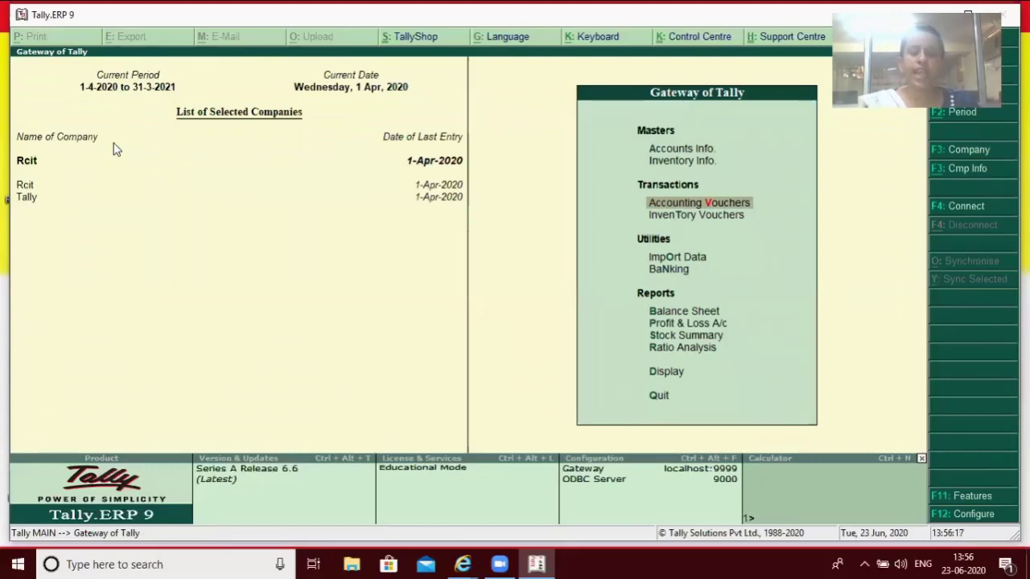
In the voucher entry configuration, set Show current balances of ledgers and Show balances as on voucher date to Yes and save.
key("F12")
key("Down")
key("Down")
key("Down")
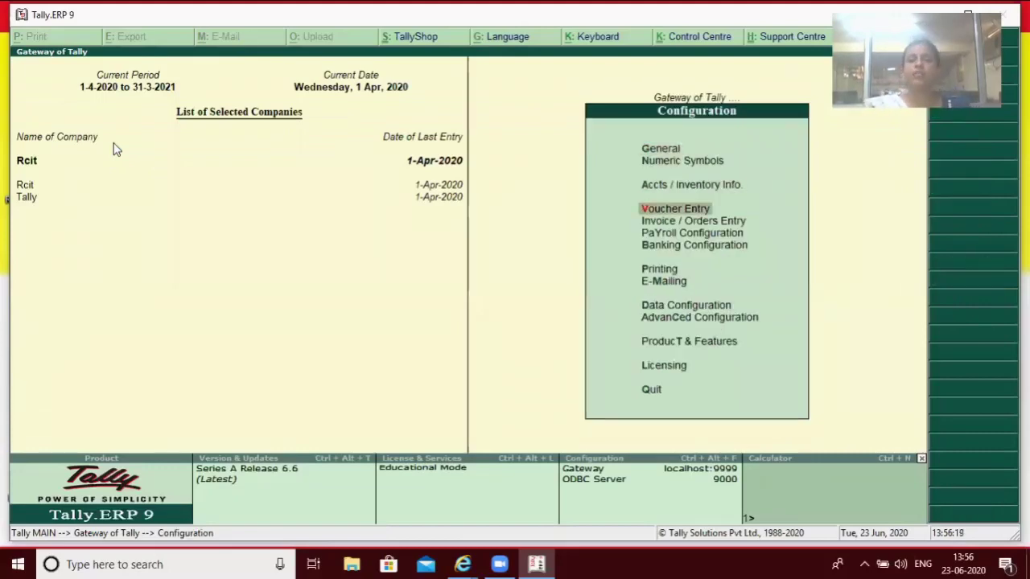
key("Return")
key("Down")
key("Down")
key("Down")
key("Down")
key("Down")
key("Down")
key("Down")
key("Down")
key("Down")
key("Down")
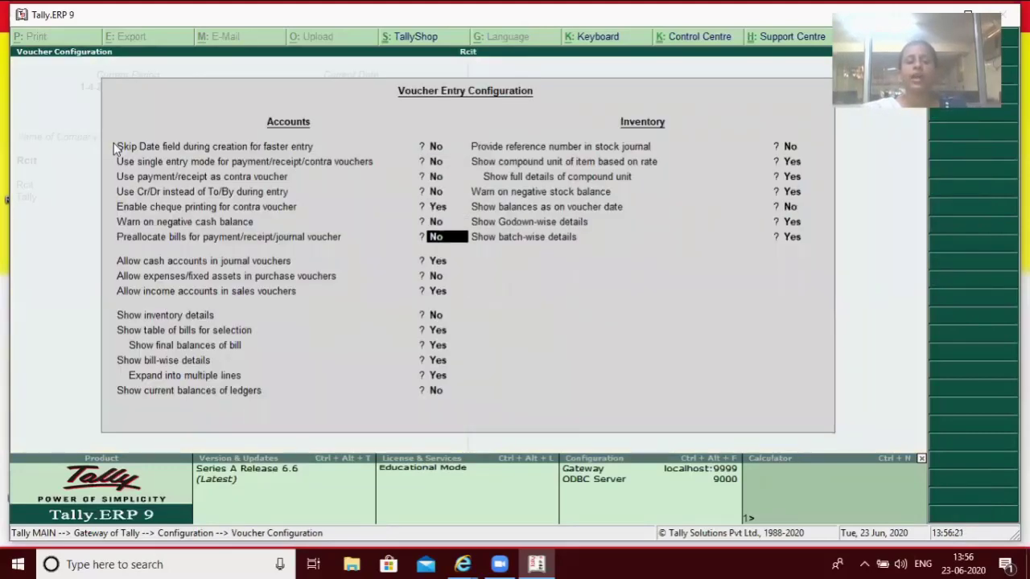
key("Down")
key("Down")
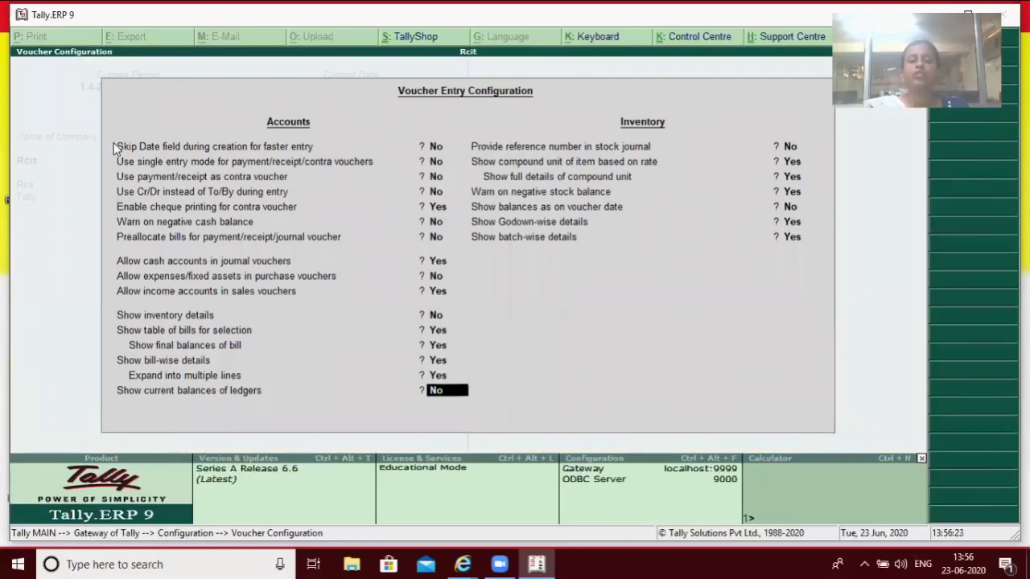
type("y")
key("Return")
type("y")
key("Return")
key("Down")
key("Down")
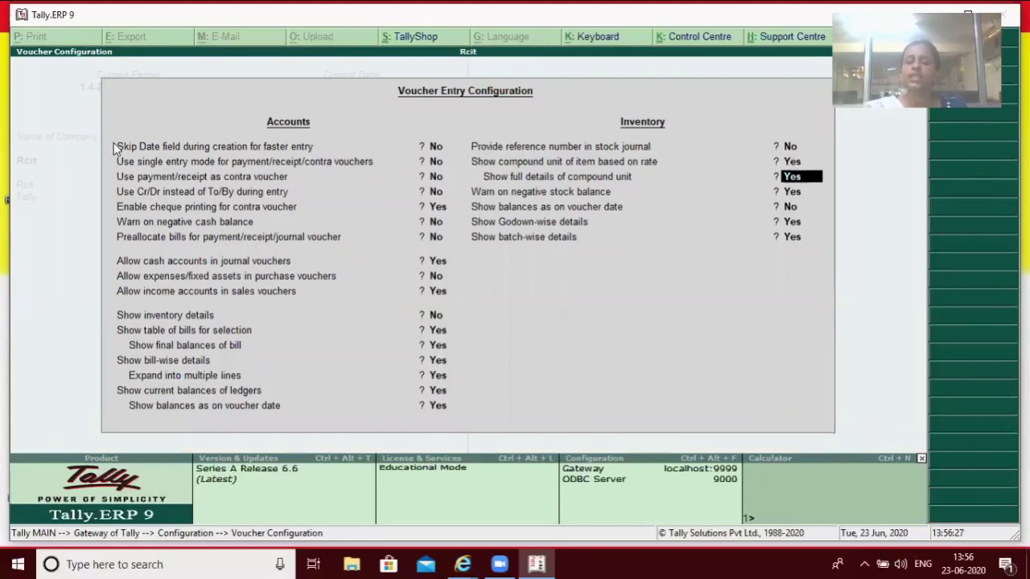
key("Down")
key("Down")
key("Return")
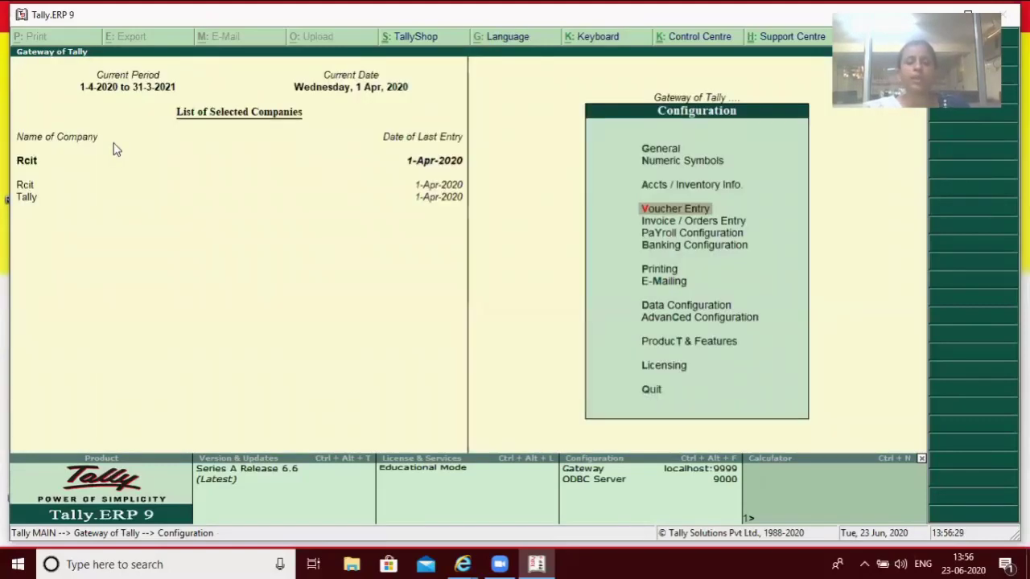
key("Escape")
Check the Cr ledger's current balance in a new payment voucher, and quit without entering an amount.
key("Return")
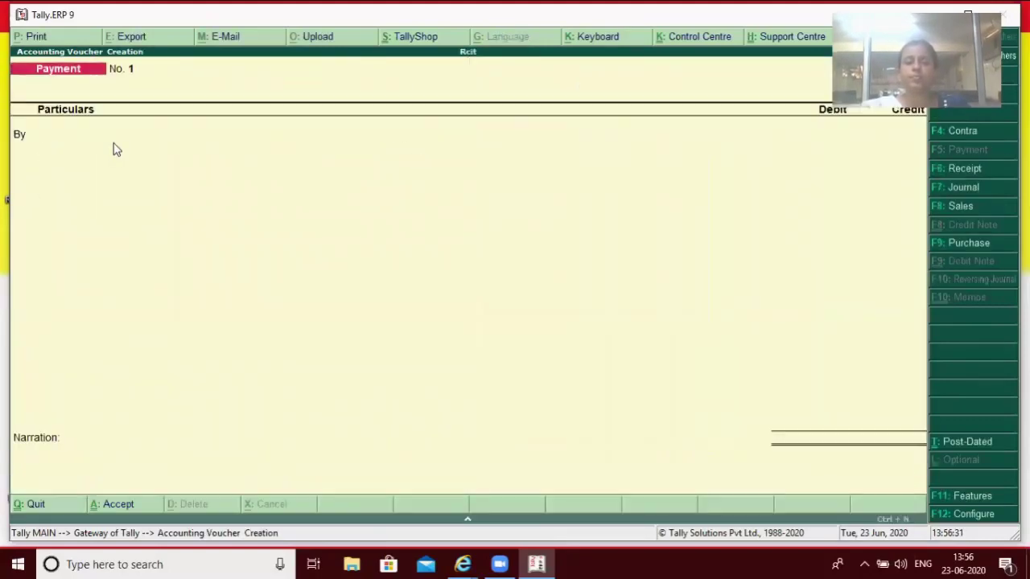
type("c")
key("Return")
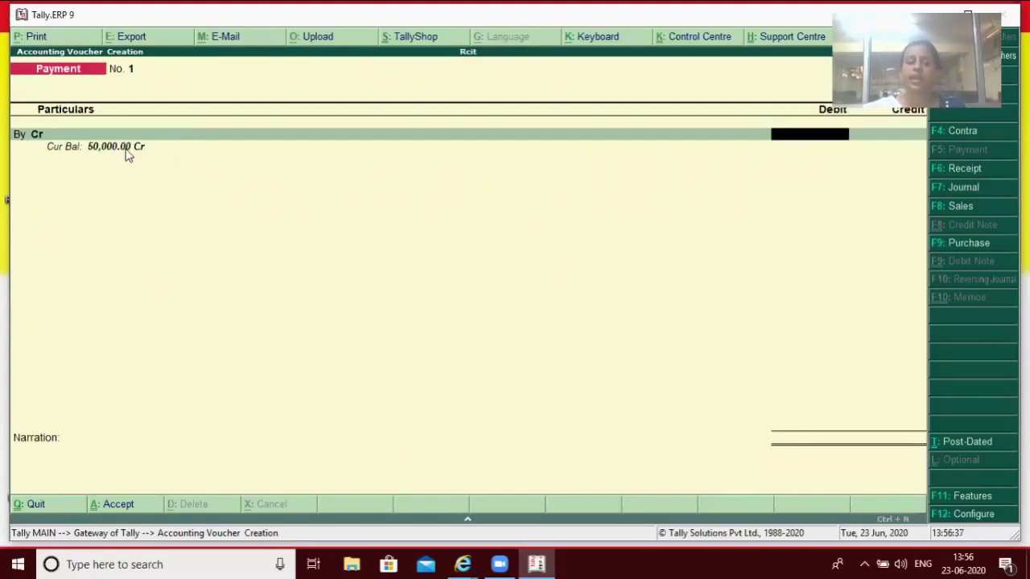
key("Escape")
key("Return")
key("Escape")
key("n")
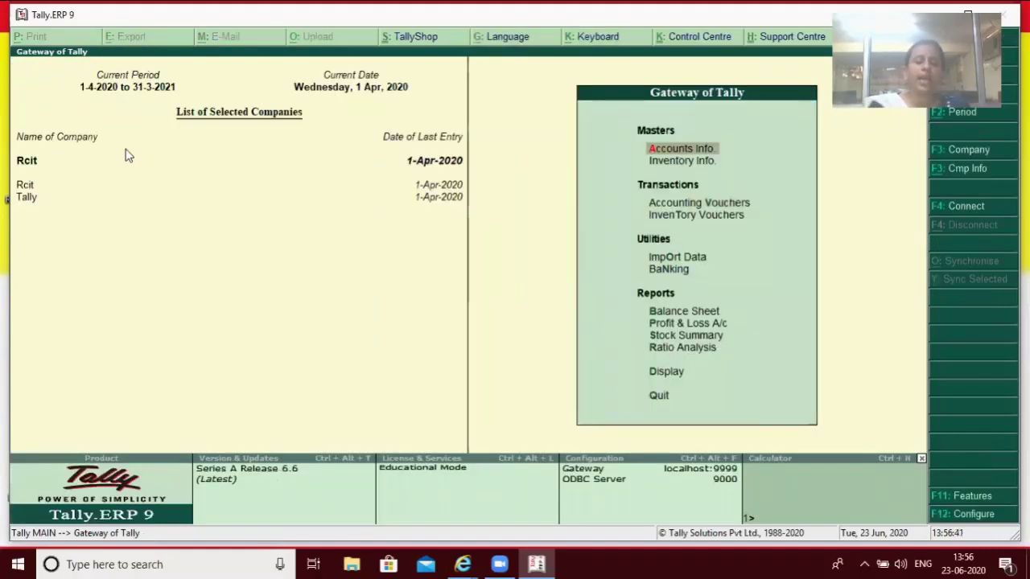
In the voucher entry configuration, set Provide reference number in stock journal to Yes and save.
key("F12")
key("Down")
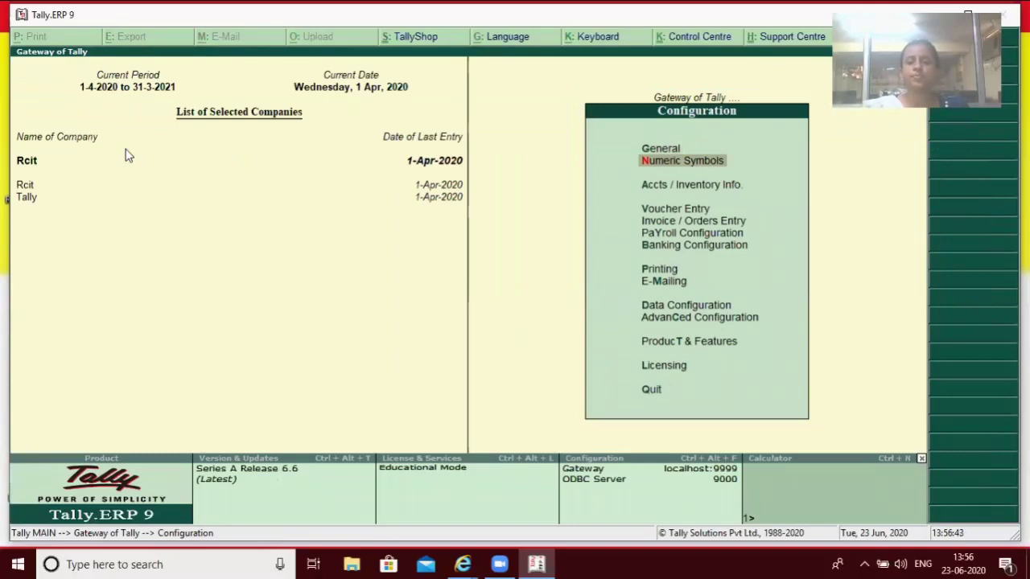
key("Down")
key("Down")
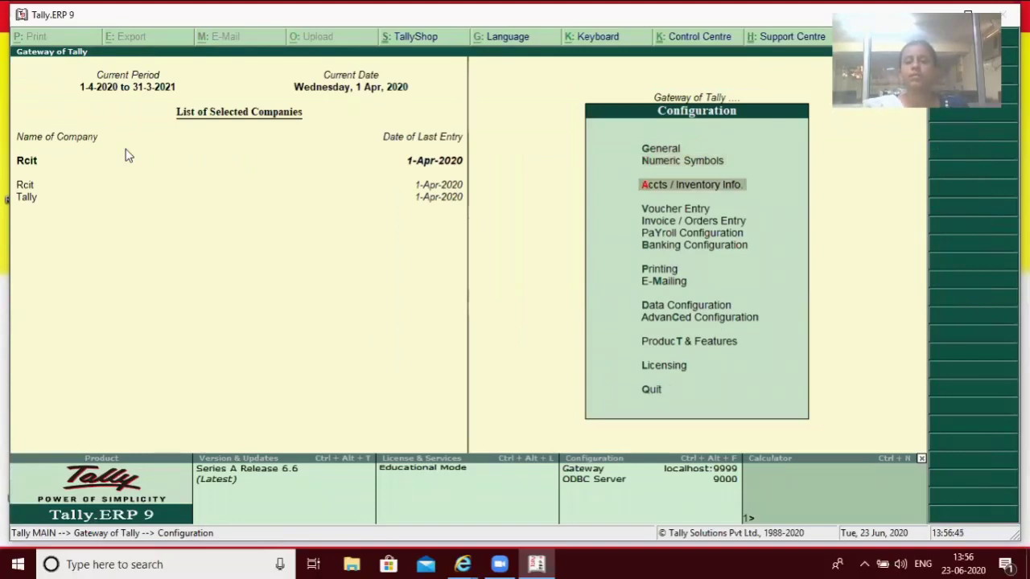
key("Return")
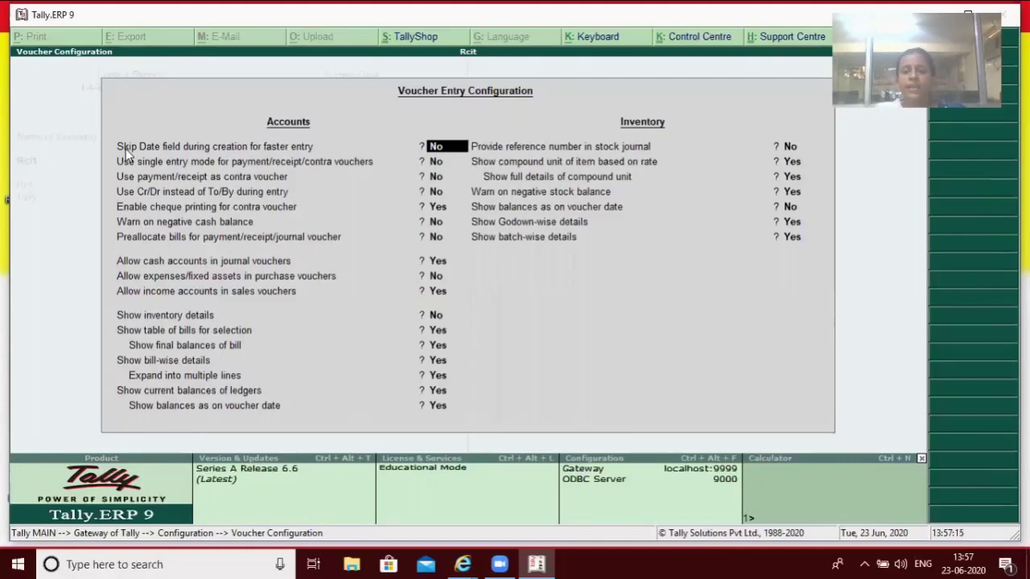
key("Down")
key("Down")
key("Down")
key("Down")
key("Down")
key("Down")
key("Down")
key("Down")
key("Down")
key("Down")
key("Down")
key("Down")
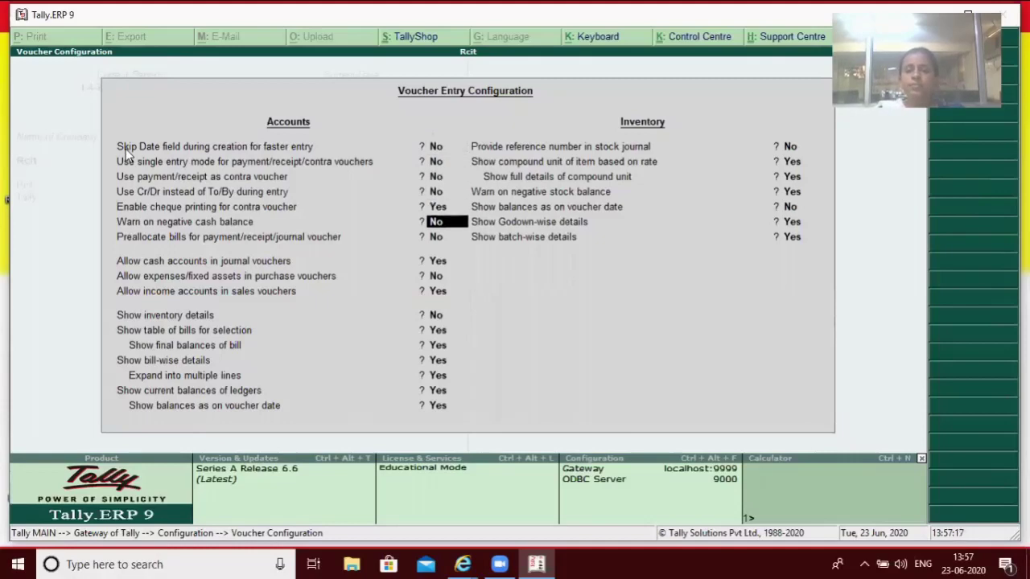
key("Down")
key("Down")
key("Down")
key("Down")
key("Down")
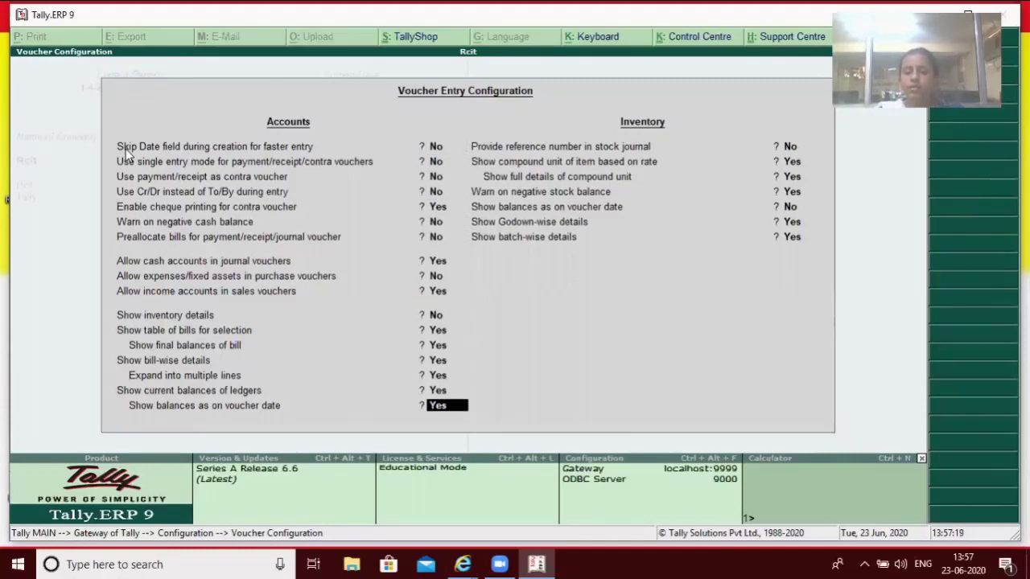
type("y")
key("Return")
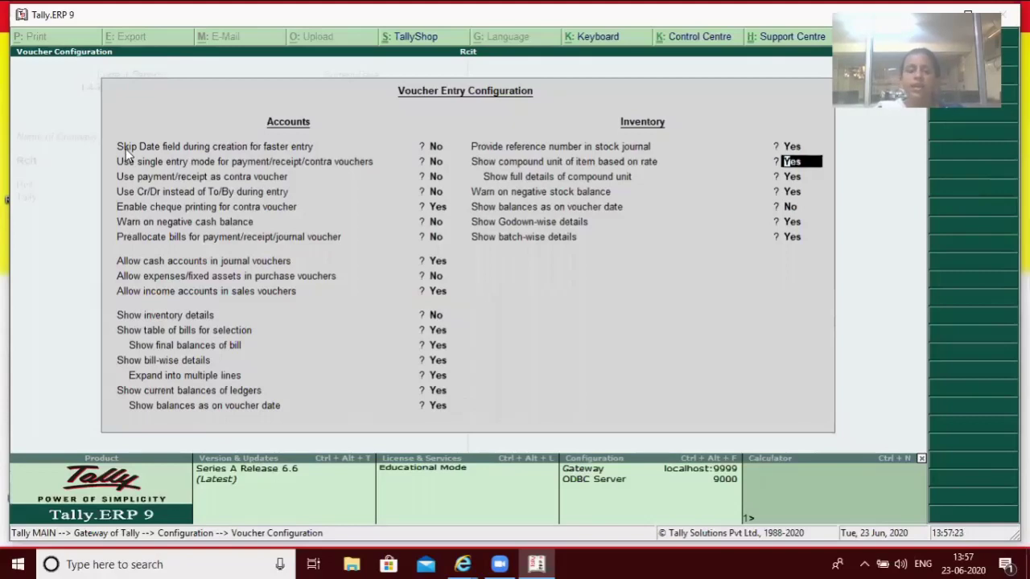
key("Return")
key("Return")
key("Return")
key("Return")
key("Return")
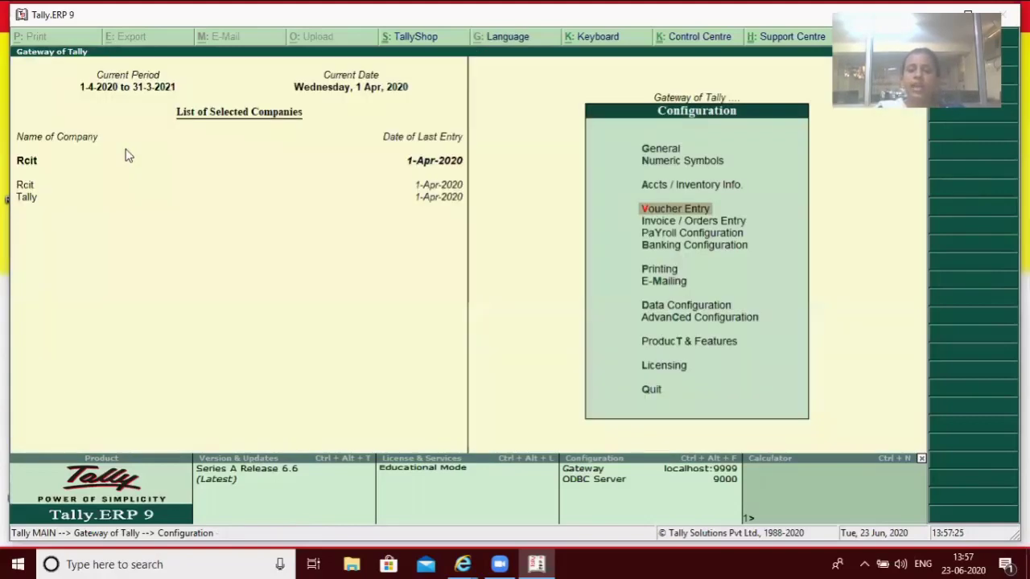
key("Escape")
Open a new stock journal inventory voucher to check for the reference number field, and quit without entering anything.
key("Down")
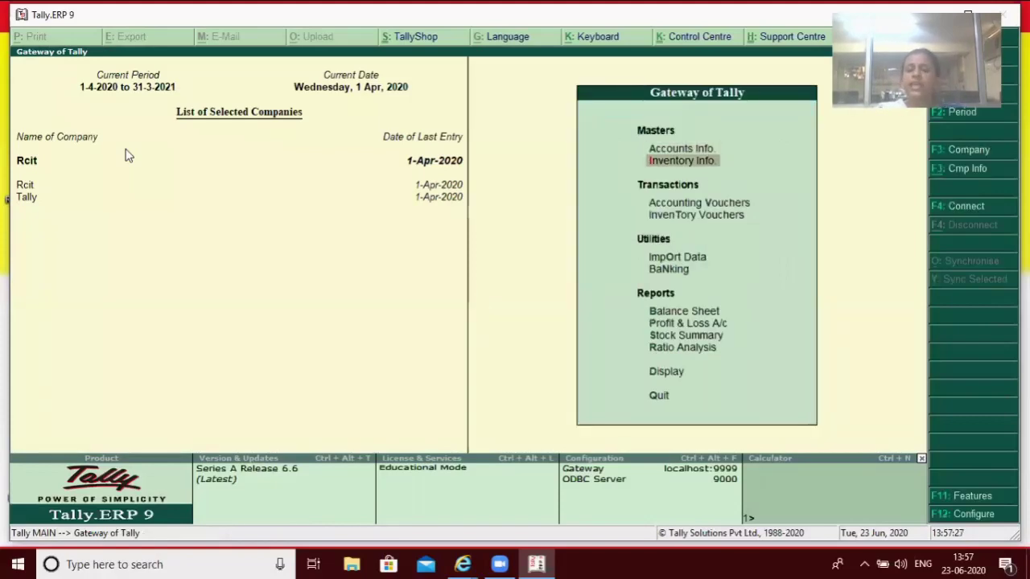
key("Down")
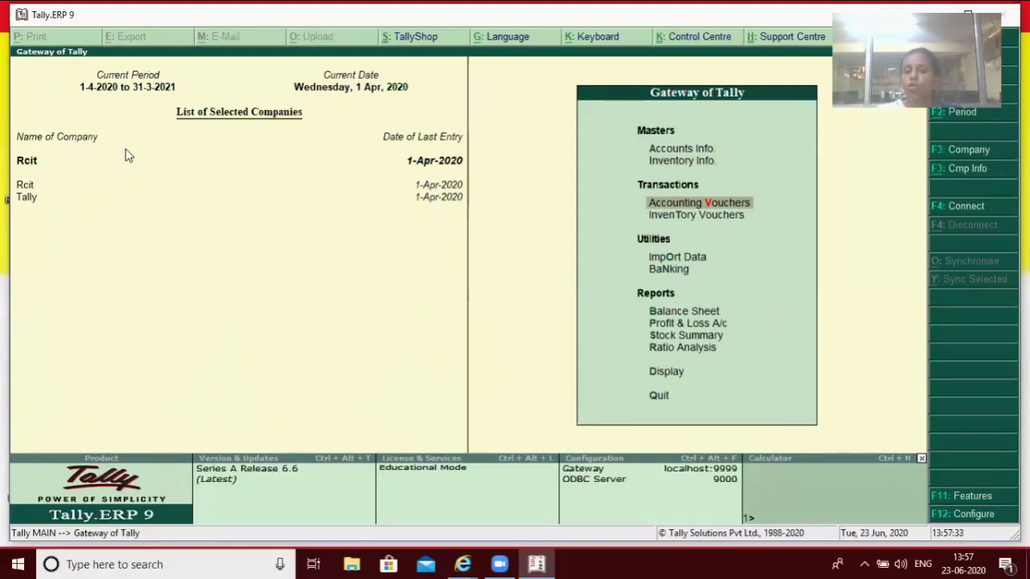
key("Down")
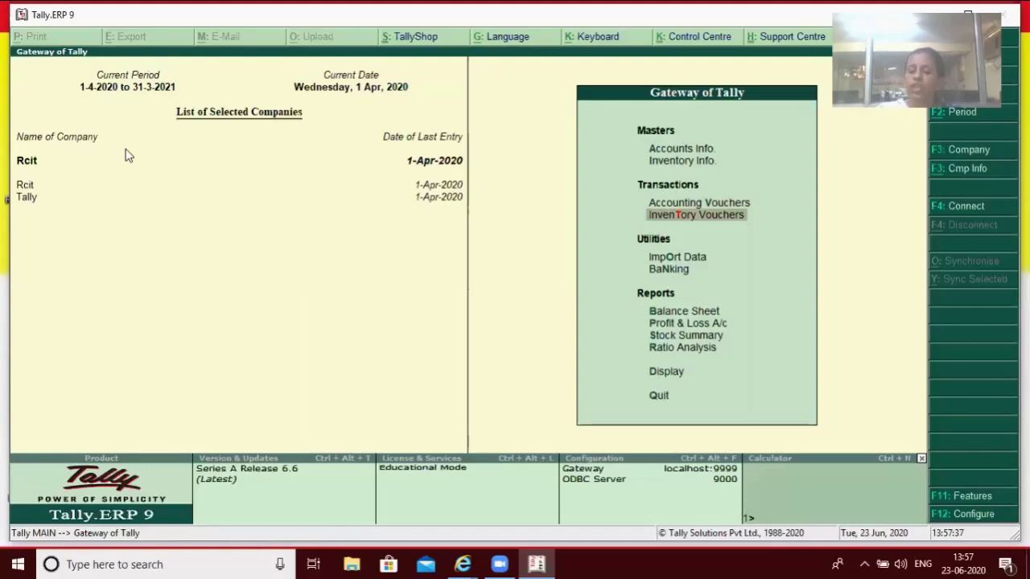
key("Return")
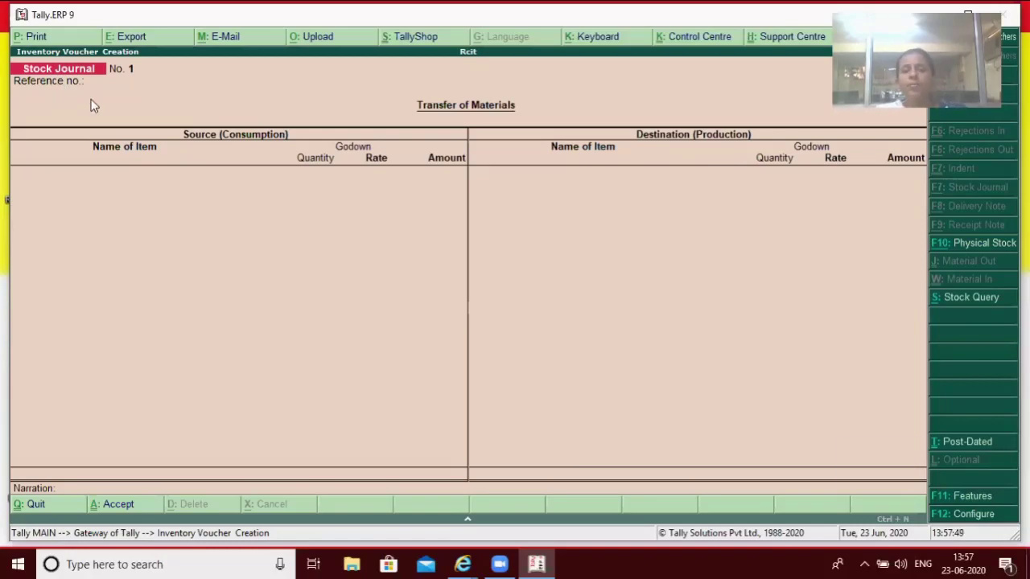
key("Escape")
key("Escape")
key("Escape")
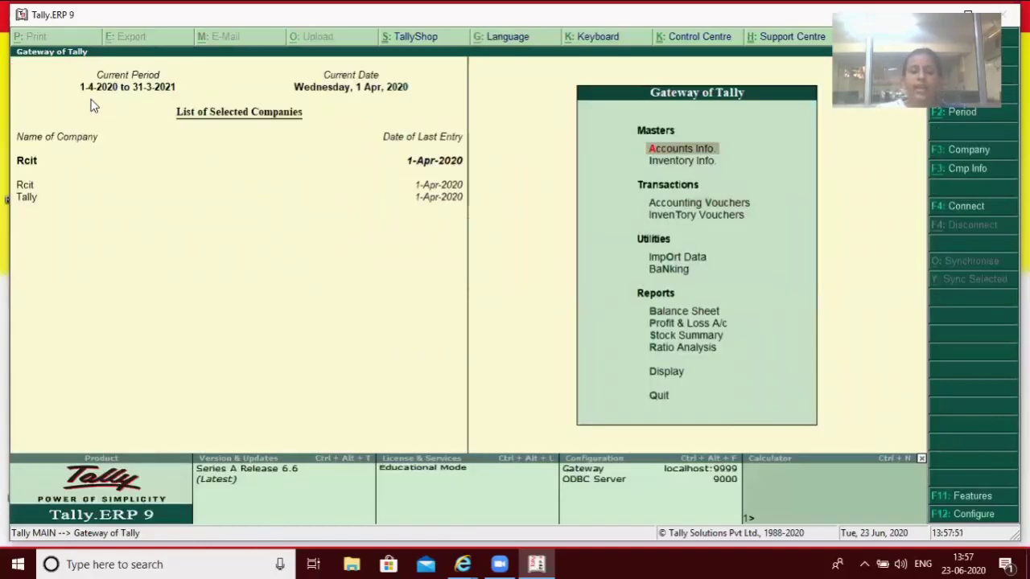
key("Escape")
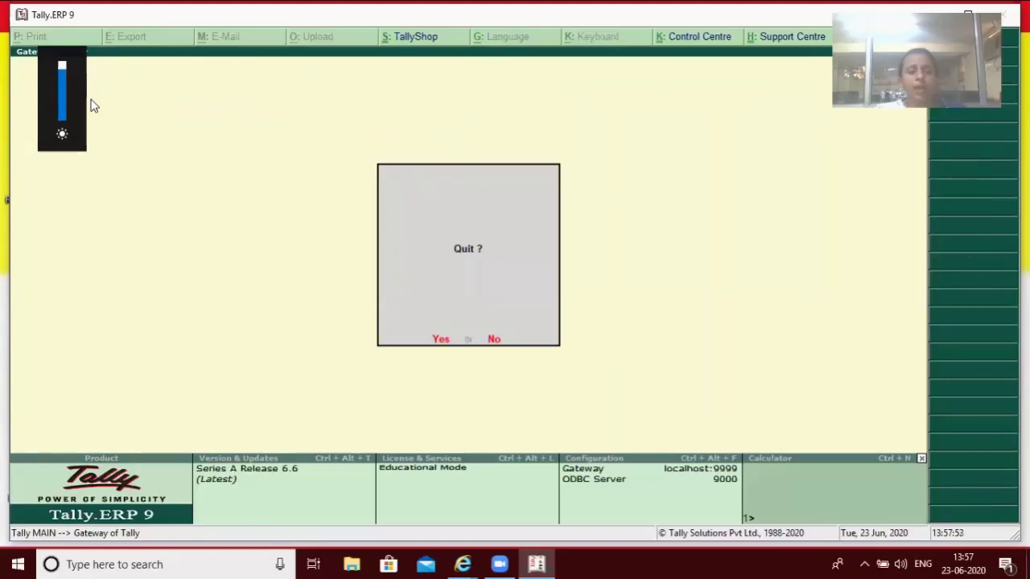
key("Escape")
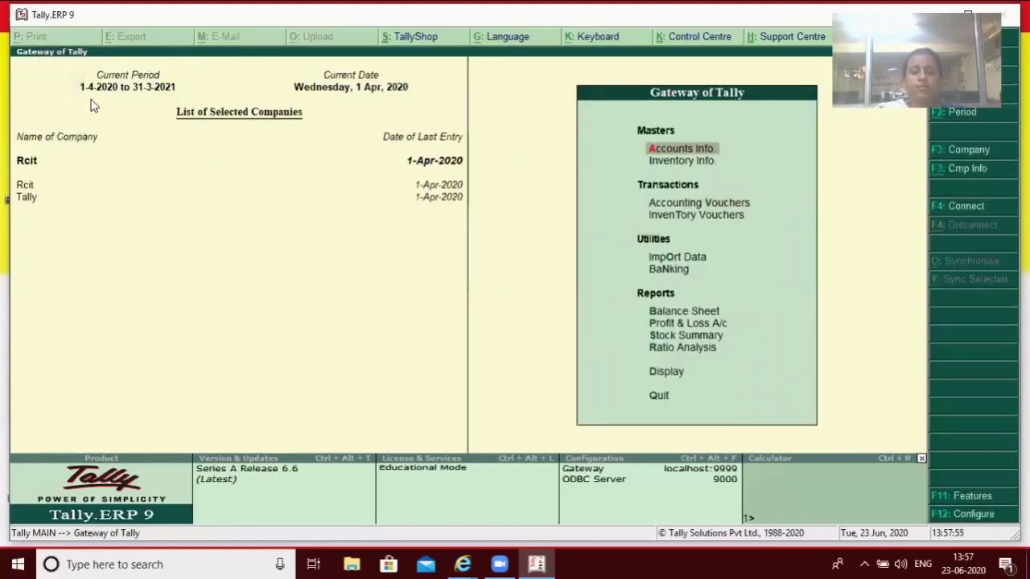
In the voucher entry configuration, set Provide reference number in stock journal to No and save.
key("F12")
key("Down")
key("Down")
key("Down")
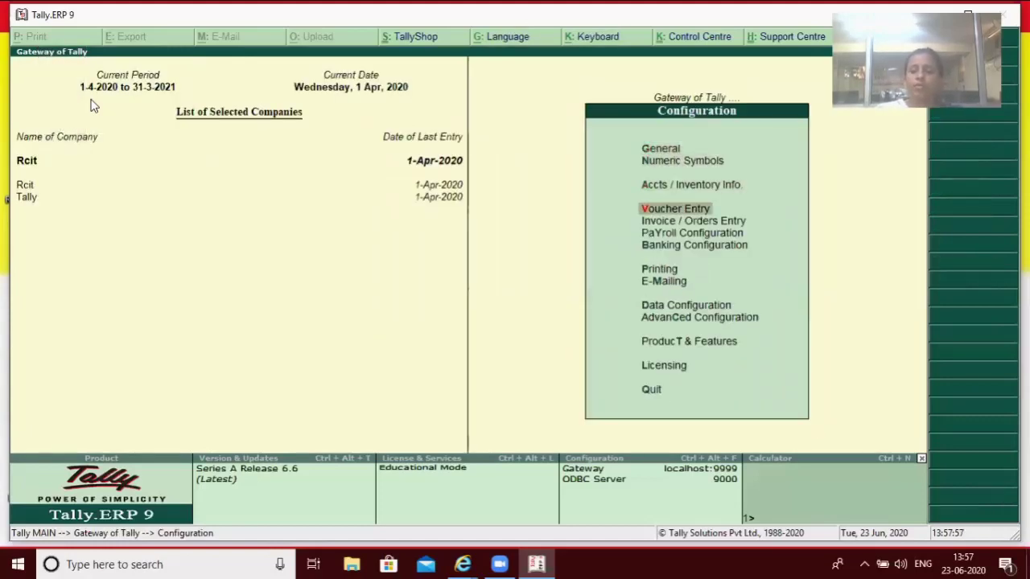
key("Return")
key("Down")
key("Down")
key("Down")
key("Down")
key("Down")
key("Down")
key("Down")
key("Down")
key("Down")
key("Down")
key("Down")
key("Down")
key("Down")
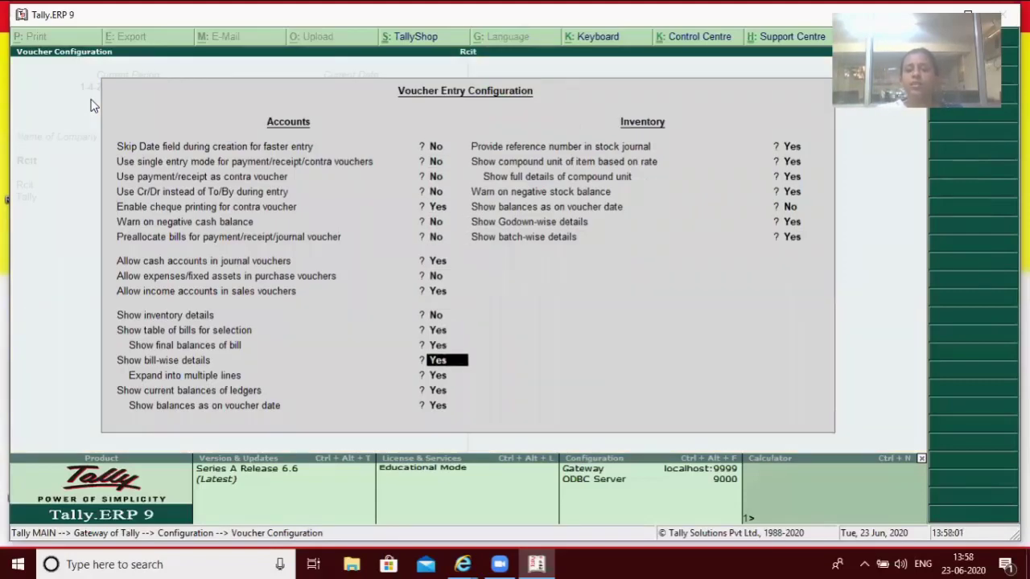
key("Down")
key("Down")
key("Down")
key("Down")
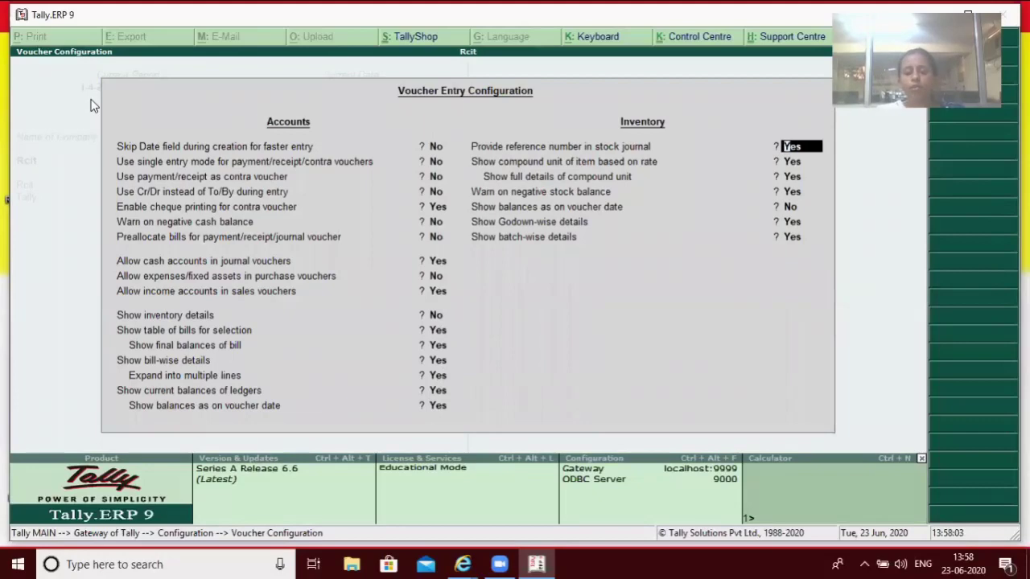
key("n")
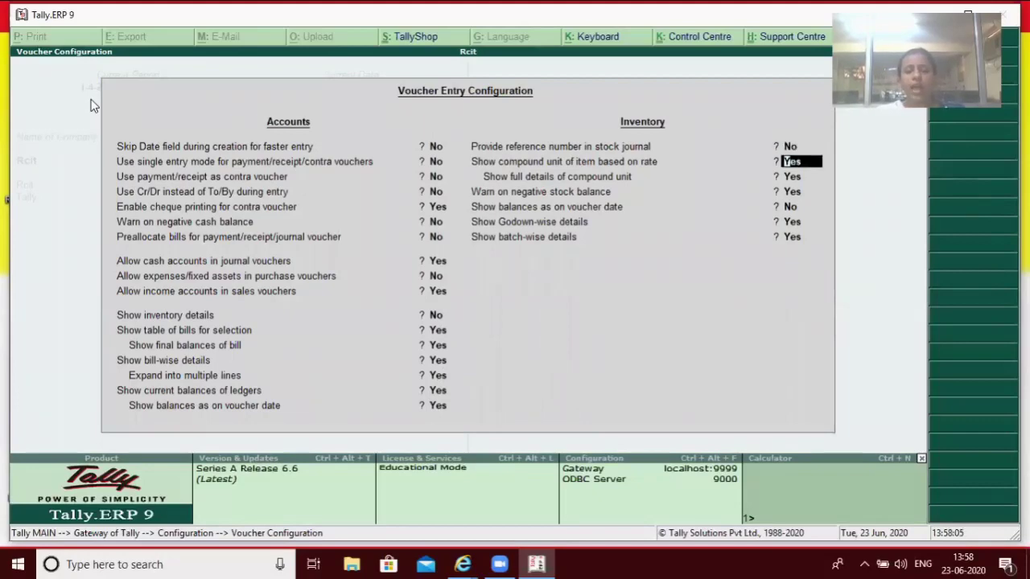
key("ctrl+a")
key("Escape")
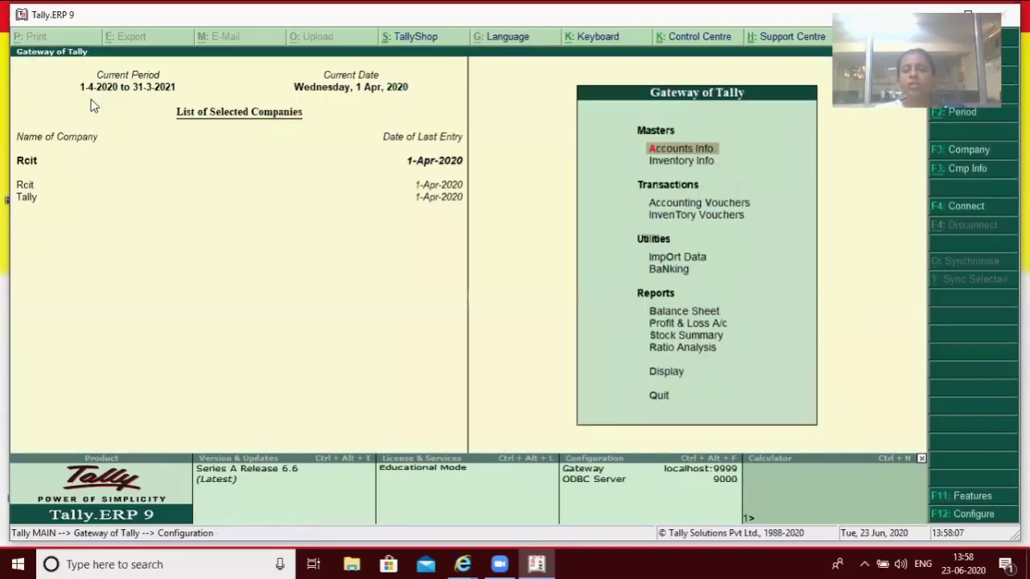
Check the stock journal voucher header again with the reference number option turned off, and quit the voucher.
key("Down")
key("Down")
key("Down")
key("Down")
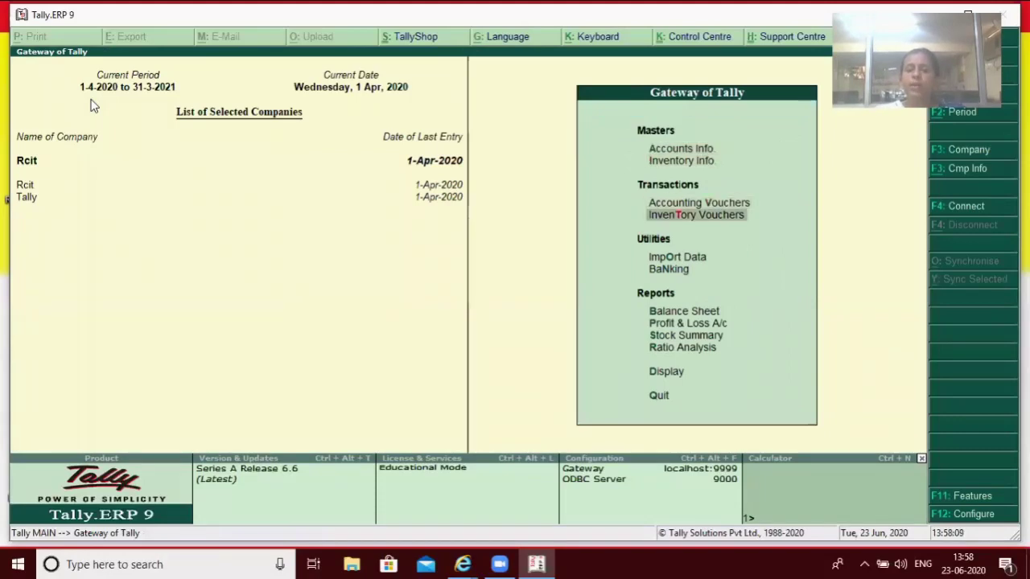
key("Up")
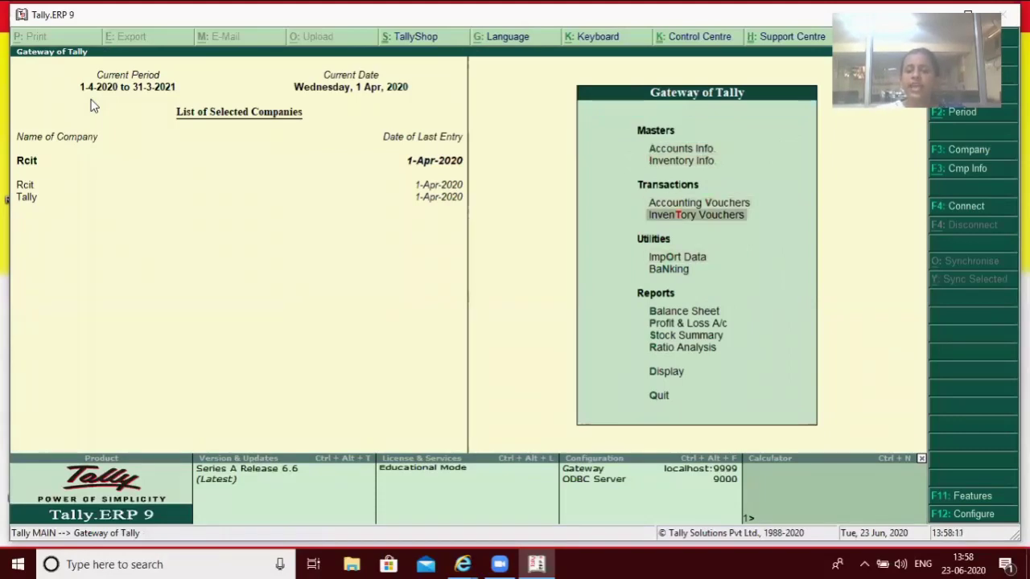
key("Return")
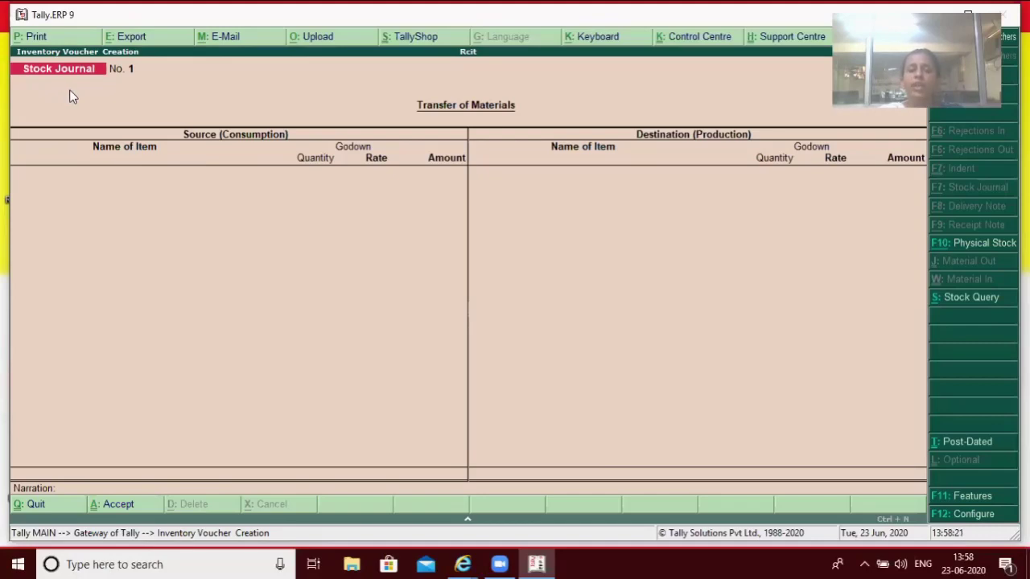
key("Escape")
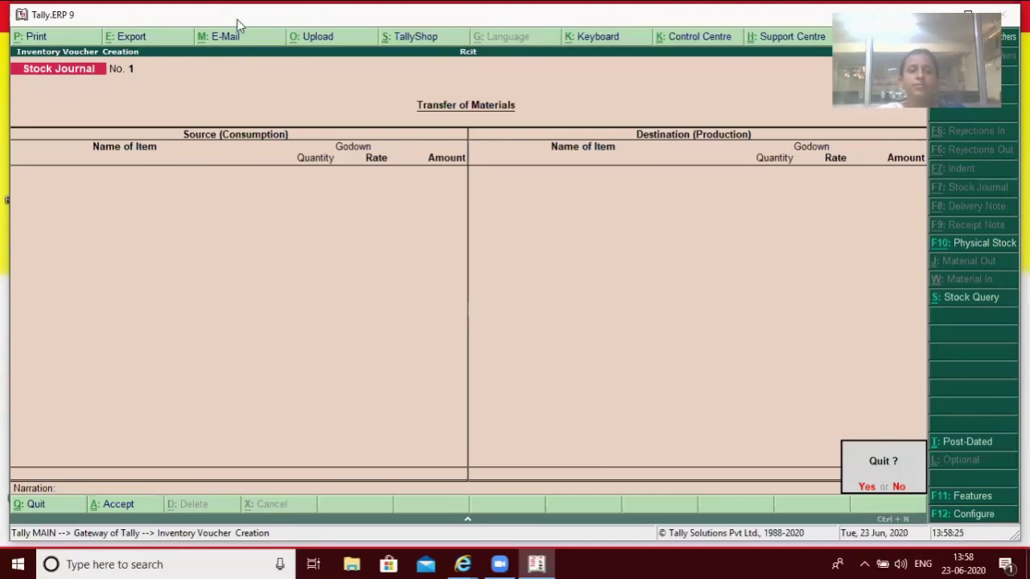
key("y")
key("Escape")
key("n")
Review the compound unit and other inventory options in the voucher entry configuration, and leave without changing them.
key("F12")
key("Down")
key("Down")
key("Down")
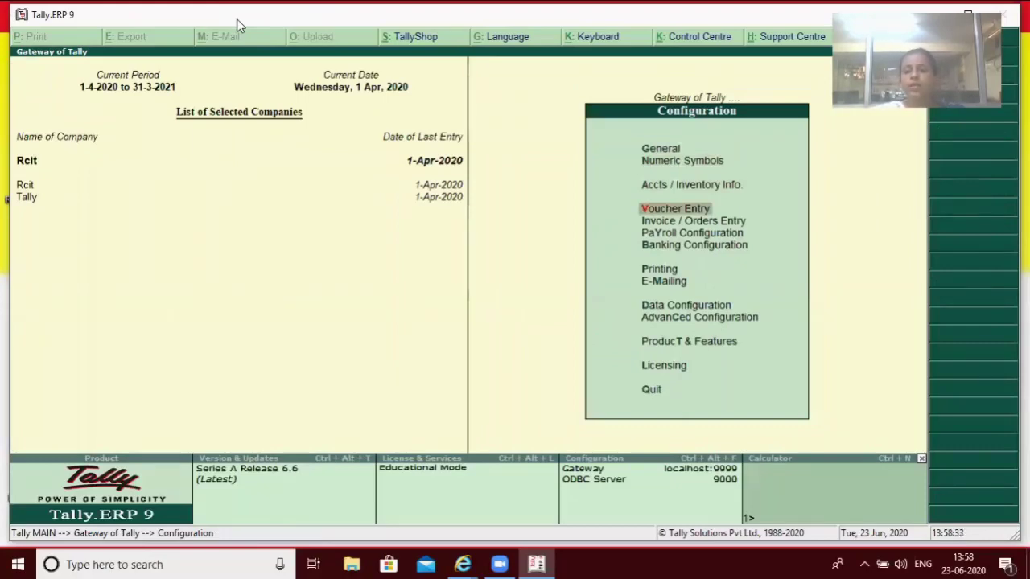
key("Return")
key("Down")
key("Down")
key("Down")
key("Down")
key("Down")
key("Down")
key("Down")
key("Down")
key("Down")
key("Down")
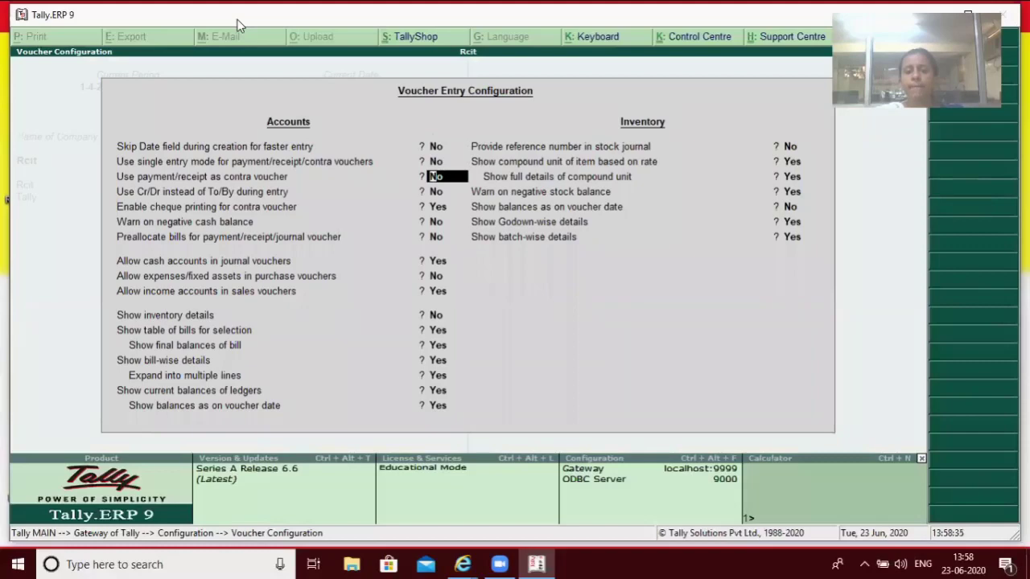
key("Down")
key("Down")
key("Down")
key("Down")
key("Down")
key("Down")
key("Down")
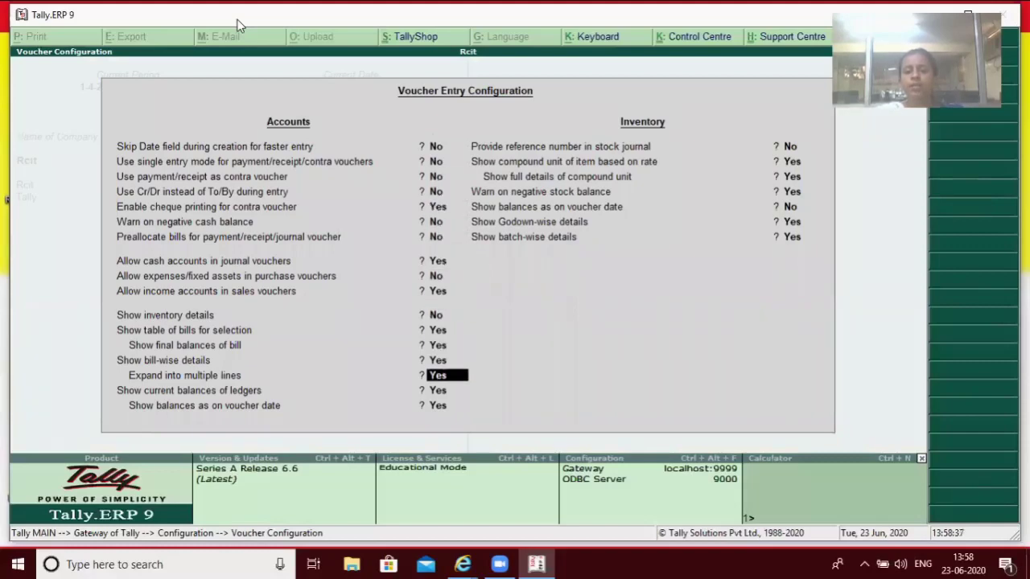
key("Down")
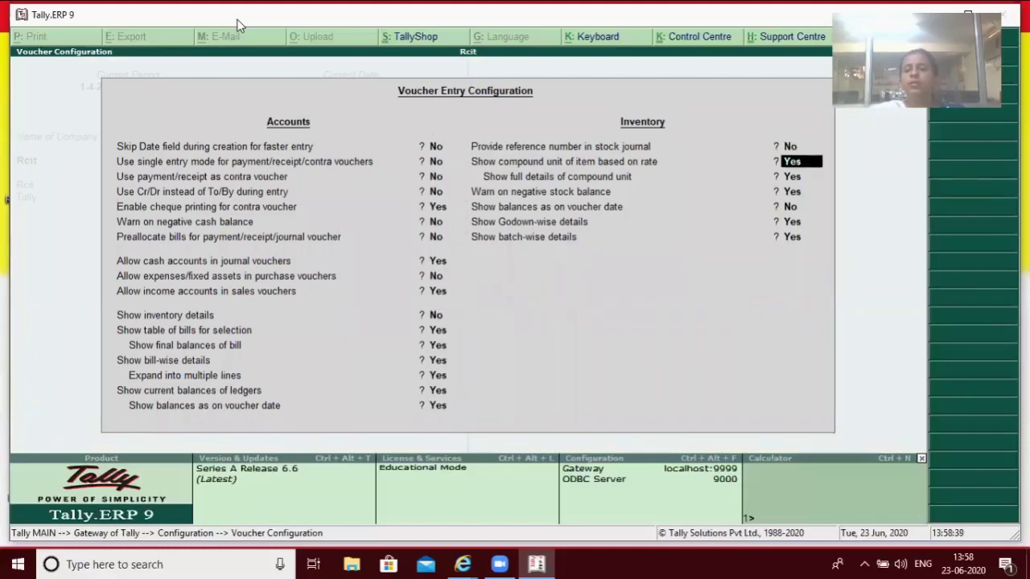
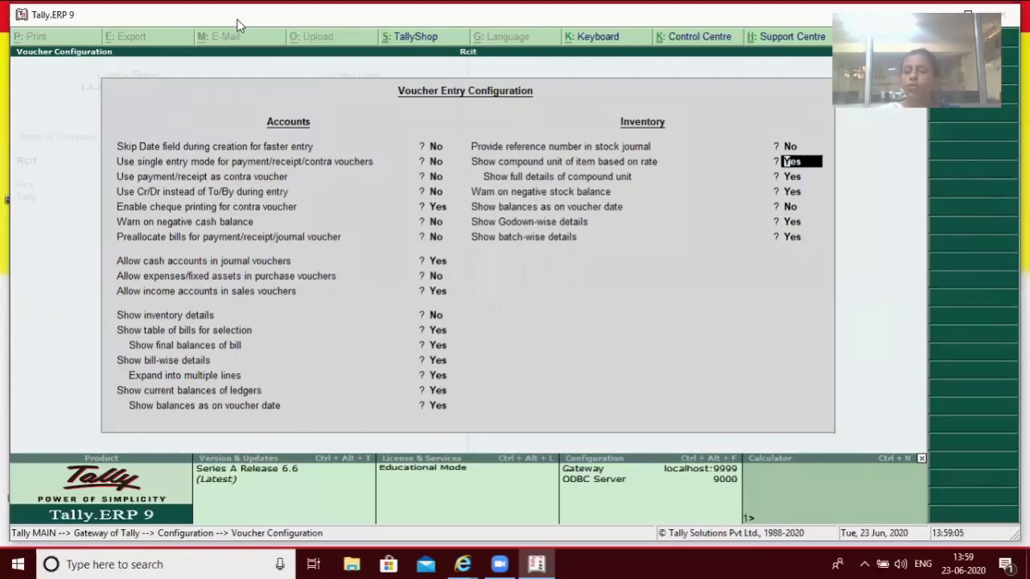
key("Return")
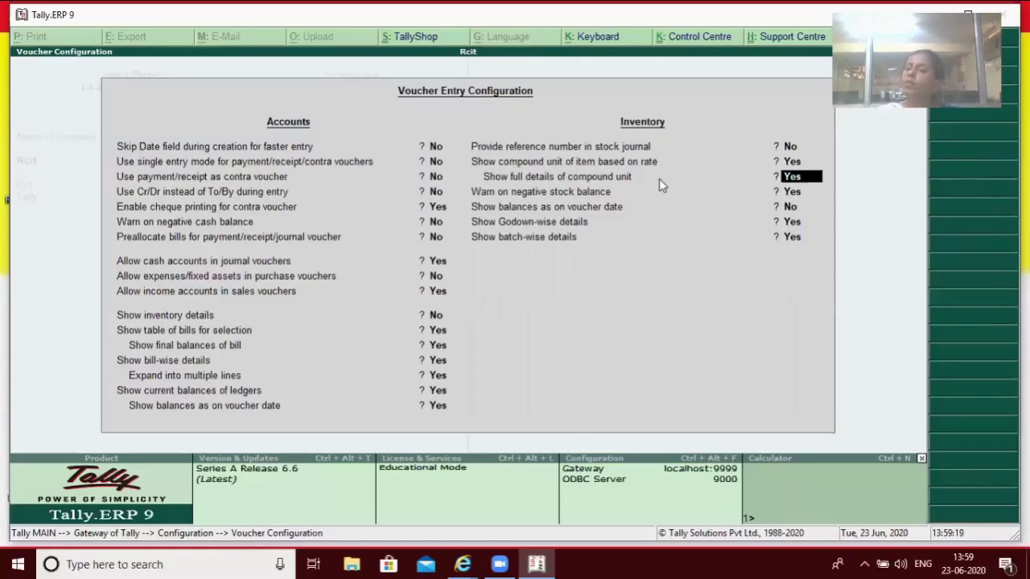
key("Down")
key("Down")
key("Down")
key("Down")
key("Down")
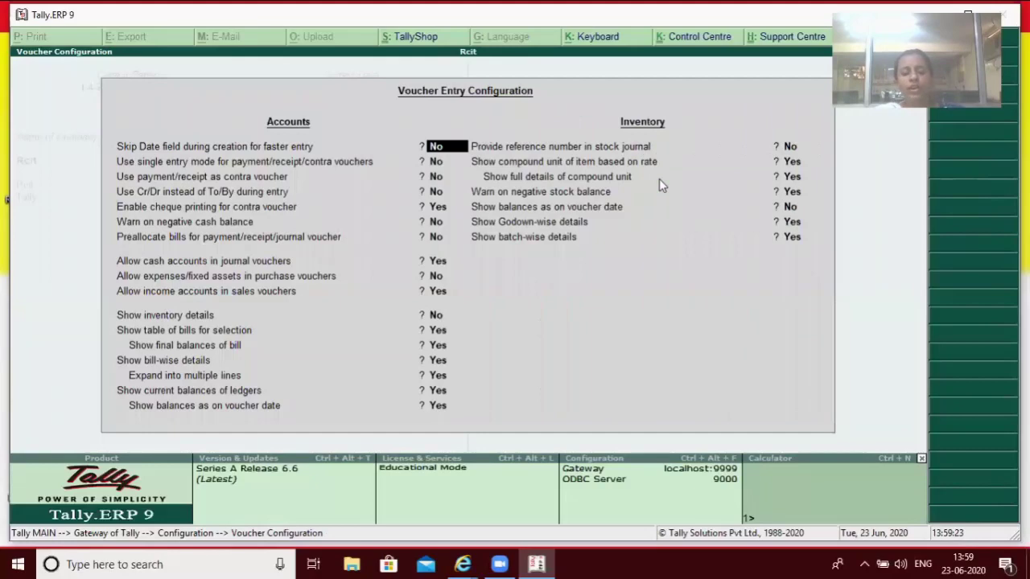
key("Escape")
key("Escape")
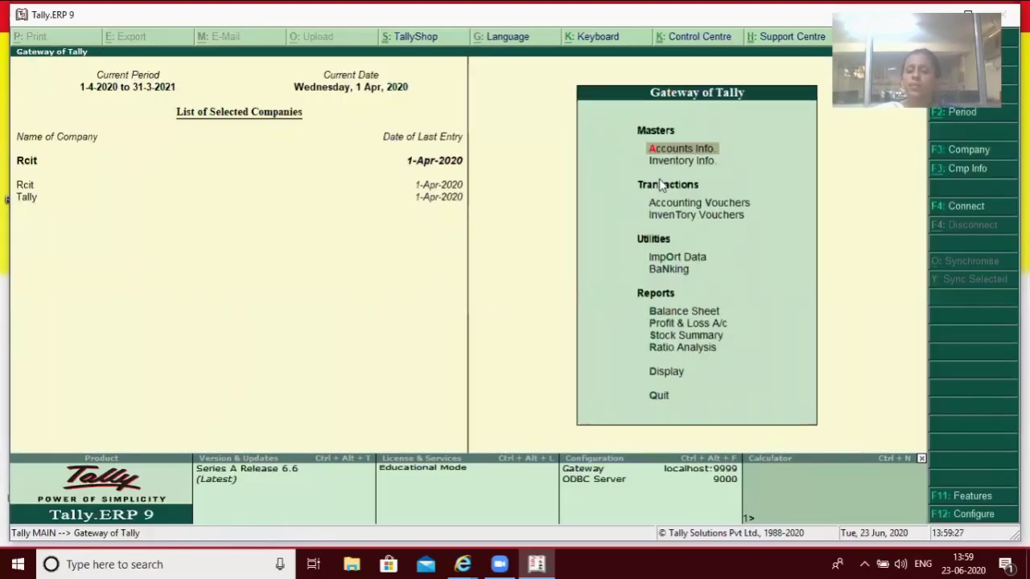
Create a simple inventory unit of measure with symbol kt, formal name Kiwantal and 0 decimal places.
key("Down")
key("Return")
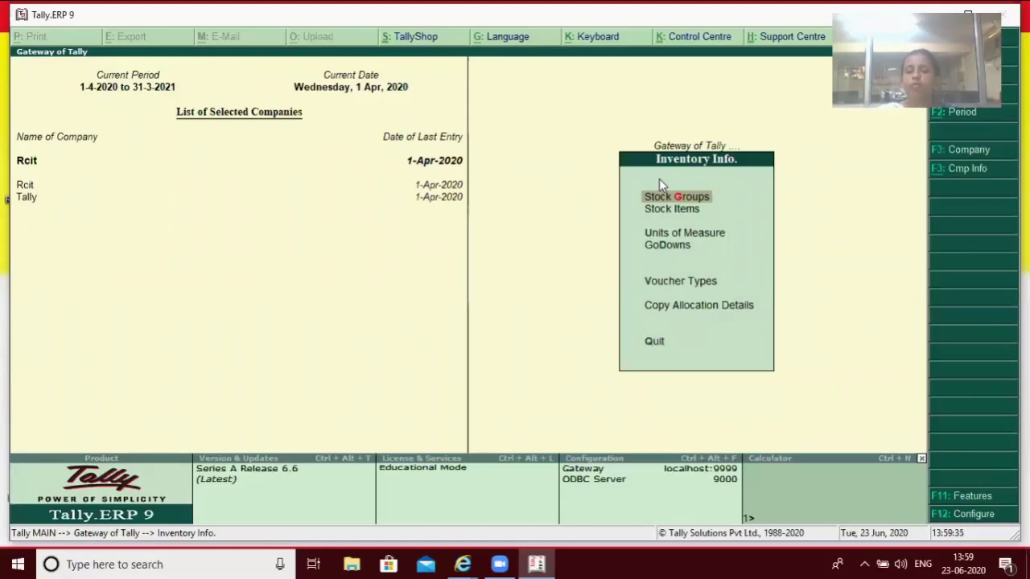
key("Down")
key("Down")
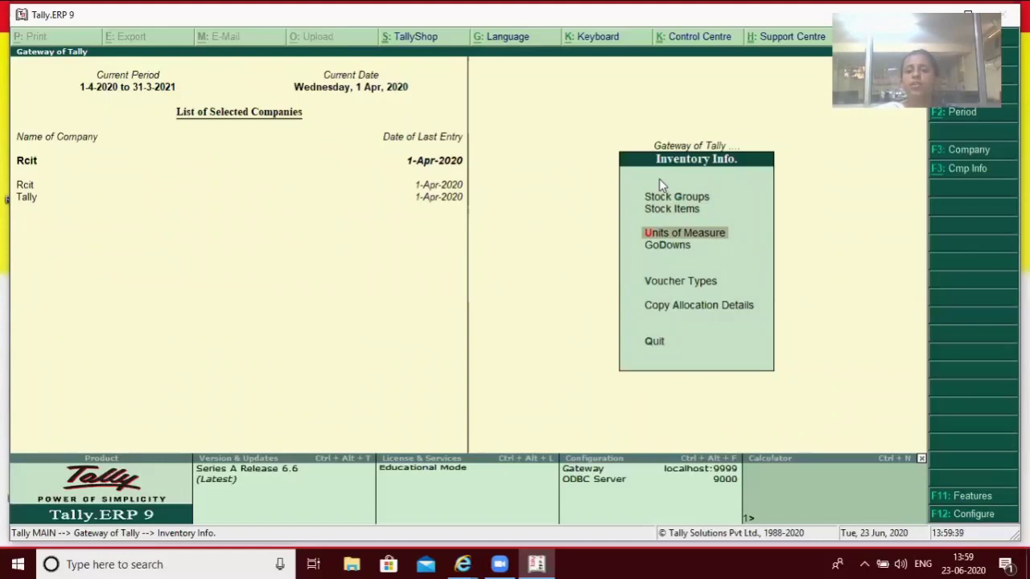
key("Return")
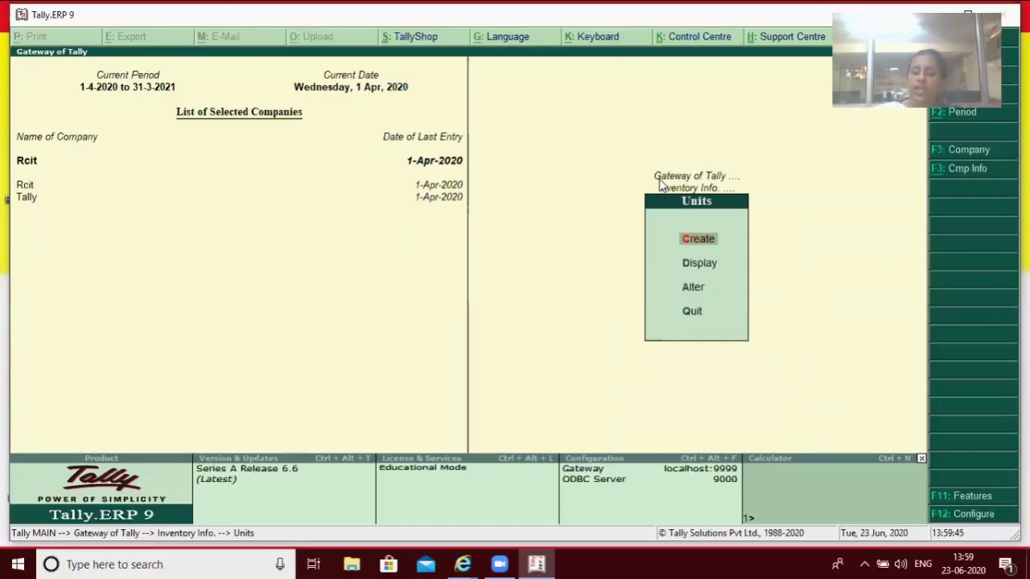
key("Return")
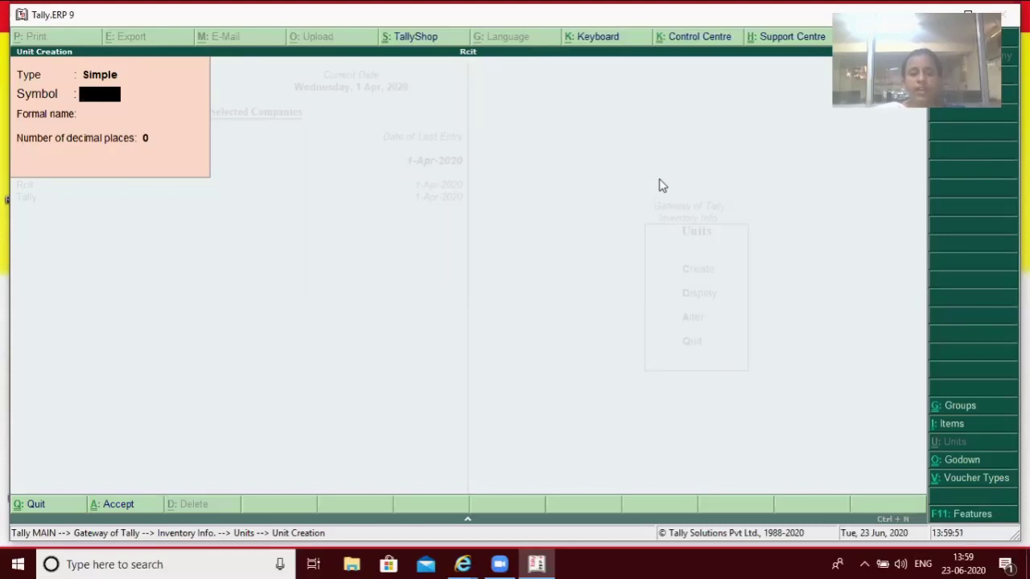
type("kt")
key("Return")
type("Ki")
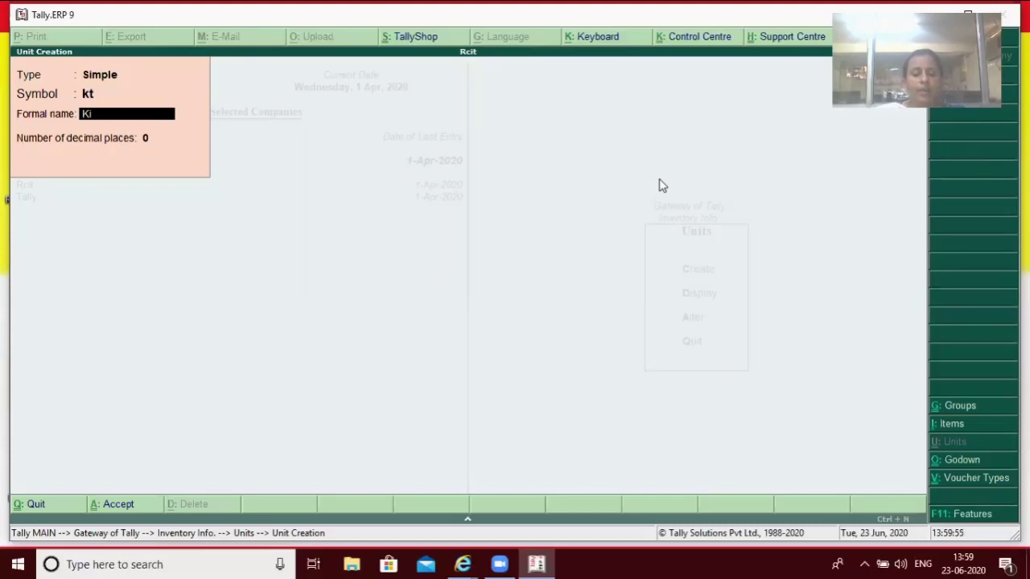
type("wa")
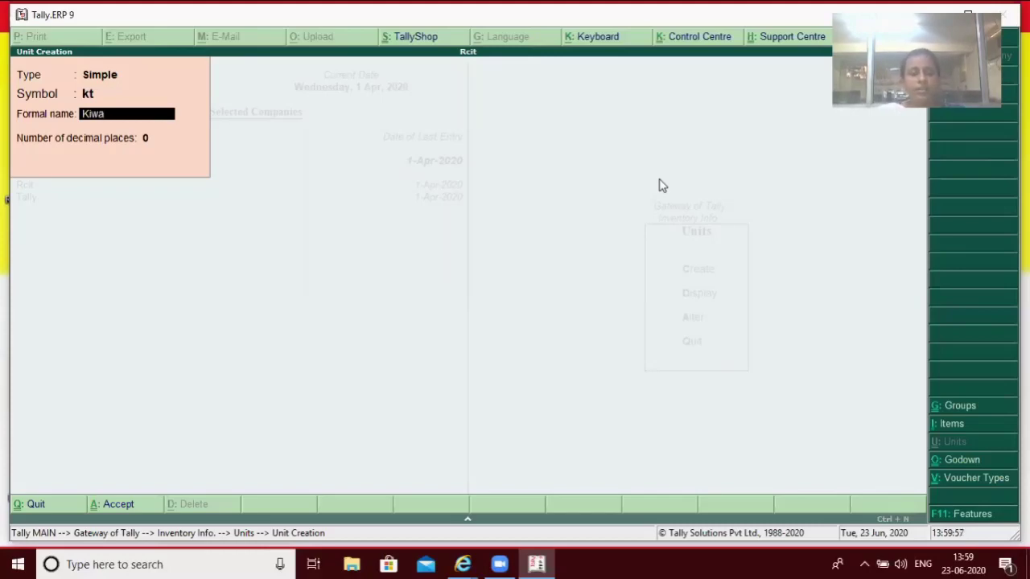
type("ntal")
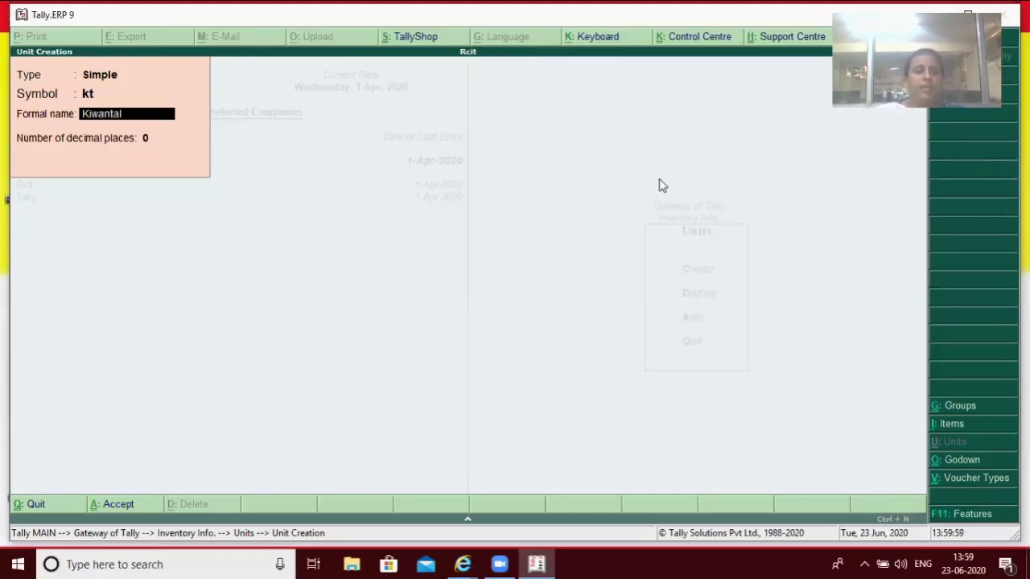
key("Return")
key("Return")
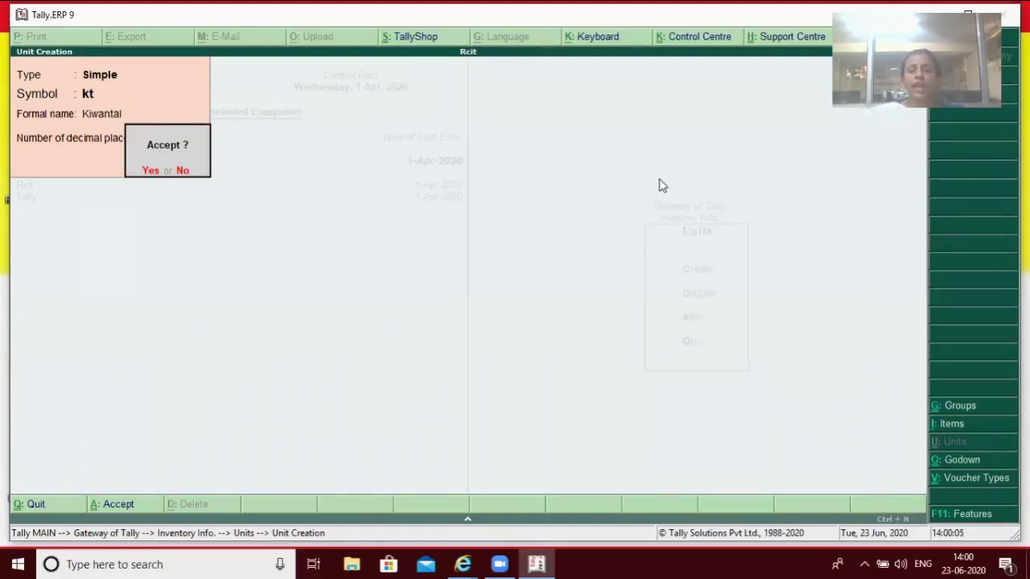
key("Return")
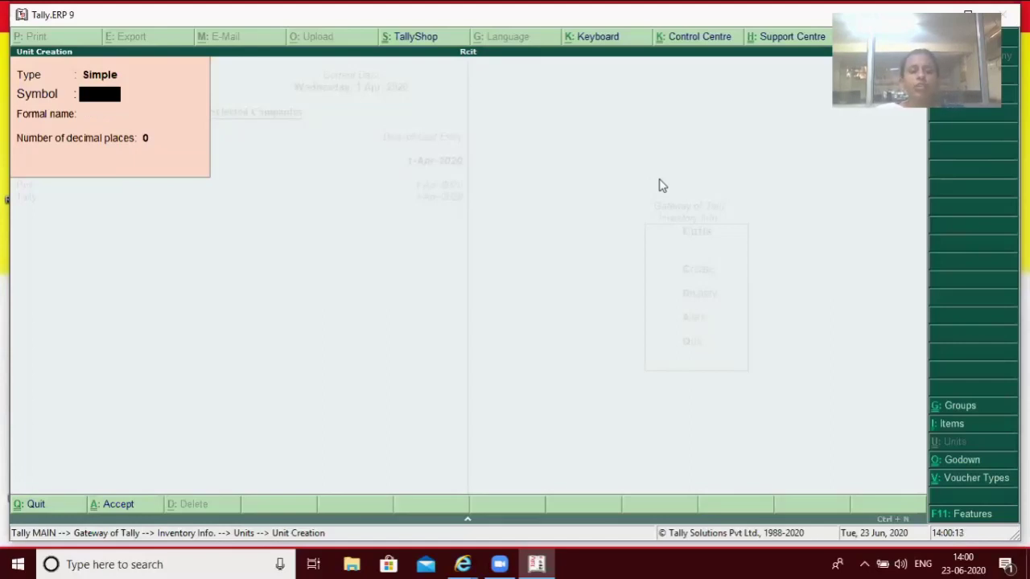
Create a second simple unit with symbol kg, formal name Kilo Gram and 0 decimal places, and leave unit creation.
type("kg")
key("Return")
type("Kilo Gram")
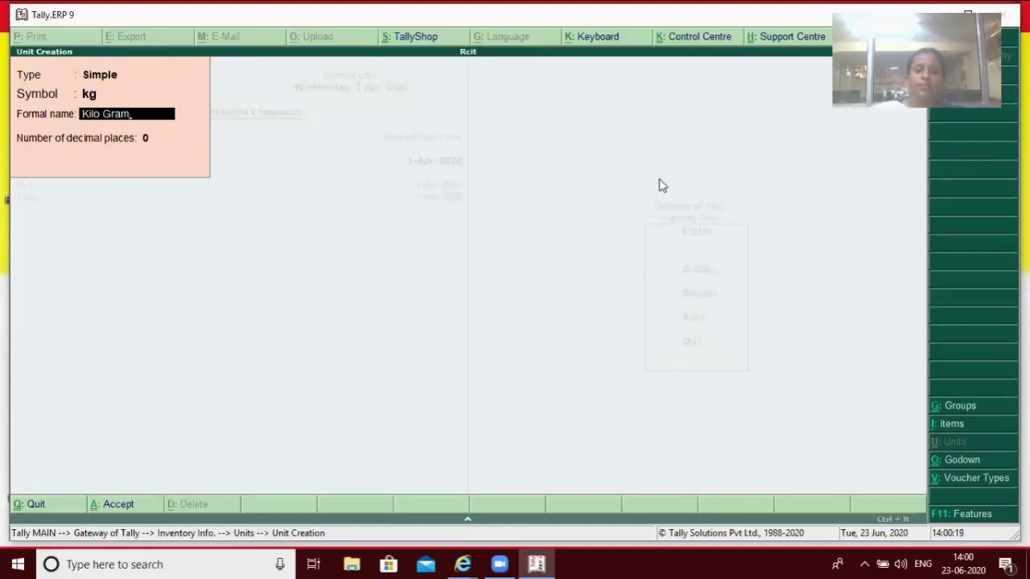
key("Return")
key("Return")
key("Return")
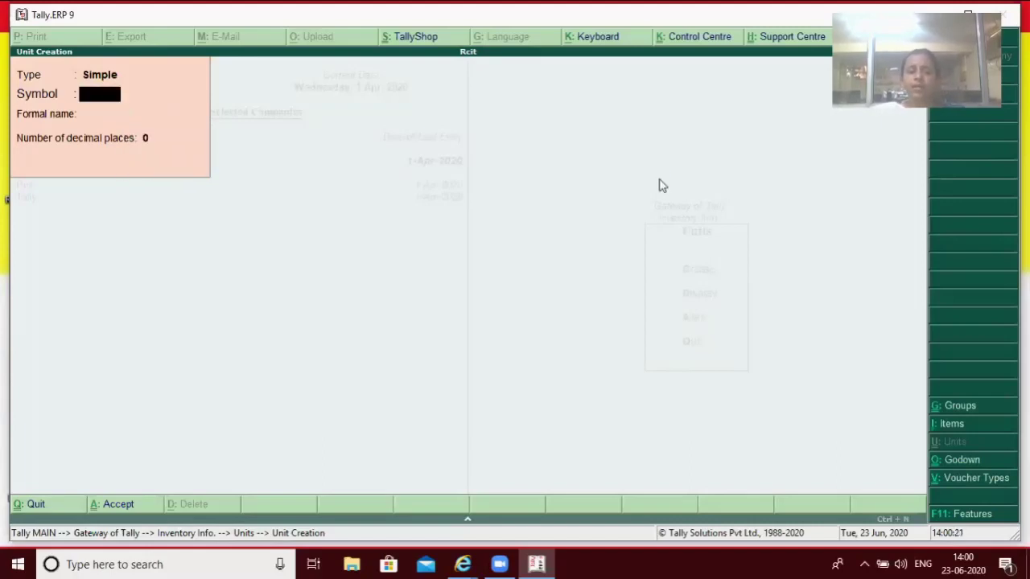
key("Escape")
key("y")
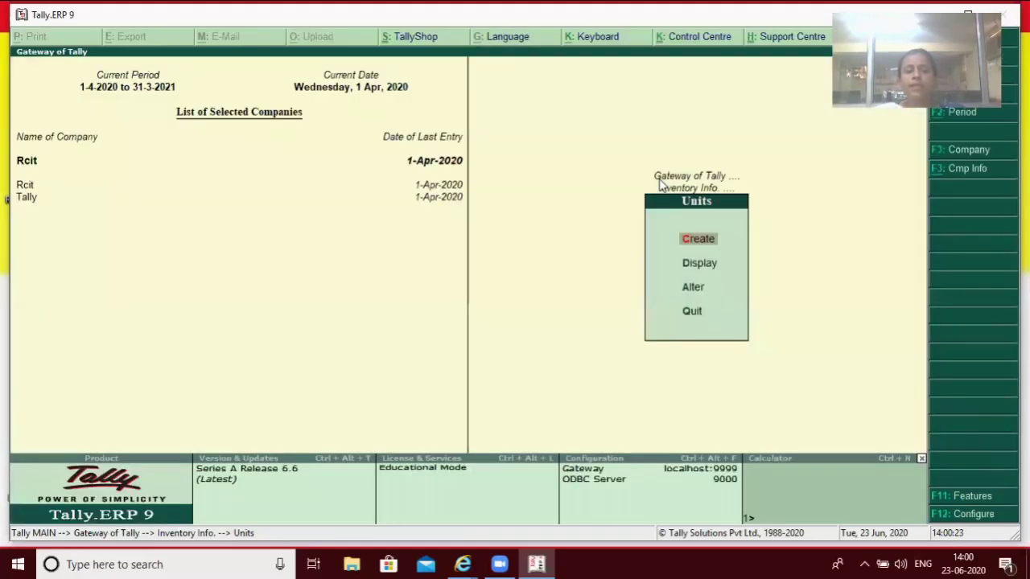
key("Escape")
key("Escape")
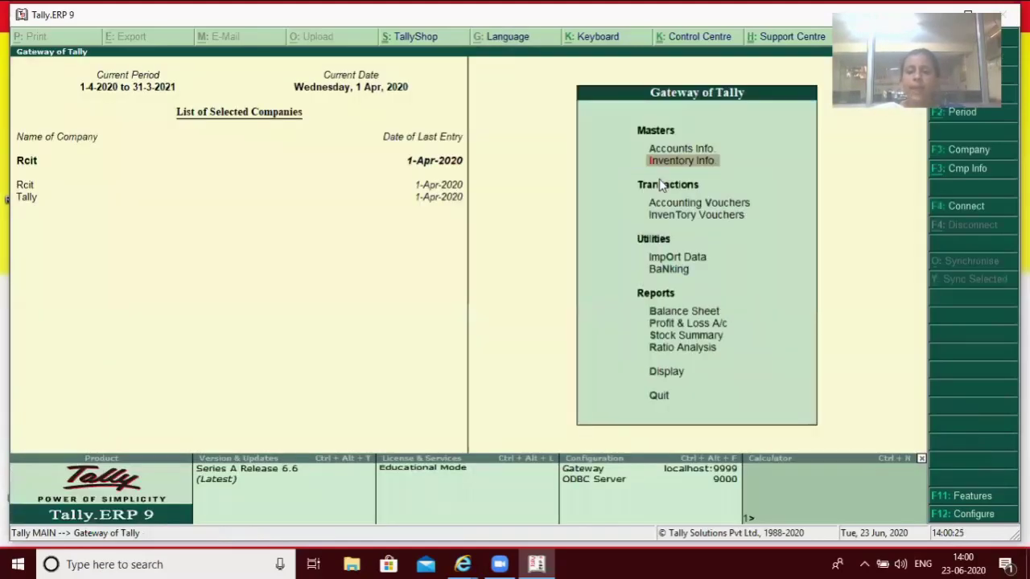
Start a new single stock item named Sugar, adding no other-language name and leaving default ledgers for invoicing at No.
key("Return")
key("Down")
key("Return")
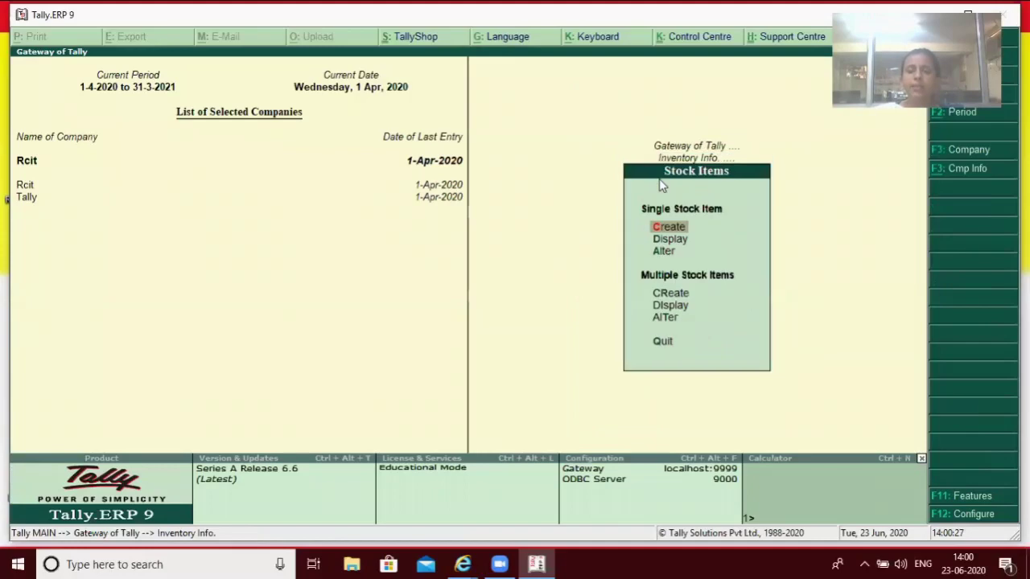
key("Return")
type("S")
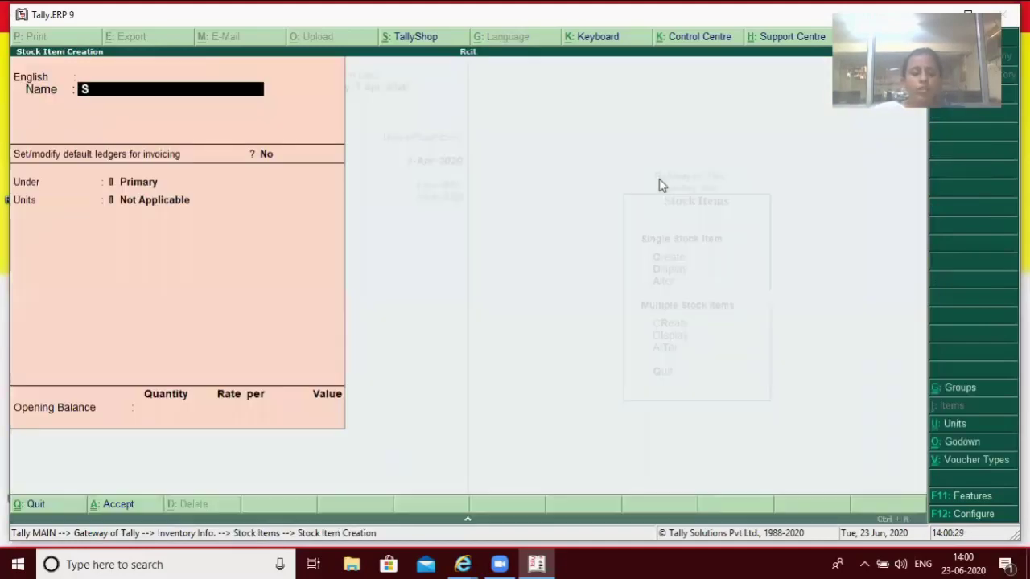
type("ugar")
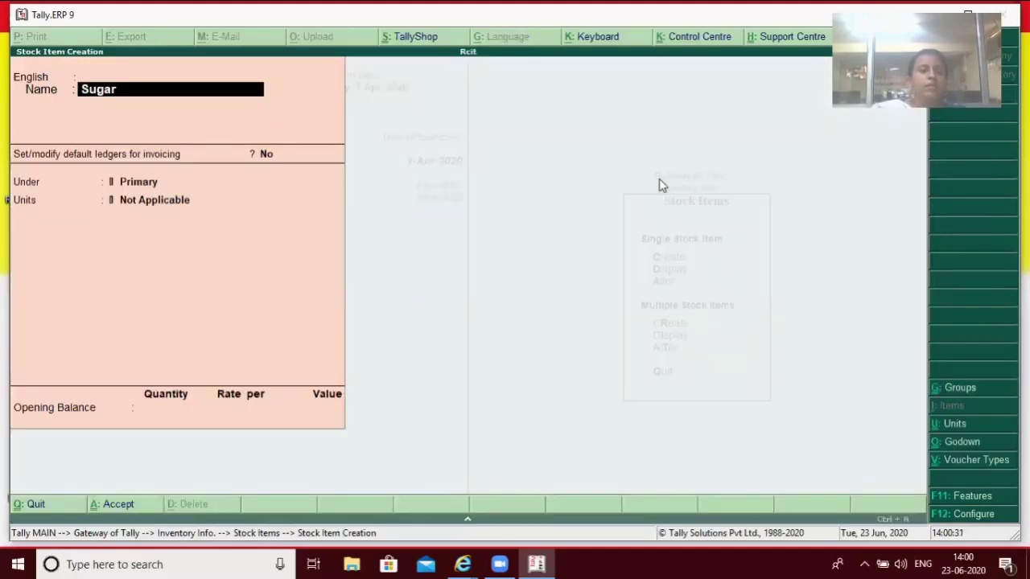
key("Return")
key("Return")
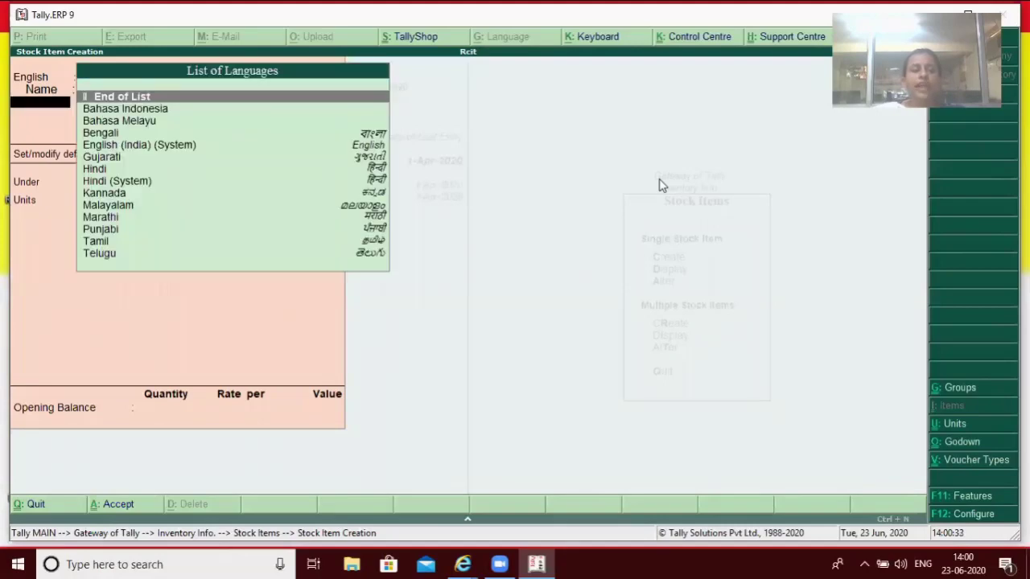
key("Return")
key("Return")
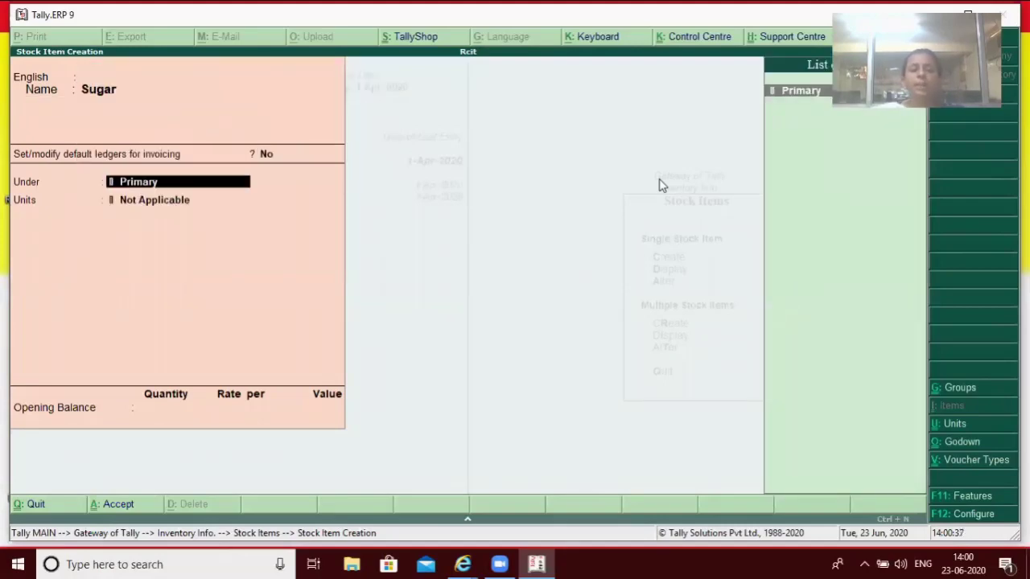
Place the Sugar stock item under Primary and choose kt as its main unit.
key("Return")
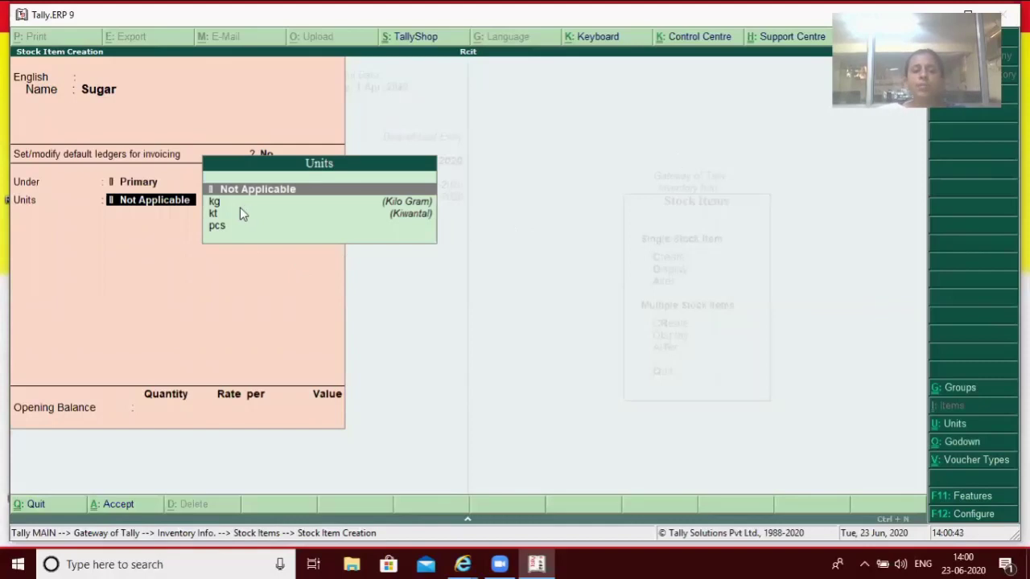
key("Down")
key("Down")
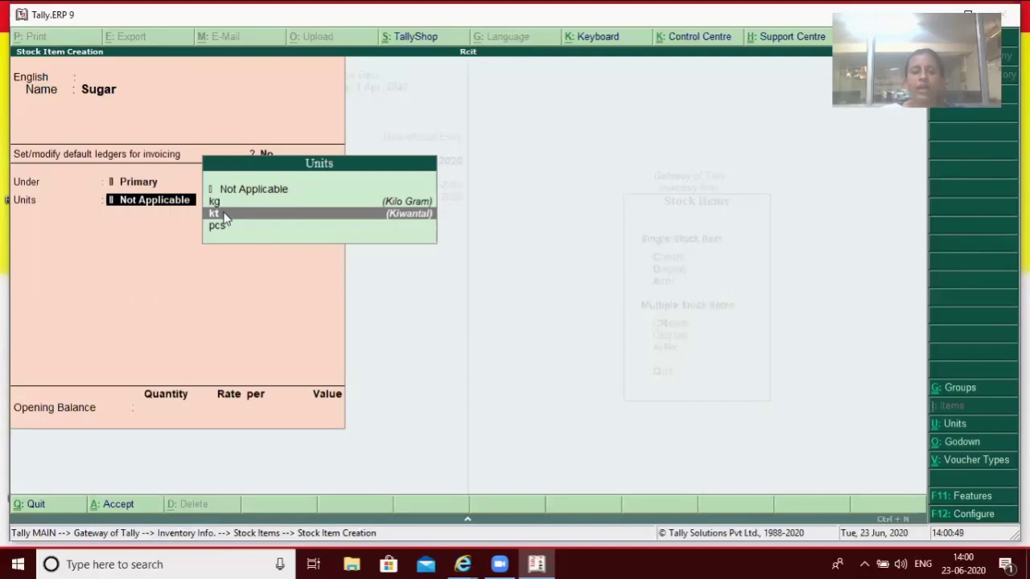
key("Return")
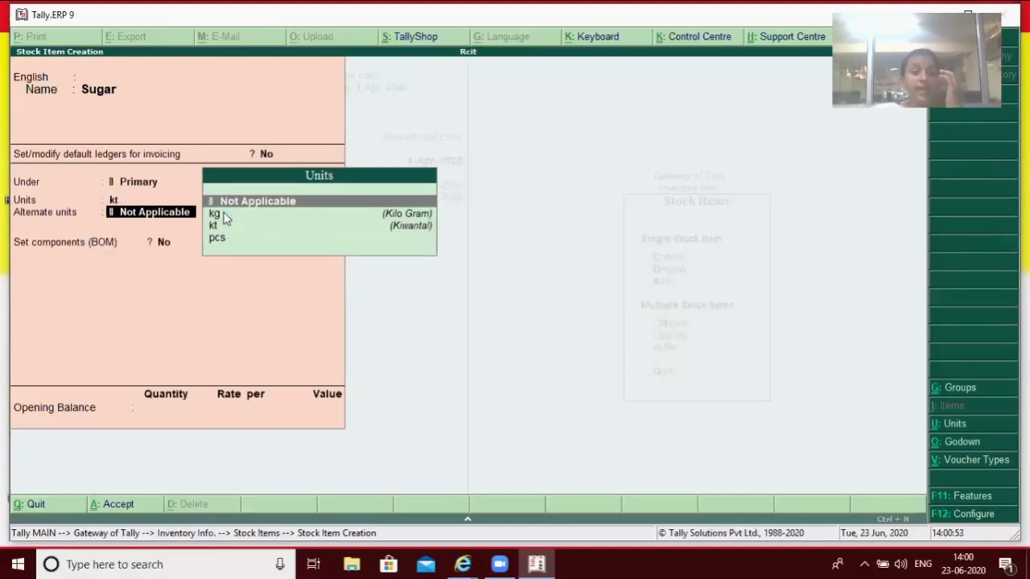
Try kt as Sugar's alternate unit, and switch its main unit to kg.
key("Down")
key("Down")
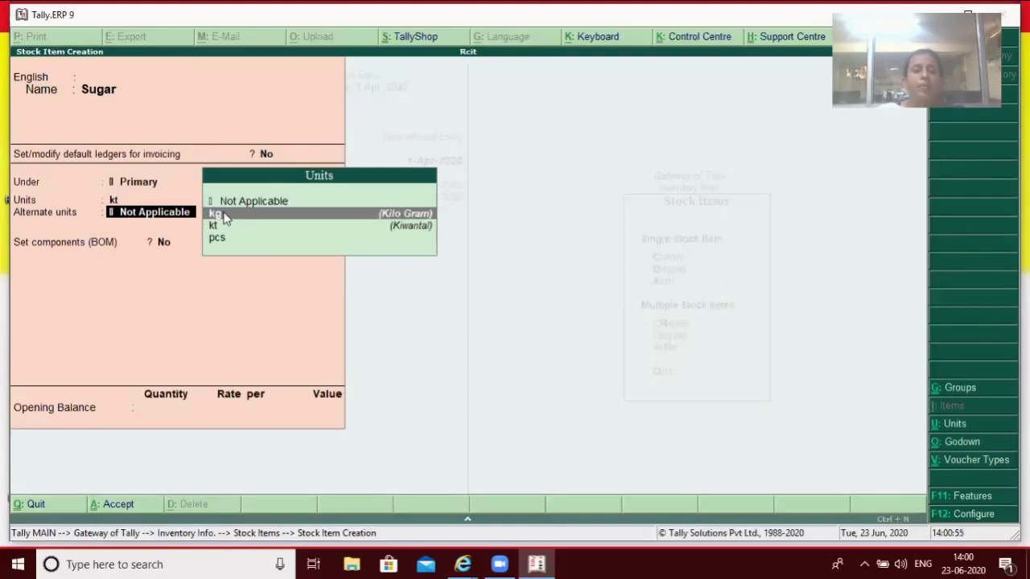
key("Return")
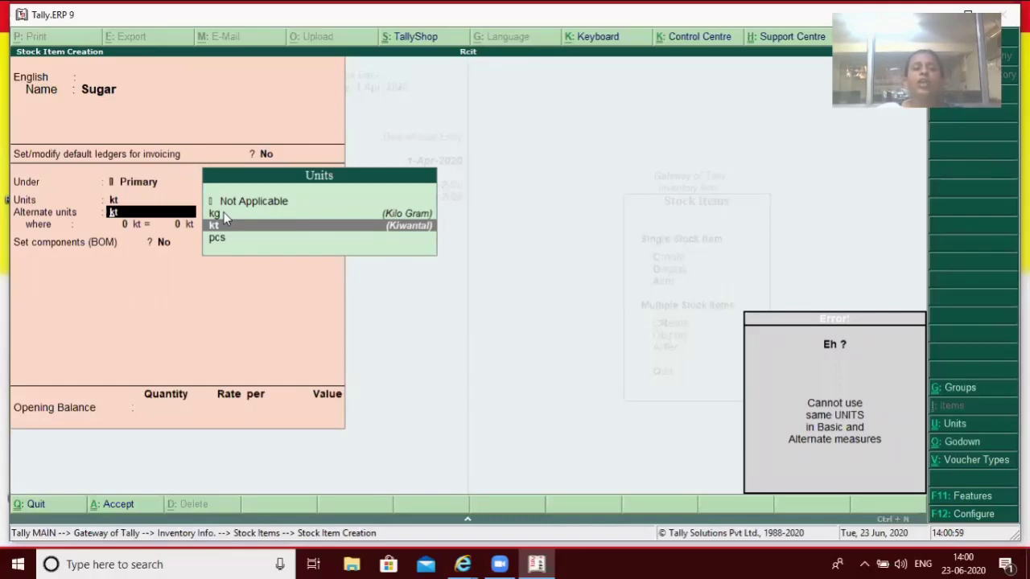
key("BackSpace")
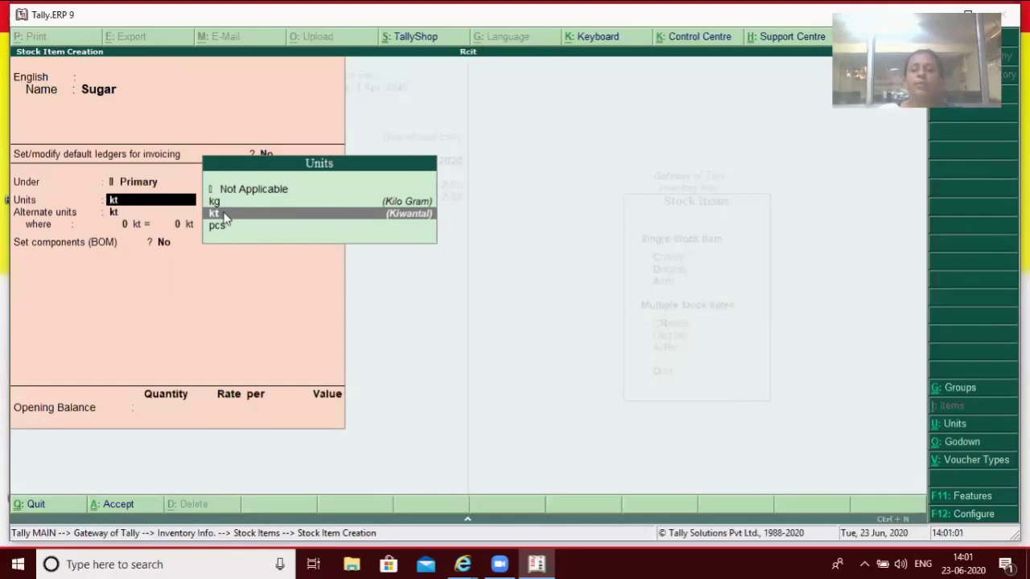
key("Up")
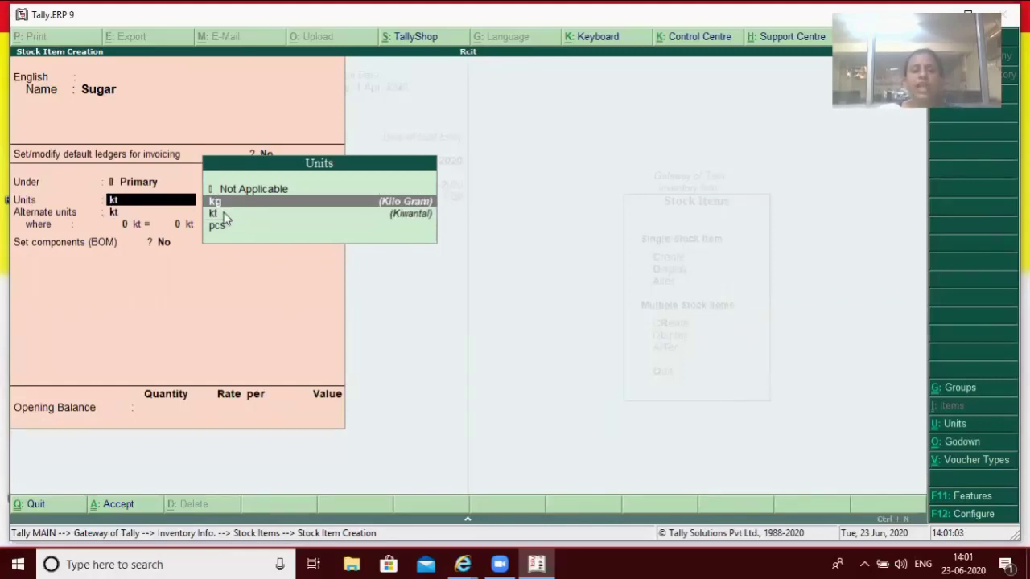
key("Return")
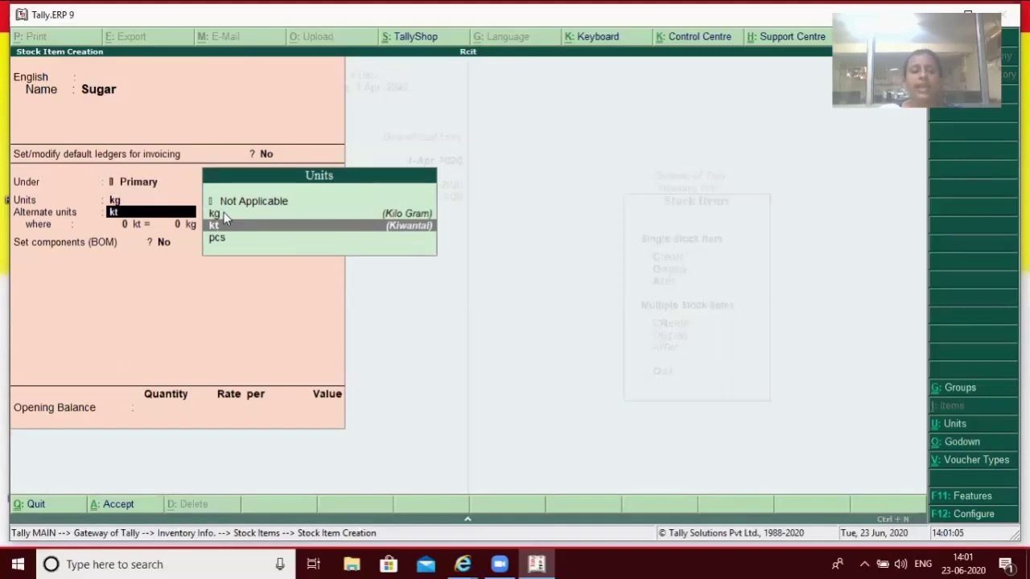
Set Sugar's alternate unit to kg and its main unit to kt.
key("Up")
key("Return")
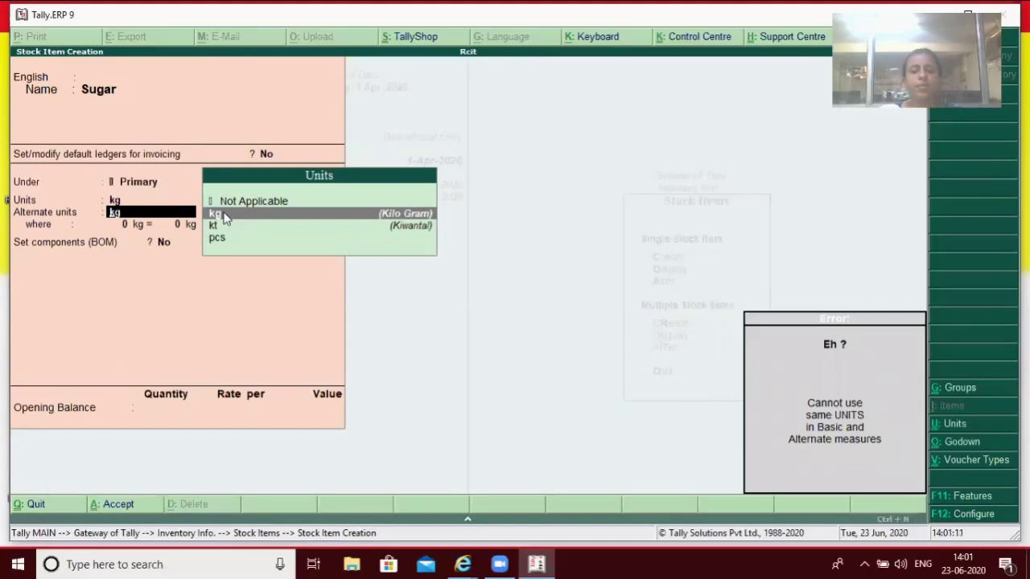
key("BackSpace")
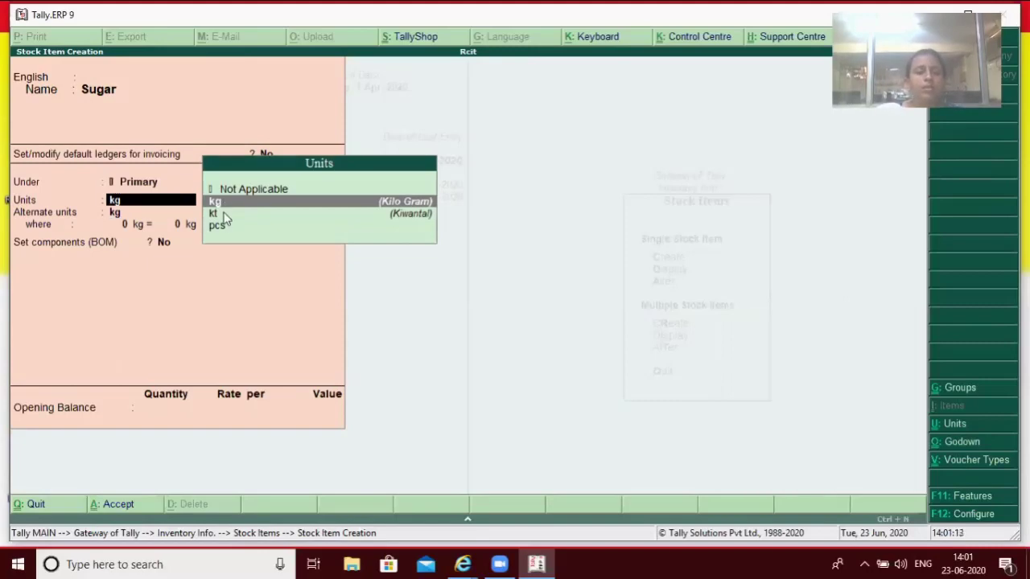
key("Down")
key("Return")
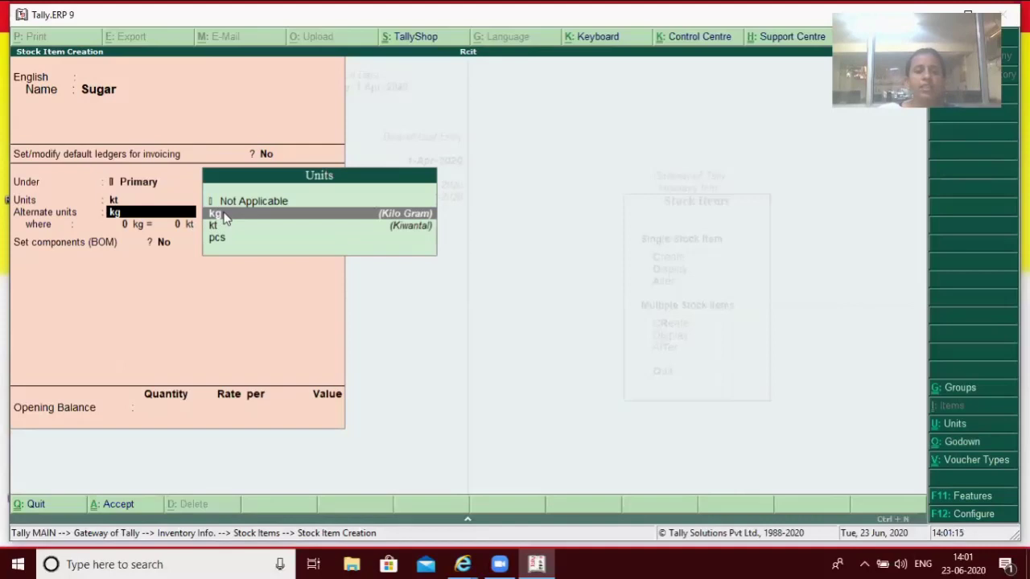
key("Return")
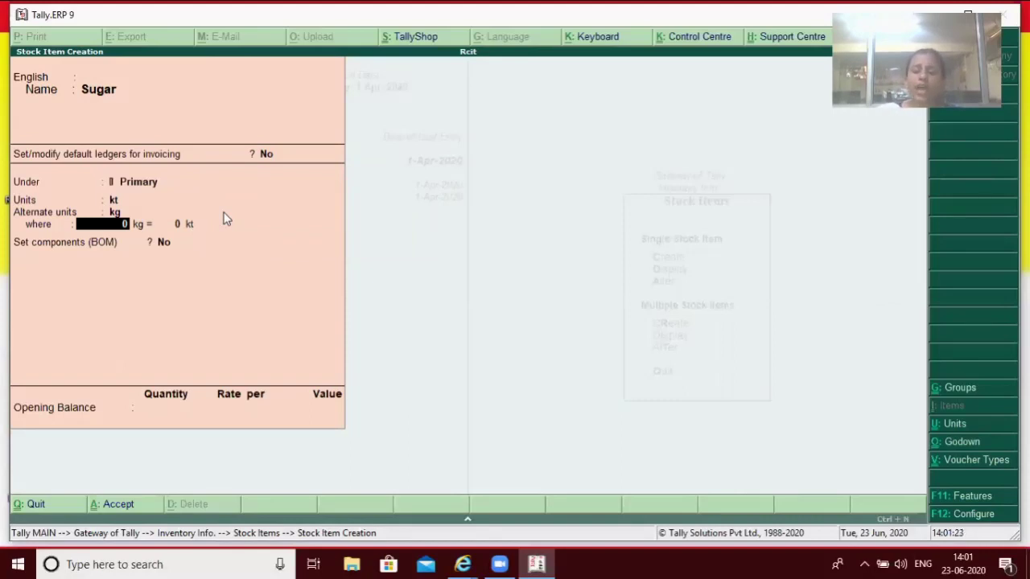
Define Sugar's unit conversion as 100 kg = 1 kt, keep Set components (BOM) at No, and save the stock item.
type("100")
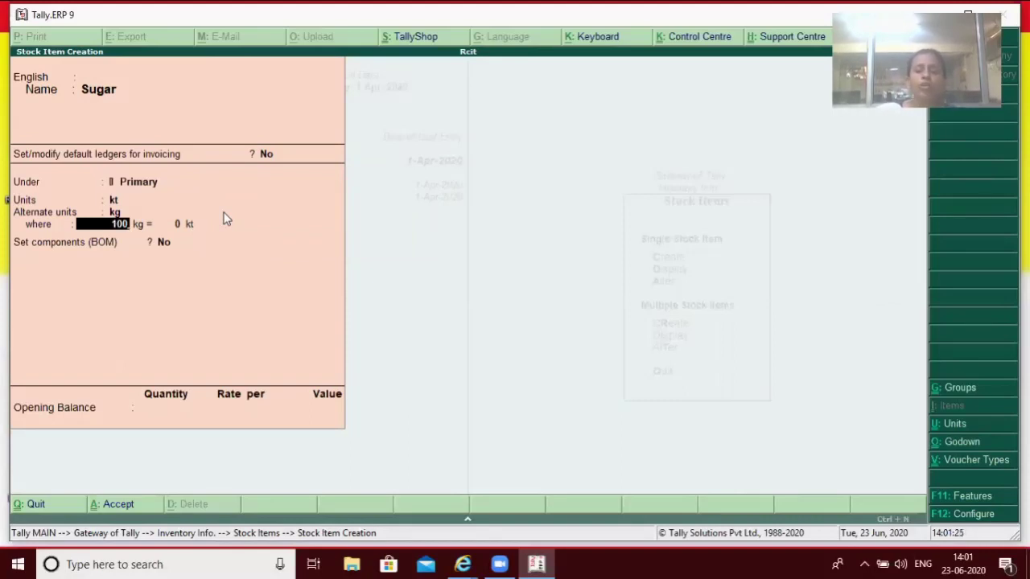
key("Return")
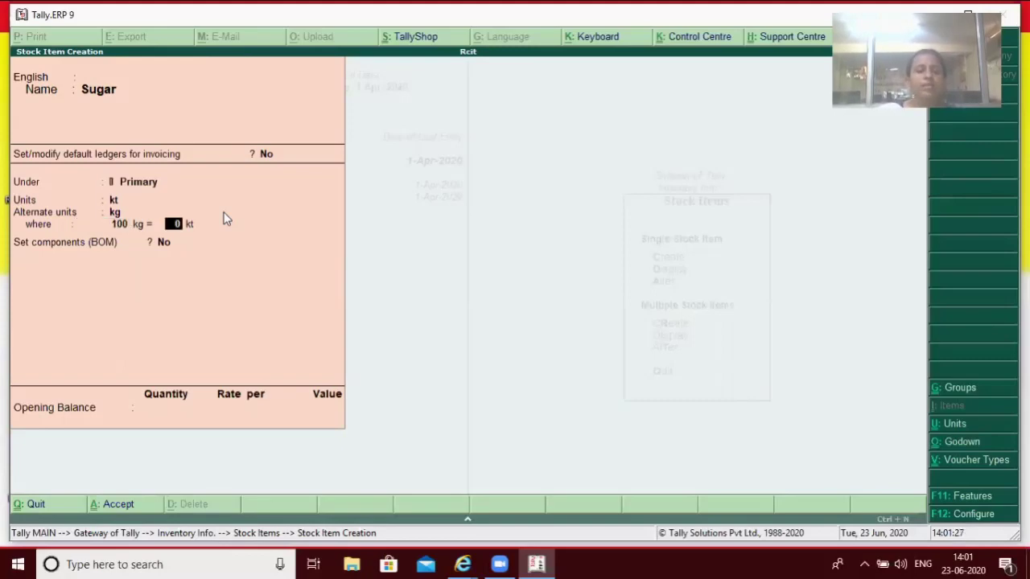
type("1")
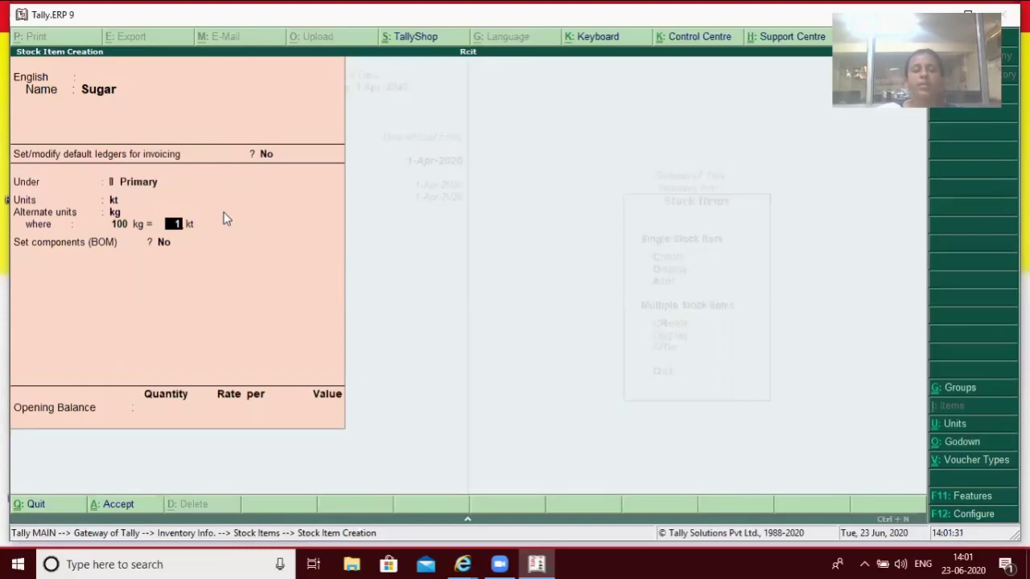
key("Return")
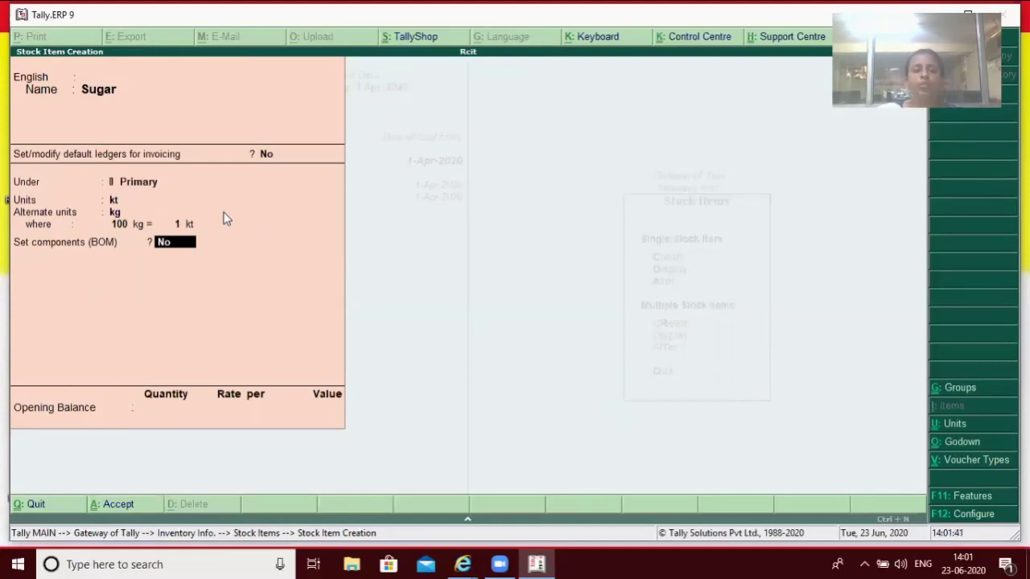
key("Return")
key("Return")
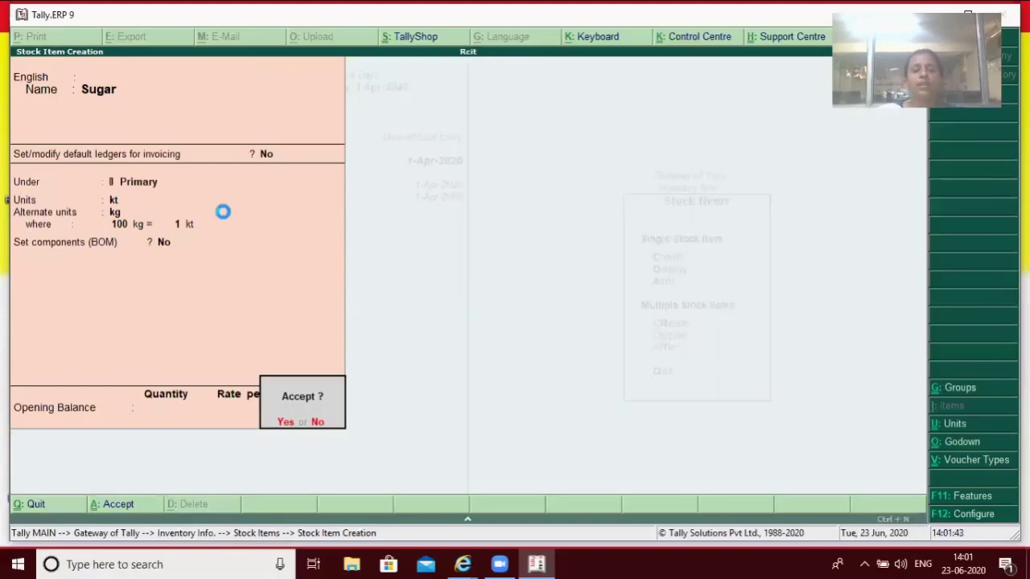
Accept the Sugar stock item and return to the Gateway of Tally main menu.
key("Return")
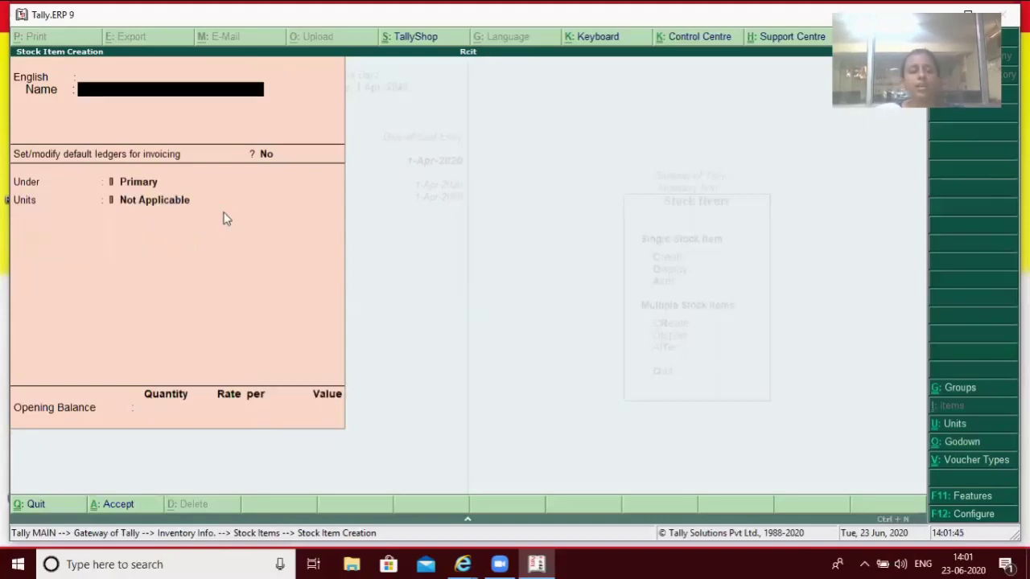
key("Escape")
key("Return")
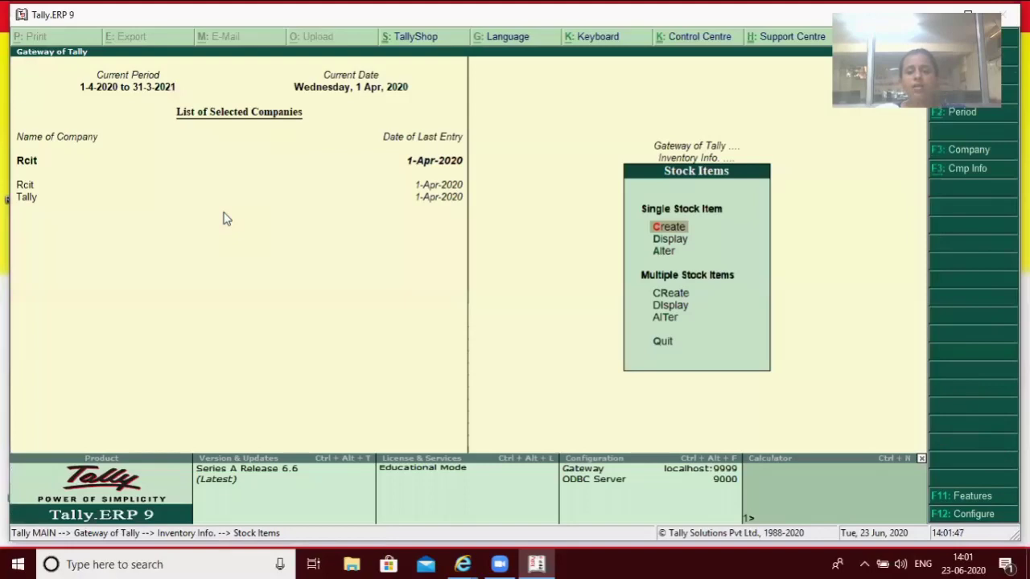
key("Escape")
key("Escape")
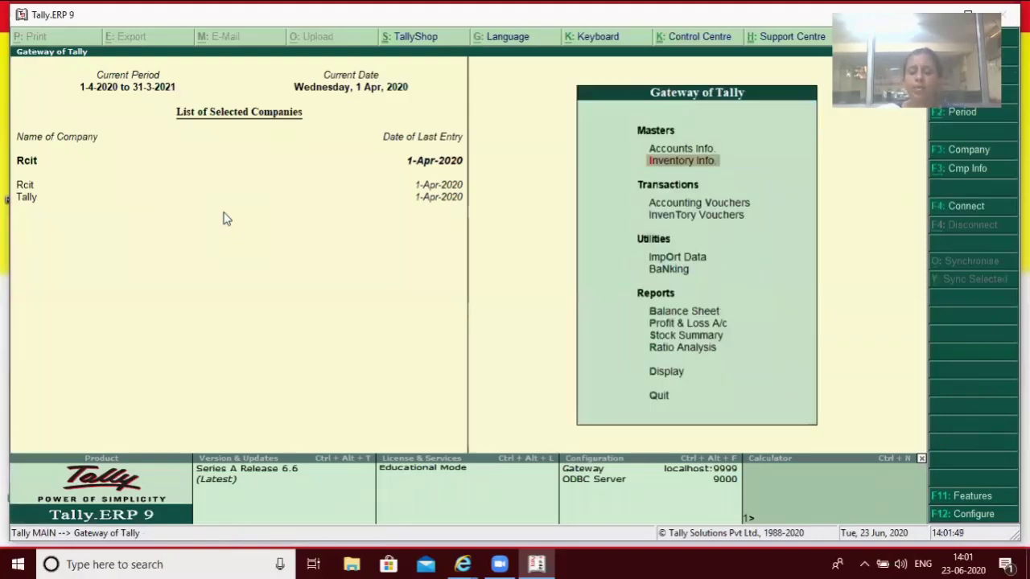
Start a purchase accounting voucher with supplier invoice number 2 dated 1-Apr-2020.
key("Down")
key("Down")
key("Up")
key("Return")
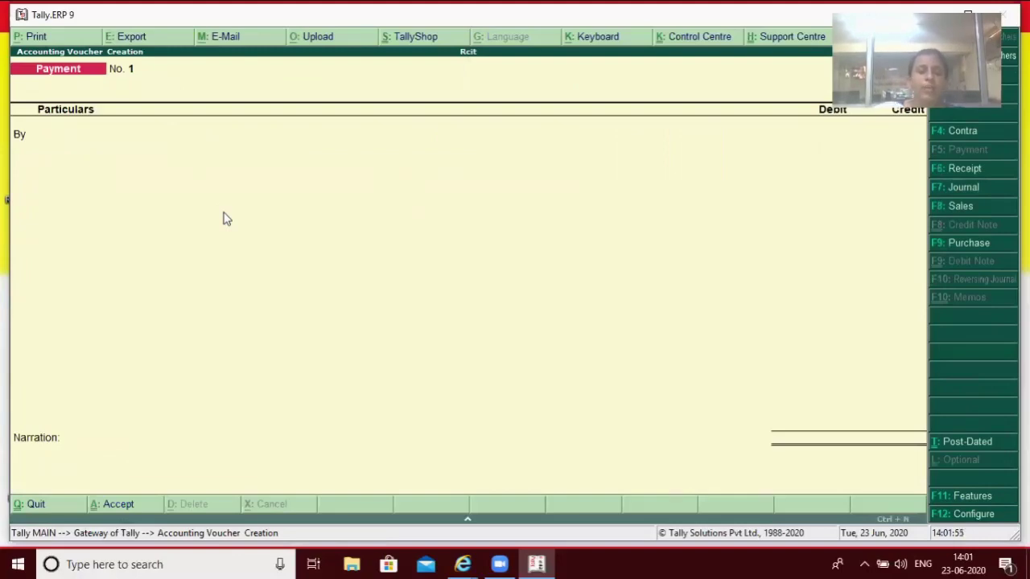
key("F9")
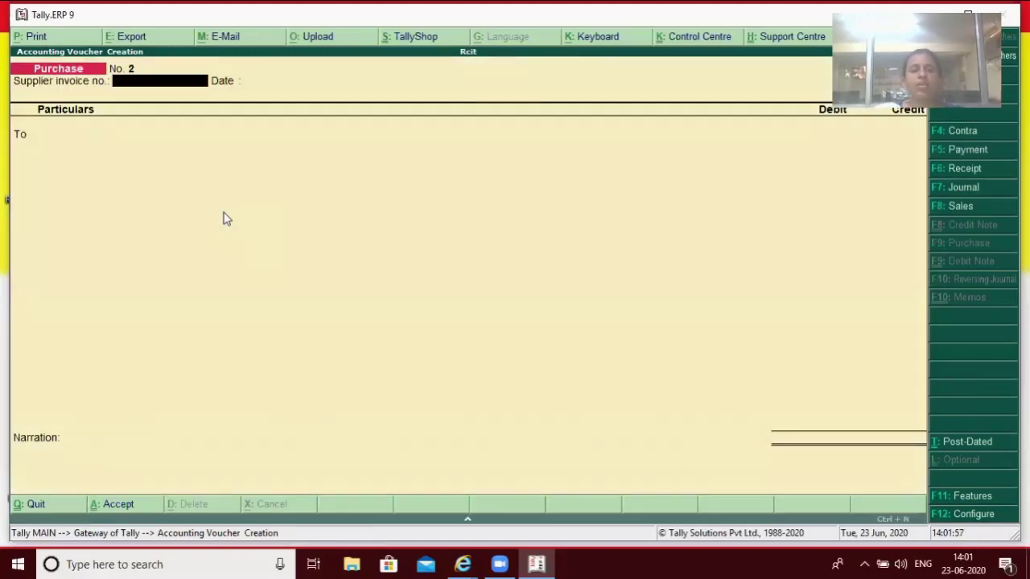
type("2")
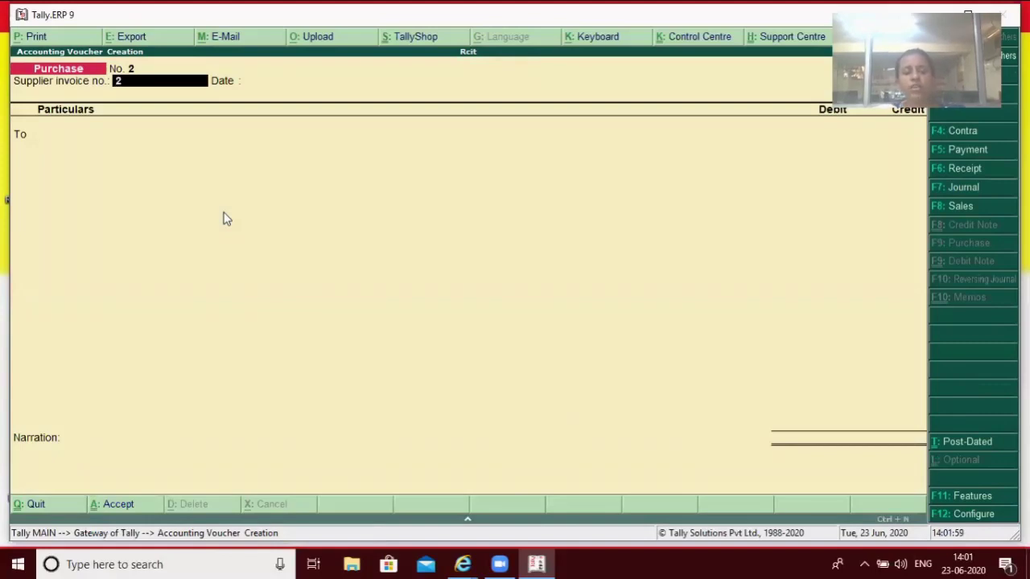
key("Return")
key("Return")
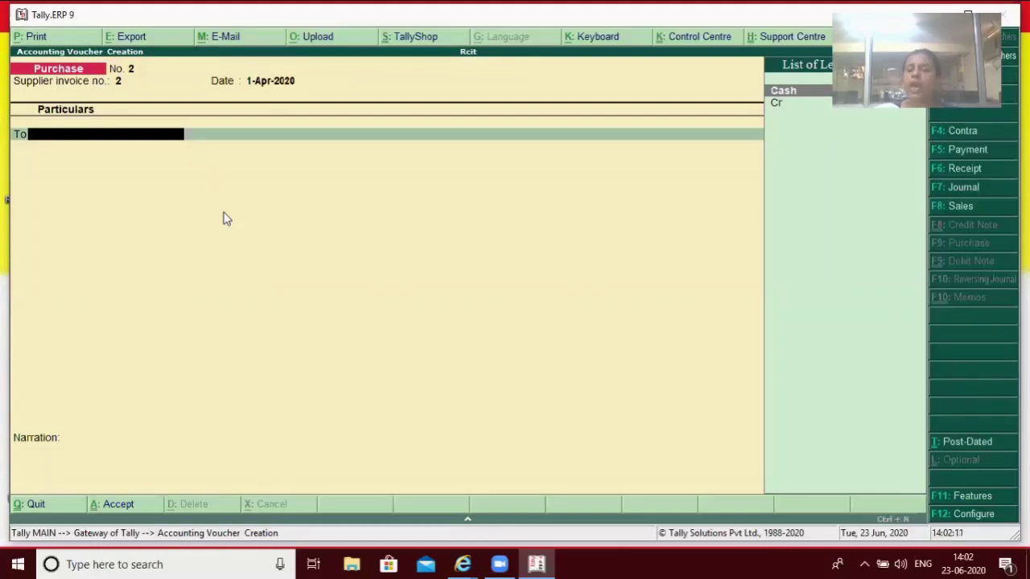
Credit the Cash ledger with 40000 in the purchase voucher.
key("Return")
key("Return")
key("Return")
key("Return")
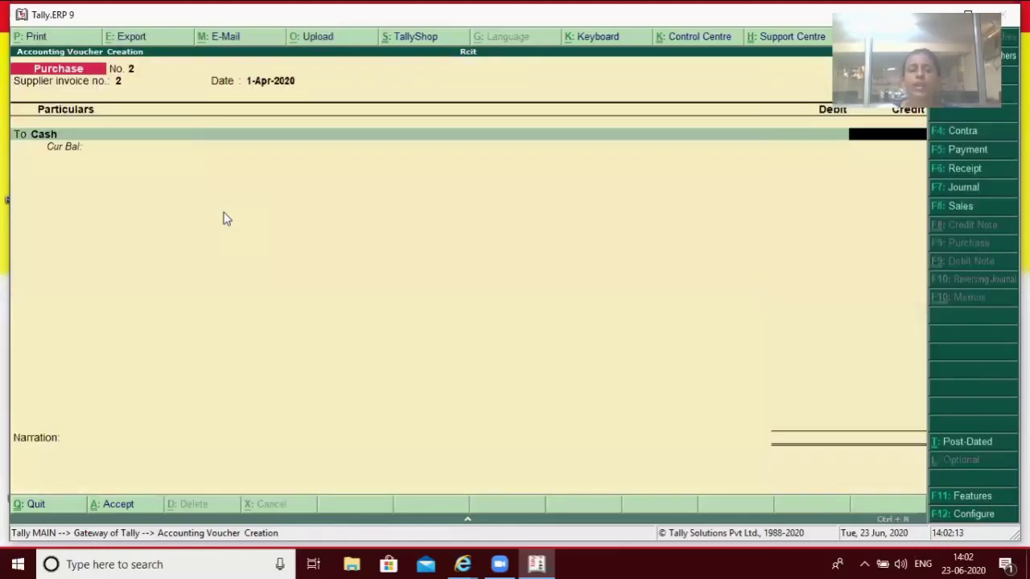
type("40000")
key("Return")
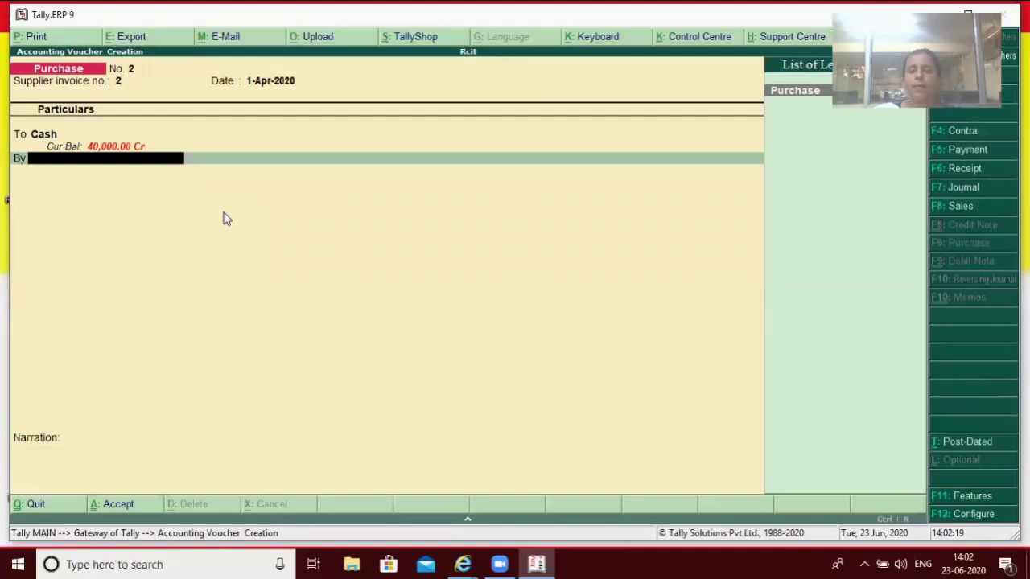
Debit the Purchase ledger, check its inventory allocations for items, and quit the voucher without saving.
key("Return")
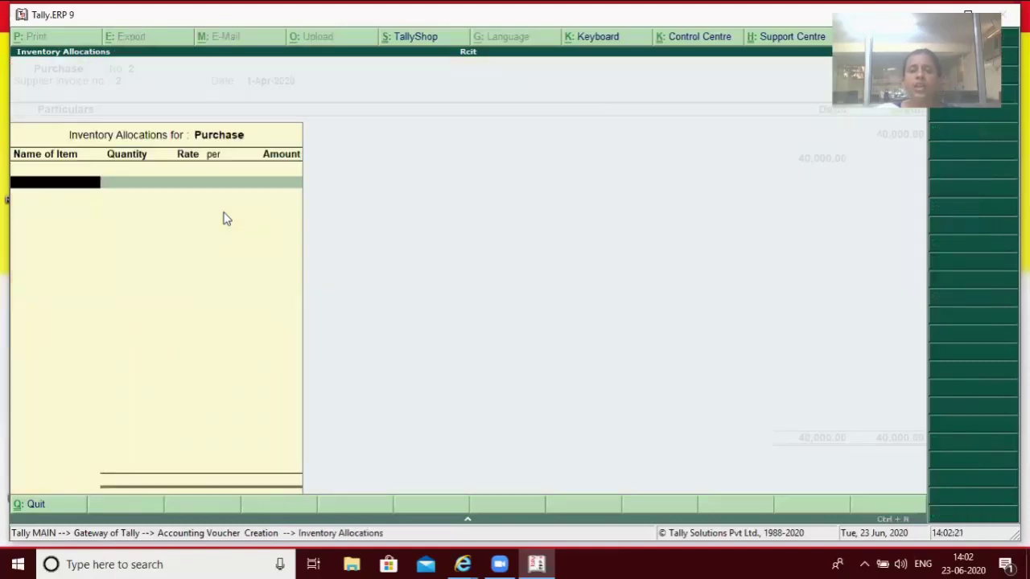
key("Return")
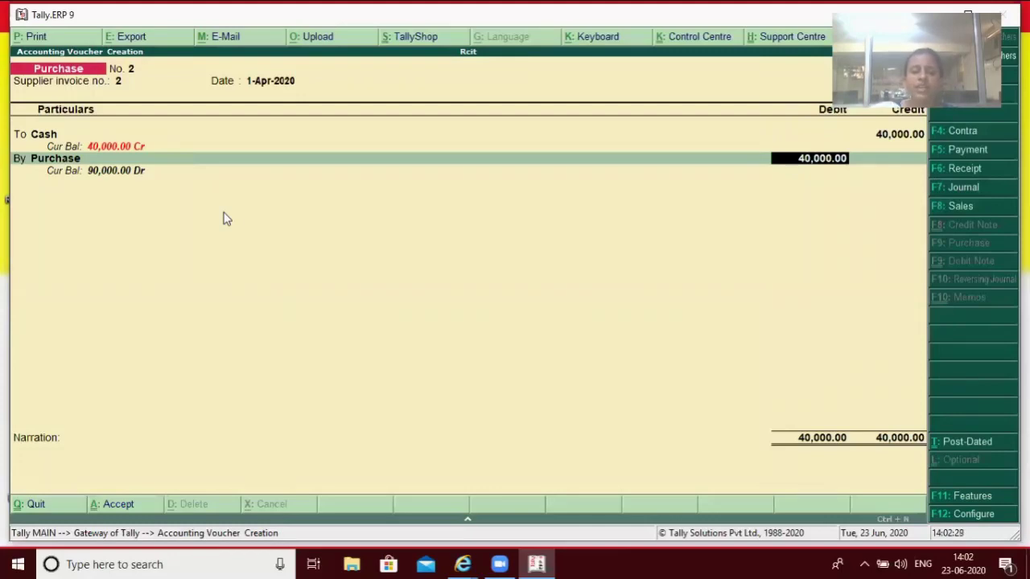
key("BackSpace")
key("Return")
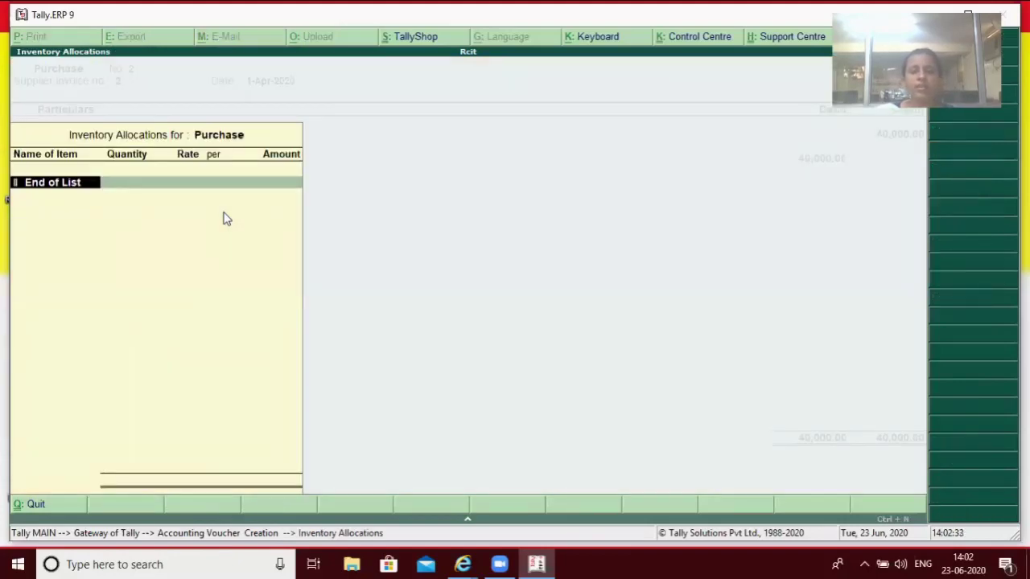
key("Return")
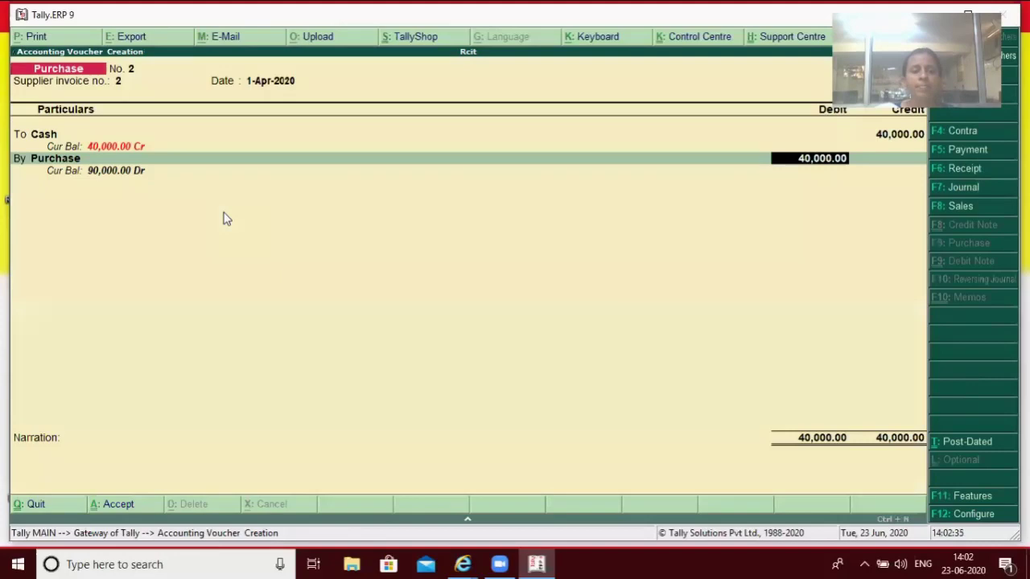
key("Escape")
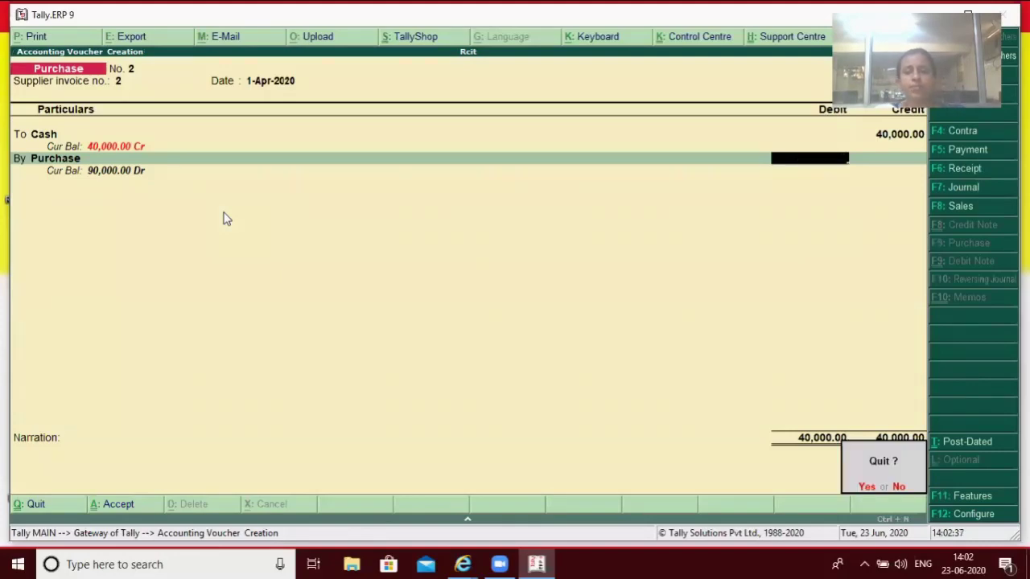
key("y")
Review the Voucher Entry Configuration, including the inventory options for showing compound units of items.
key("F12")
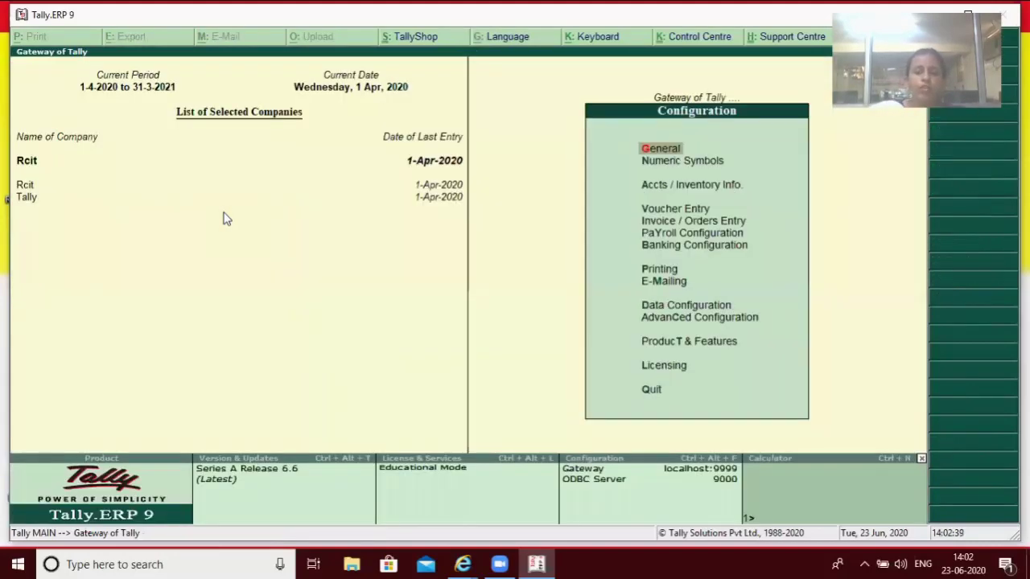
key("Down")
key("Down")
key("Down")
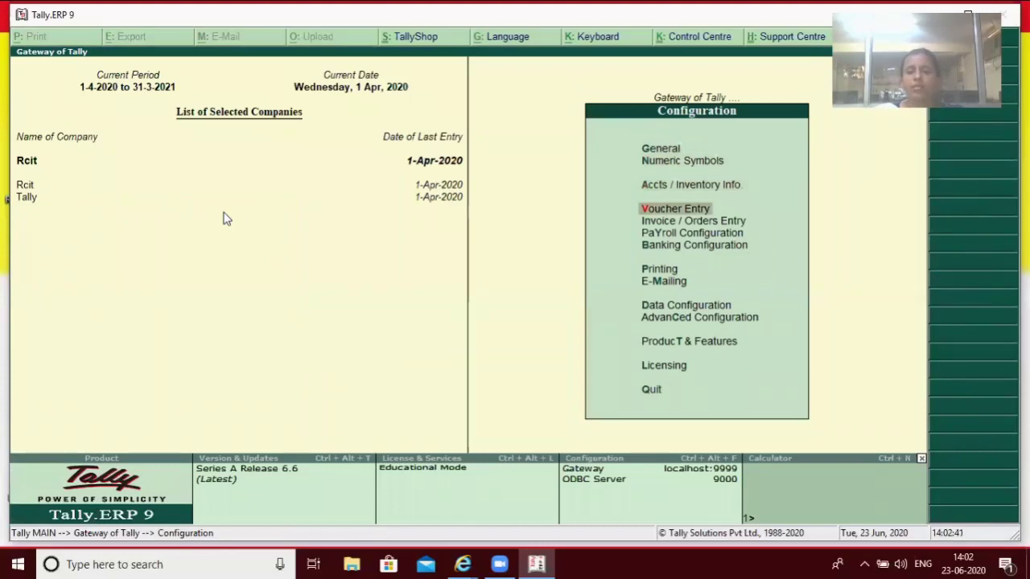
key("Return")
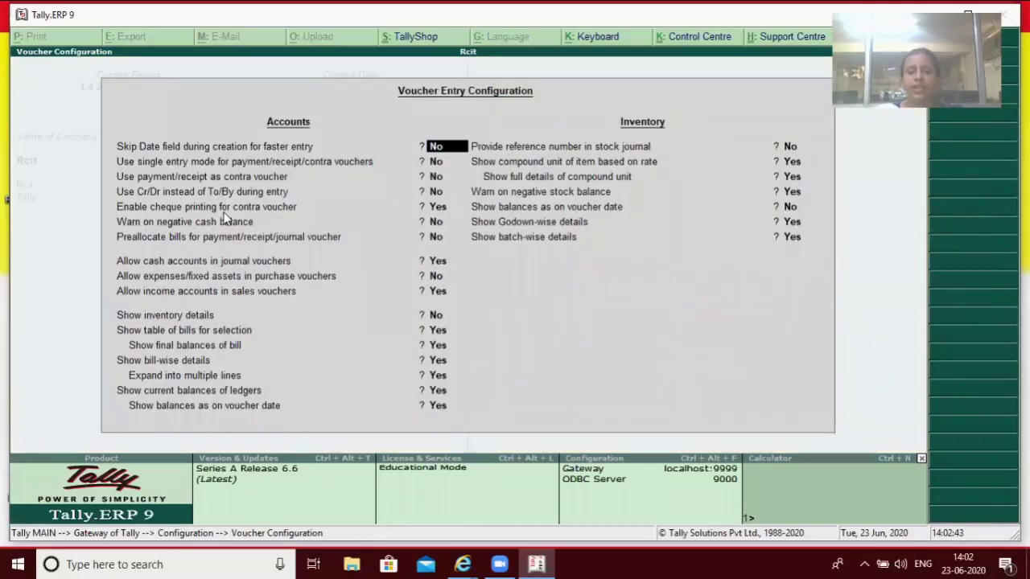
key("Down")
key("Down")
key("Down")
key("Down")
key("Down")
key("Down")
key("Down")
key("Down")
key("Down")
key("Down")
key("Down")
key("Down")
key("Down")
key("Down")
key("Down")
key("Down")
key("Down")
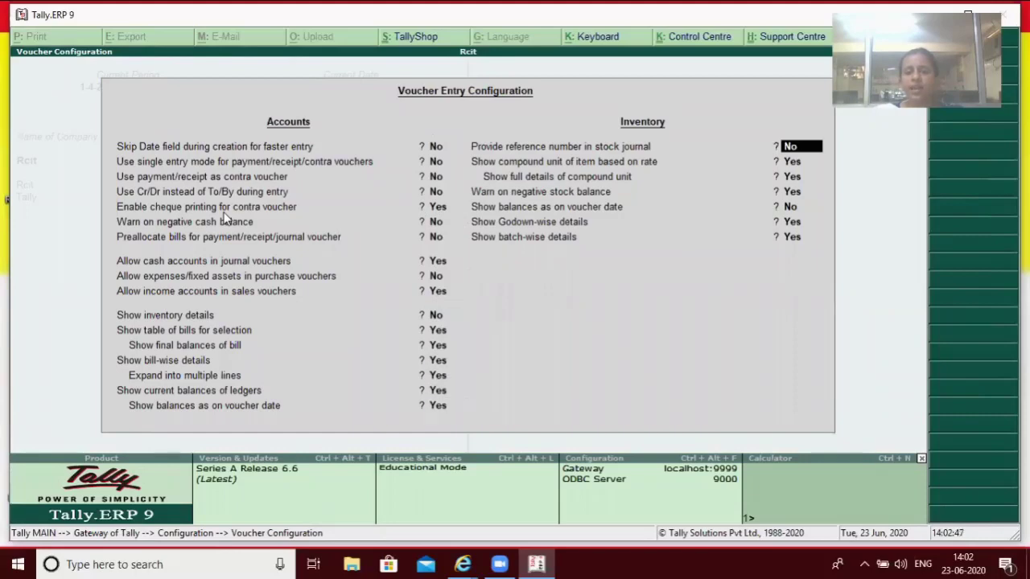
key("Down")
key("Down")
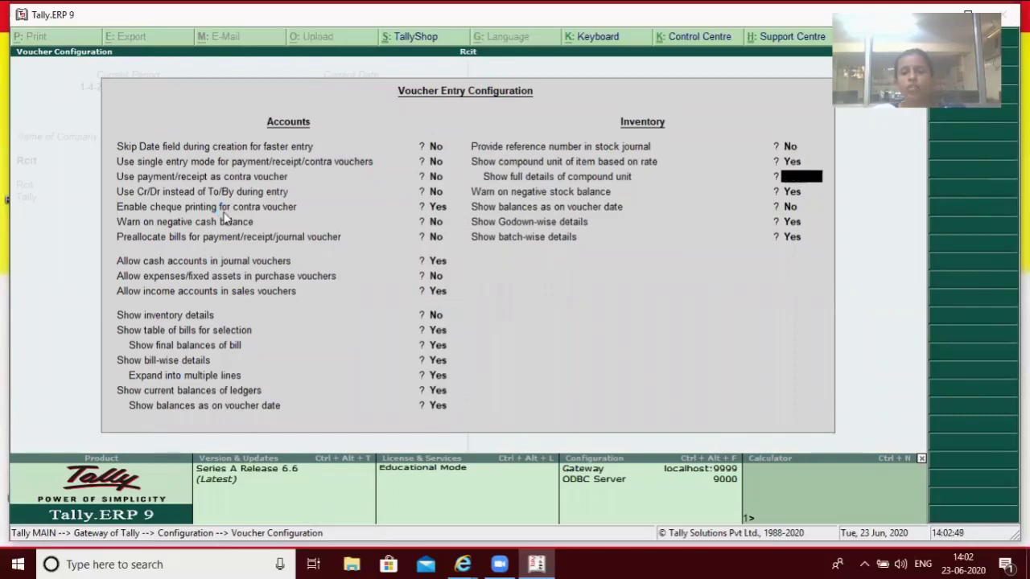
key("Escape")
Reopen purchase voucher entry and check its Purchase Standard Configuration options.
key("Return")
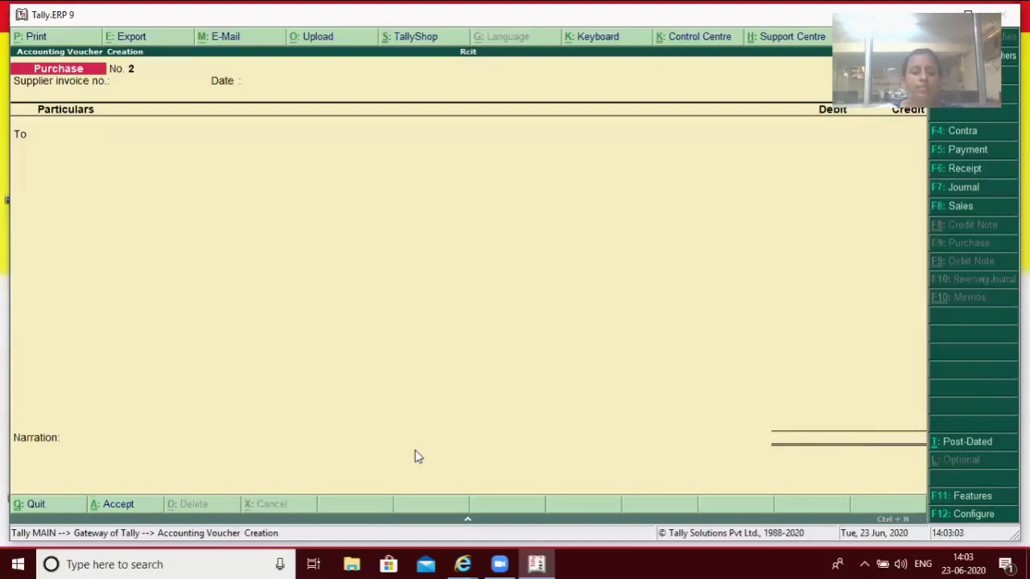
key("F12")
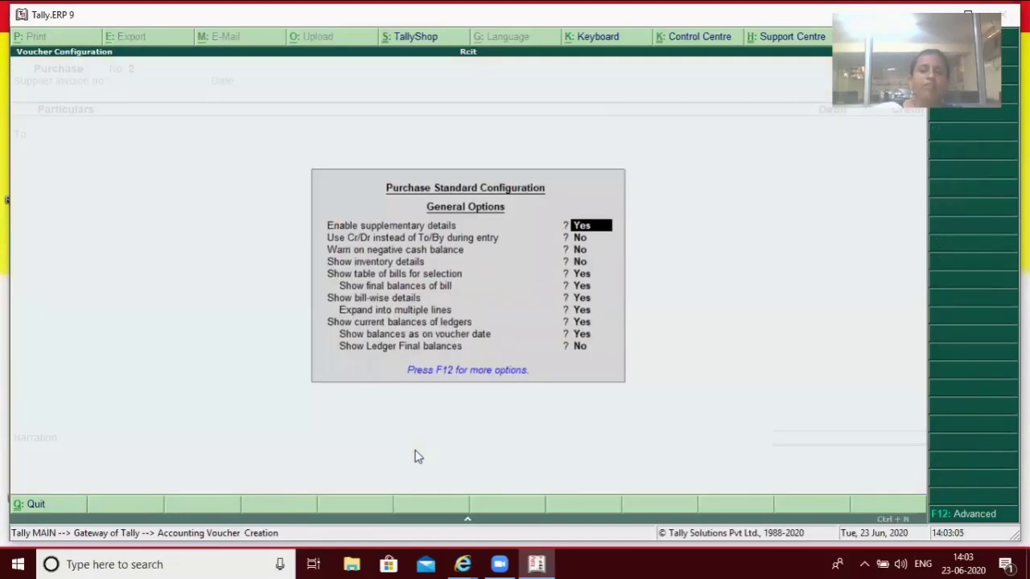
key("Escape")
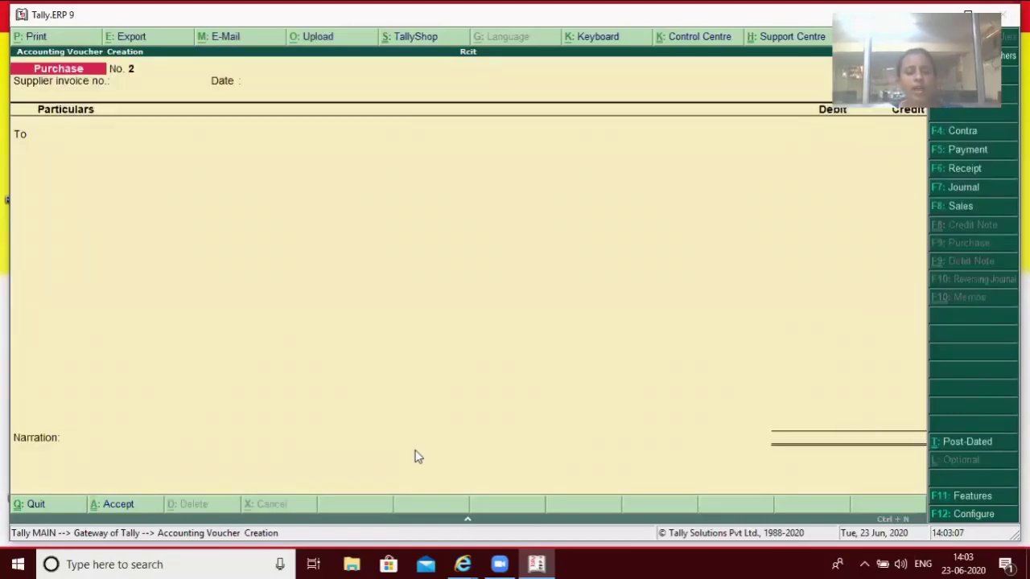
Set Enable invoicing and Record purchases in invoice mode to Yes in Rcit's accounting features, and save.
key("F11")
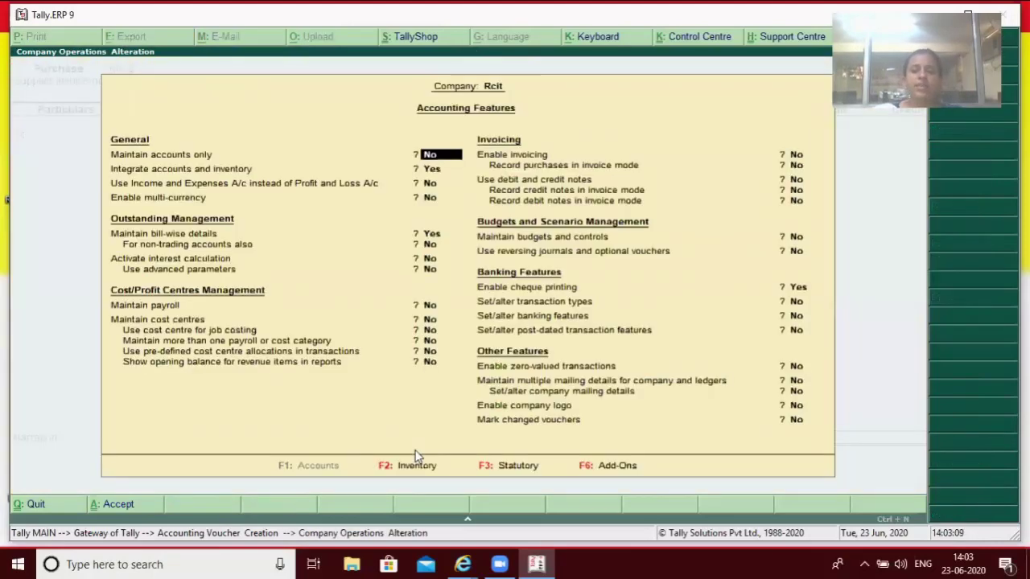
left_click(793, 154)
key("y")
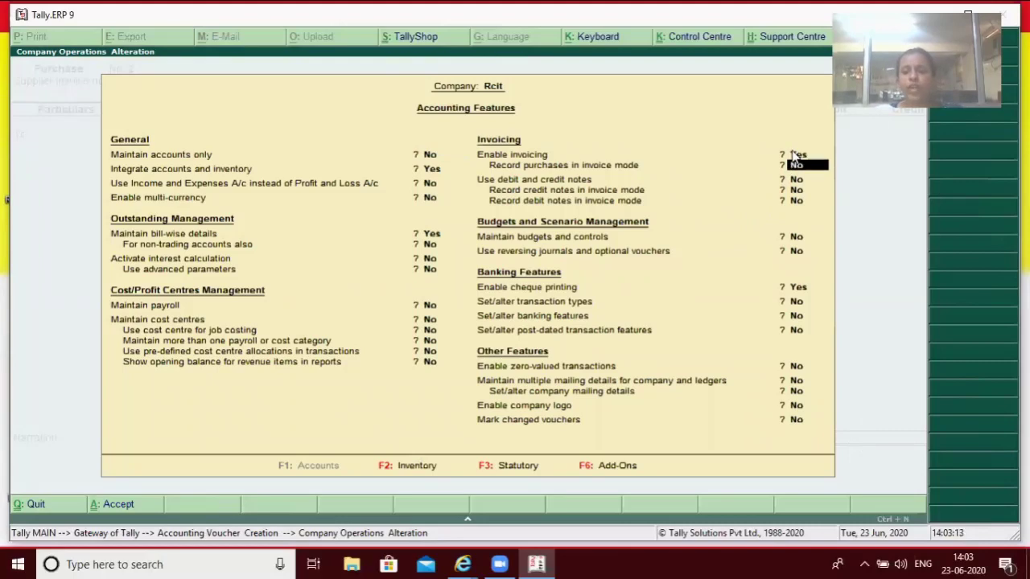
key("Return")
key("Return")
key("Return")
key("Return")
key("Return")
key("Return")
key("Return")
key("Return")
key("Return")
key("Return")
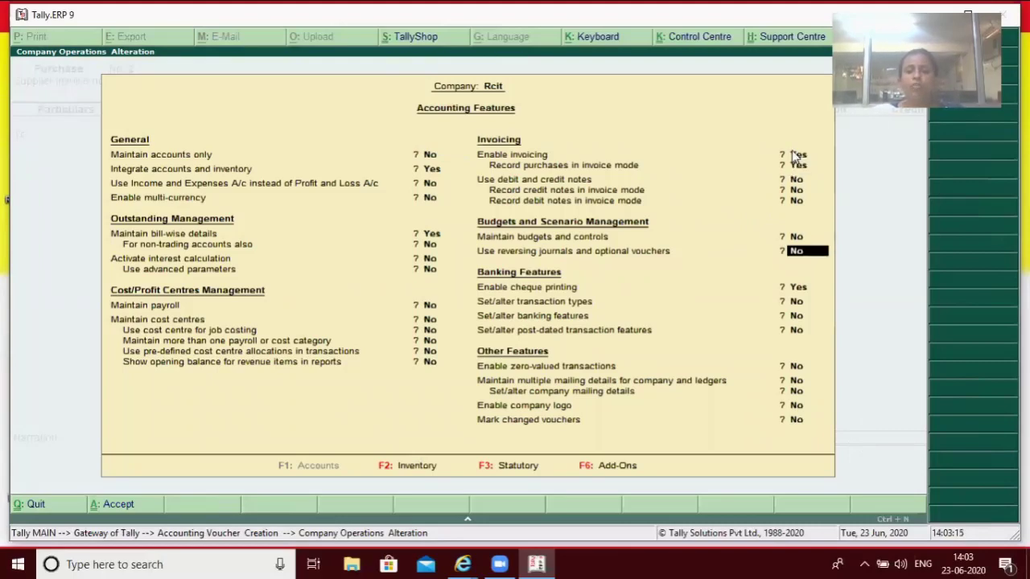
key("Return")
key("Return")
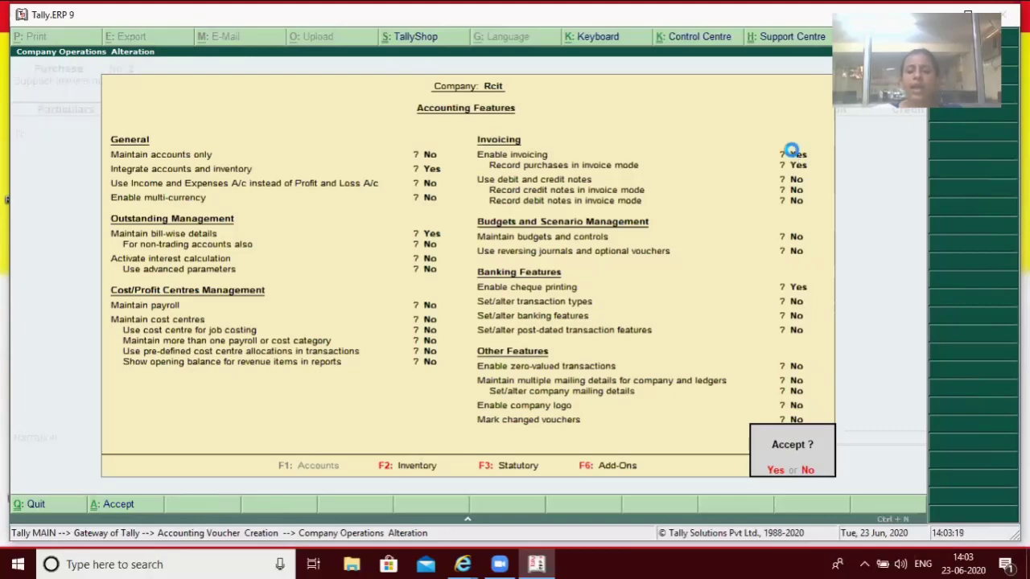
key("Return")
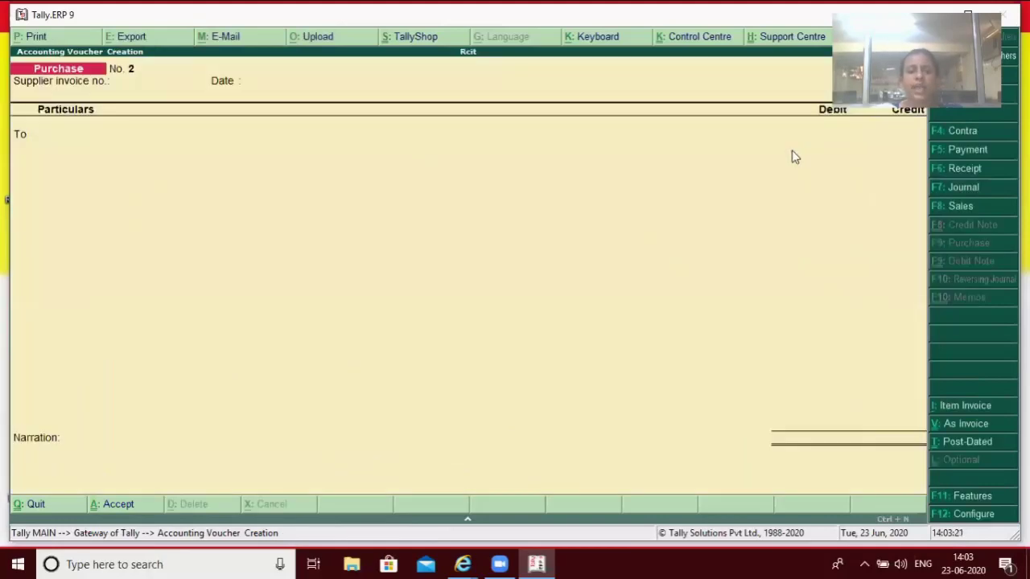
type("1")
key("Return")
key("Return")
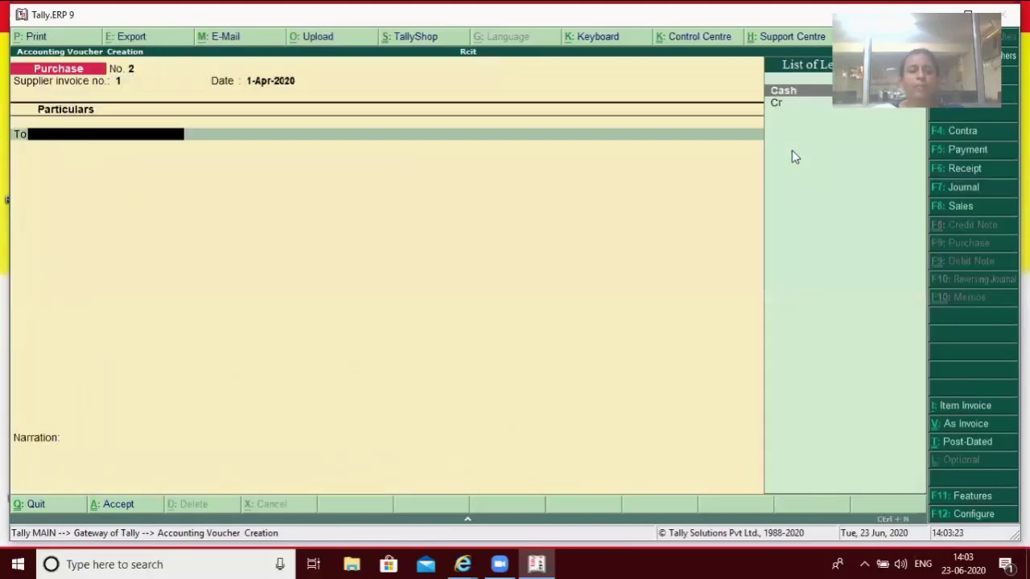
key("Escape")
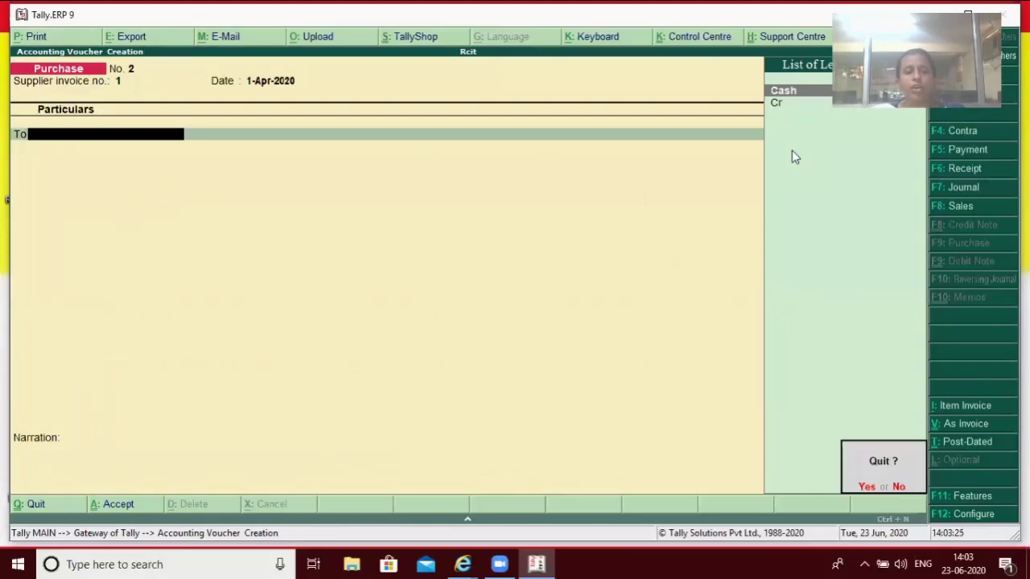
key("Return")
key("Return")
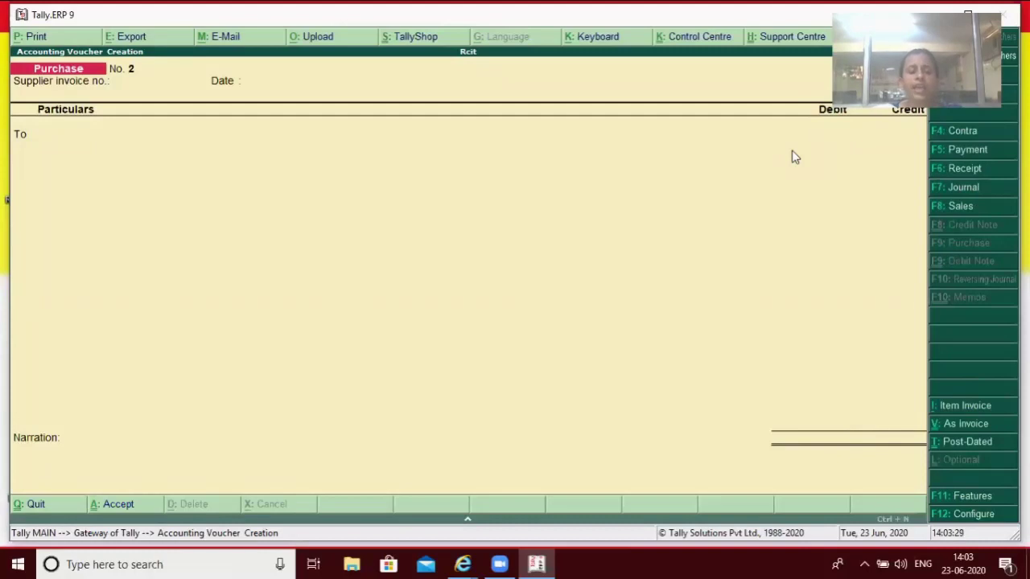
Switch the purchase voucher to invoice mode and enter supplier invoice number 4 dated 1-Apr-2020.
key("ctrl+v")
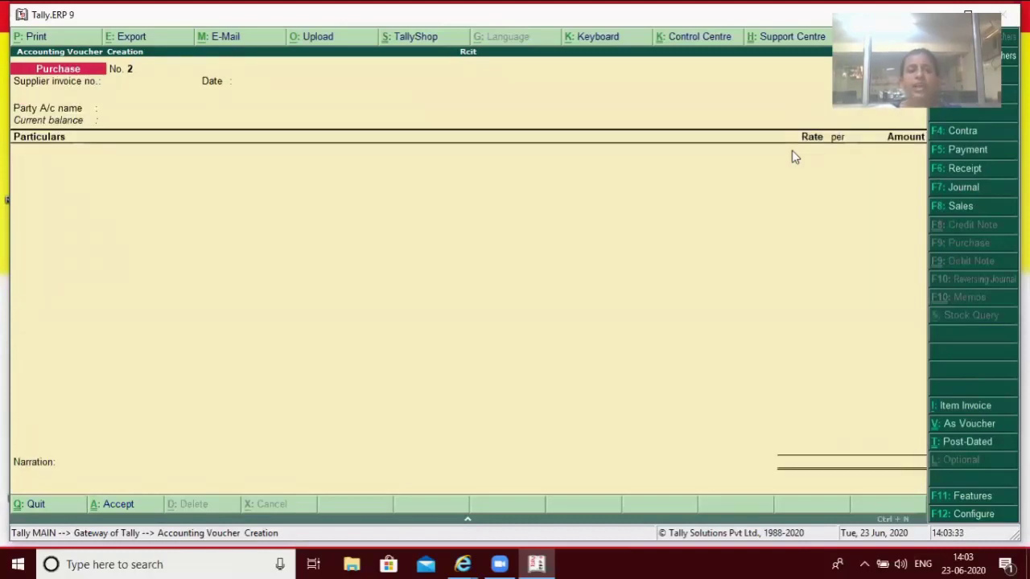
type("4")
key("Return")
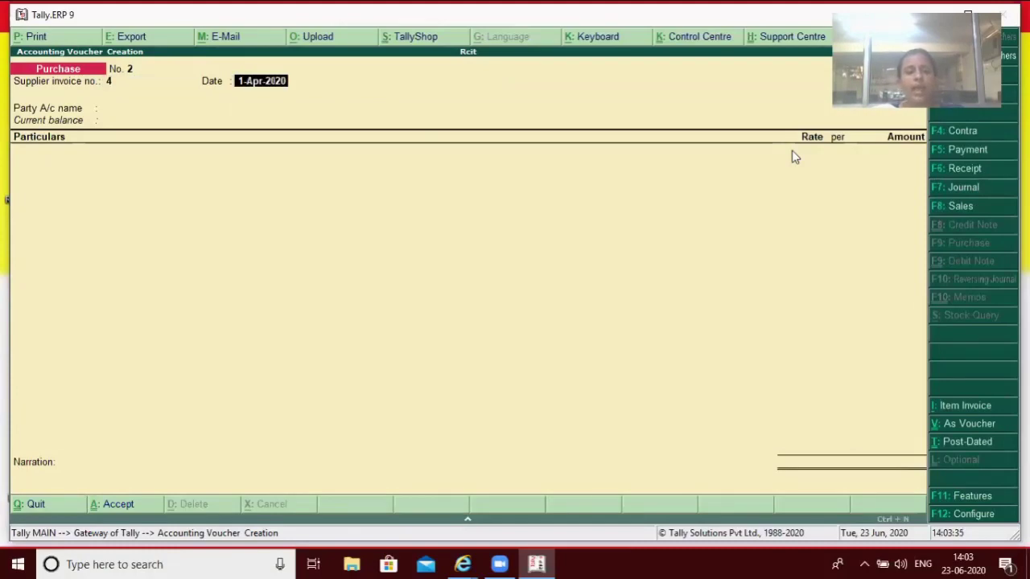
key("Return")
Choose Cash as the party account, keep the default supplier details, and add the Purchase ledger under Particulars.
key("Return")
key("Return")
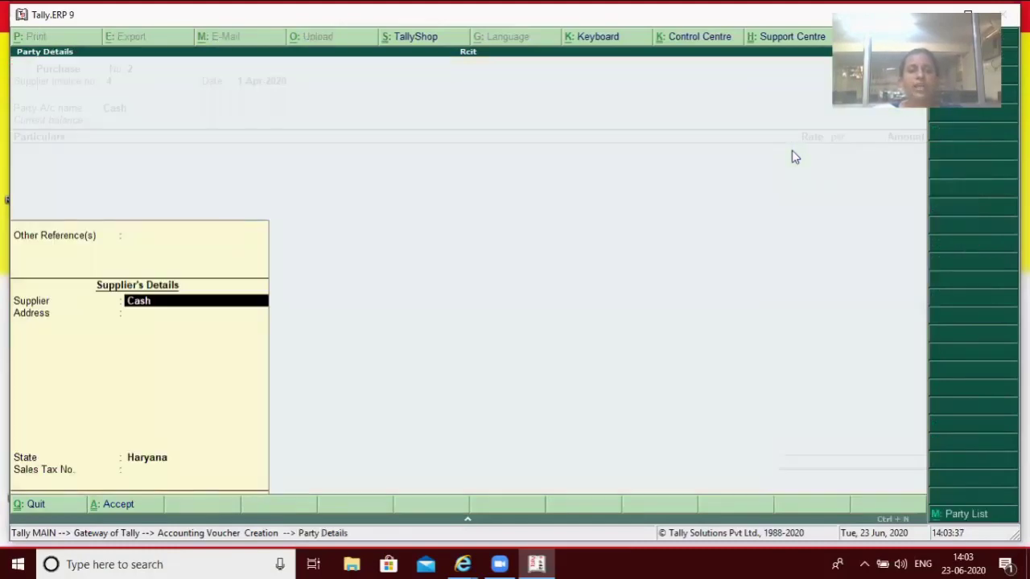
key("Return")
key("Return")
key("Return")
key("Return")
type("P")
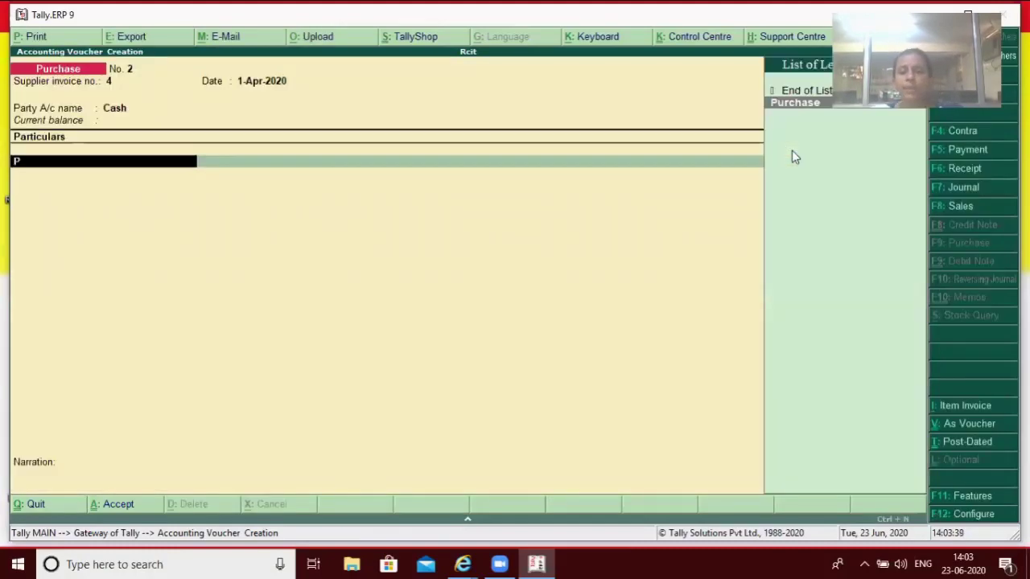
key("Return")
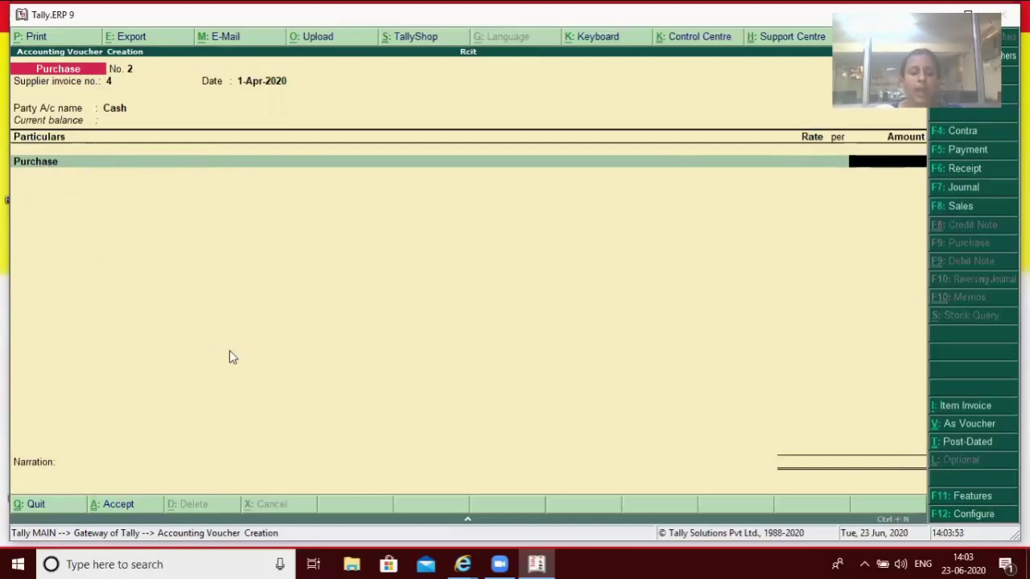
Switch the purchase voucher to item invoice mode, keep Cash with the default supplier details, and select Purchase as the purchase ledger.
key("alt+i")
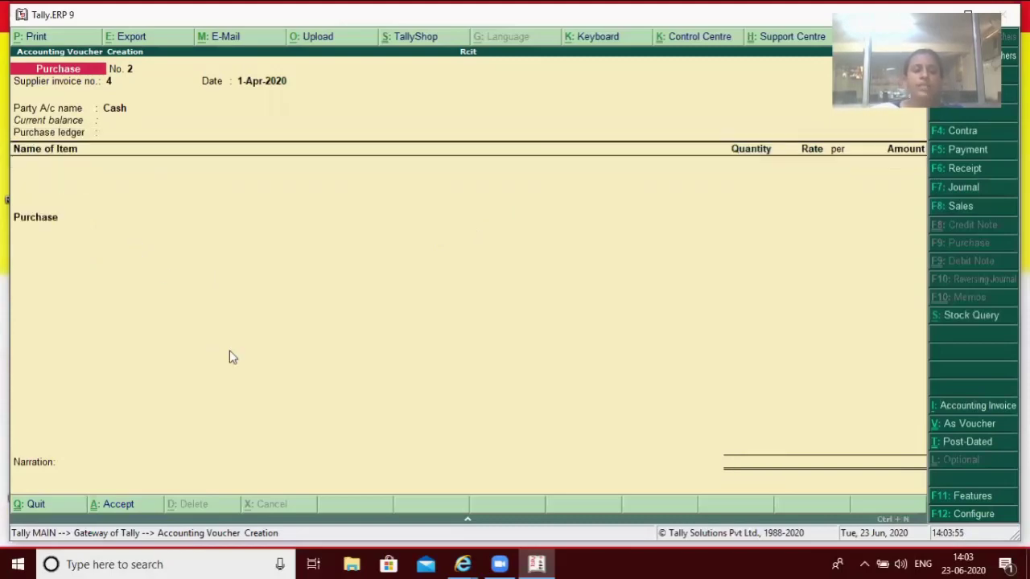
key("Return")
key("Return")
key("Return")
key("Return")
key("Return")
key("Return")
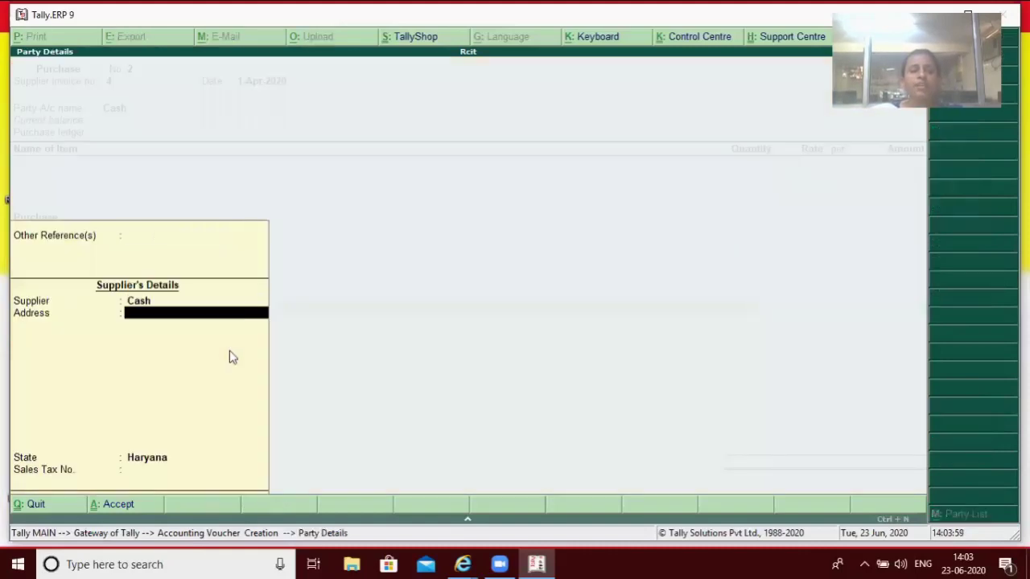
key("Return")
key("Return")
key("Return")
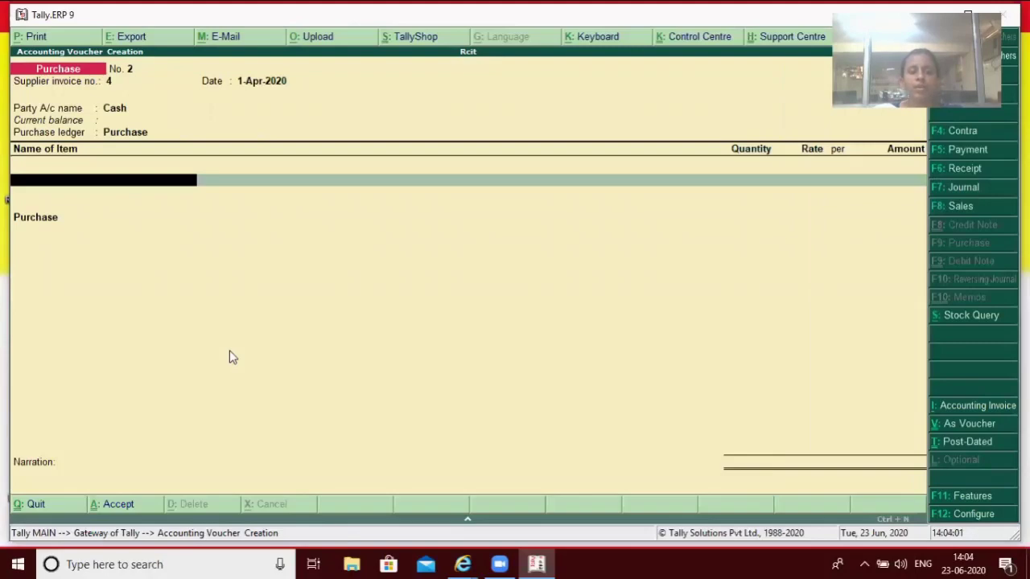
Discard the unfinished purchase voucher with supplier invoice number 4.
key("Return")
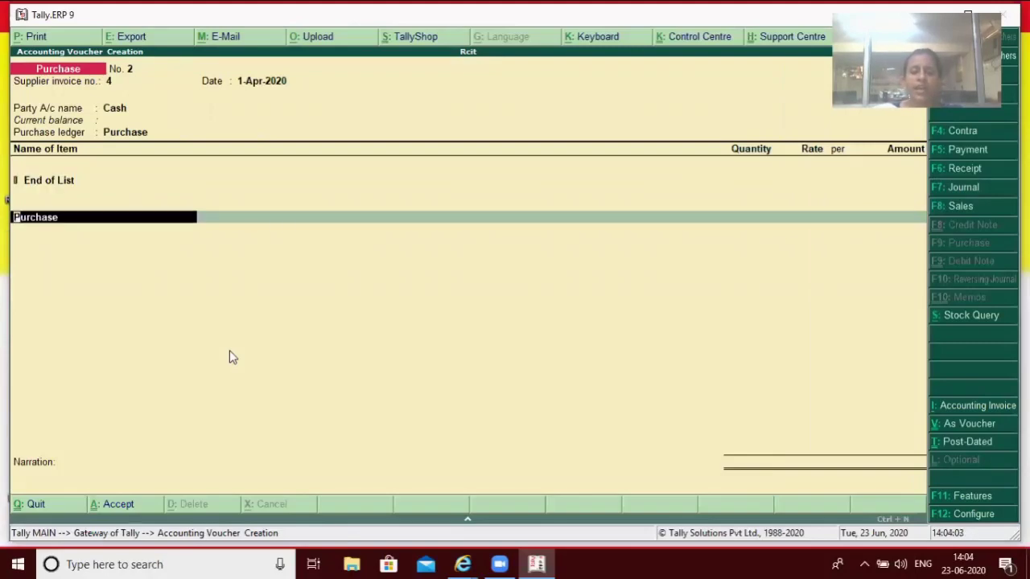
key("Up")
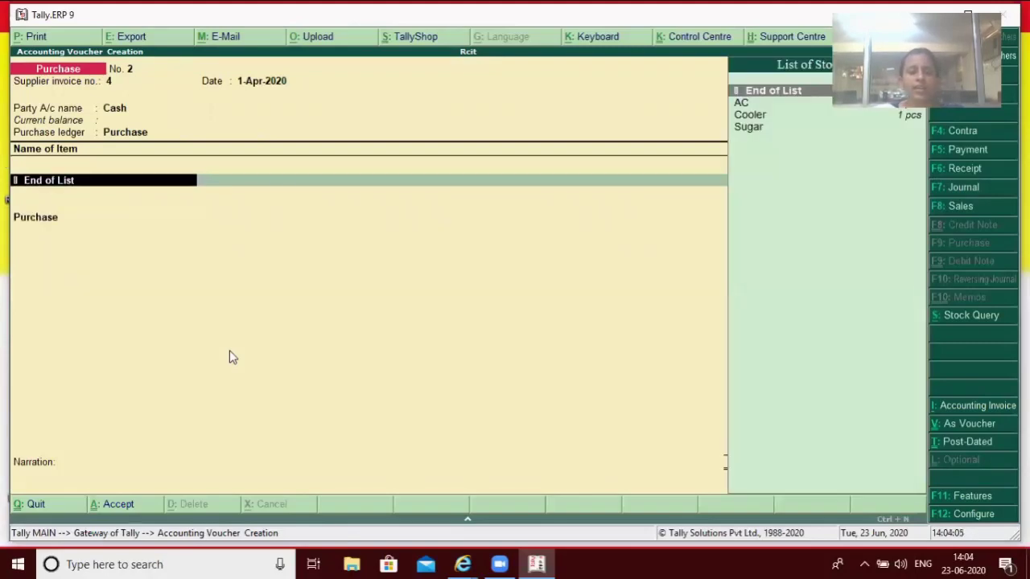
key("Escape")
key("Escape")
key("y")
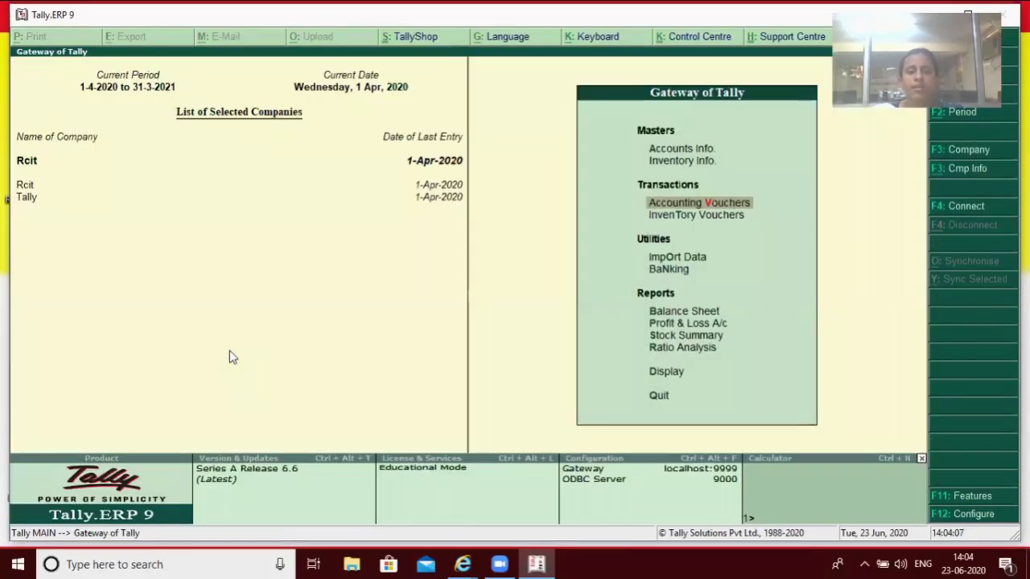
Start a new purchase voucher with supplier invoice number 3 dated 1-Apr-2020.
key("Return")
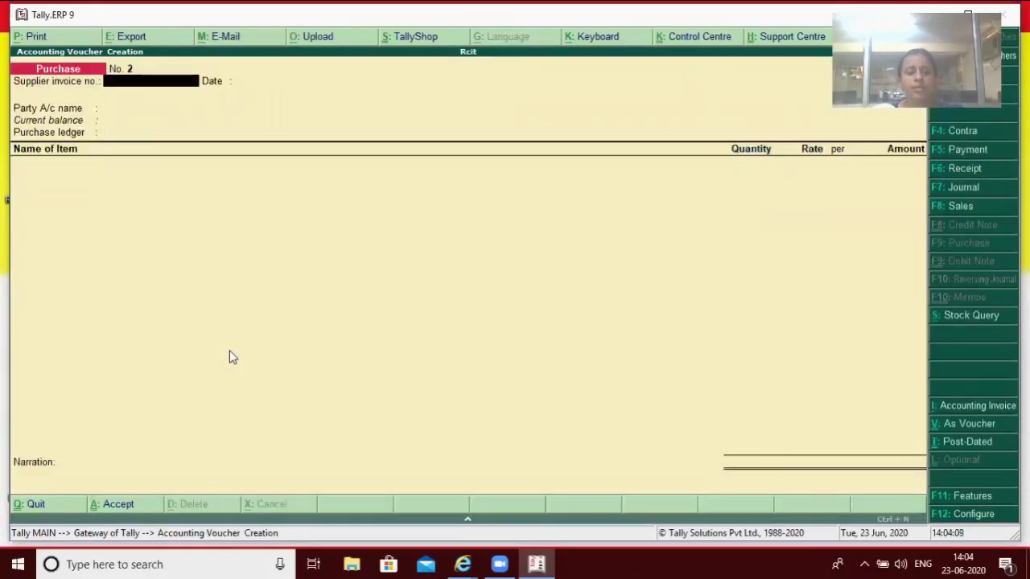
type("3")
key("Return")
key("Return")
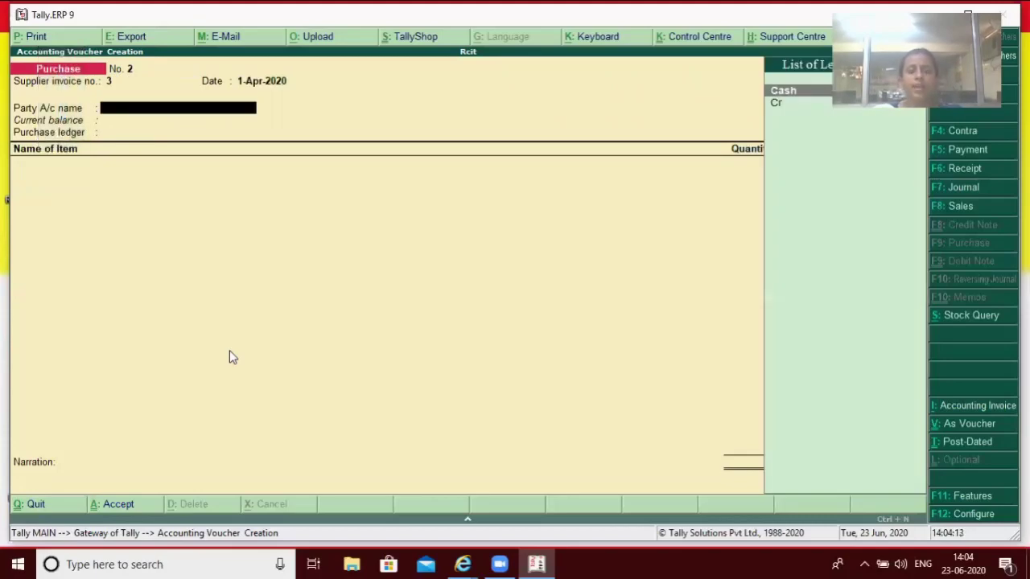
Choose Cash as the party account, keep the default supplier details, and select Purchase as the purchase ledger.
key("Return")
key("Return")
key("Return")
key("Return")
key("Return")
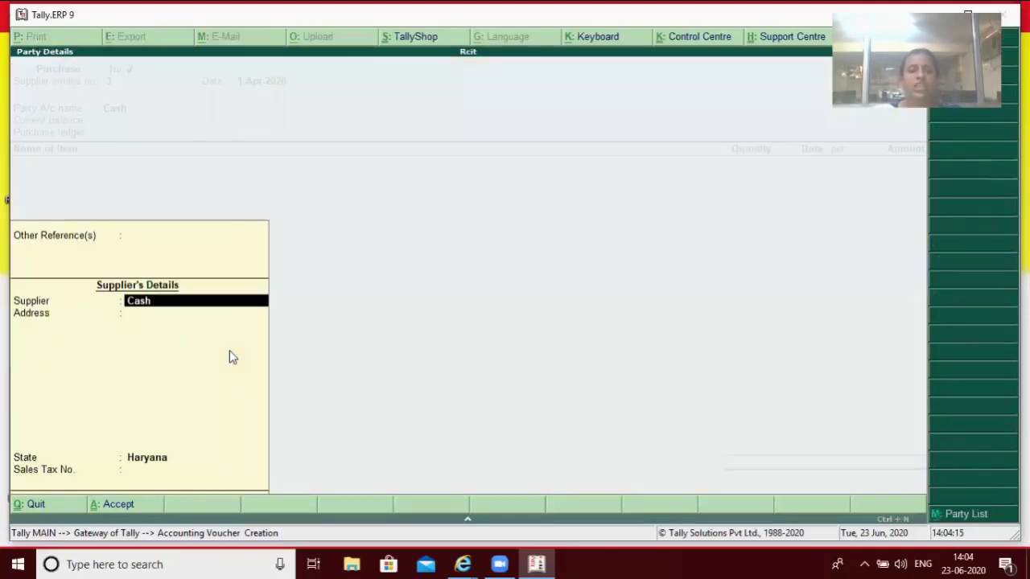
key("Return")
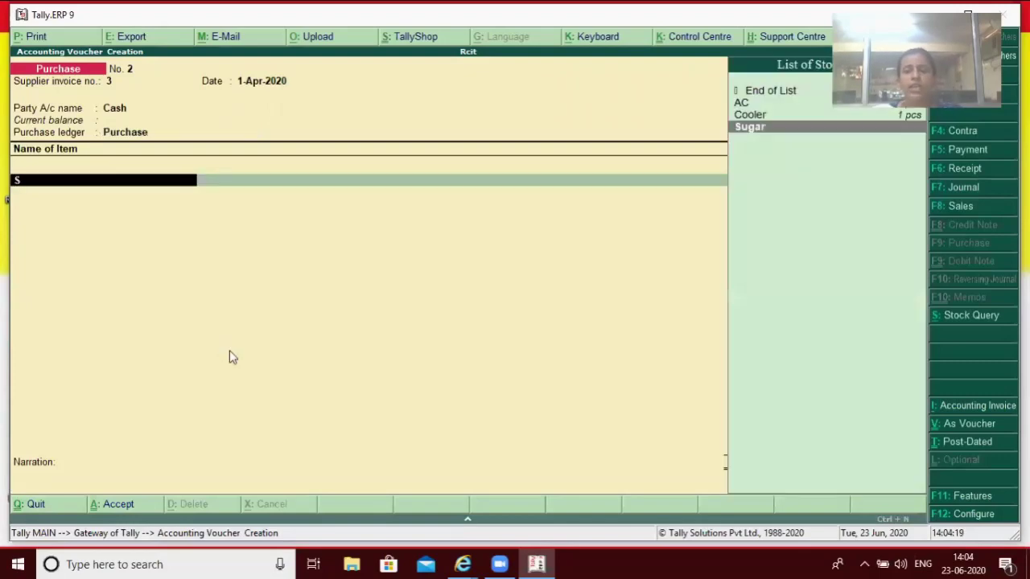
Add Sugar as the item, allocating a quantity of 1 kt from Main Location at a rate of 40.
key("Return")
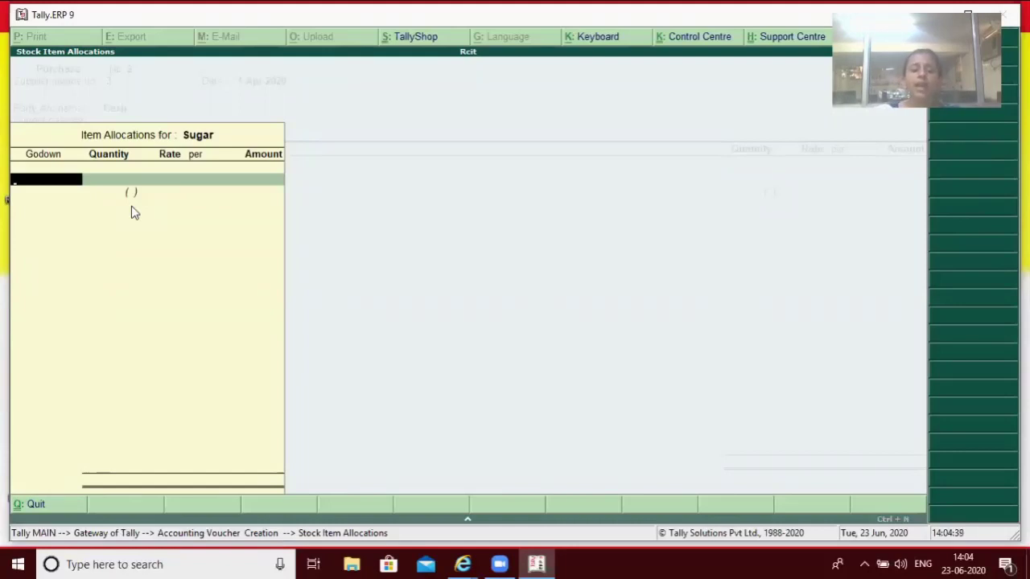
type("M")
key("Return")
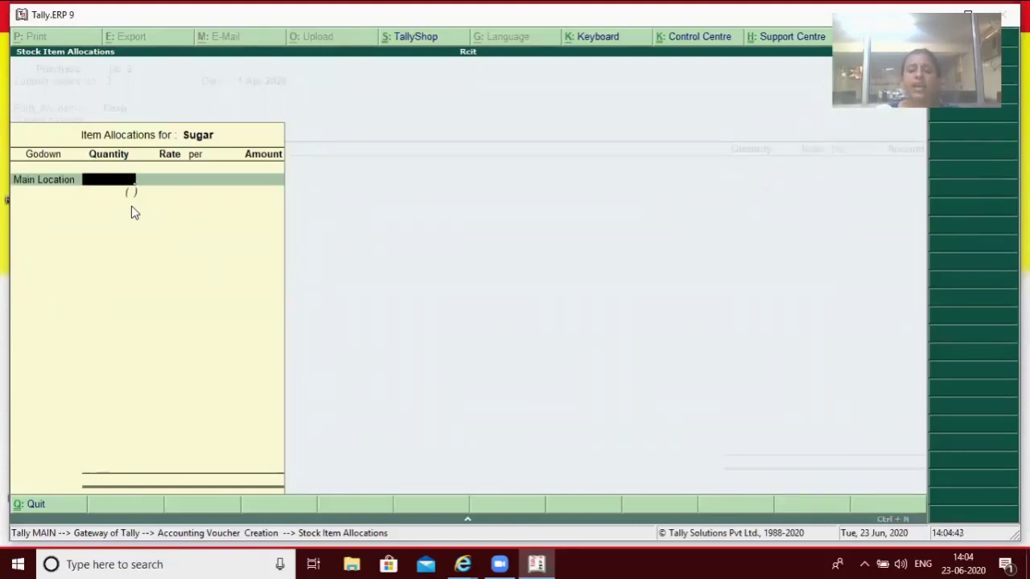
type("1")
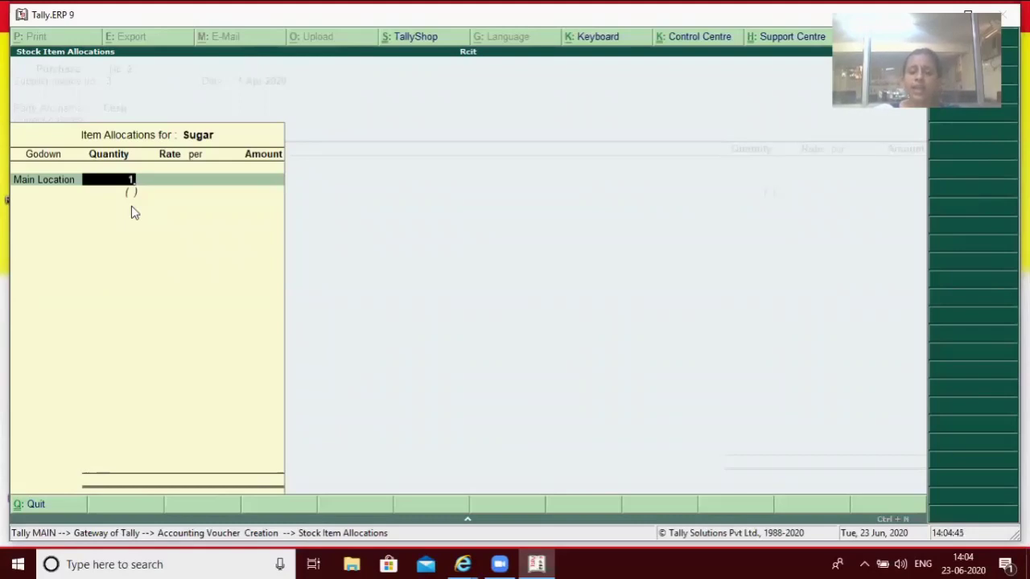
key("Return")
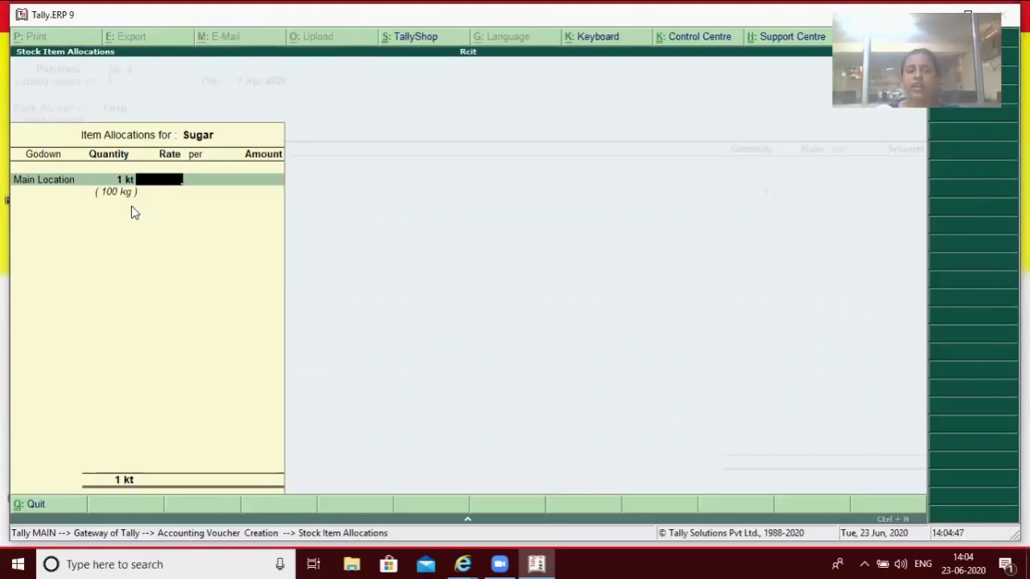
type("40")
key("Return")
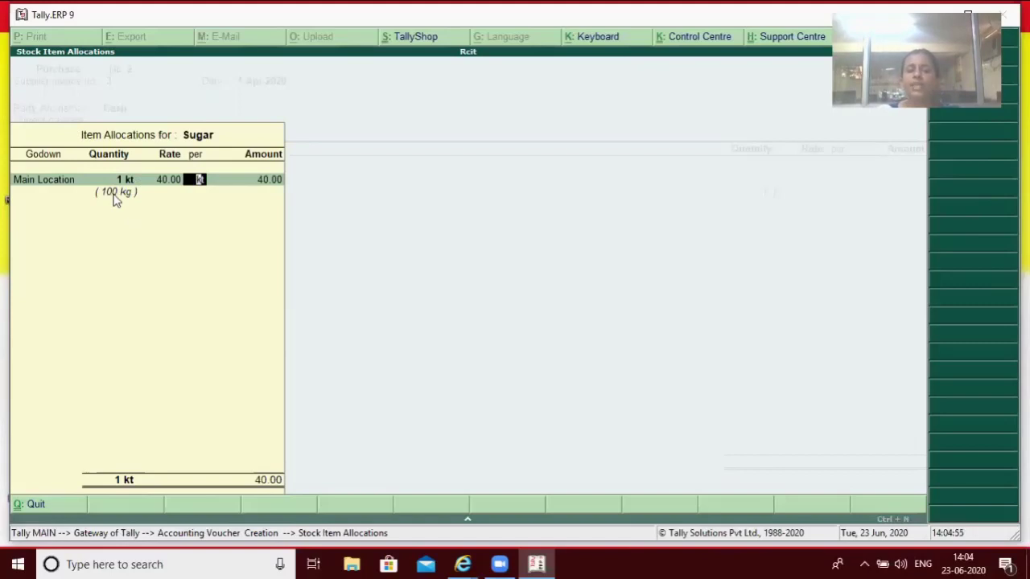
Try a quantity of 50 kt in Sugar's item allocation.
left_click(114, 185)
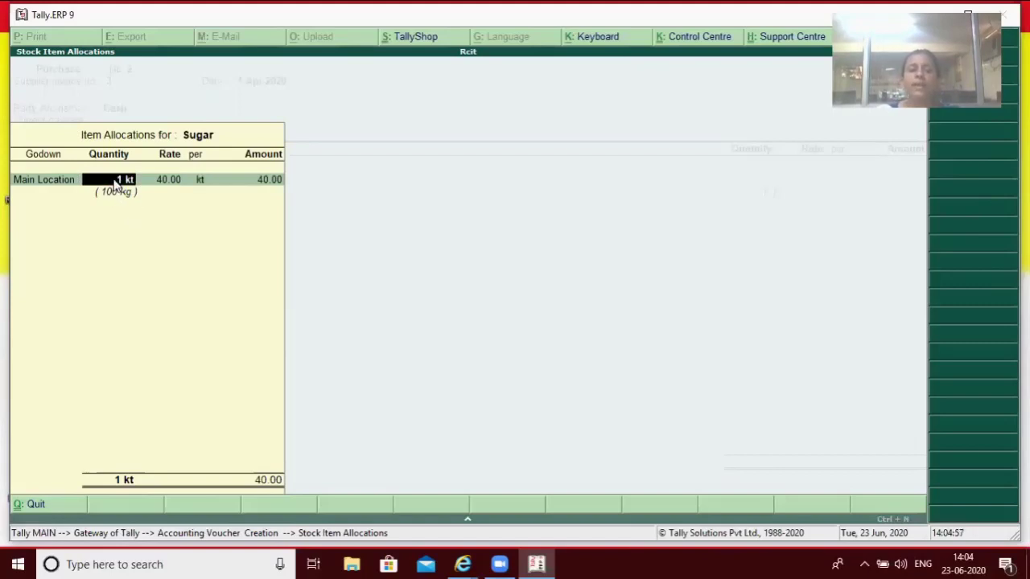
type("50")
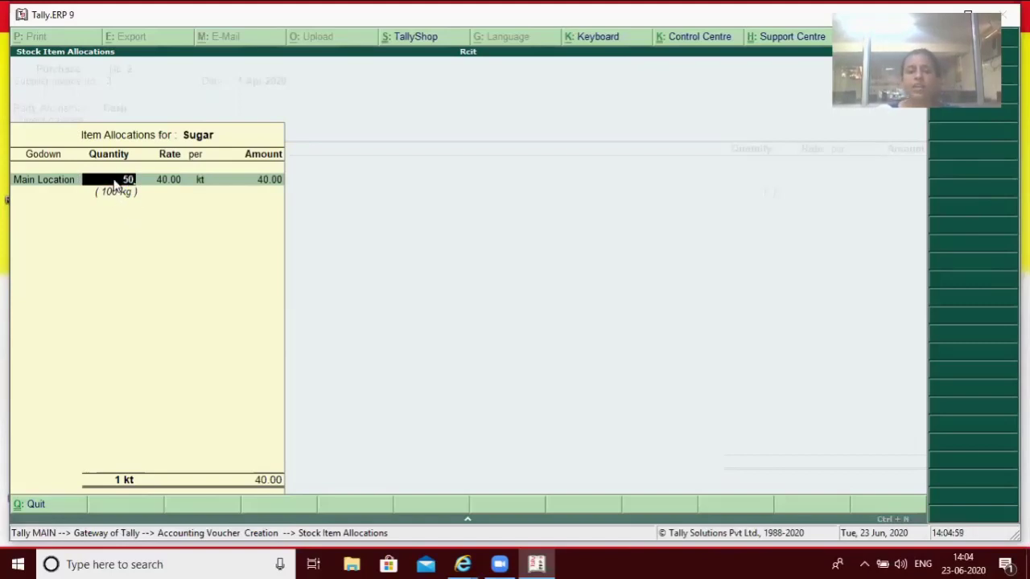
key("Return")
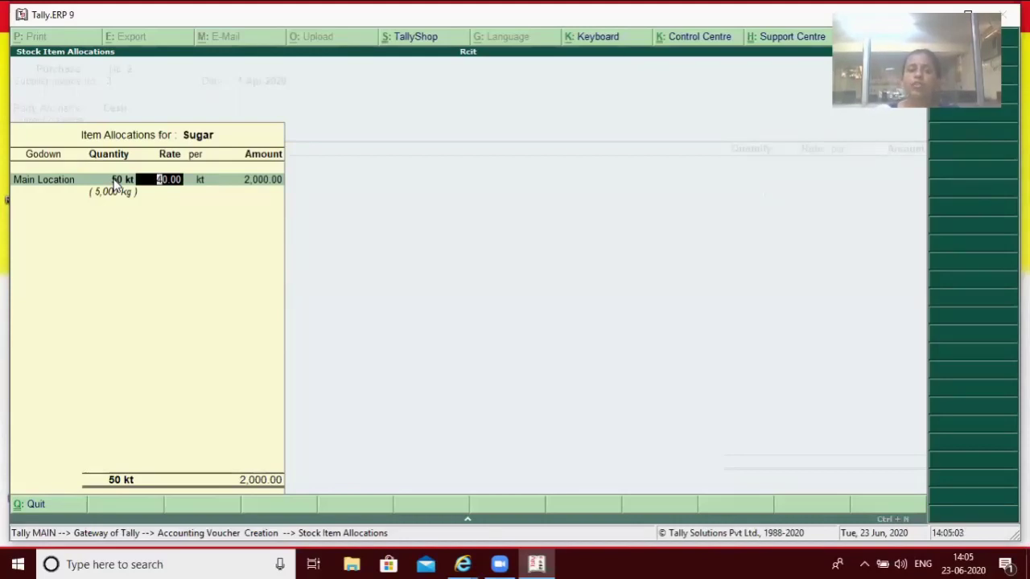
Set Sugar's quantity to 1 kt, keep the rate per kt, and complete the item allocation.
left_click(114, 185)
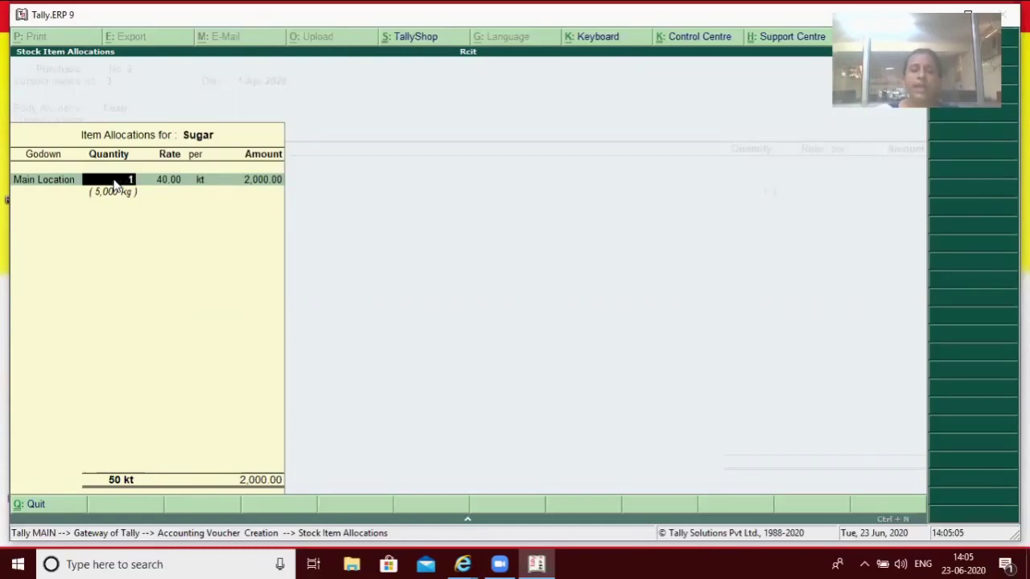
key("Return")
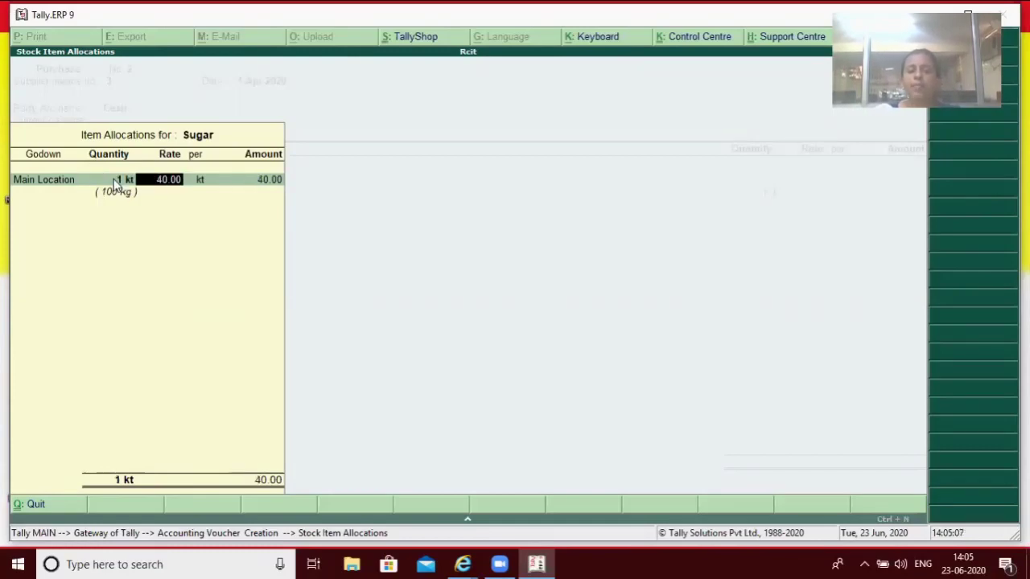
key("Return")
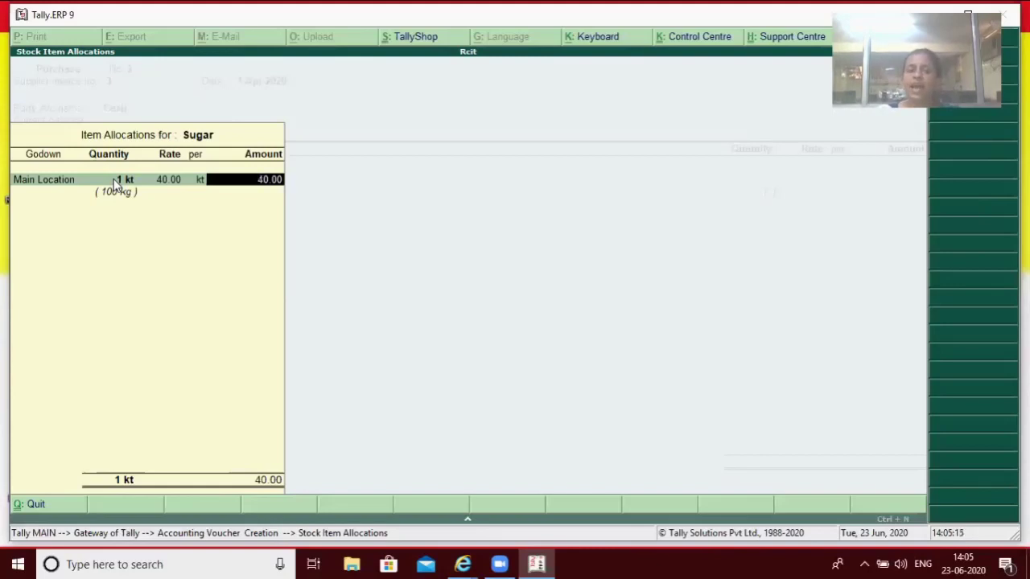
key("Return")
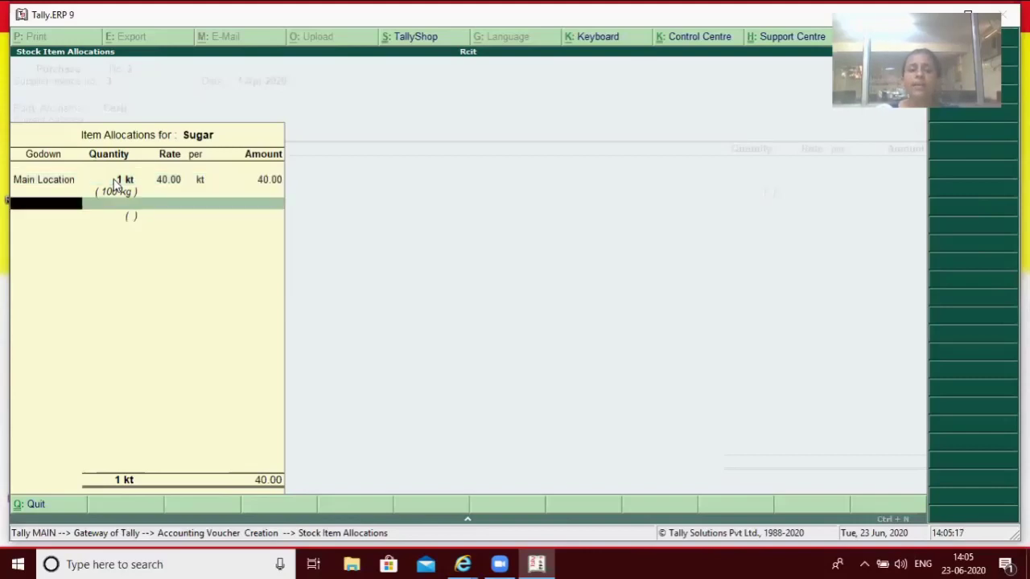
key("Return")
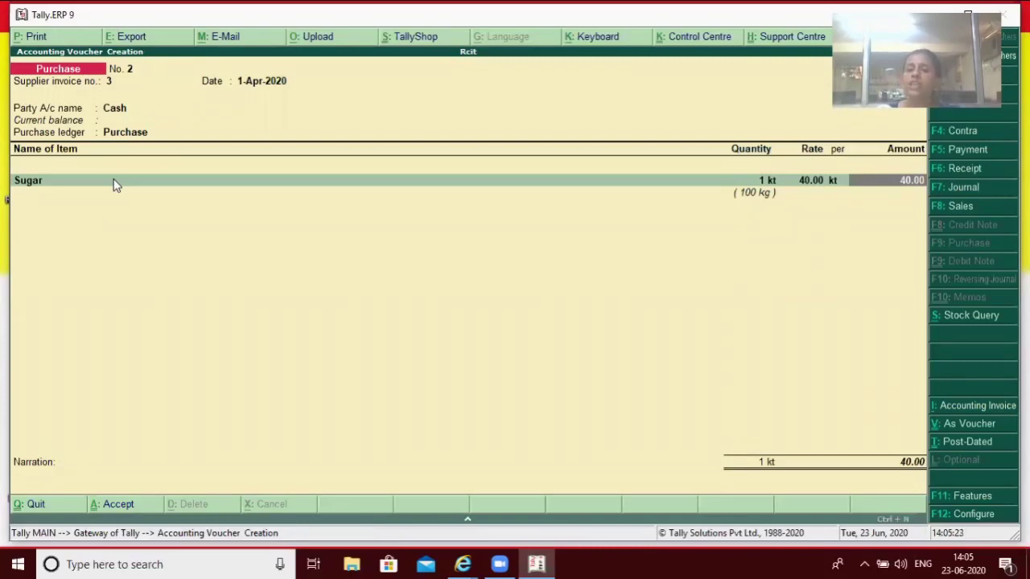
Reopen Sugar's item allocation, set the rate to 4,000 per kt, and complete the allocation.
left_click(114, 182)
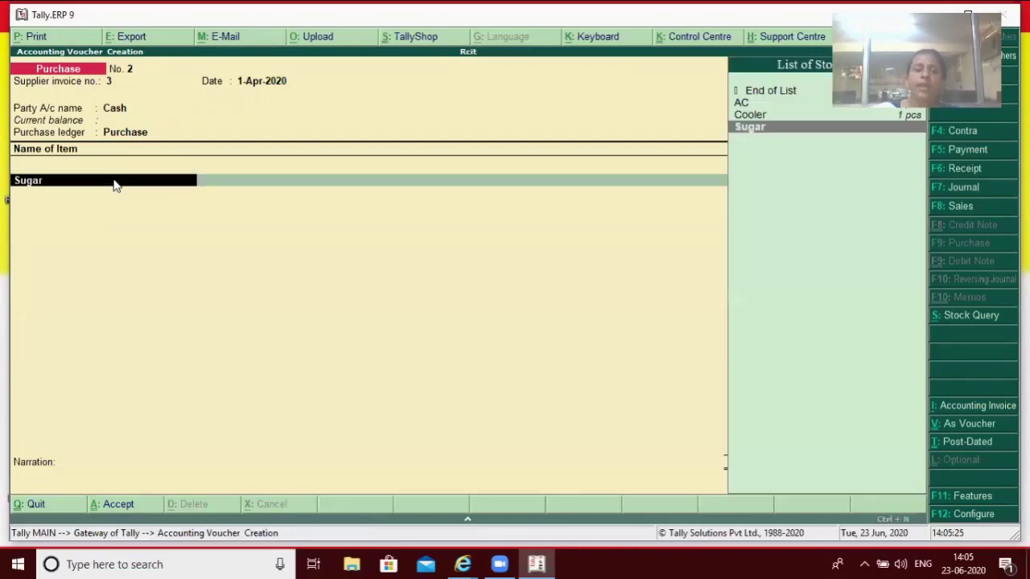
key("Return")
key("Return")
key("Return")
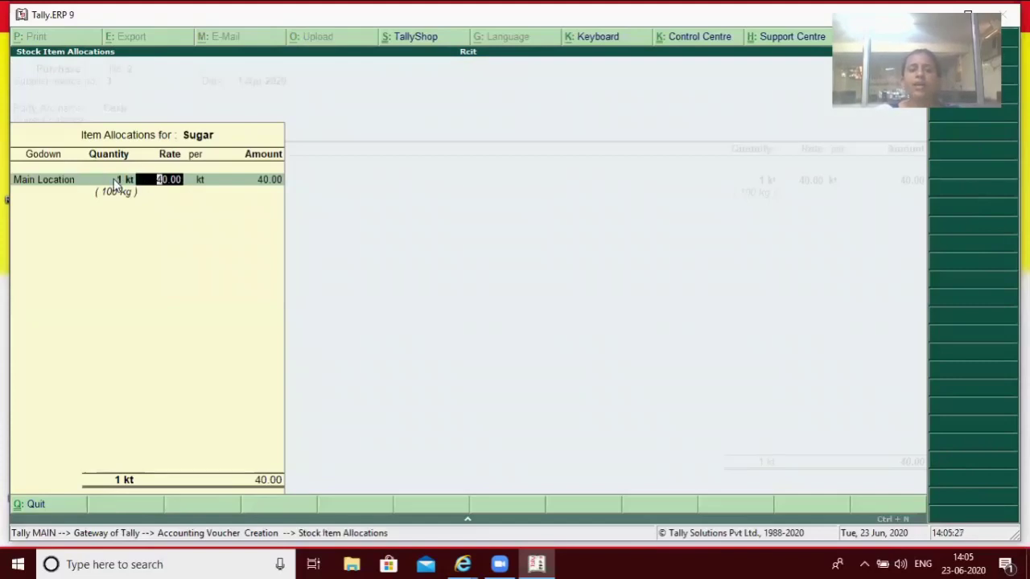
type("400")
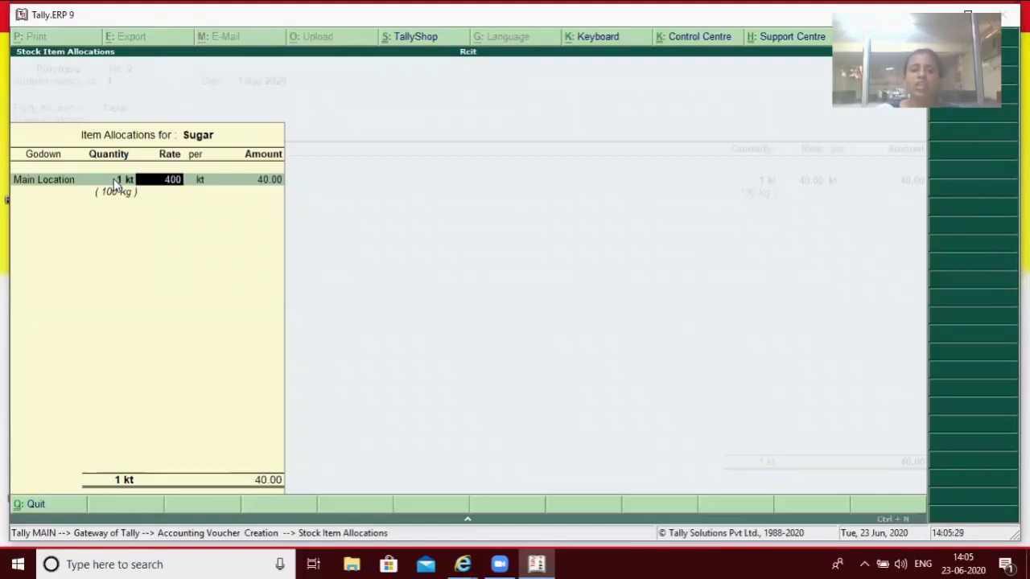
type("00")
key("BackSpace")
key("BackSpace")
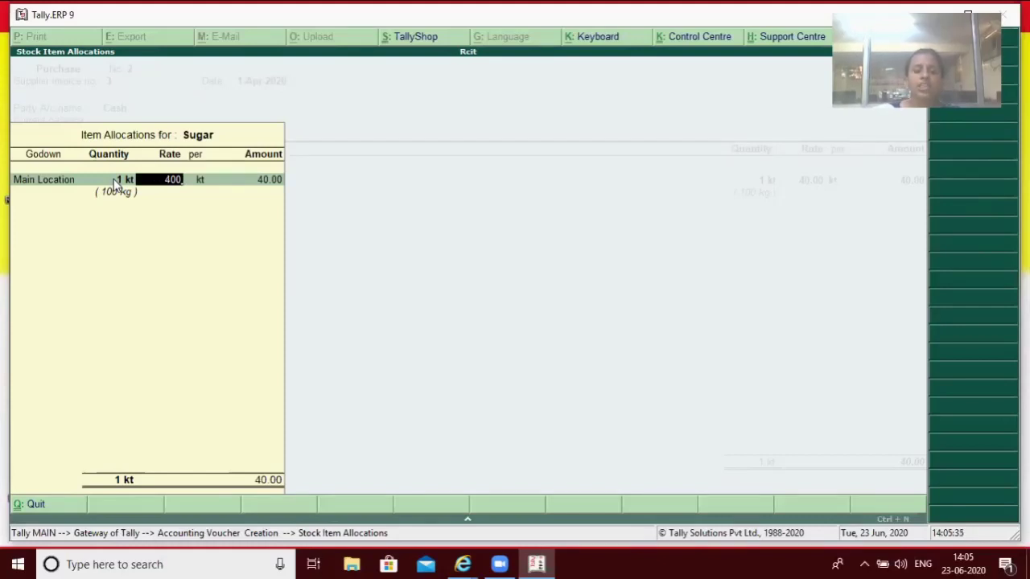
type("0")
key("Return")
key("Return")
key("Return")
key("Return")
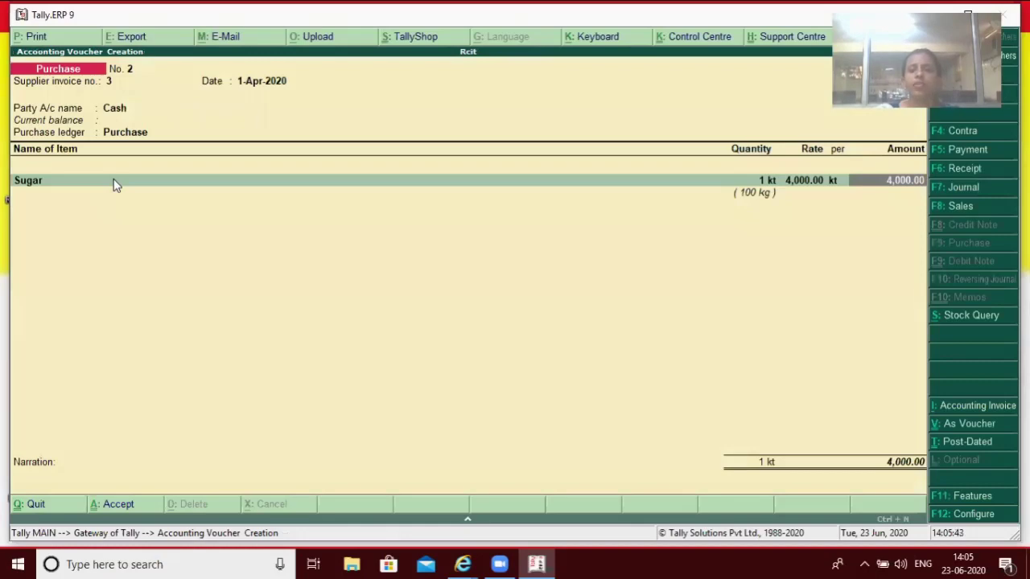
End the item and ledger lists, leave the narration blank, and save the purchase voucher.
key("Return")
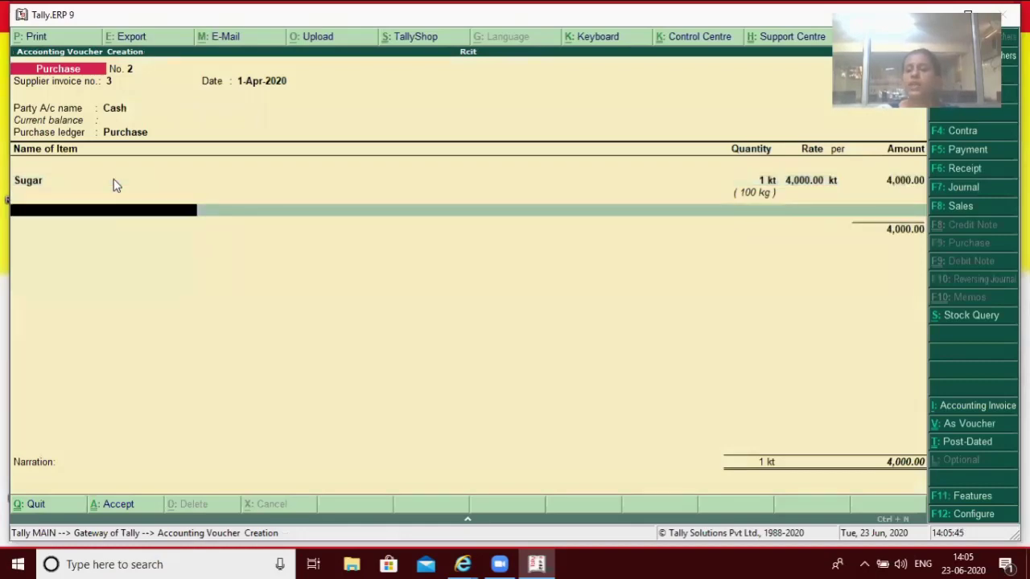
key("Return")
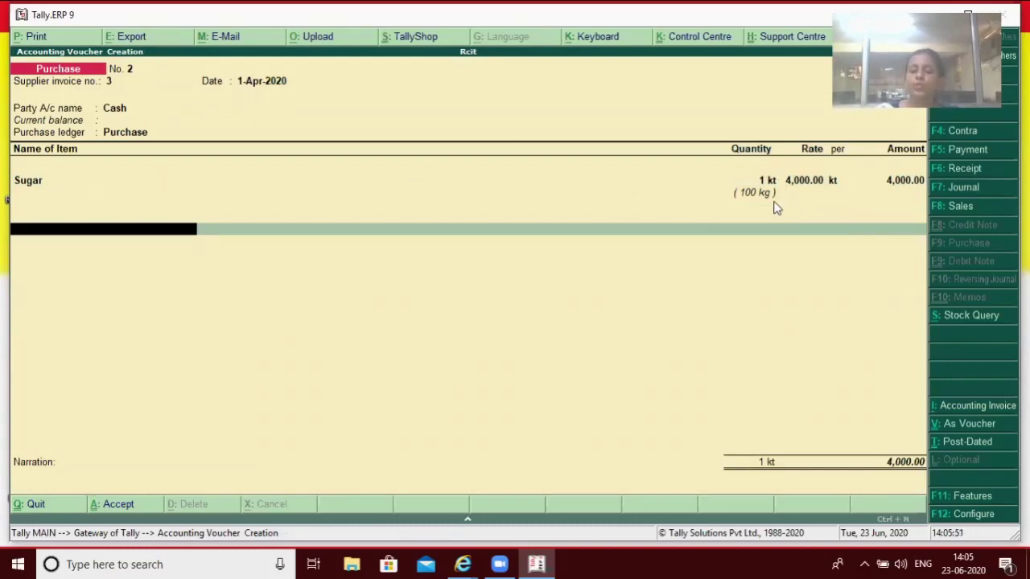
key("Return")
key("Return")
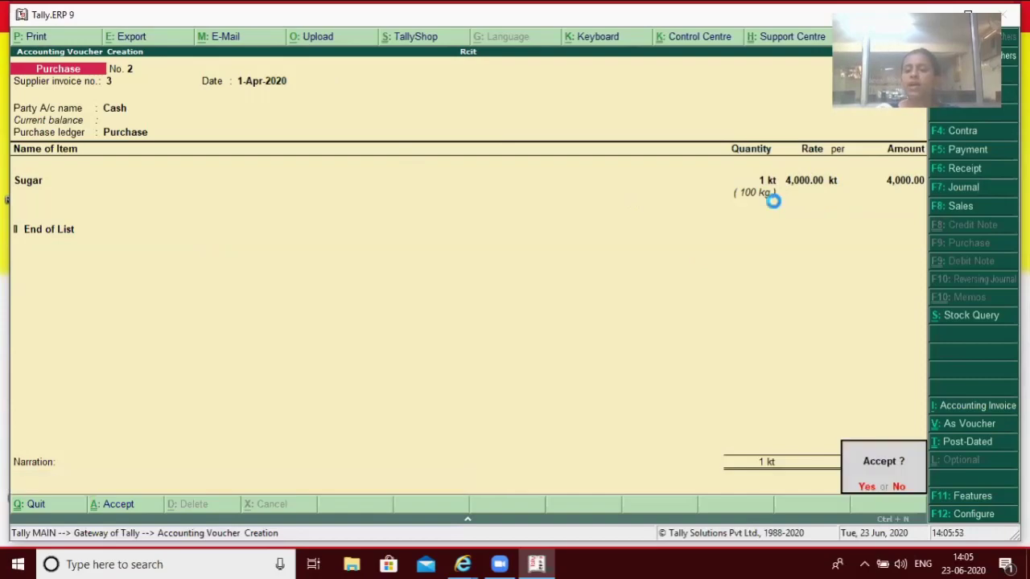
key("Return")
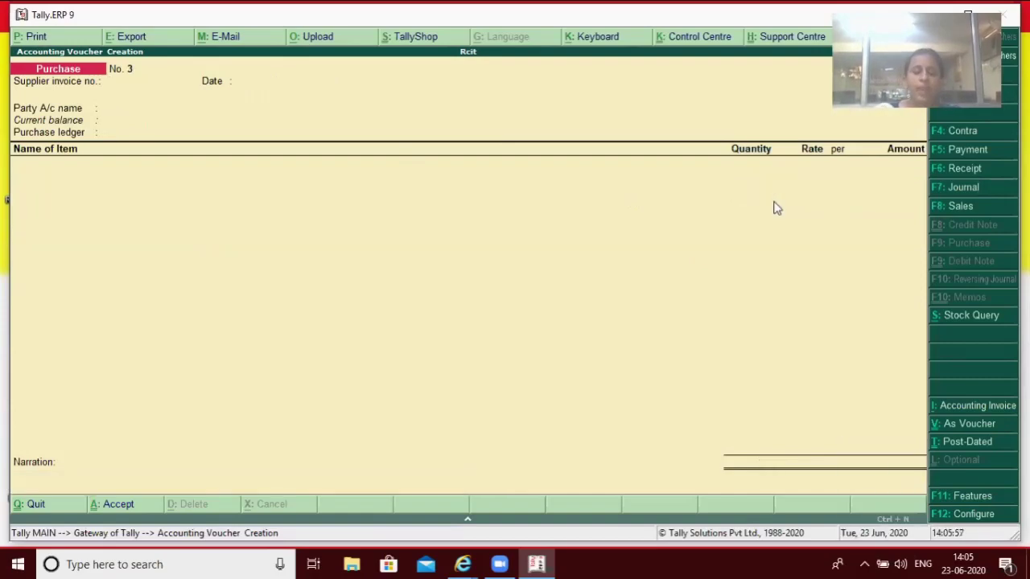
Leave purchase voucher entry and return to the Gateway of Tally.
key("F12")
key("Escape")
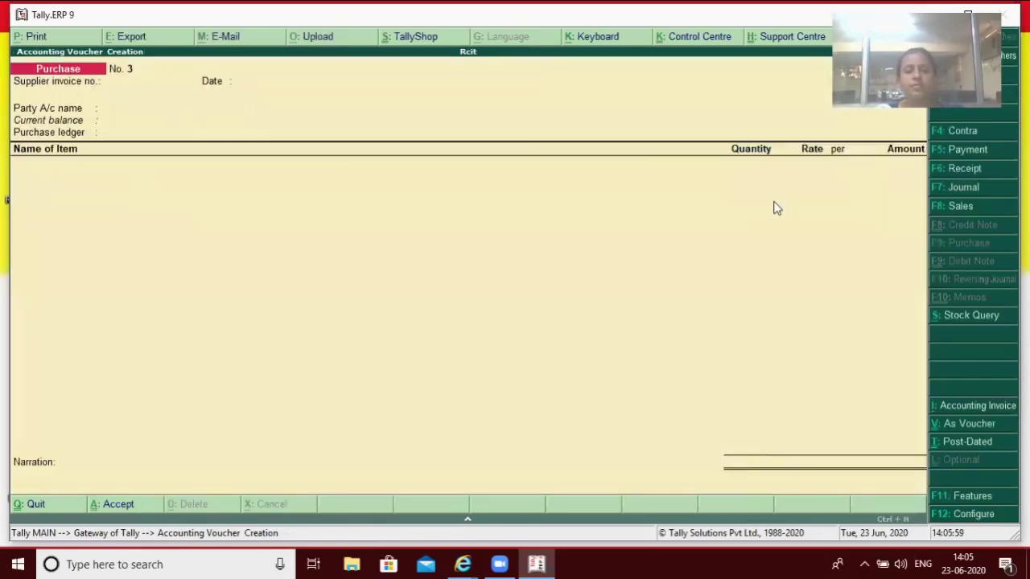
key("Escape")
key("y")
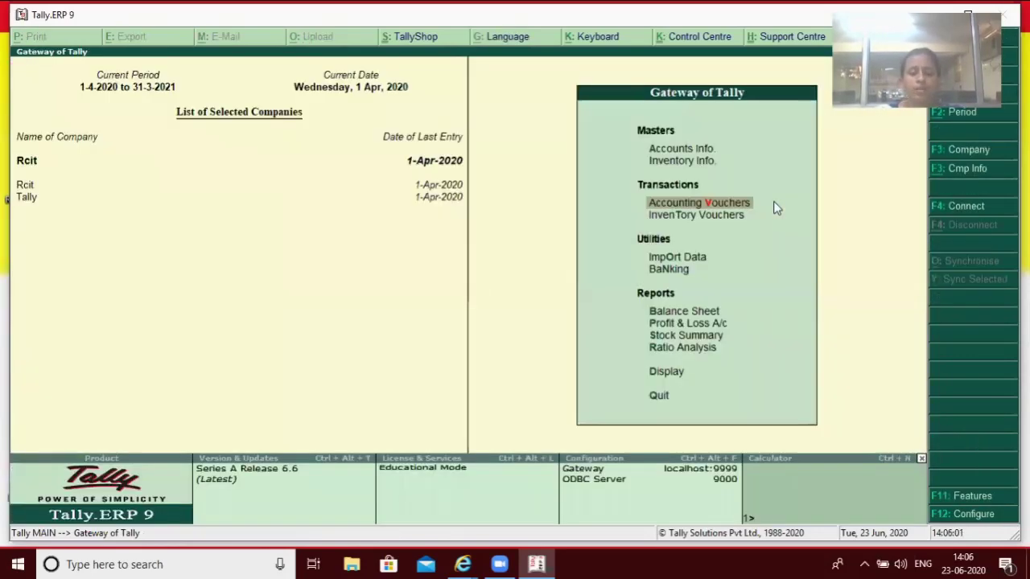
In the voucher entry configuration, set both 'Show compound unit of item based on rate' and 'Show full details of compound unit' to No.
key("F12")
key("Down")
key("Down")
key("Down")
key("Return")
key("Down")
key("Down")
key("Down")
key("Down")
key("Down")
key("Down")
key("Down")
key("Down")
key("Down")
key("Down")
key("Down")
key("Down")
key("Down")
key("Down")
key("Down")
key("Down")
key("Down")
key("Down")
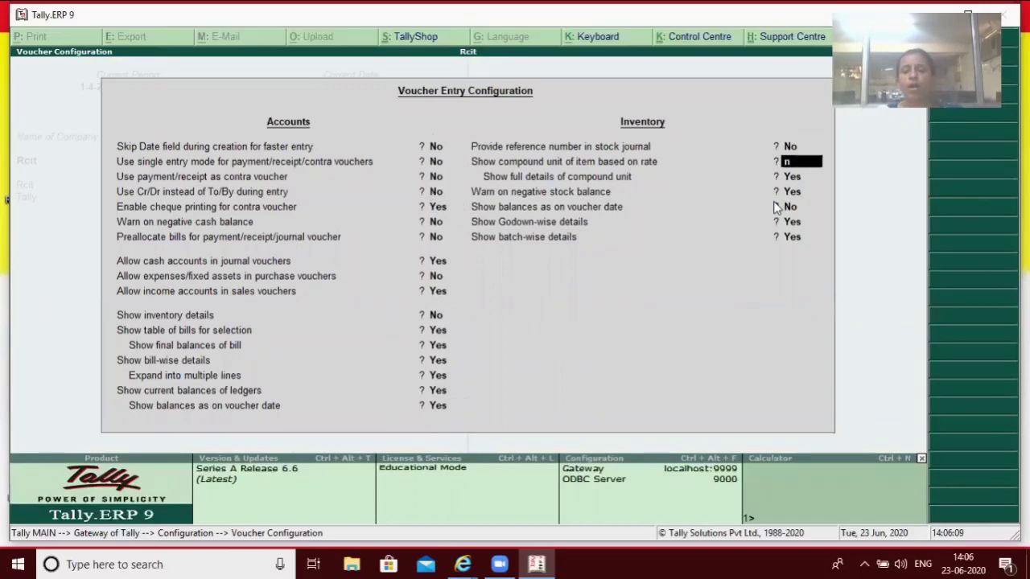
key("Down")
key("Down")
key("Escape")
key("Escape")
key("Escape")
key("Escape")
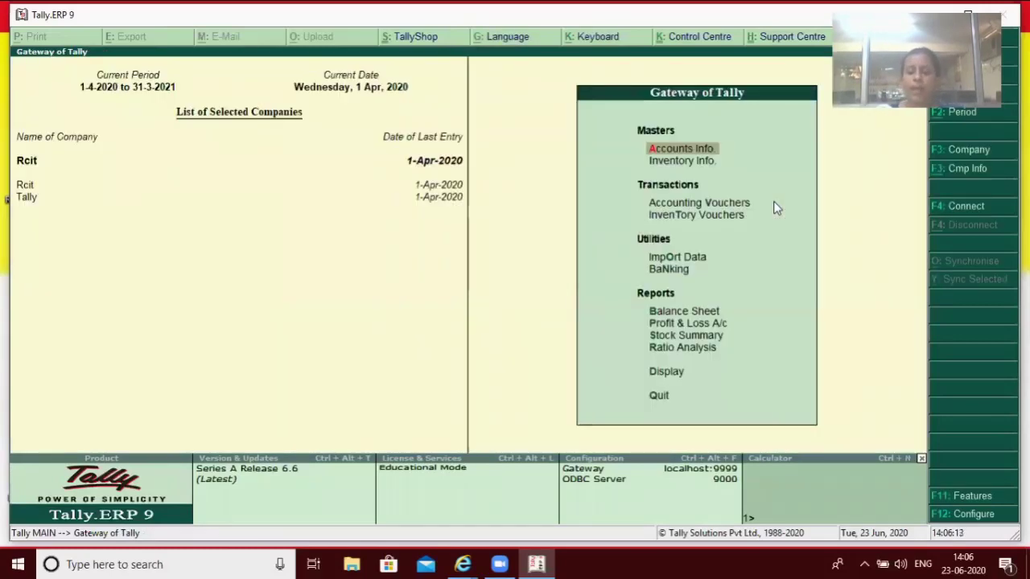
Start a purchase voucher with Cash as the party and the Purchase ledger, leaving the supplier invoice number and date blank.
key("Down")
key("Down")
key("Return")
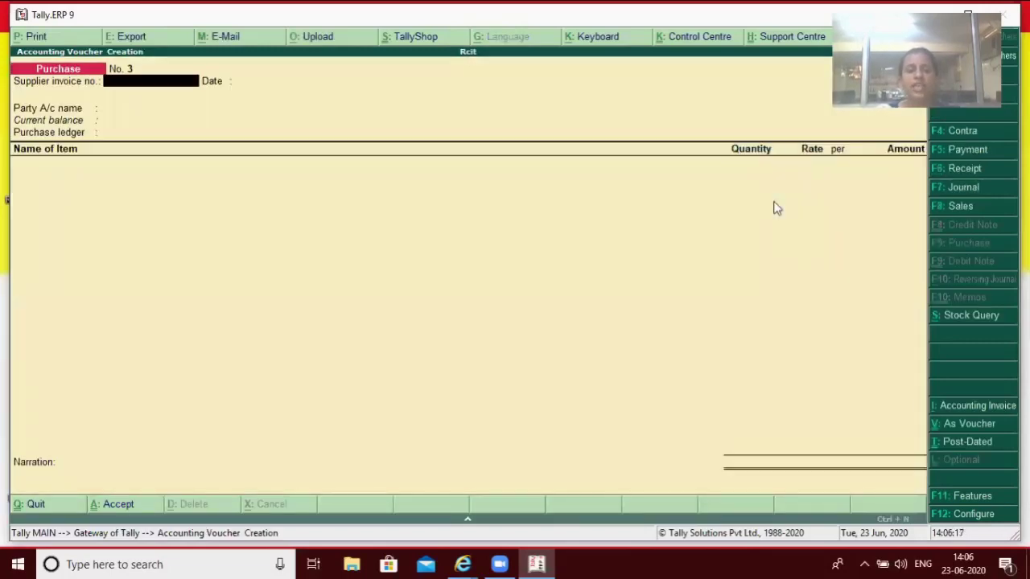
key("Return")
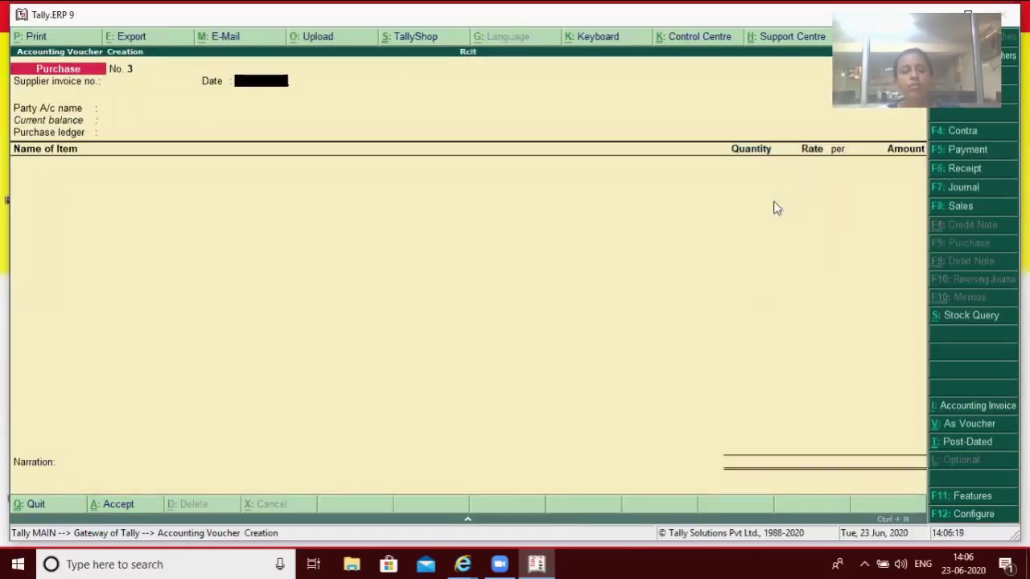
key("Return")
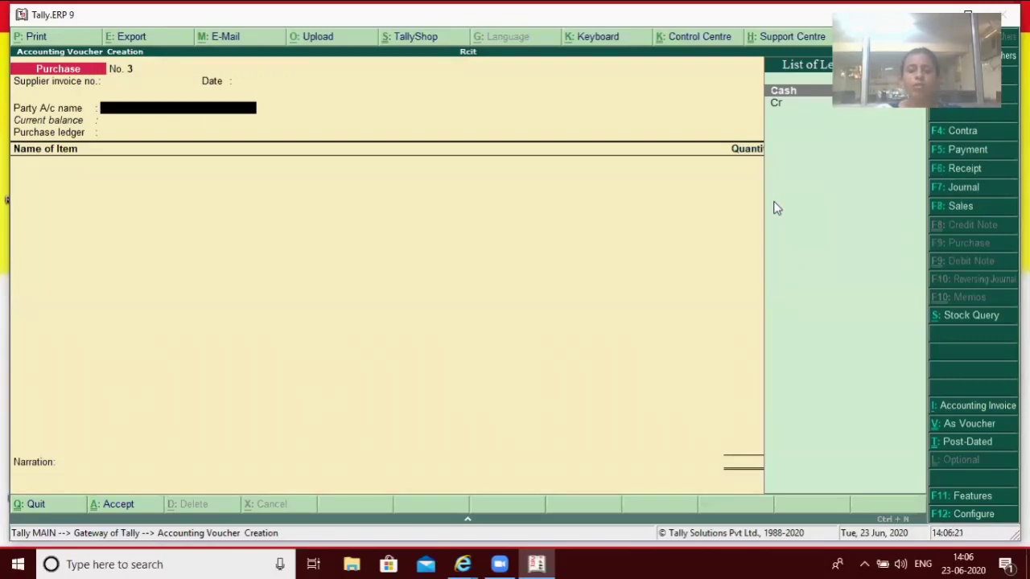
key("Return")
key("Return")
key("Return")
key("Return")
key("Return")
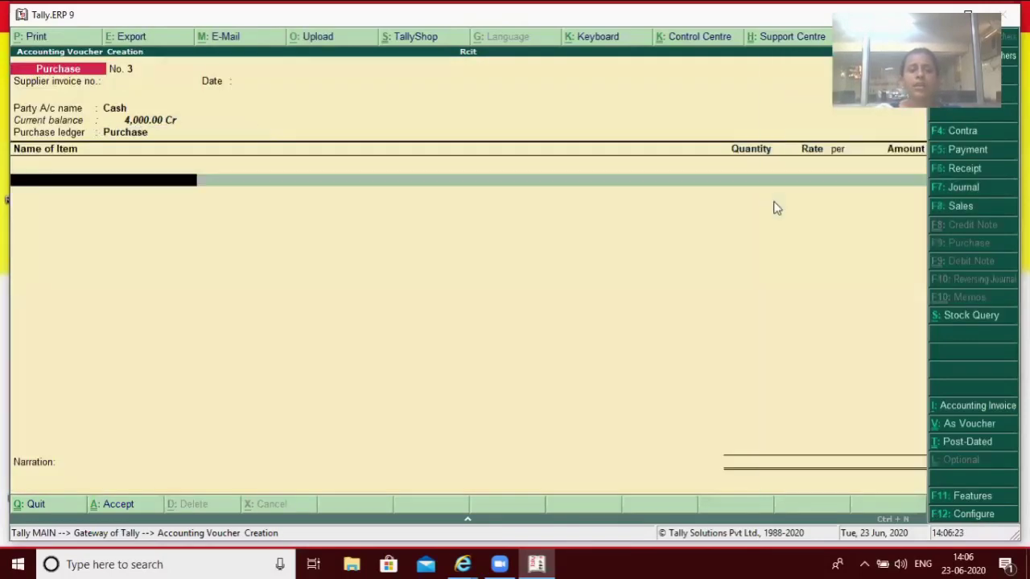
Add 1 kt of Sugar in Main Location at 4,000 per kt, and quit the purchase voucher without saving.
type("S")
key("Return")
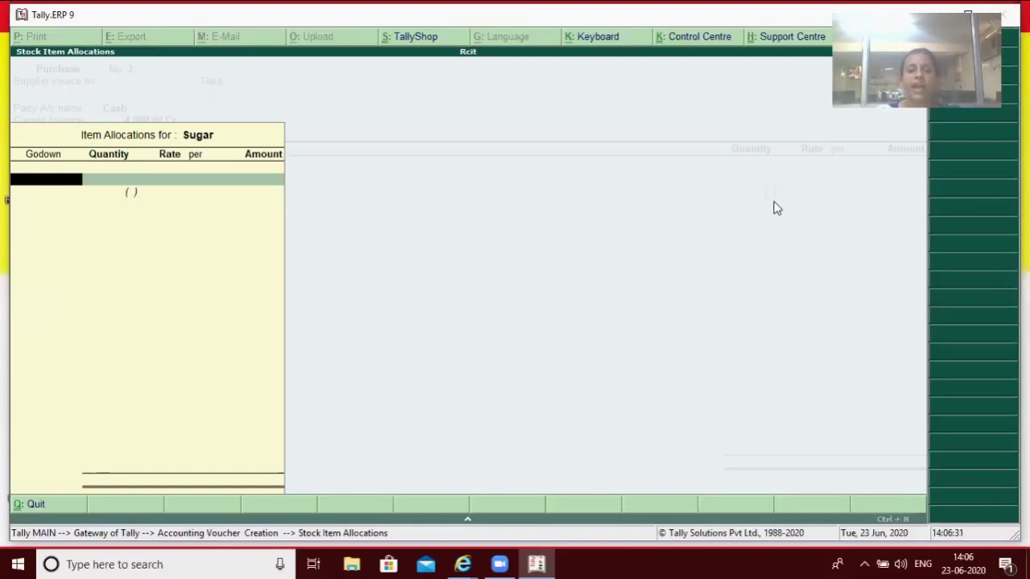
key("Return")
key("Return")
key("BackSpace")
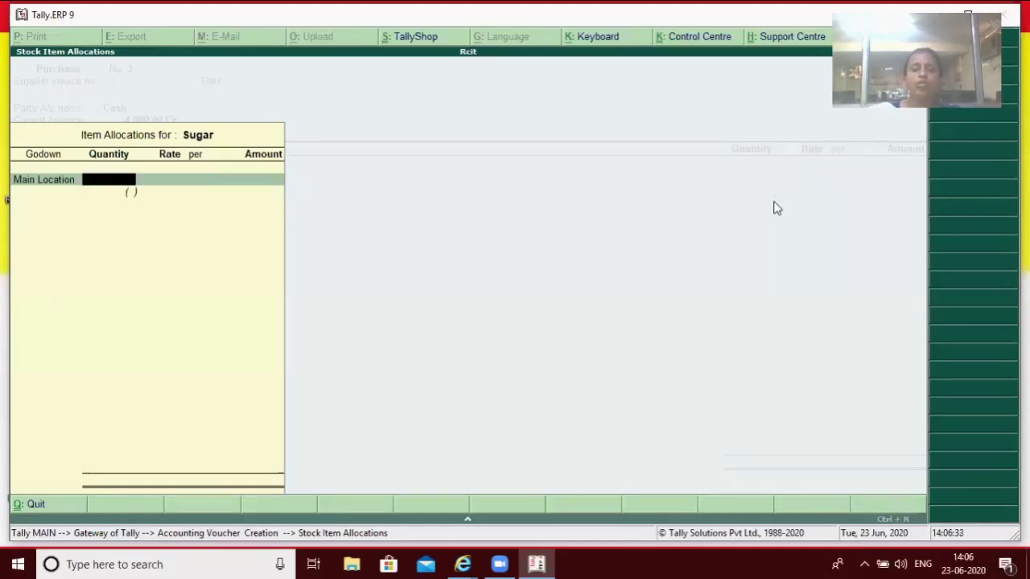
type("1")
key("Return")
key("Return")
key("Return")
key("Return")
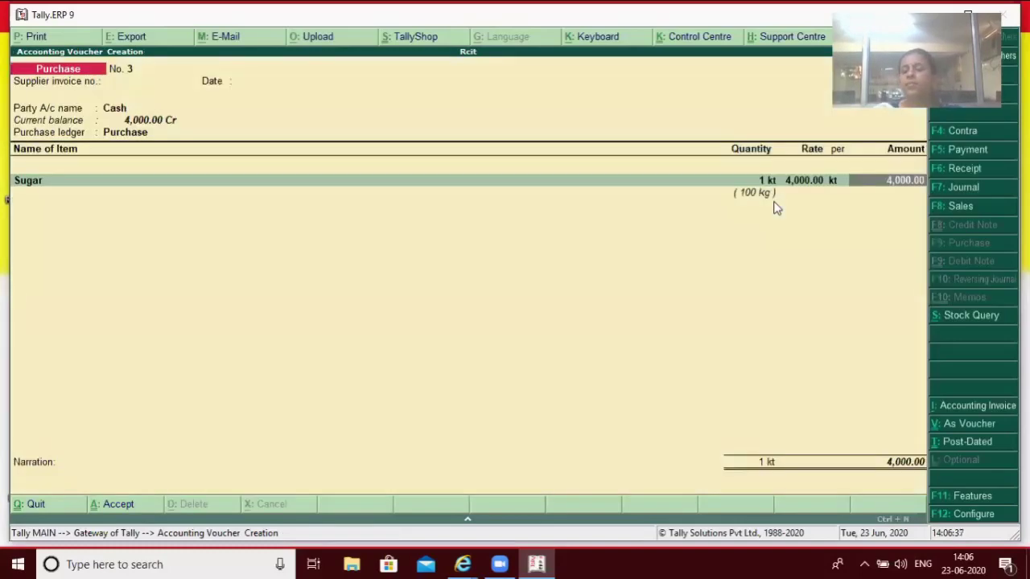
key("Escape")
key("y")
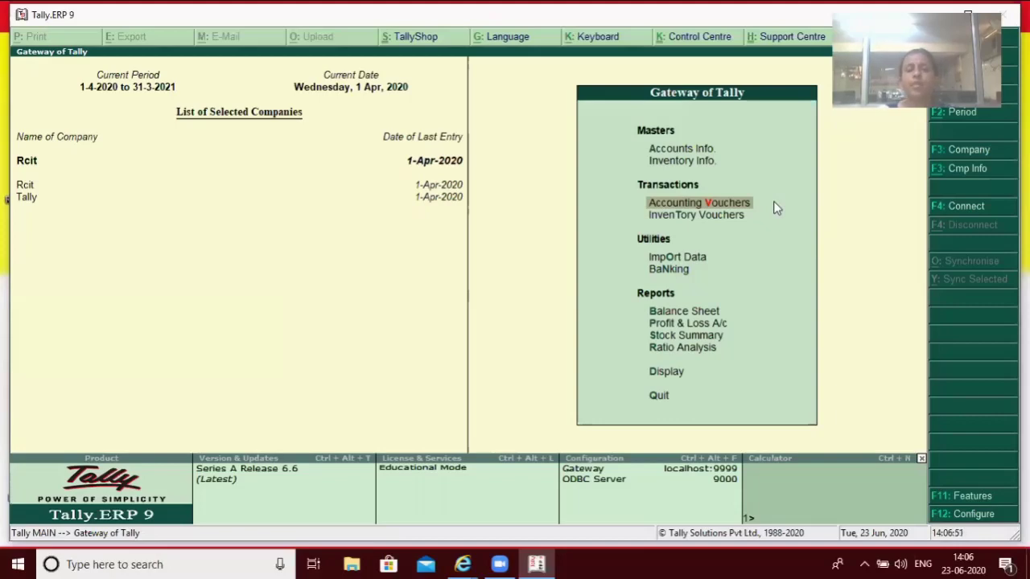
In the voucher entry configuration's Inventory section, set 'Show balances as on voucher date' to Yes and return to the Gateway of Tally.
key("F12")
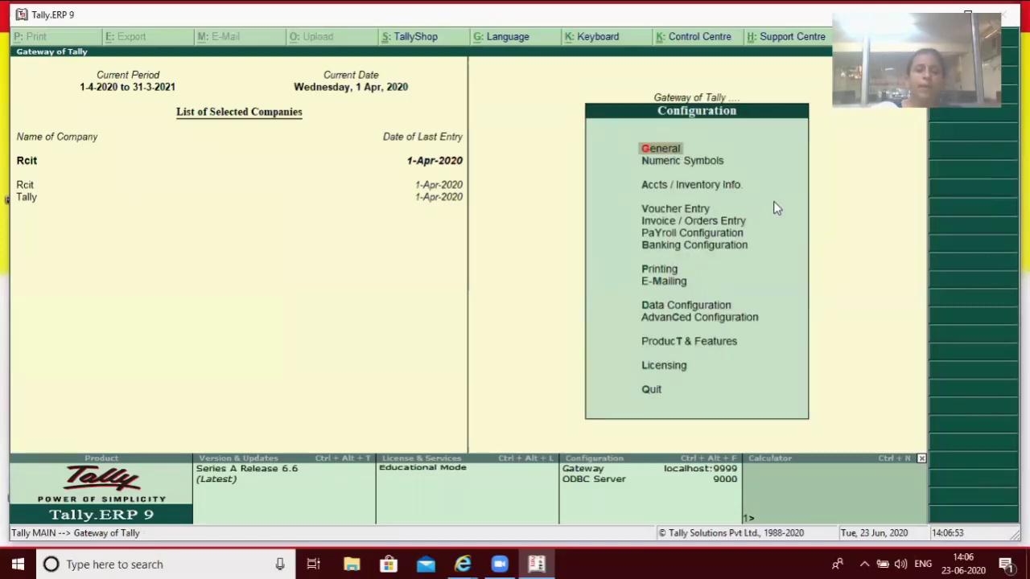
key("Down")
key("Down")
key("Down")
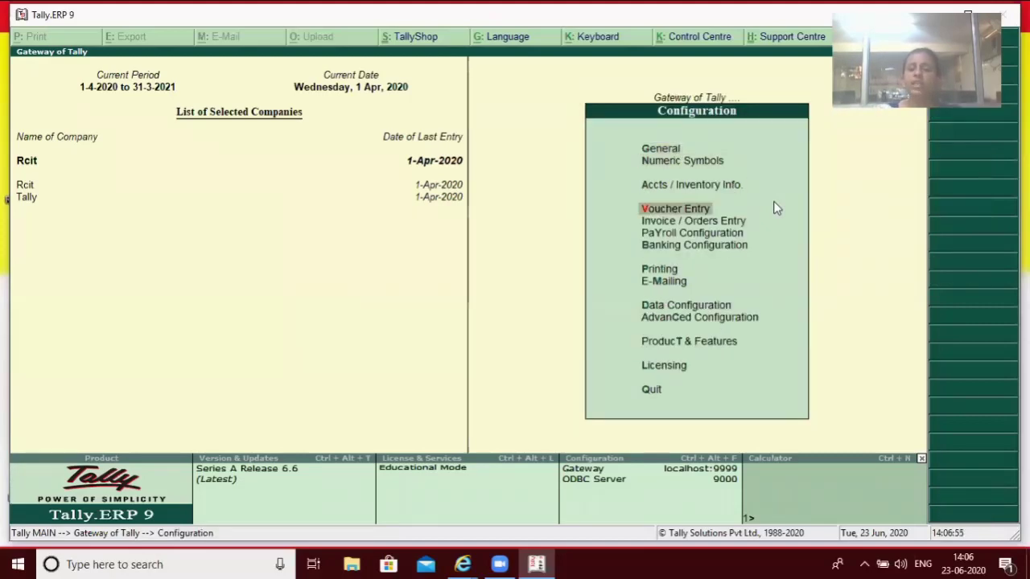
key("Return")
key("Down")
key("Down")
key("Down")
key("Down")
key("Down")
key("Down")
key("Down")
key("Down")
key("Down")
key("Down")
key("Down")
key("Down")
key("Down")
key("Down")
key("Down")
key("Down")
key("Down")
key("Down")
key("Down")
key("Down")
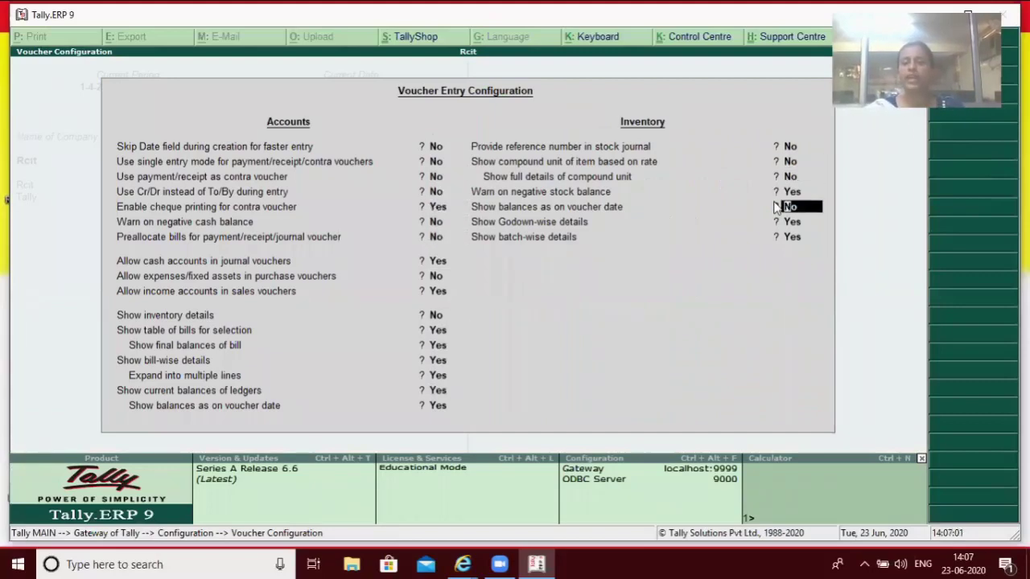
key("Down")
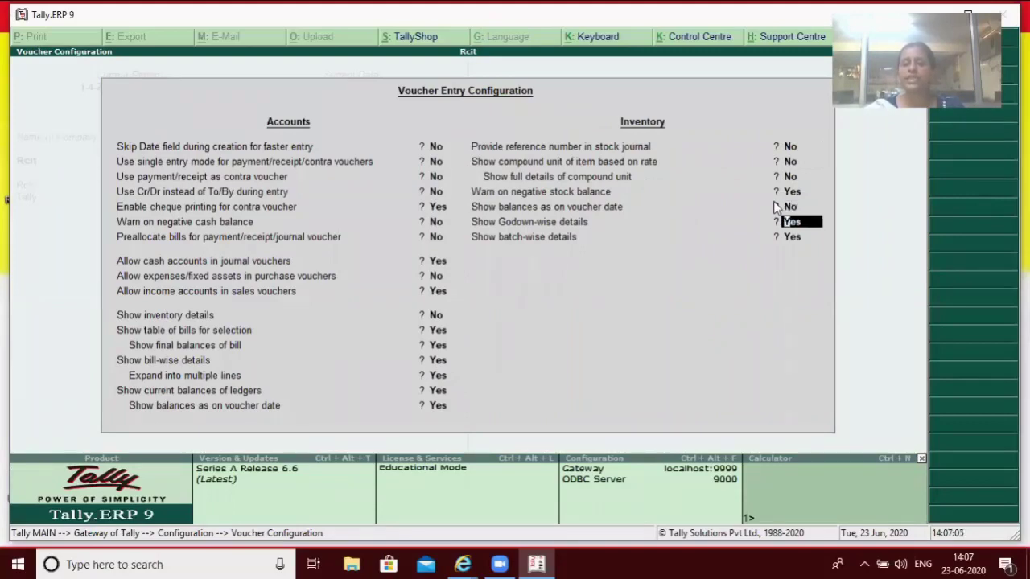
key("Up")
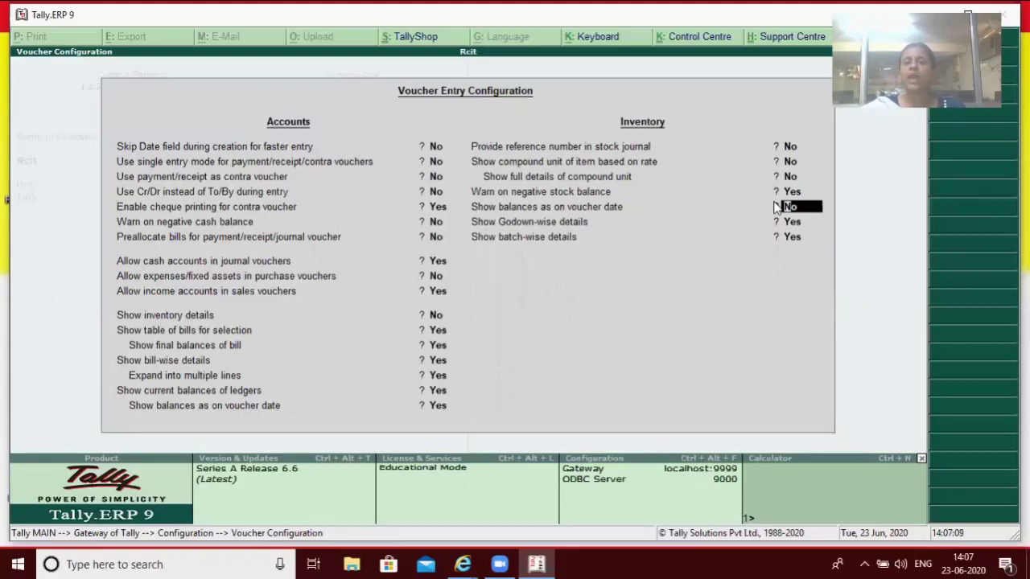
type("y")
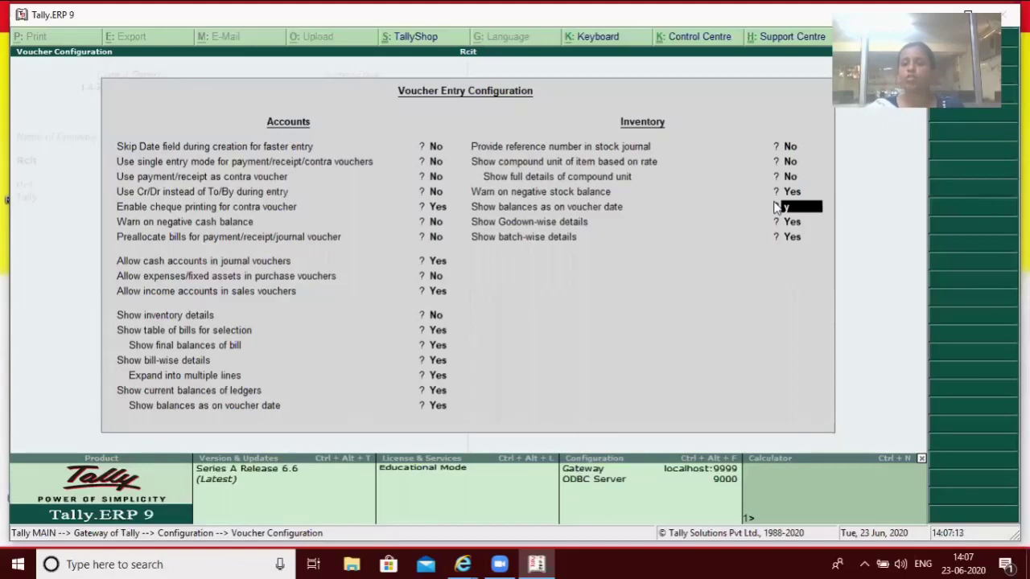
key("Return")
key("Return")
key("Return")
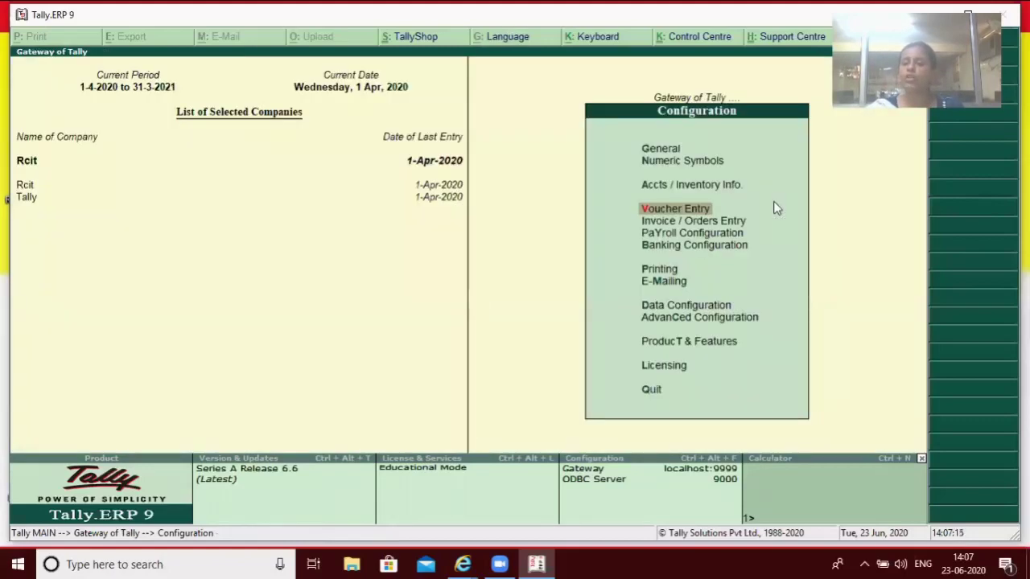
key("Return")
key("Escape")
key("Escape")
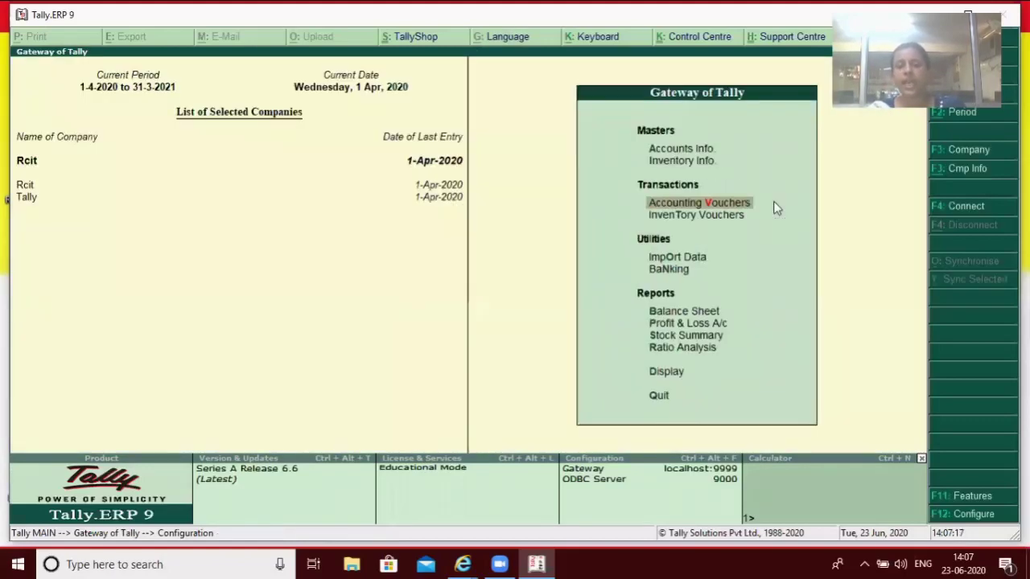
key("Escape")
key("Escape")
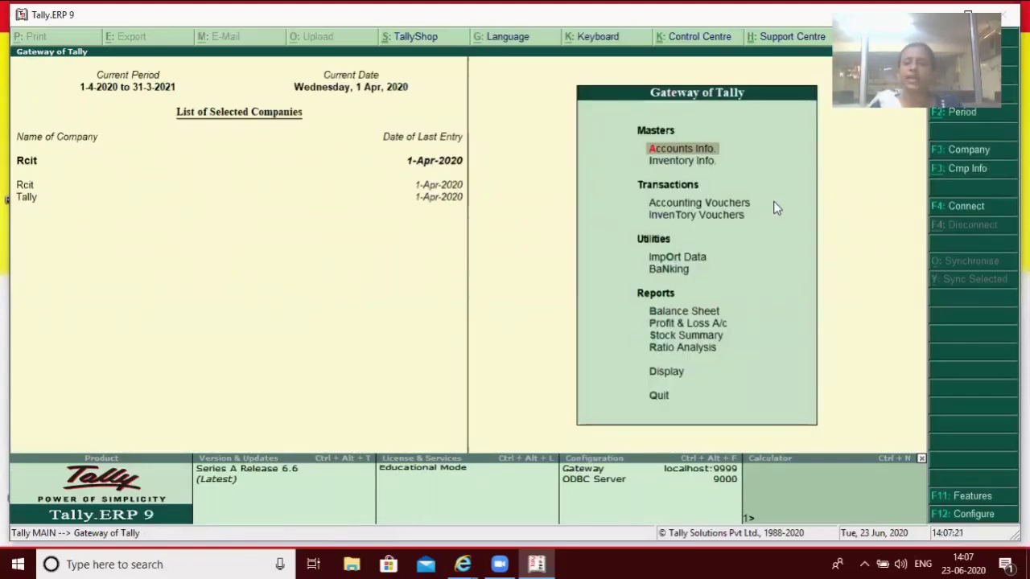
Start a sales voucher in Accounting Vouchers with reference number 7.
key("Down")
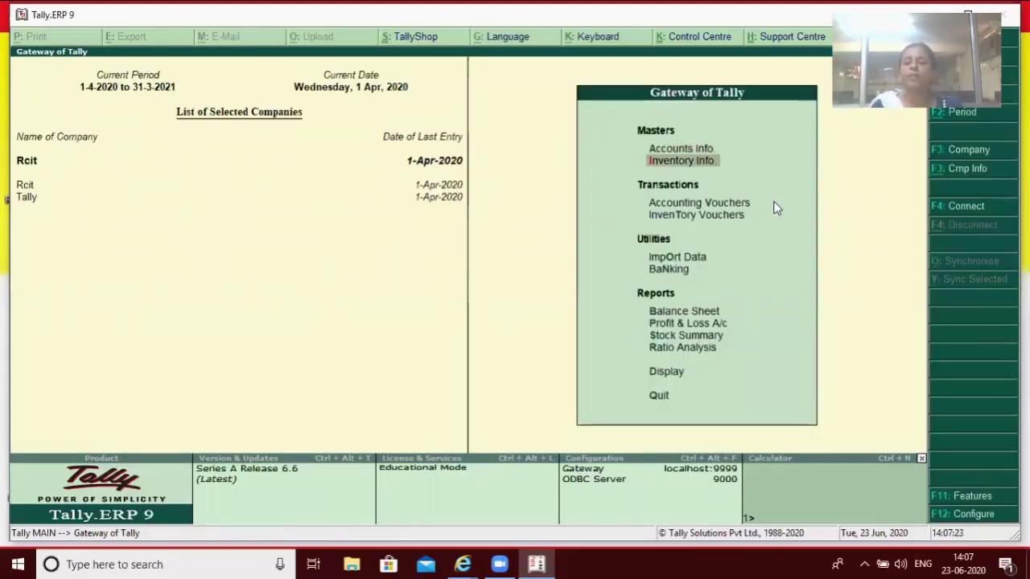
key("Down")
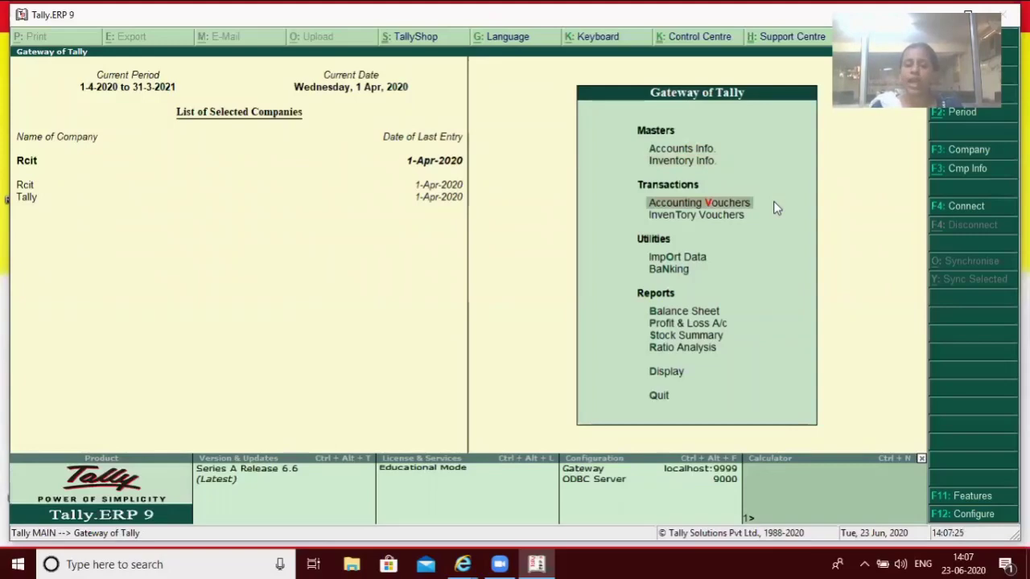
key("Return")
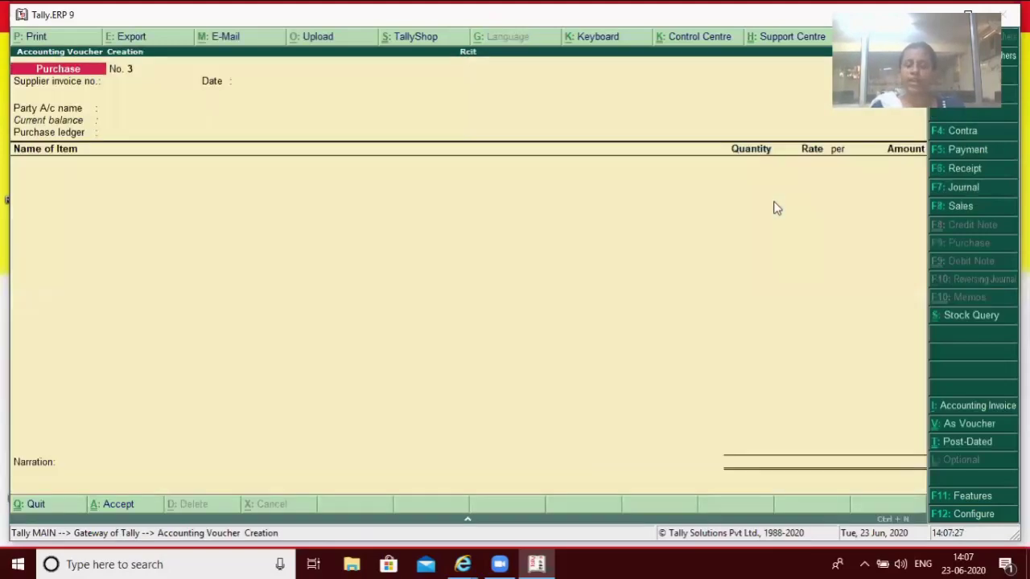
key("F8")
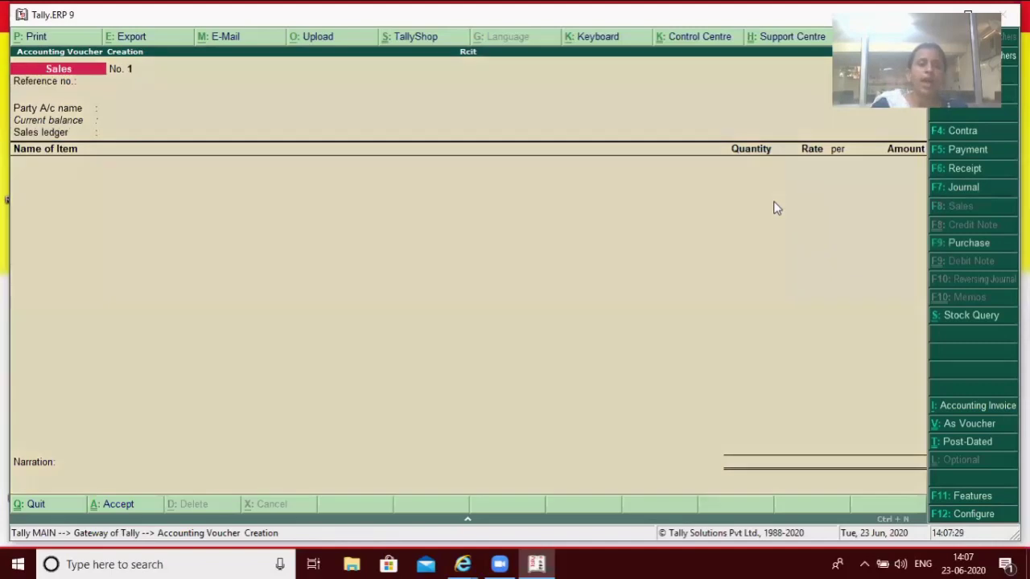
type("7")
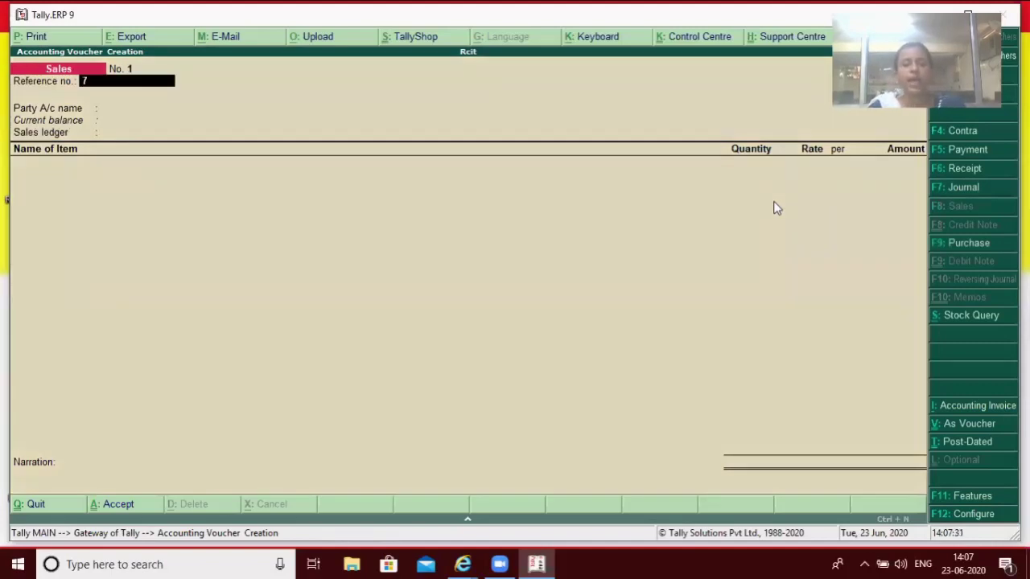
key("Return")
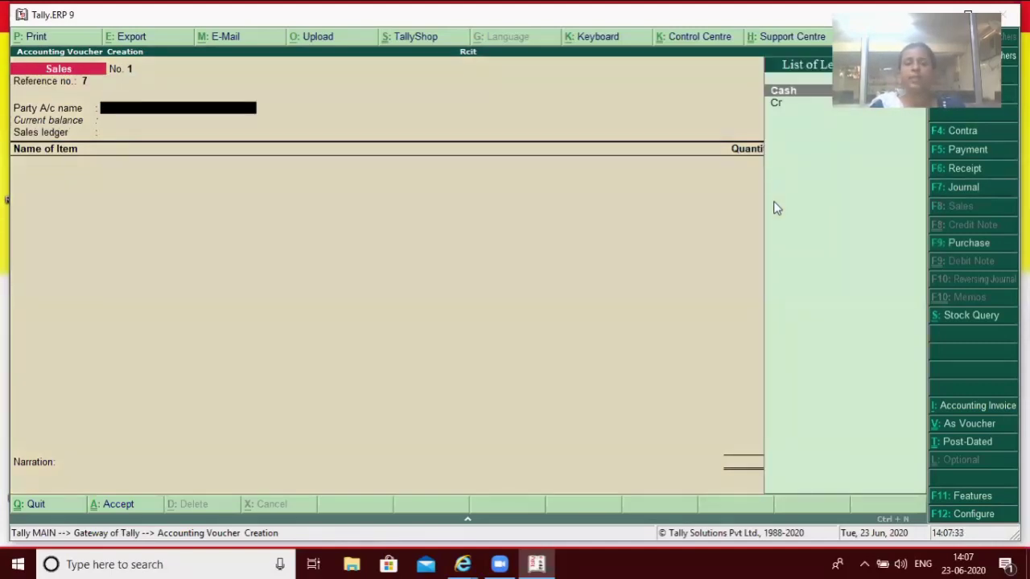
Choose Cash as the party account and accept the despatch, order and buyer details without adding anything.
key("Return")
key("Return")
key("Return")
key("Return")
key("Return")
key("Return")
key("Return")
key("Return")
key("Return")
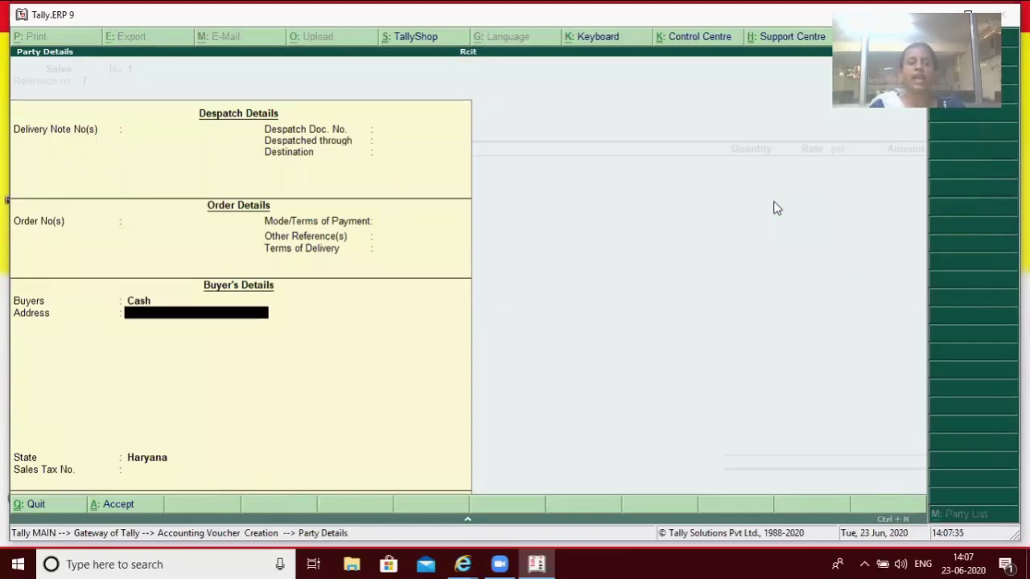
key("Return")
key("Return")
key("Return")
key("Return")
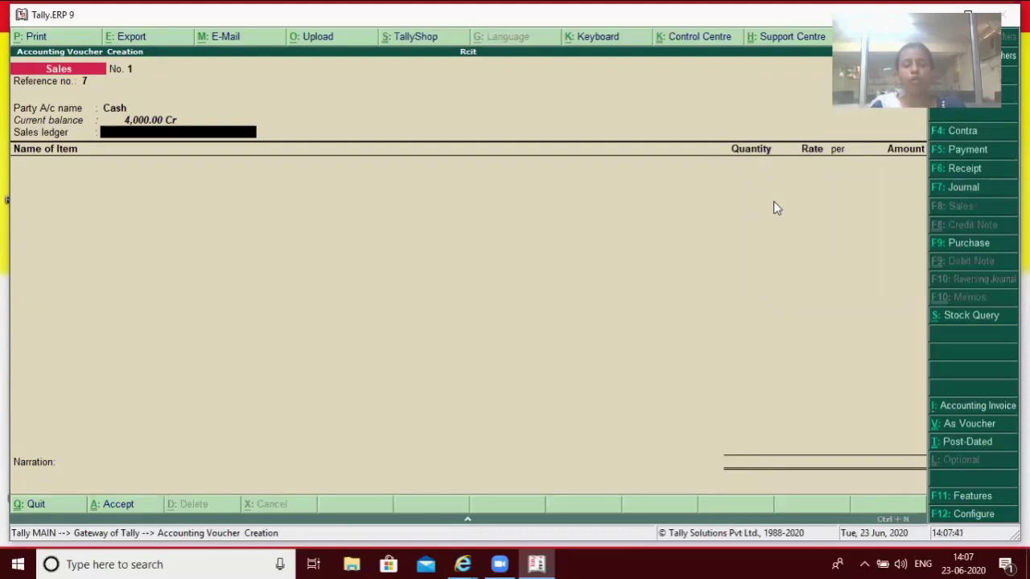
Create a ledger named Sale under Sales Accounts from within the voucher and use it as the sales ledger.
key("alt+c")
type("Sale")
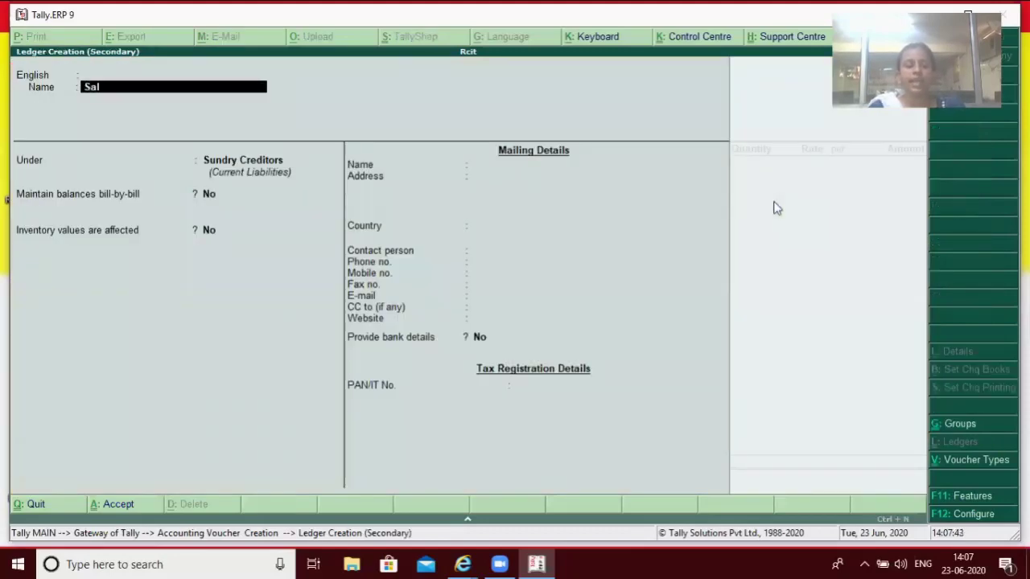
key("Return")
key("Return")
key("Return")
type("S")
key("Up")
key("Up")
key("Up")
key("Up")
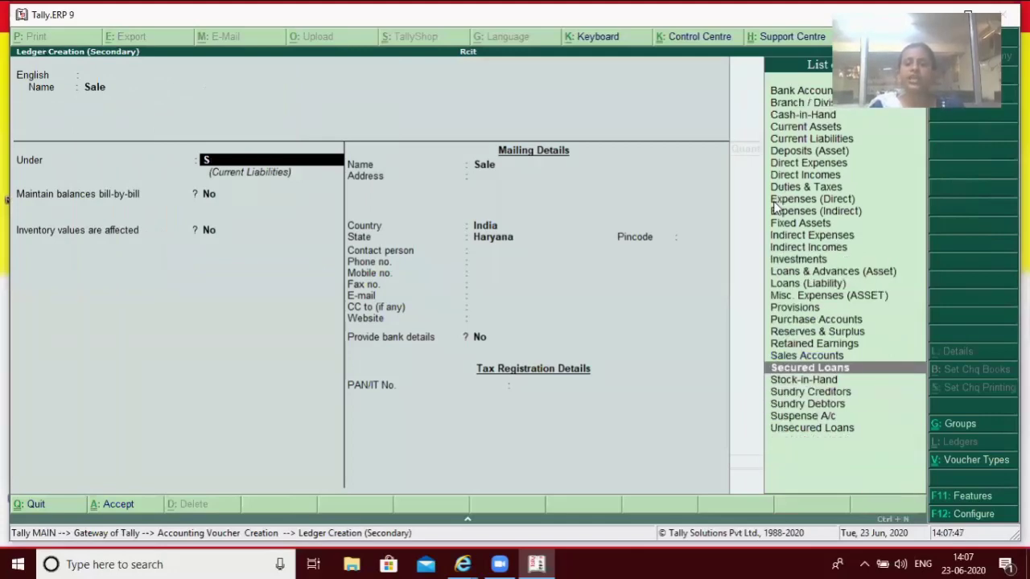
key("Return")
key("Return")
key("Return")
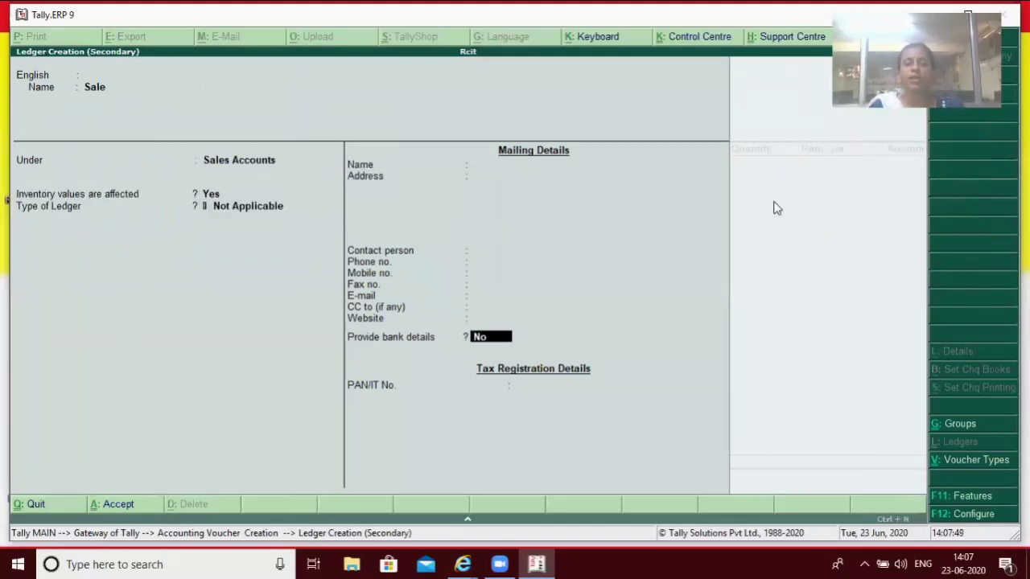
key("Return")
key("Return")
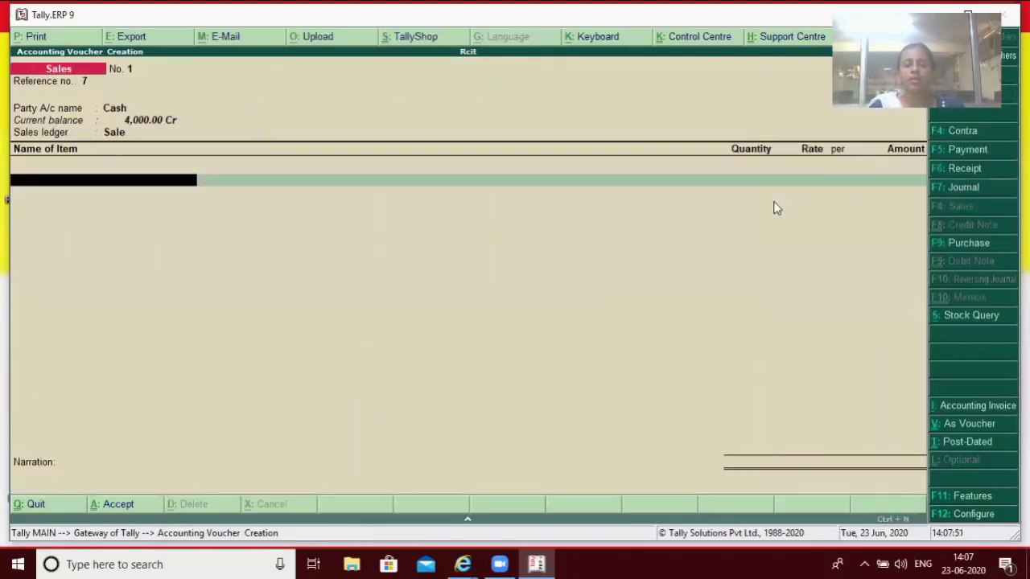
Add Sugar to the sales voucher and allocate a quantity of 5 kt from Main Location.
type("S")
key("Return")
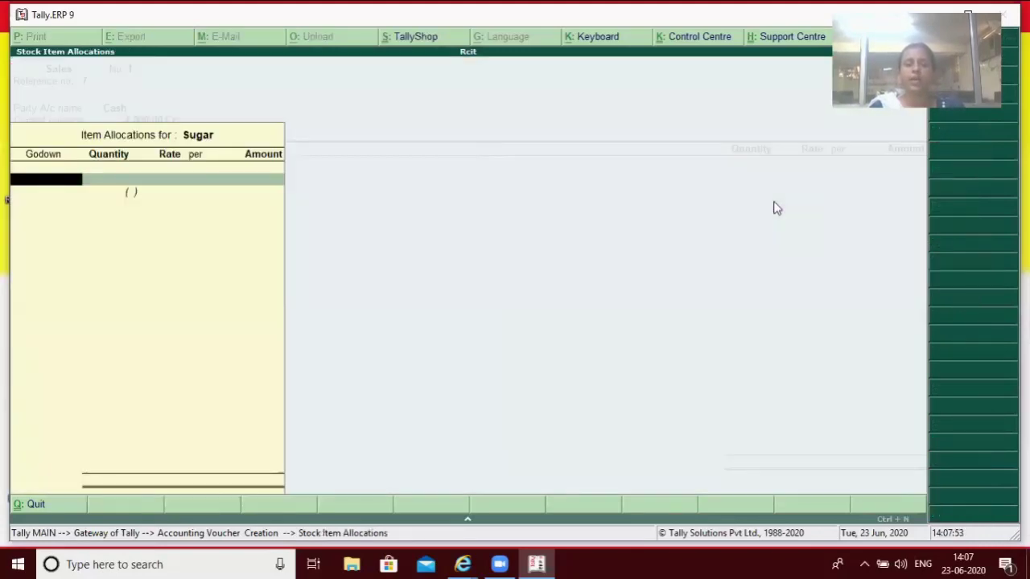
key("Return")
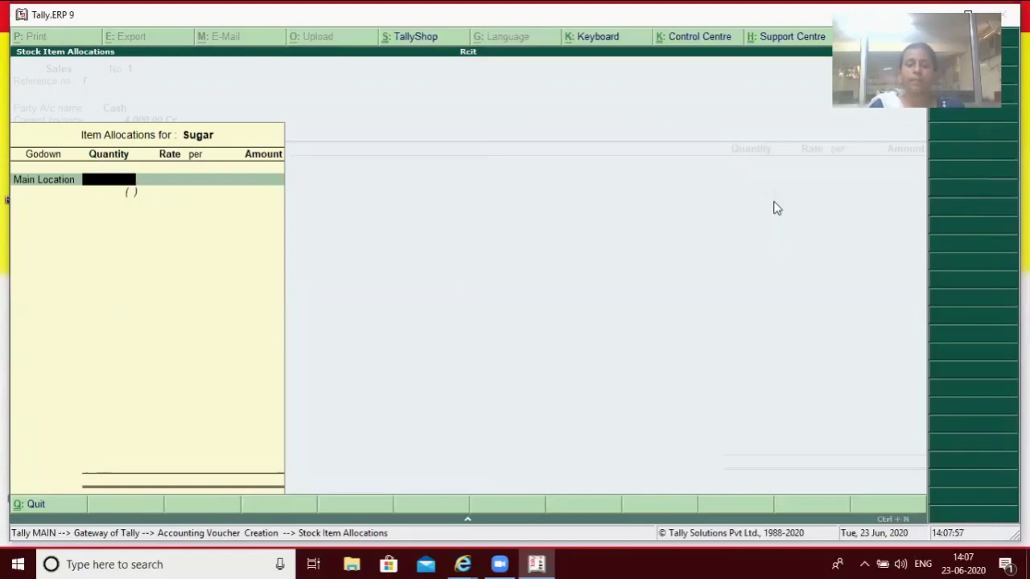
type("5")
key("Return")
key("Return")
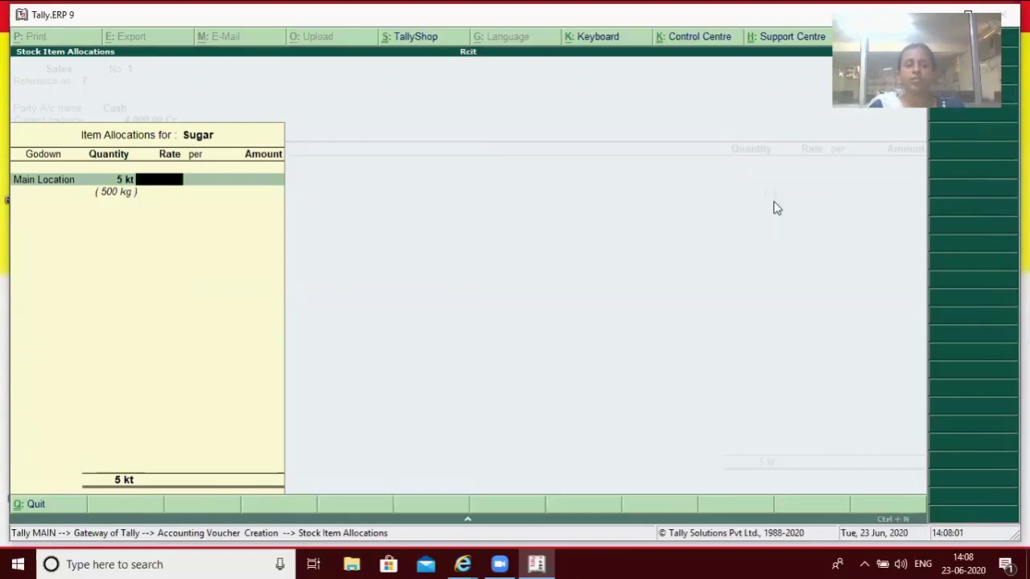
Back out of the Sugar allocation and discard the sales voucher with reference number 7, returning to the Gateway of Tally.
key("BackSpace")
key("BackSpace")
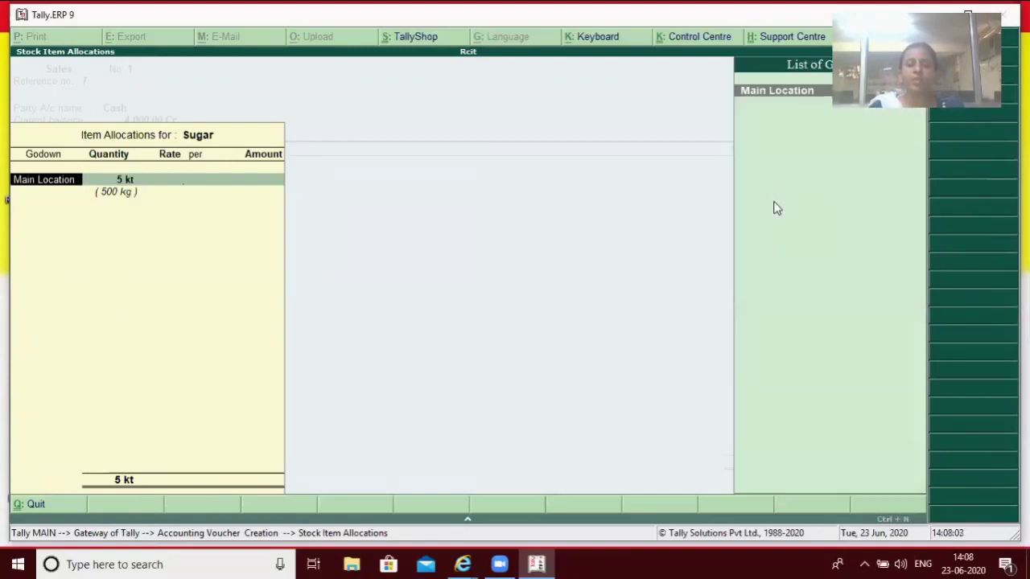
key("Return")
key("Return")
key("Escape")
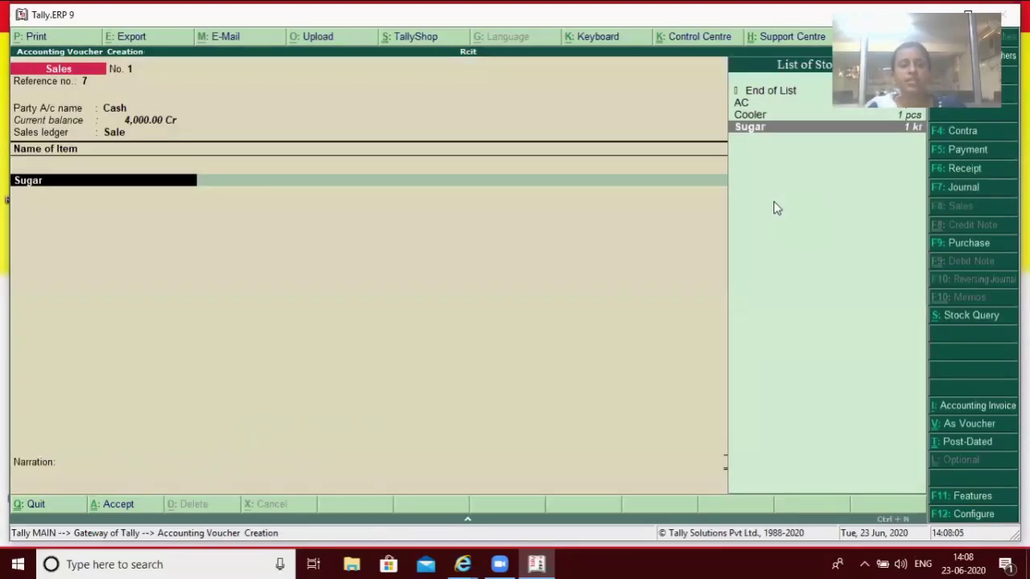
key("Return")
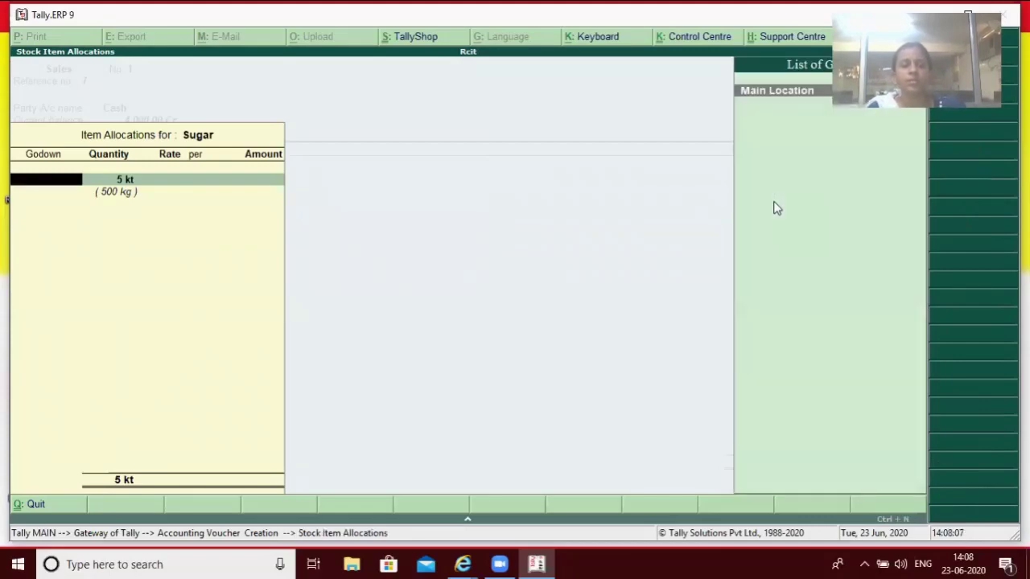
key("Escape")
key("Escape")
key("Escape")
key("Return")
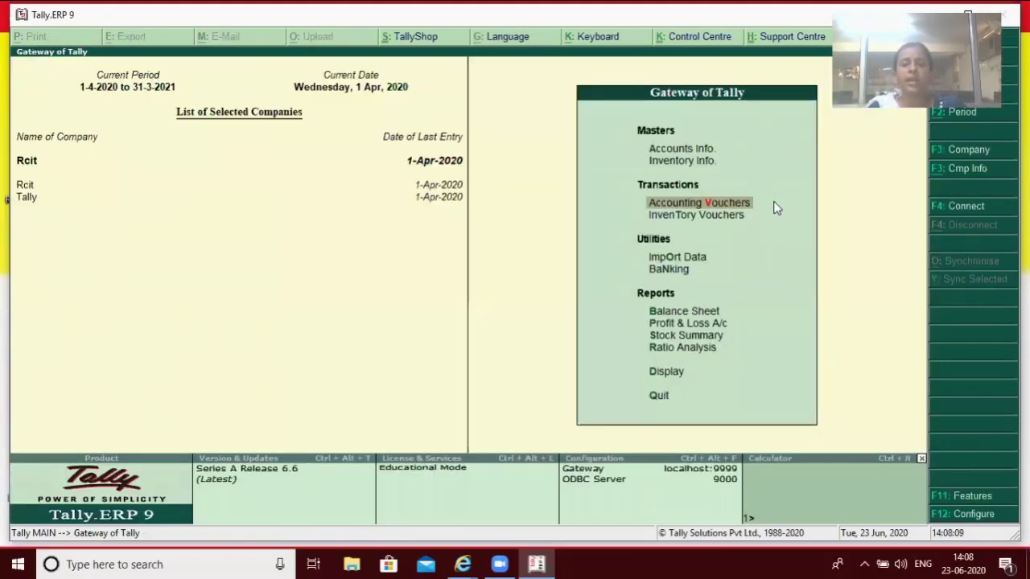
Start a sales voucher with reference number 5, using Cash as the party account and Sale as the sales ledger.
key("Return")
type("5")
key("Return")
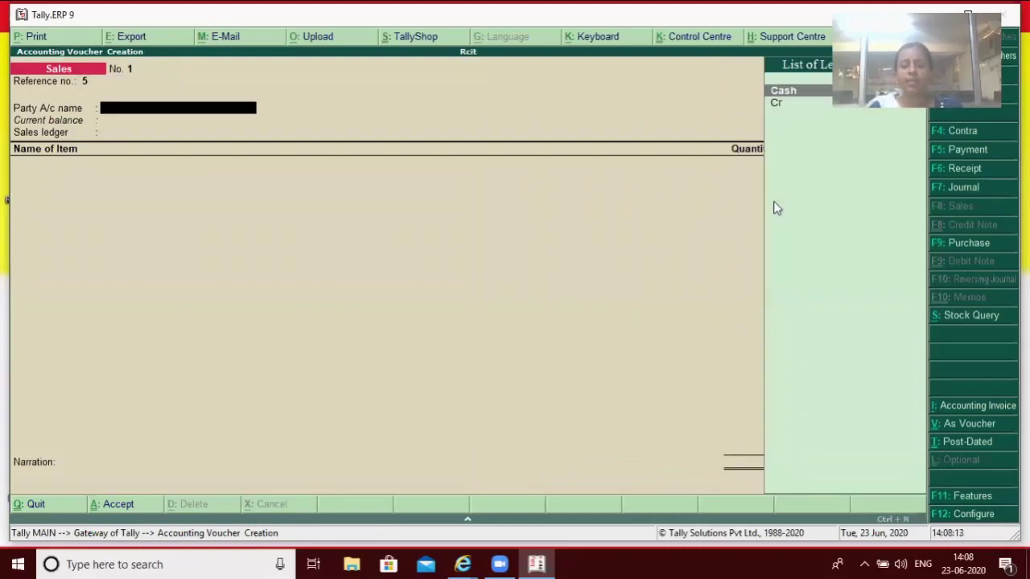
key("Return")
key("Return")
key("Return")
key("ctrl+a")
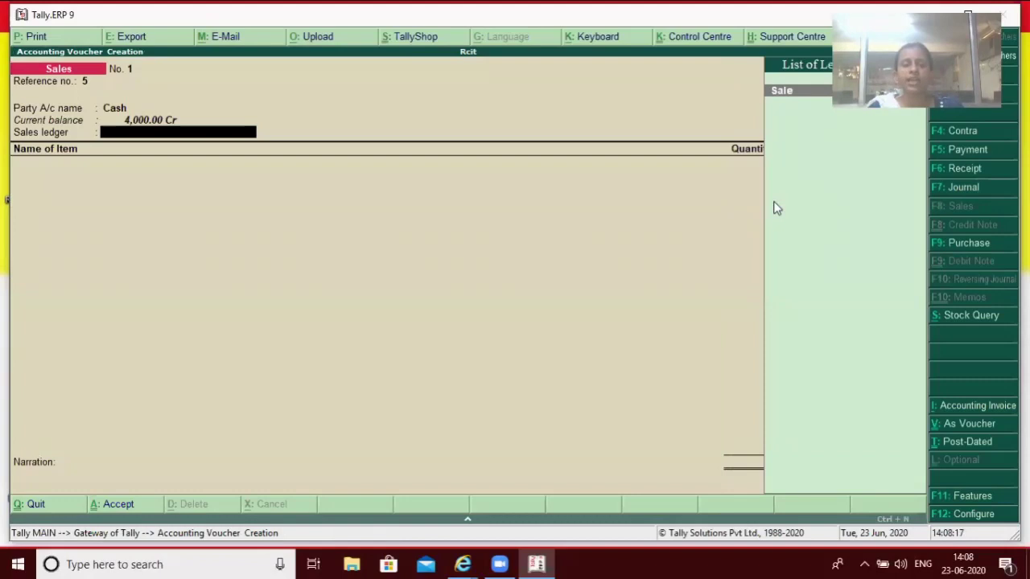
key("Return")
Add Sugar to the voucher and enter a quantity of 5 from Main Location to test the negative stock warning.
type("S")
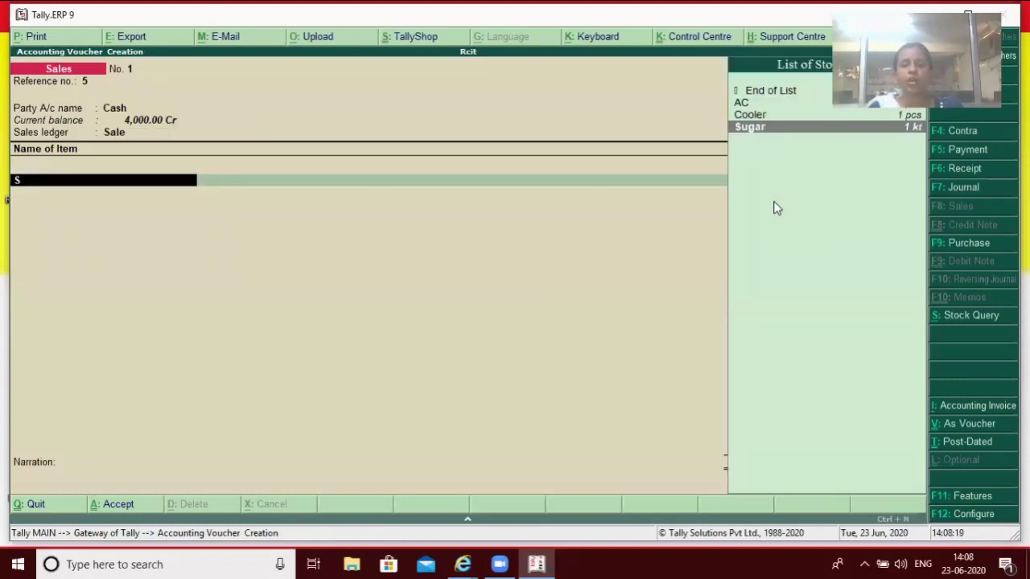
key("Return")
type("Main Location")
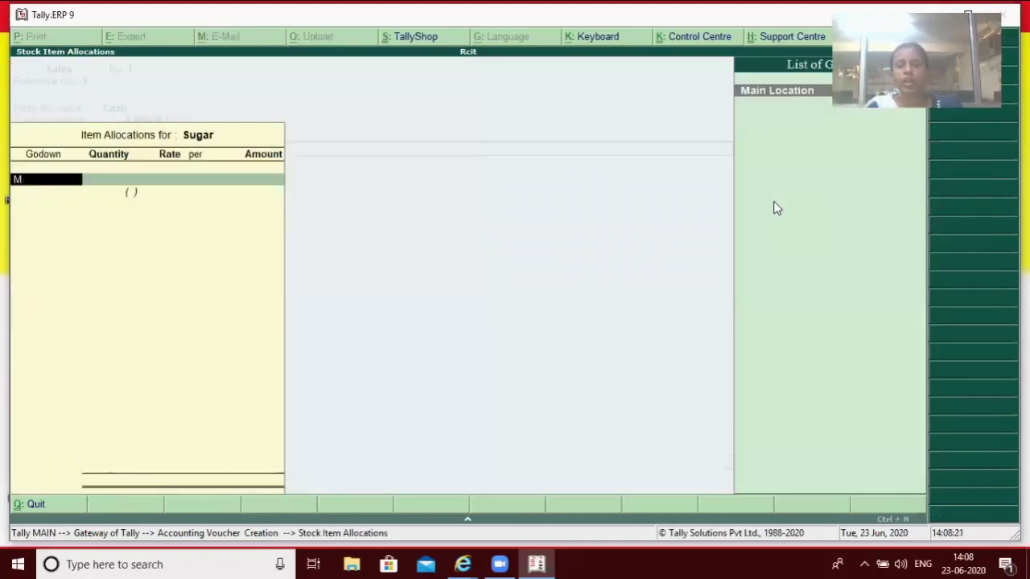
key("Return")
type("5")
key("Return")
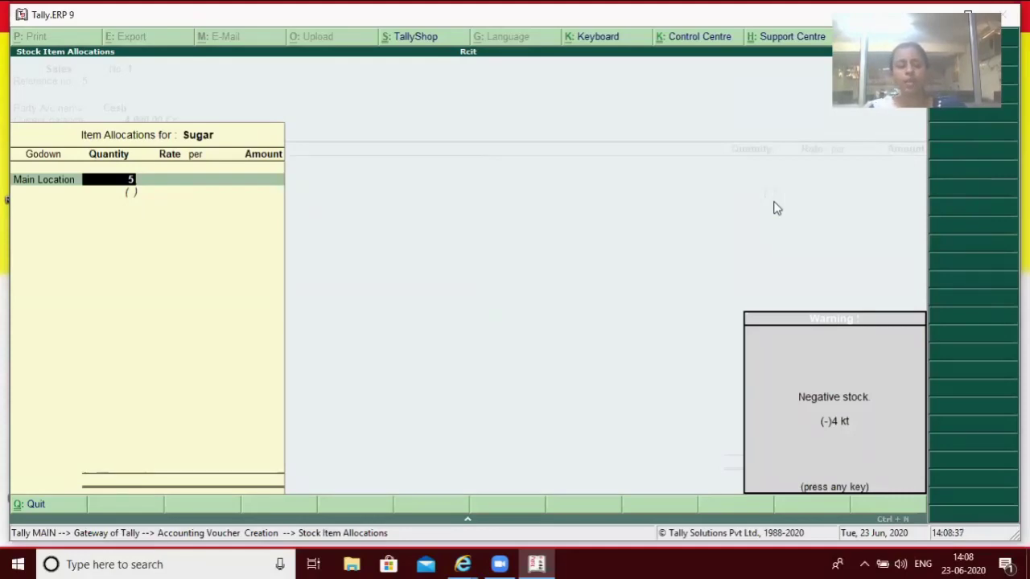
Dismiss the warning, abandon the Sugar allocation and discard the sales voucher, returning to the Gateway of Tally.
key("Return")
key("Escape")
key("y")
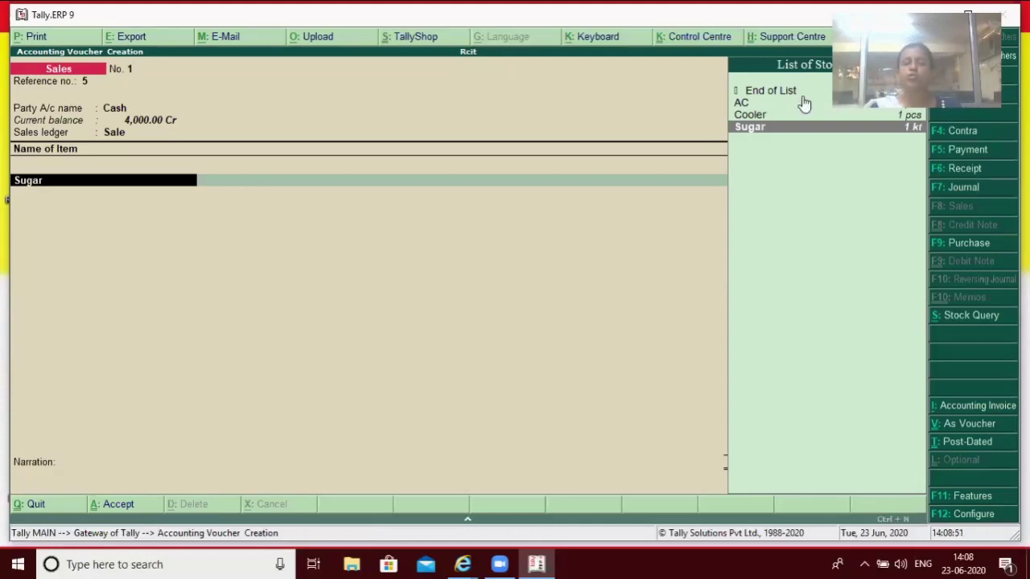
key("Escape")
key("Escape")
key("Escape")
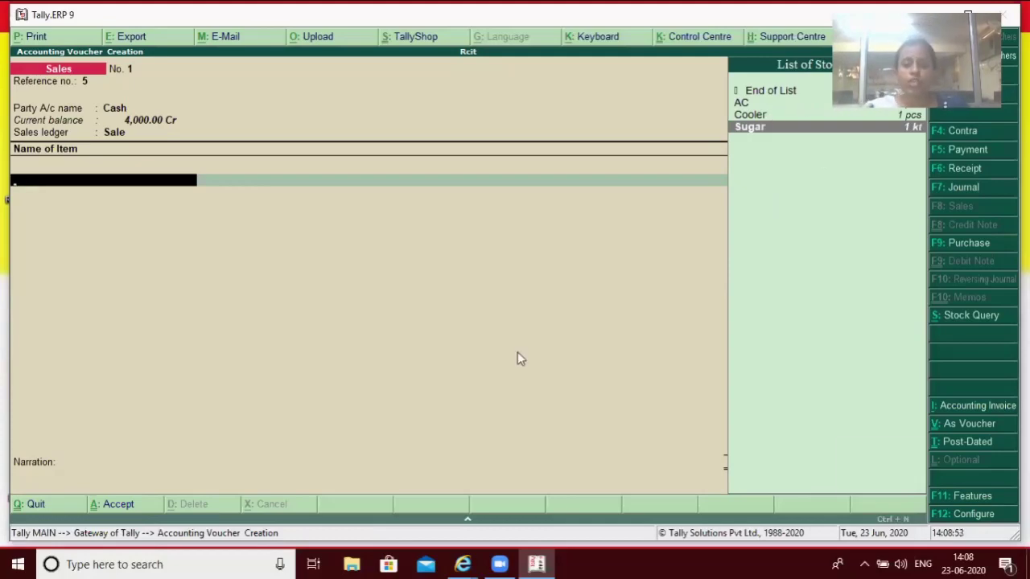
key("n")
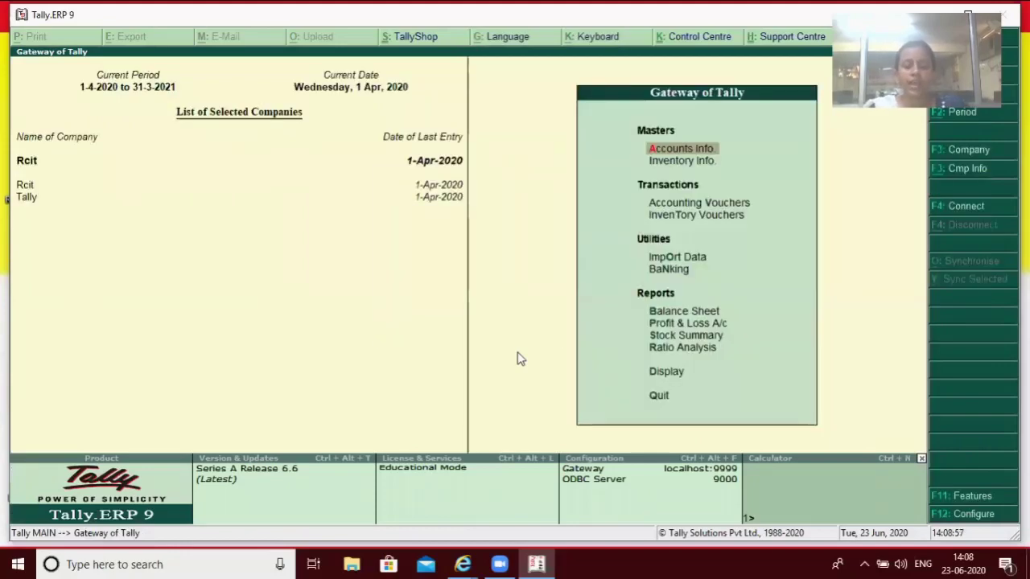
Open the voucher entry configuration and examine the Inventory options for Godown-wise and batch-wise details.
key("F12")
key("Down")
key("Down")
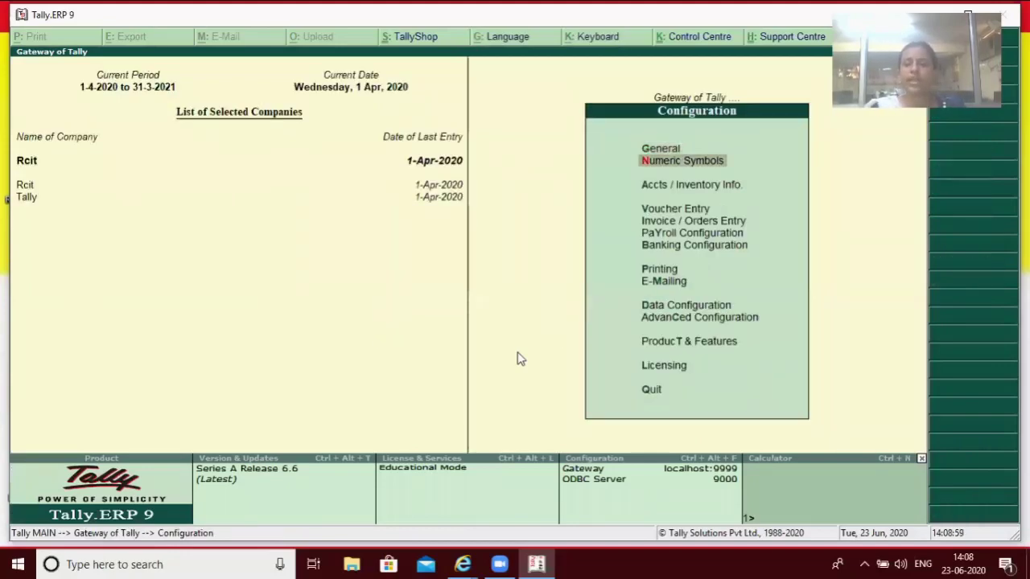
key("Down")
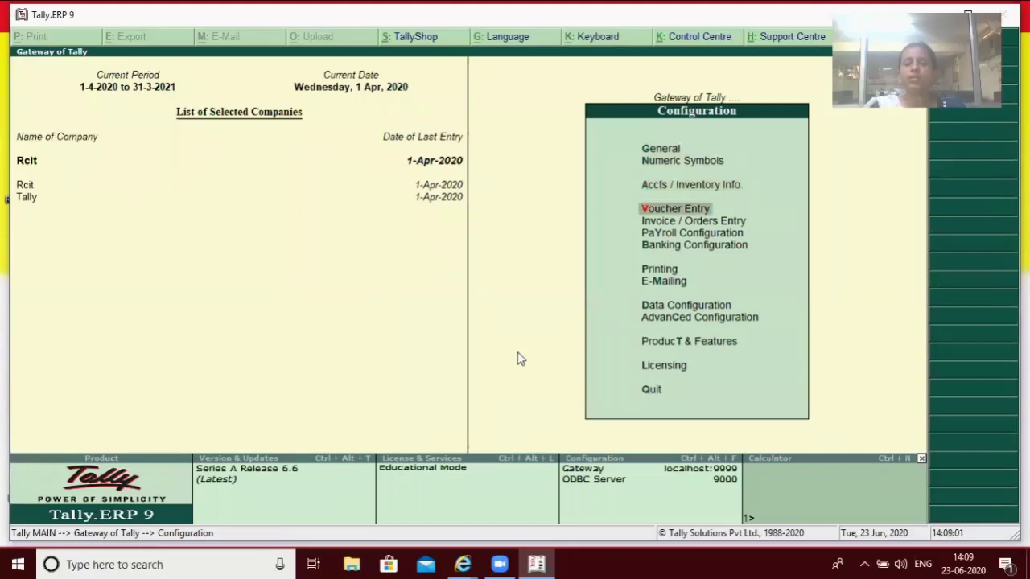
key("Return")
key("Down")
key("Down")
key("Down")
key("Down")
key("Down")
key("Down")
key("Down")
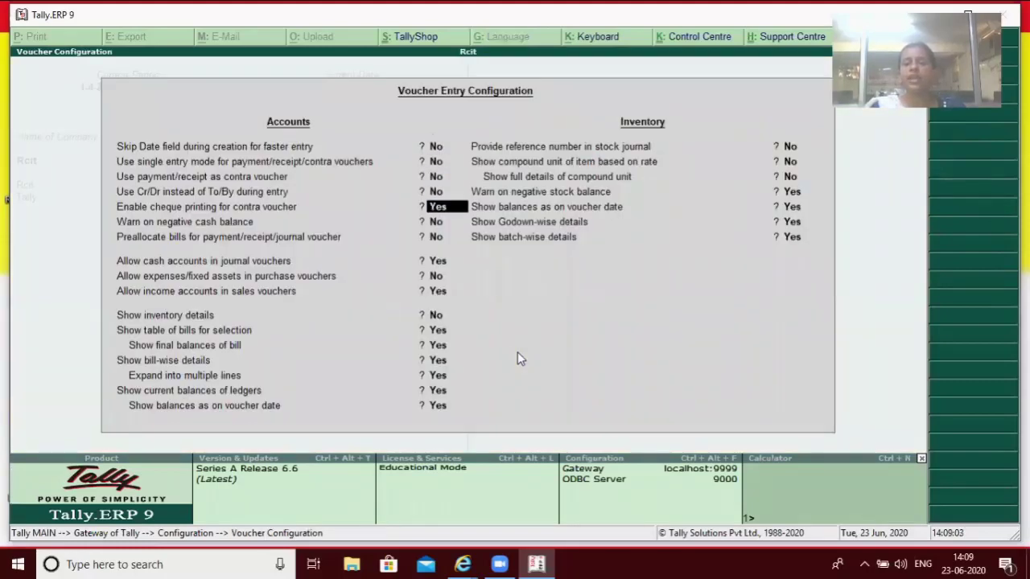
key("Down")
key("Down")
key("Down")
key("Down")
key("Down")
key("Down")
key("Down")
key("Down")
key("Down")
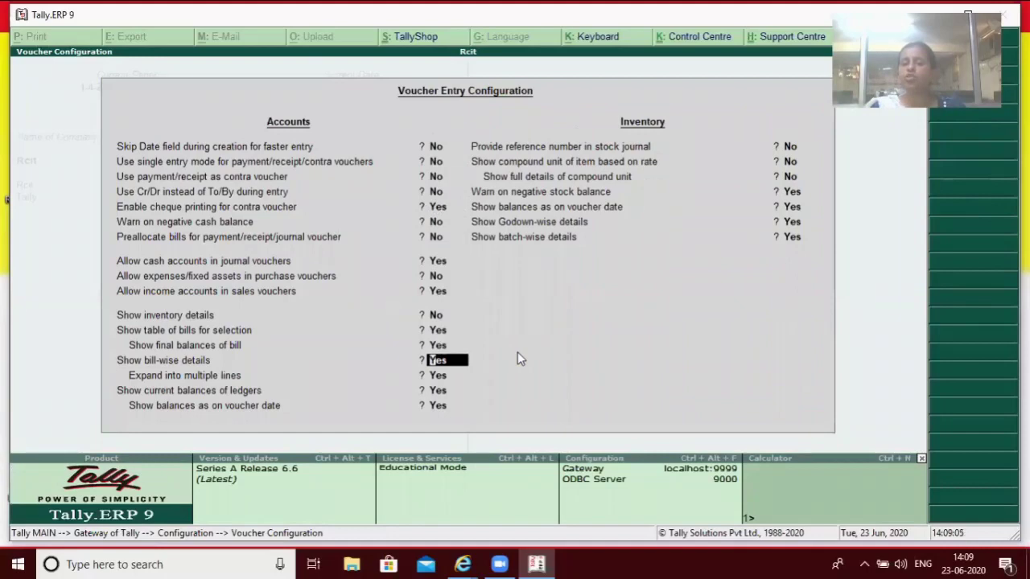
key("Down")
key("Down")
key("Down")
key("Down")
key("Down")
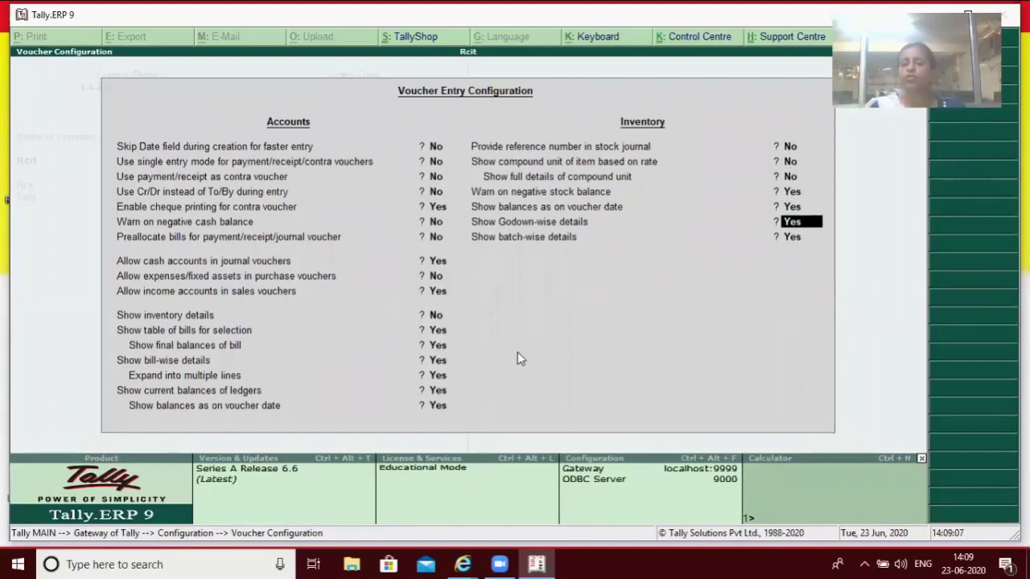
key("Down")
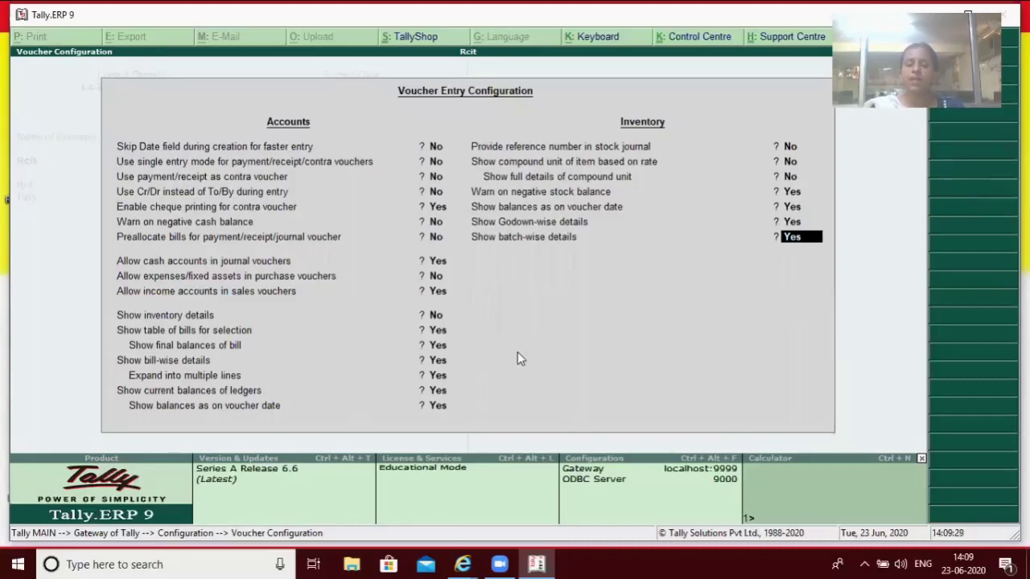
Review the Inventory options again, from the stock journal reference number to the compound unit based on rate.
key("Up")
key("Up")
key("Up")
key("Up")
key("Up")
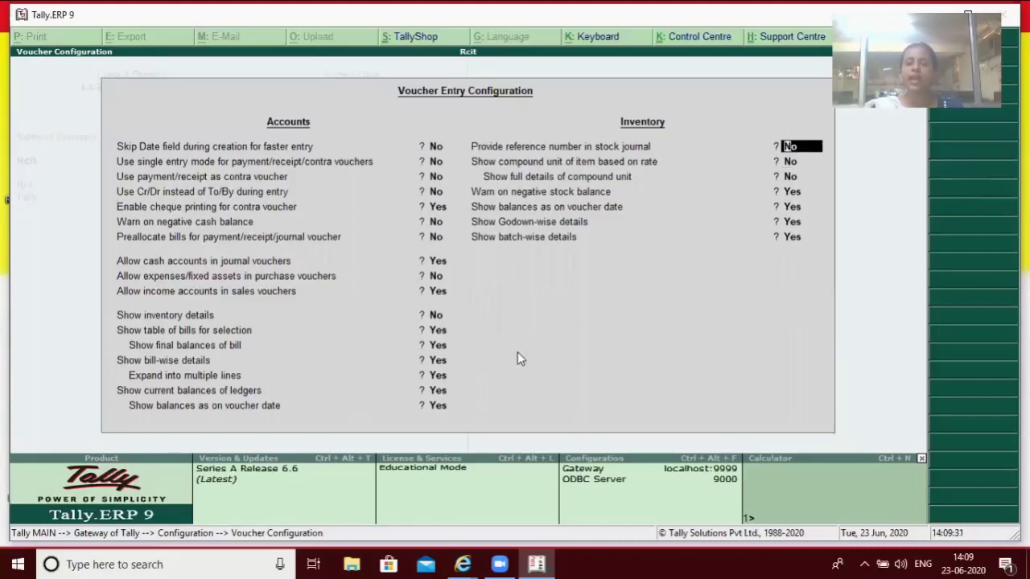
key("Down")
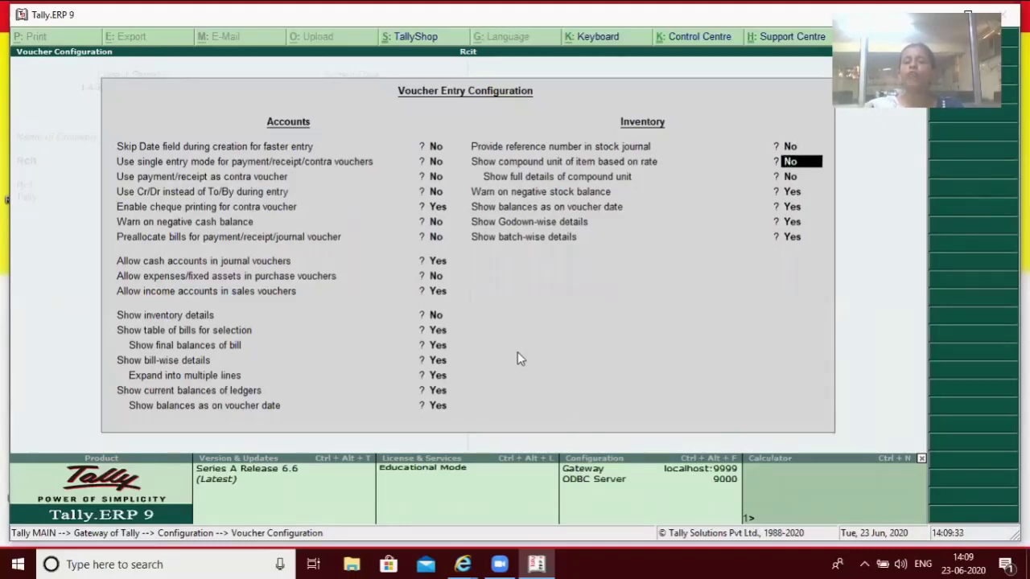